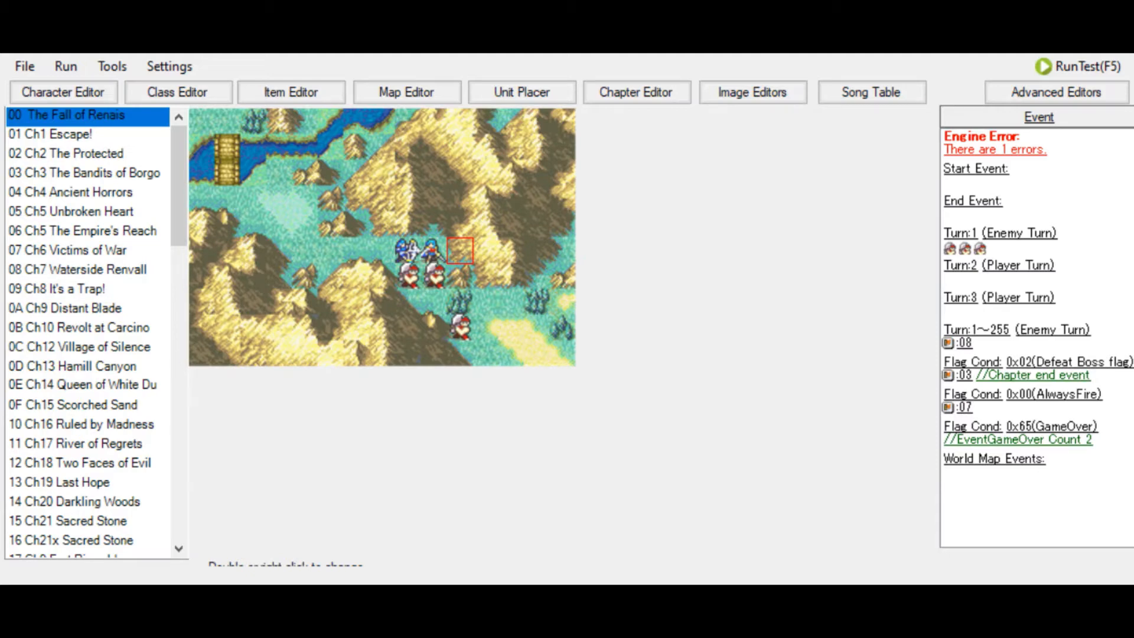
# Open chapter 04 Ch4 Ancient Horrors in the map editor and view its map at 2x zoom.
pyautogui.click(102, 196)
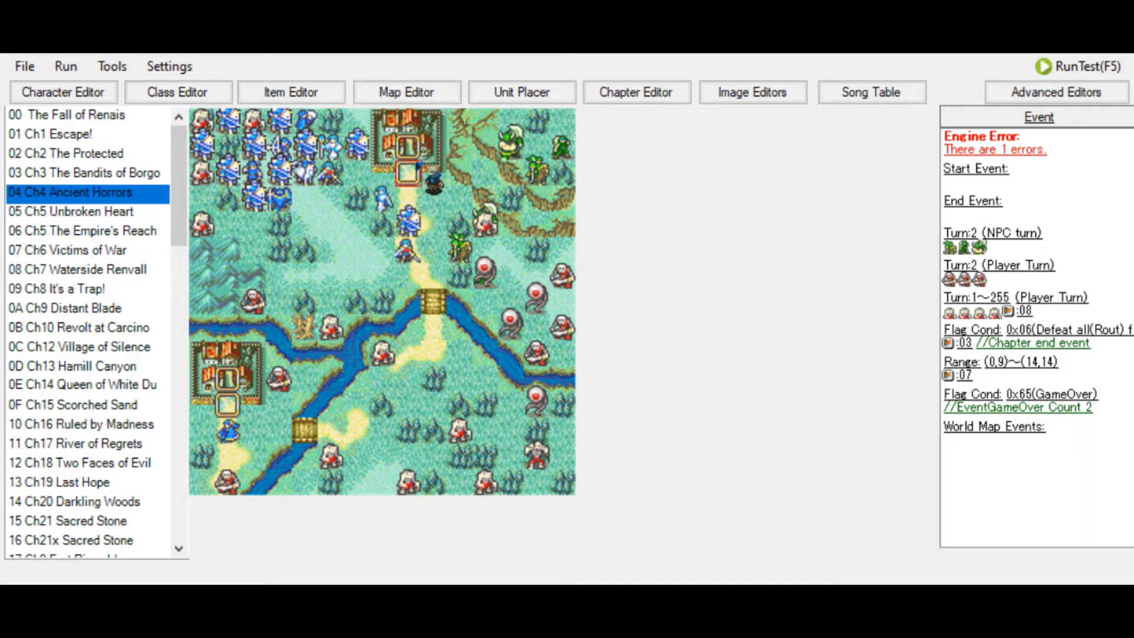
pyautogui.moveTo(390, 113); pyautogui.dragTo(706, 261)
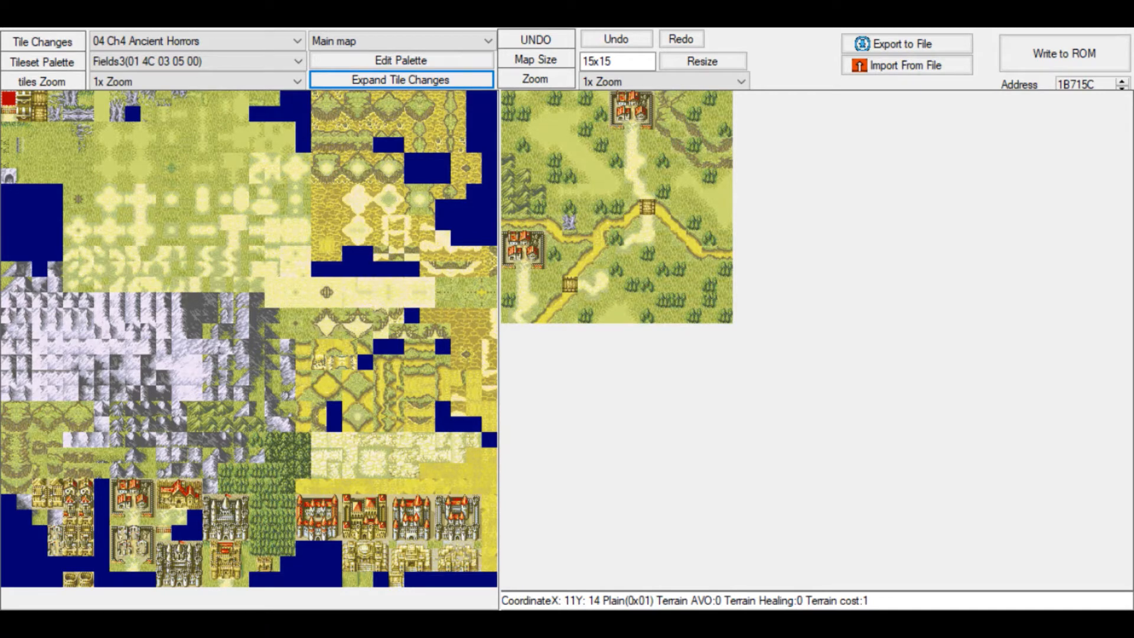
pyautogui.scroll(-1, 696, 79)
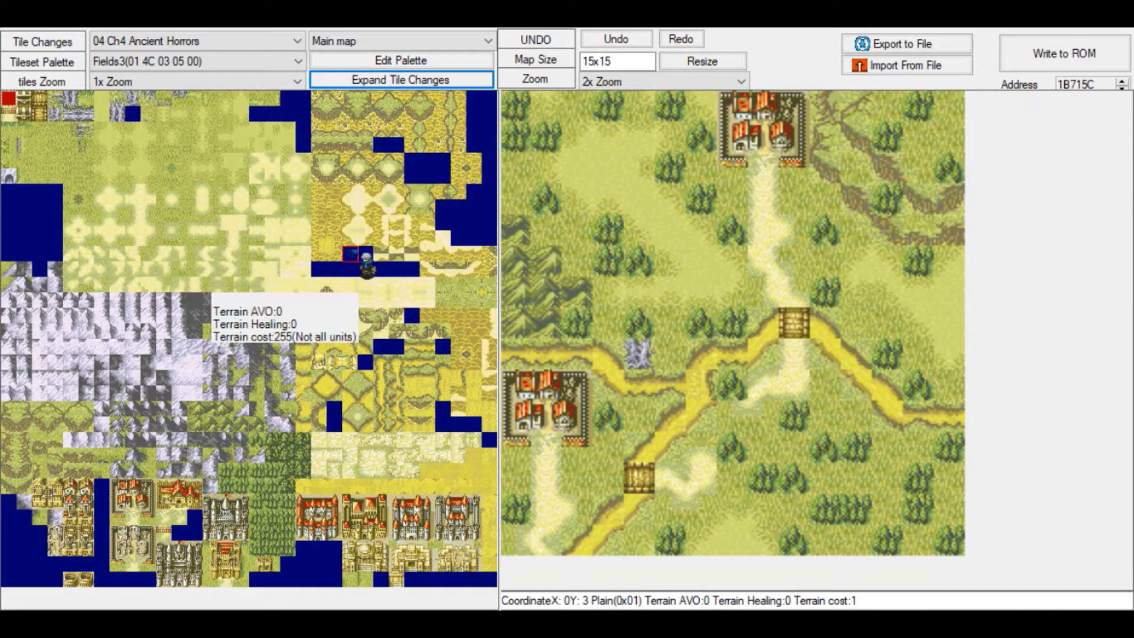
# Compare the chapter map under the Fields, Fields2 and Fields3 tileset palettes.
pyautogui.click(137, 62)
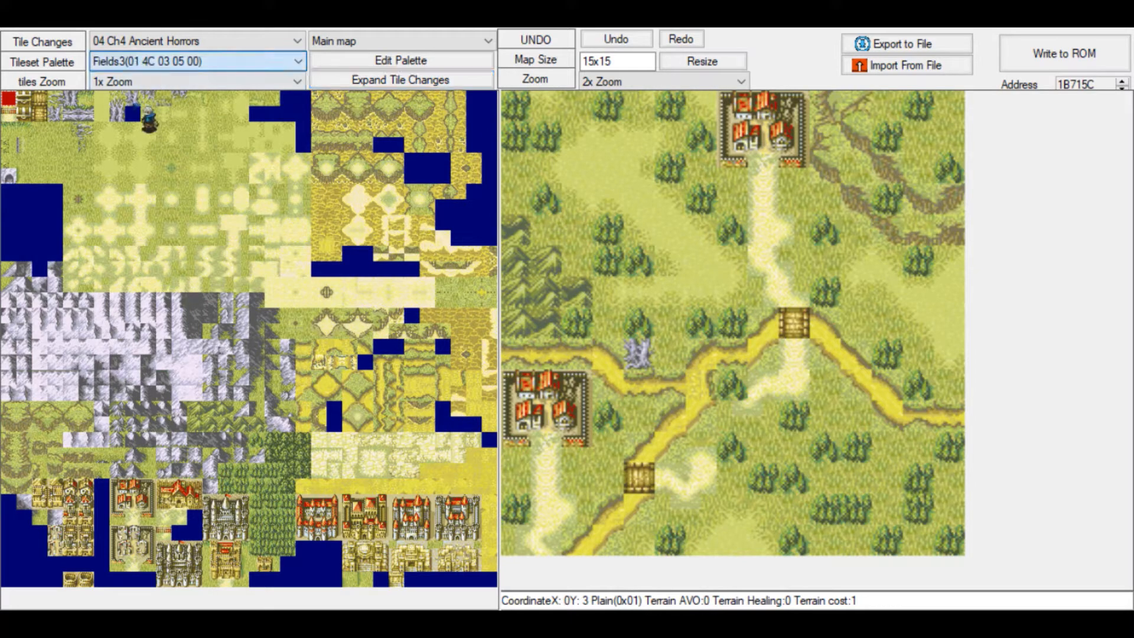
pyautogui.press('Up')
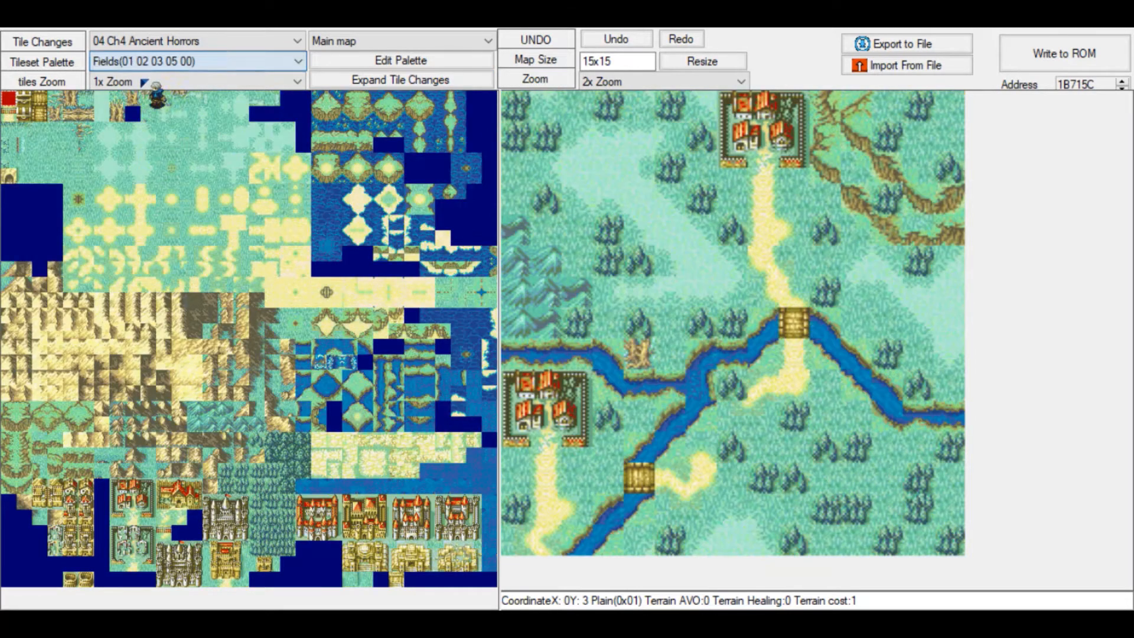
pyautogui.press('Down')
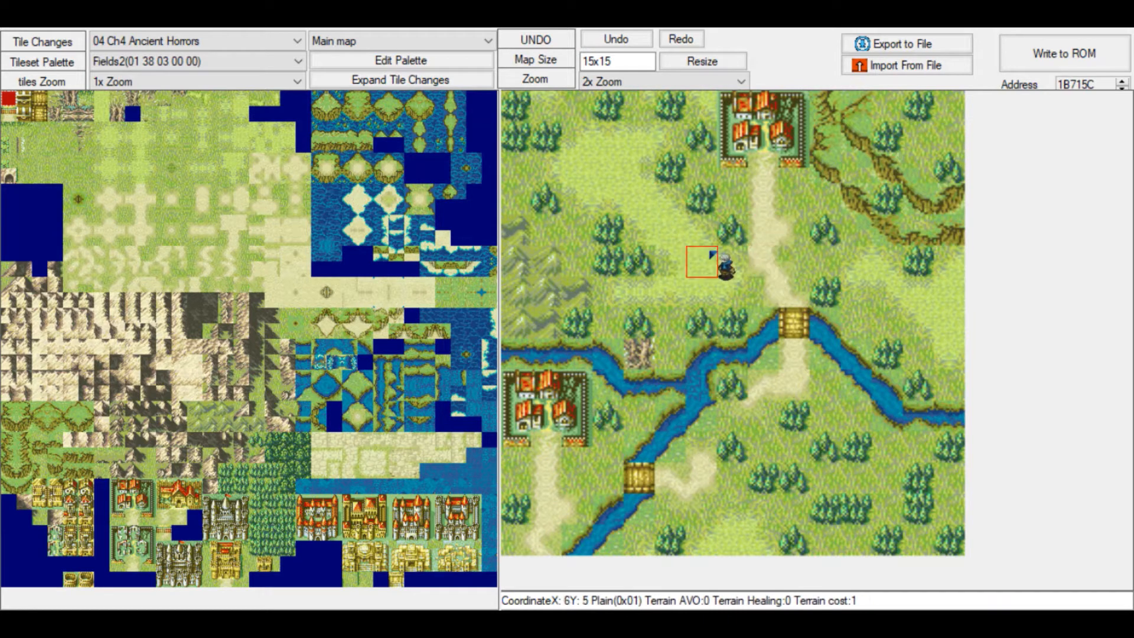
pyautogui.scroll(-1, 134, 67)
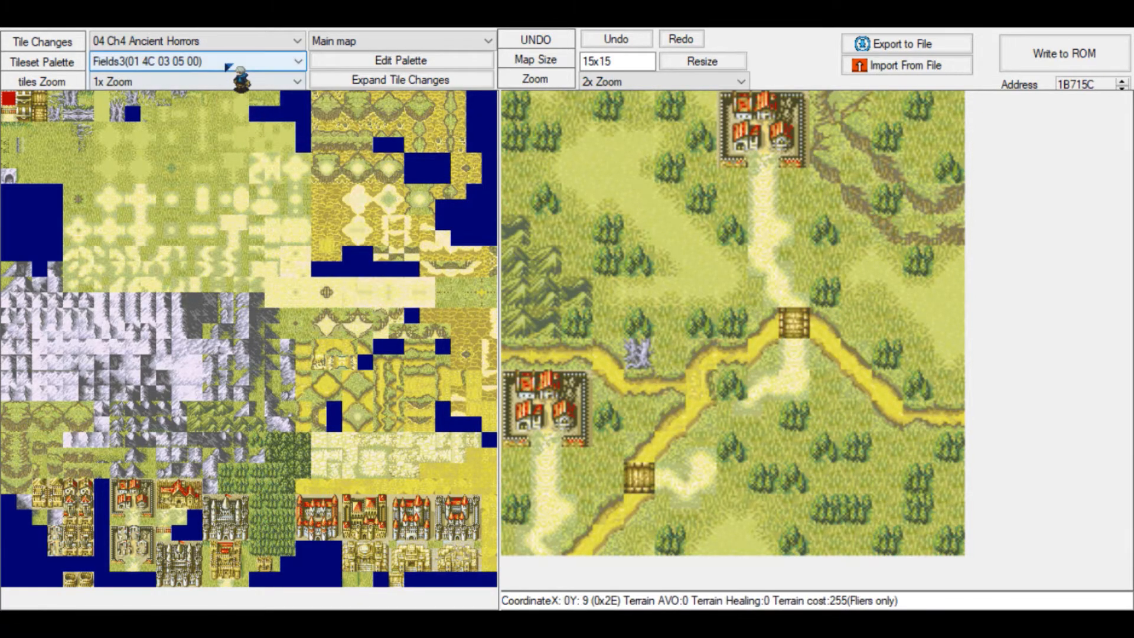
pyautogui.scroll(1, 227, 66)
pyautogui.scroll(-1, 227, 66)
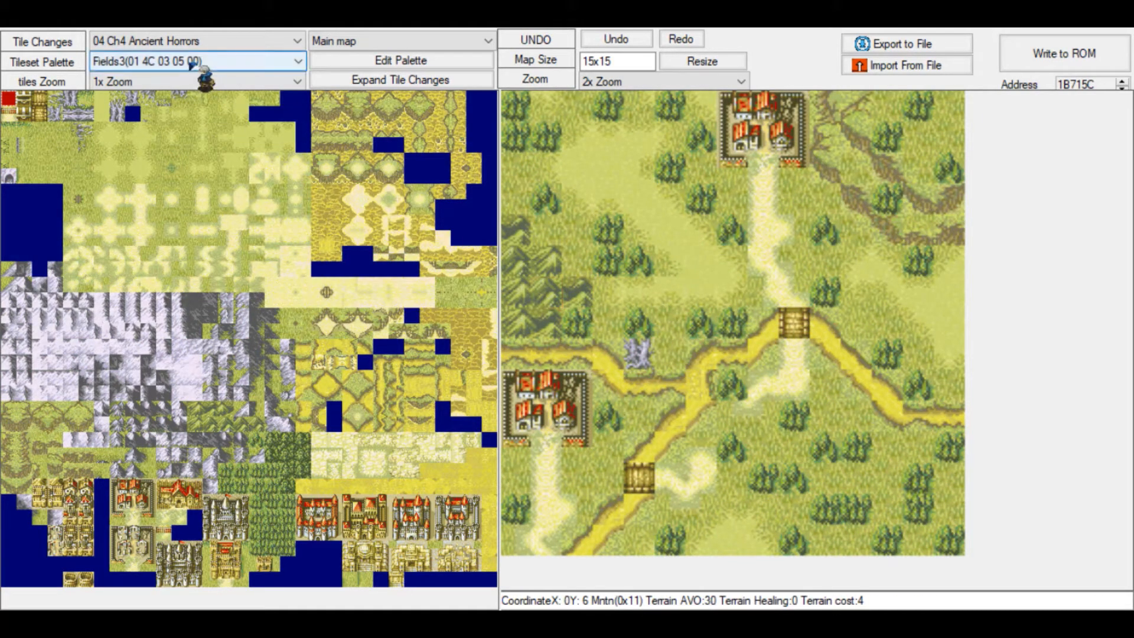
# Preview the Village, Village2 and Village3 tilesets on the map, comparing them with Fields6.
pyautogui.scroll(-1, 192, 62)
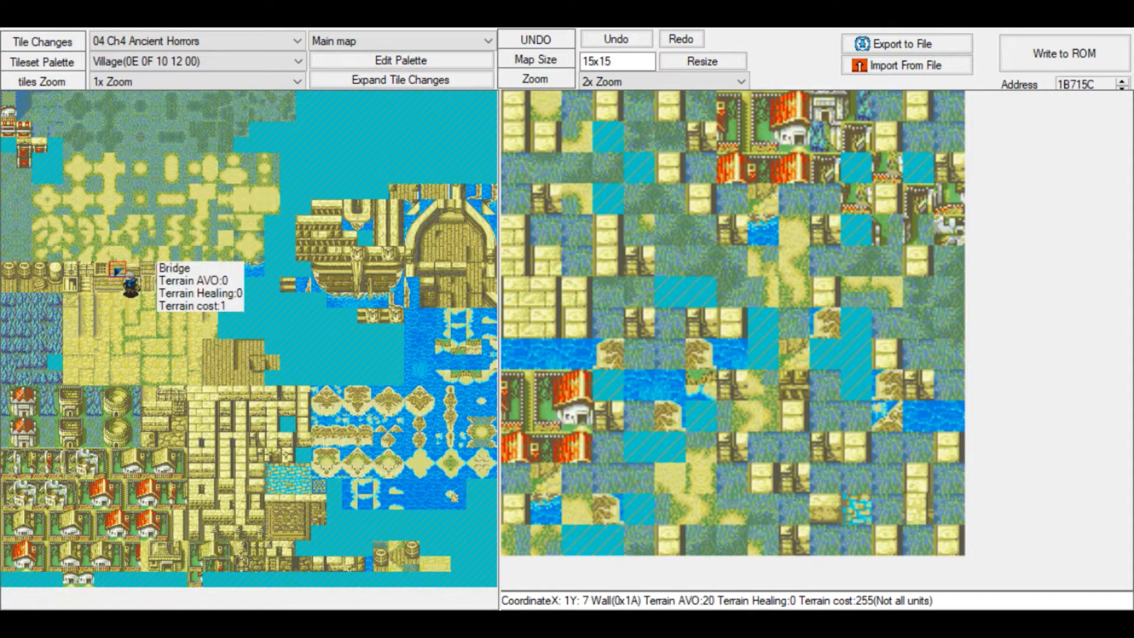
pyautogui.press('Down')
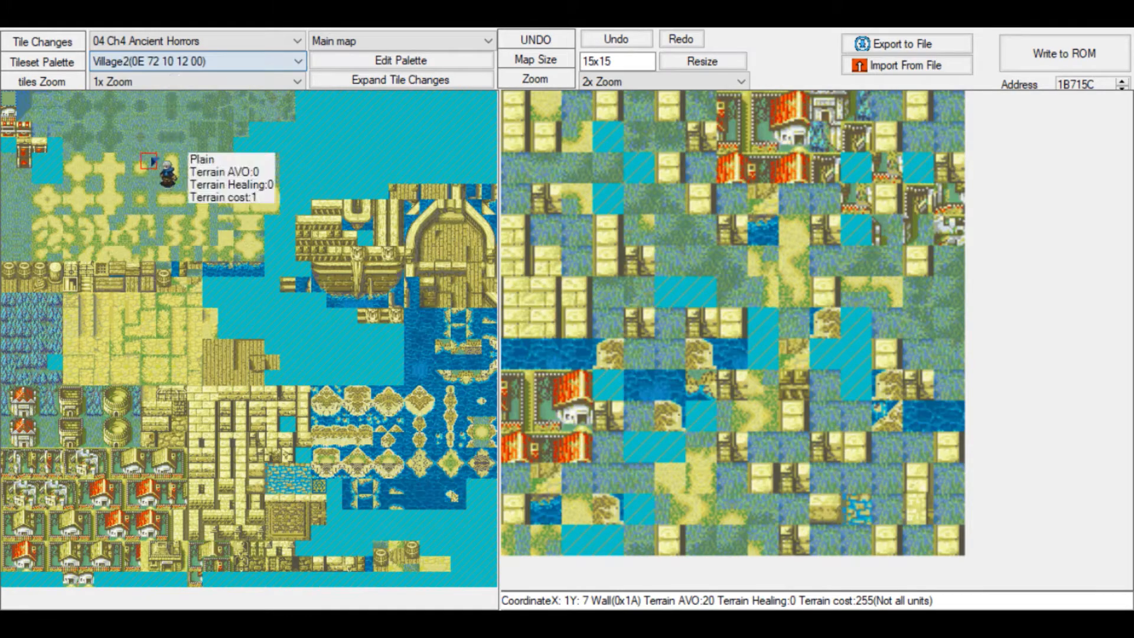
pyautogui.press('Down')
pyautogui.press('Up')
pyautogui.scroll(2, 175, 62)
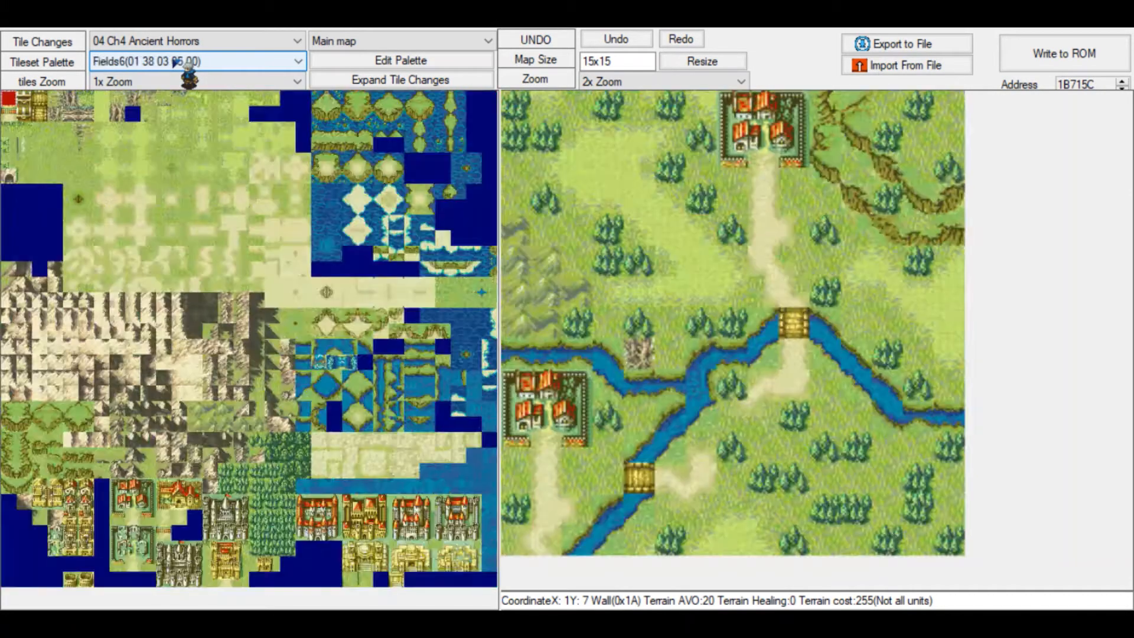
pyautogui.scroll(-2, 174, 62)
pyautogui.scroll(1, 174, 65)
pyautogui.scroll(-1, 173, 66)
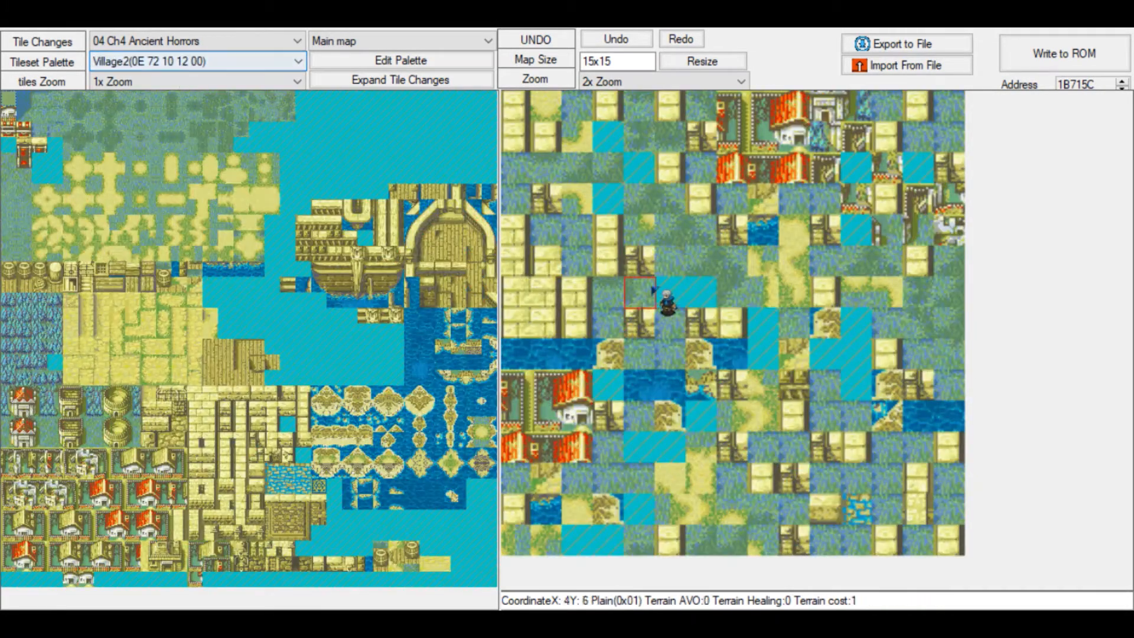
pyautogui.scroll(-1, 170, 59)
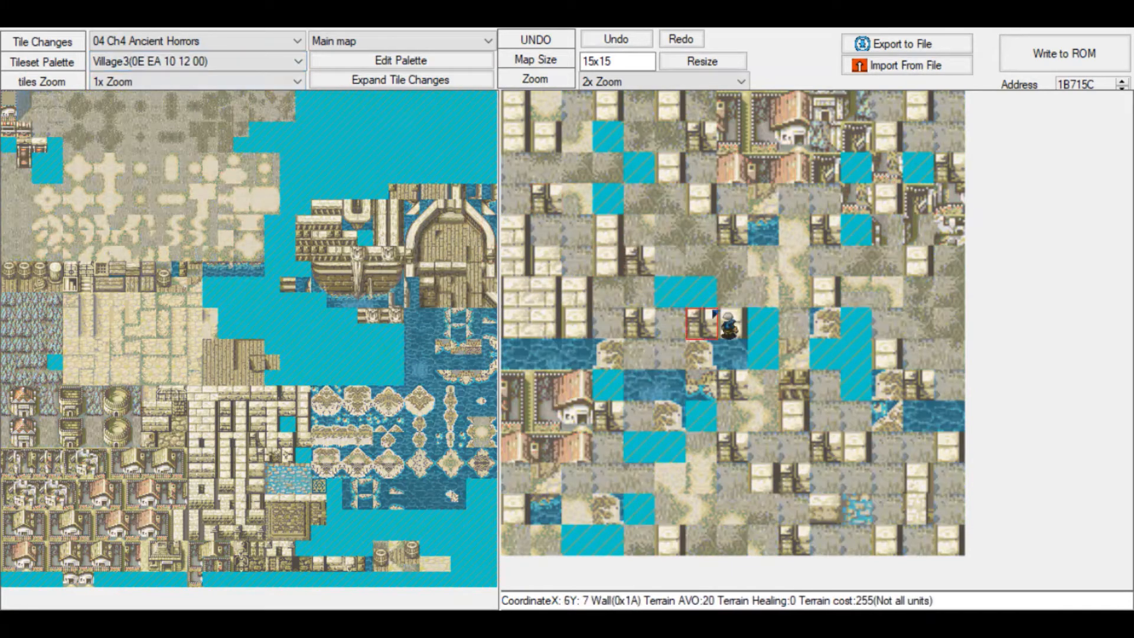
# Preview the Castle, Castle3 and Plains2 tilesets on the chapter map.
pyautogui.click(168, 203)
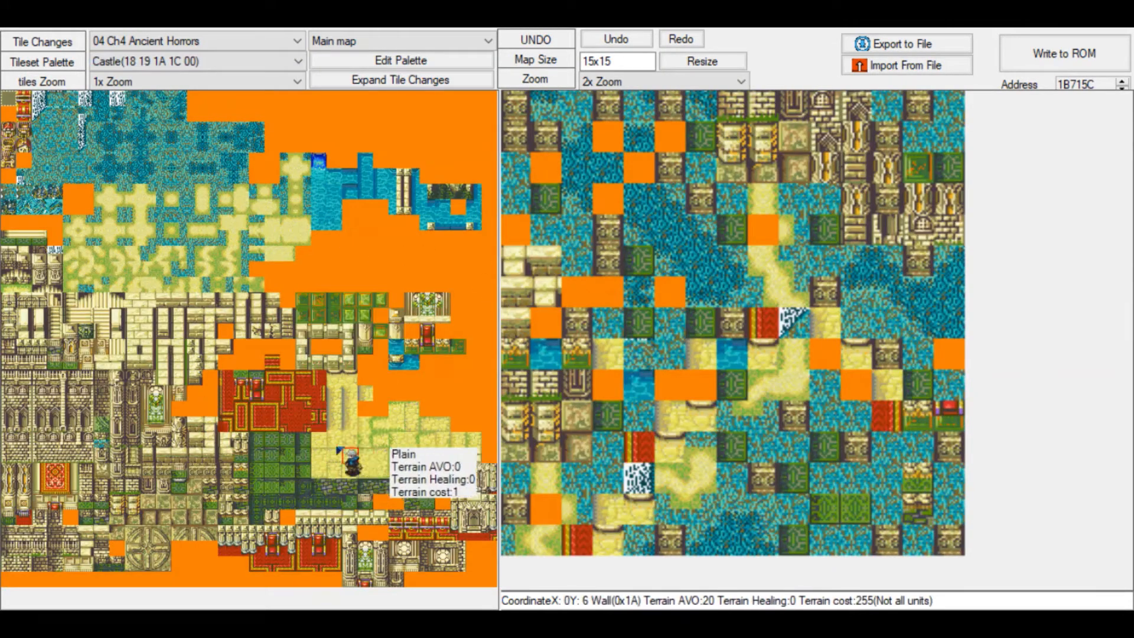
pyautogui.scroll(-2, 177, 61)
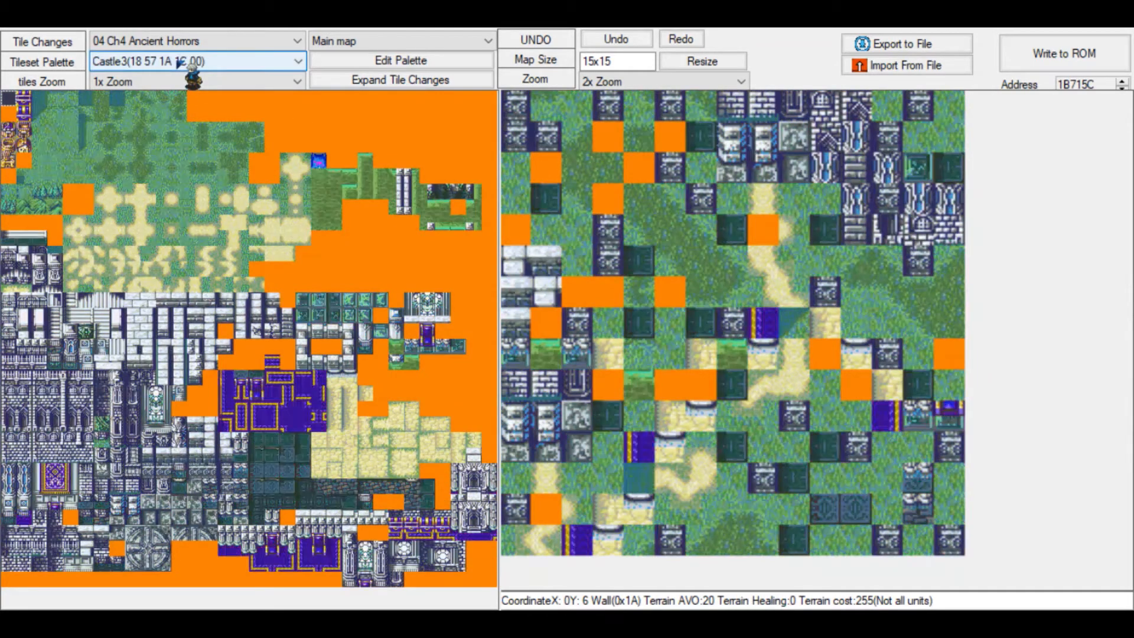
pyautogui.scroll(-1, 180, 63)
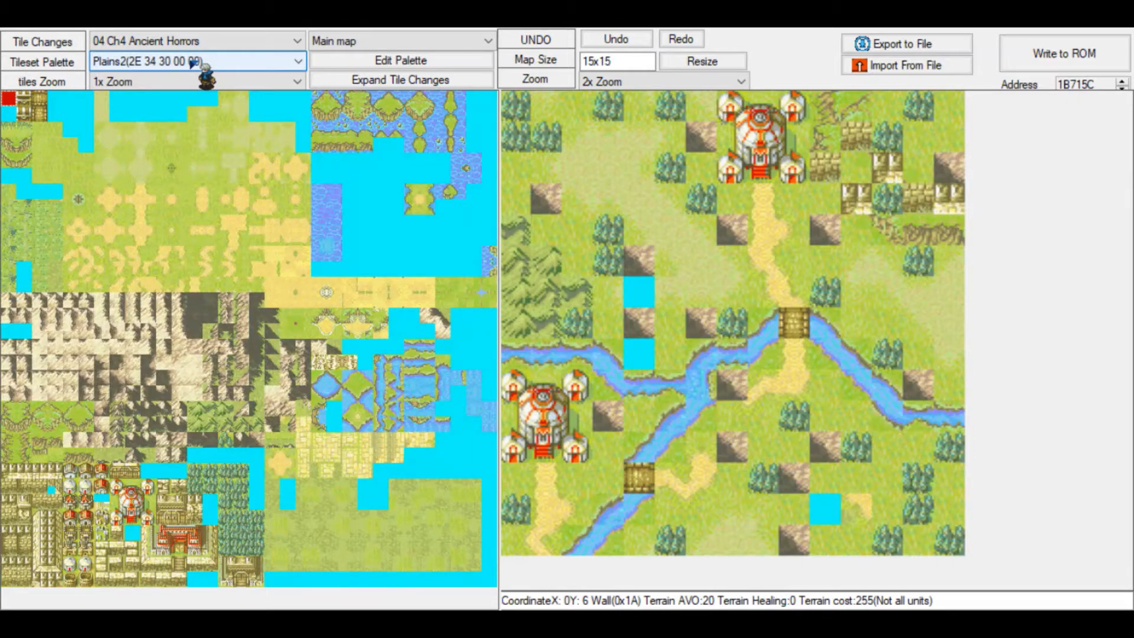
pyautogui.scroll(-1, 194, 63)
pyautogui.scroll(1, 194, 63)
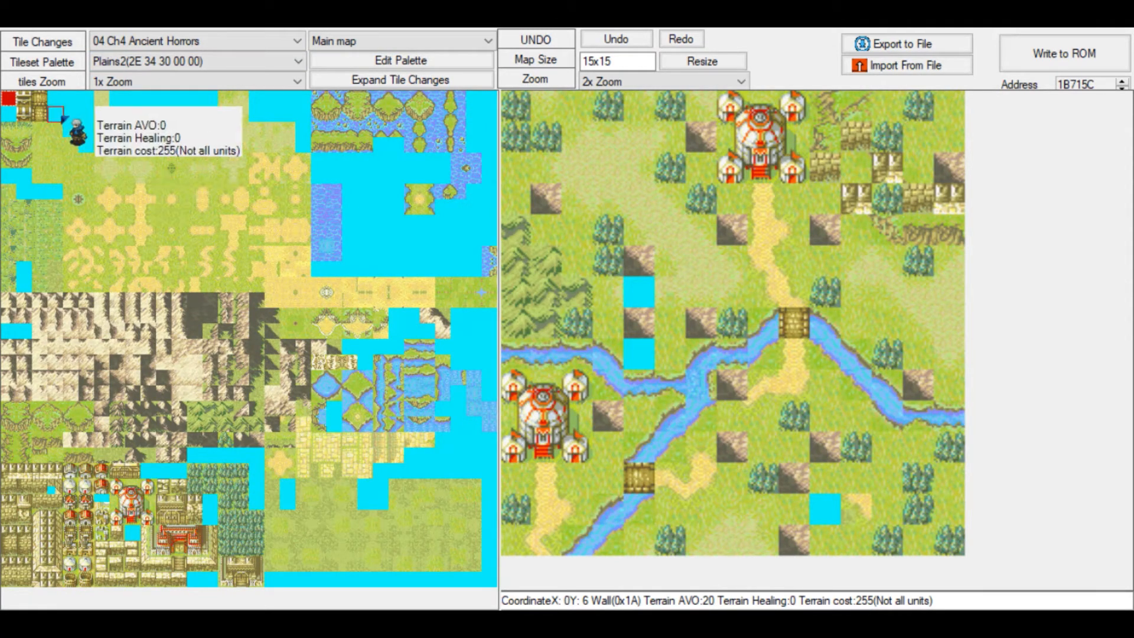
# Preview the Fort, Desert and Lave Cave tilesets and examine their available tiles.
pyautogui.scroll(-1, 184, 62)
pyautogui.scroll(-1, 182, 62)
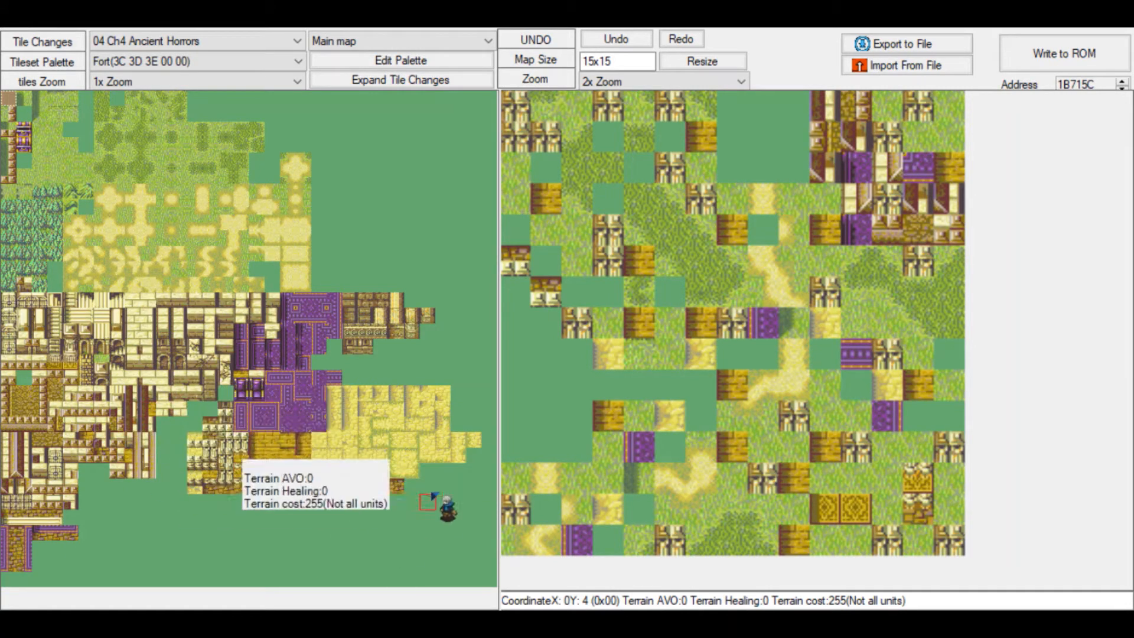
pyautogui.scroll(-2, 142, 64)
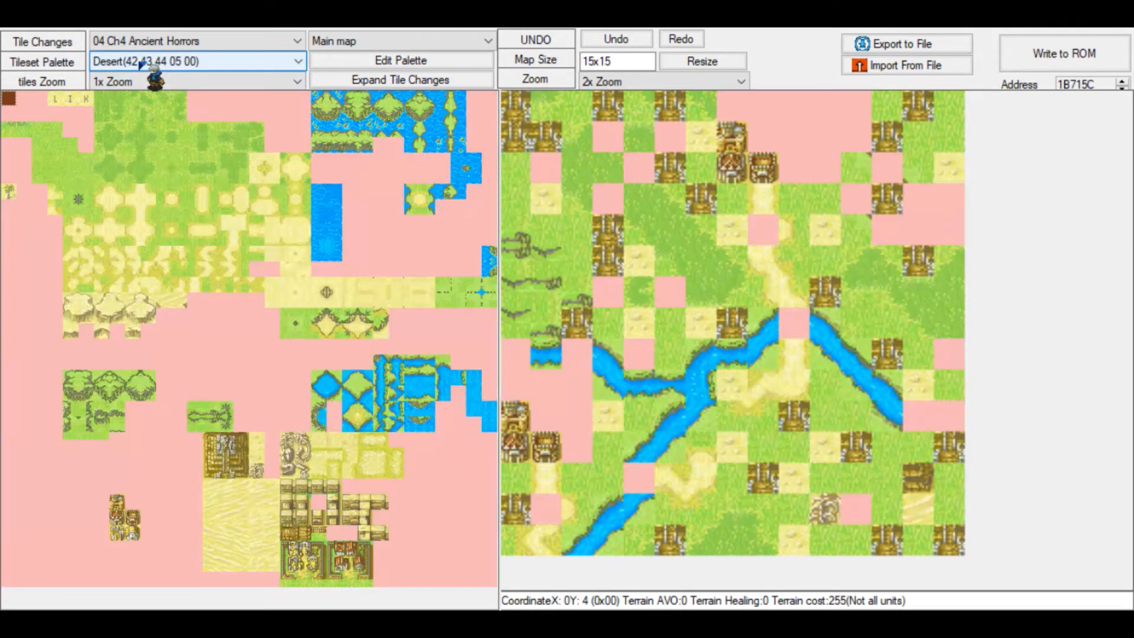
pyautogui.scroll(1, 141, 64)
pyautogui.scroll(-2, 142, 64)
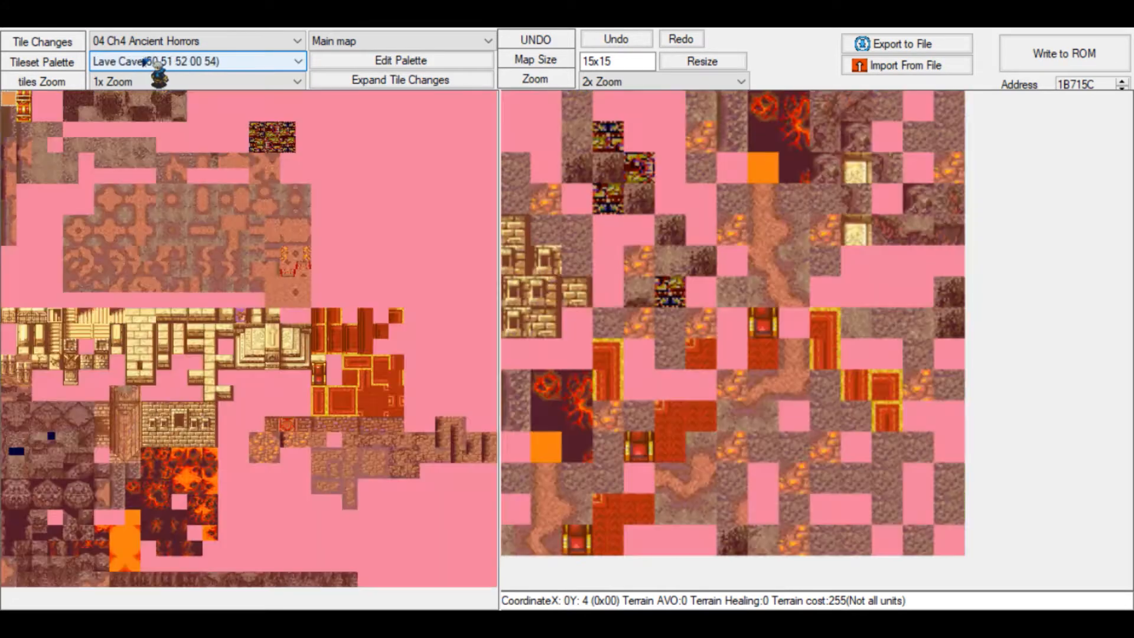
pyautogui.scroll(1, 152, 76)
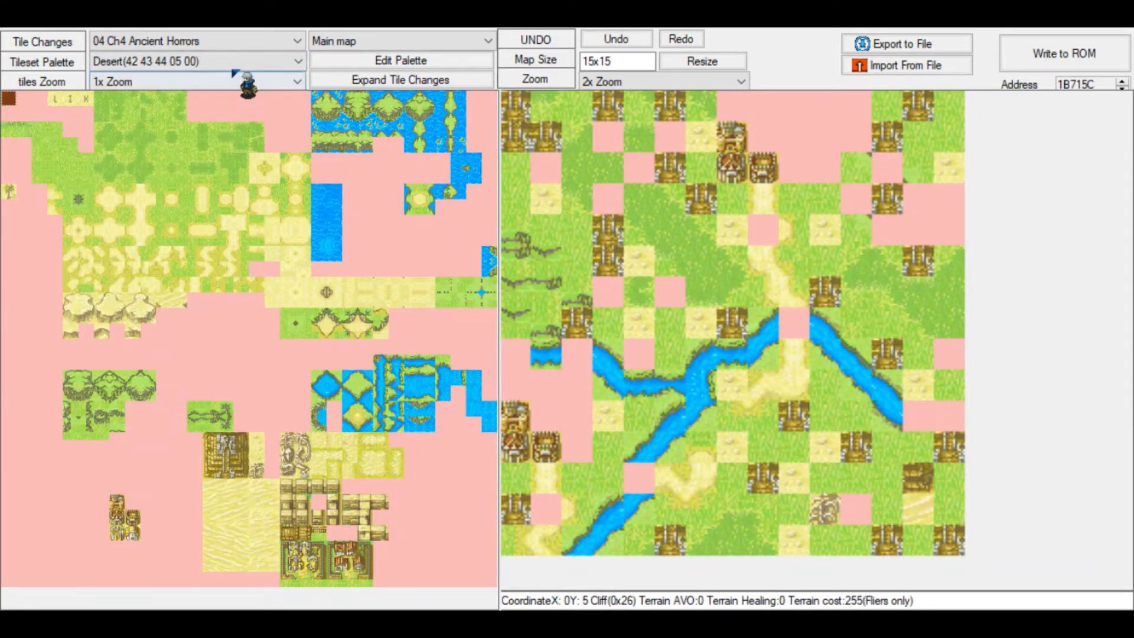
pyautogui.scroll(-2, 247, 74)
pyautogui.scroll(1, 248, 79)
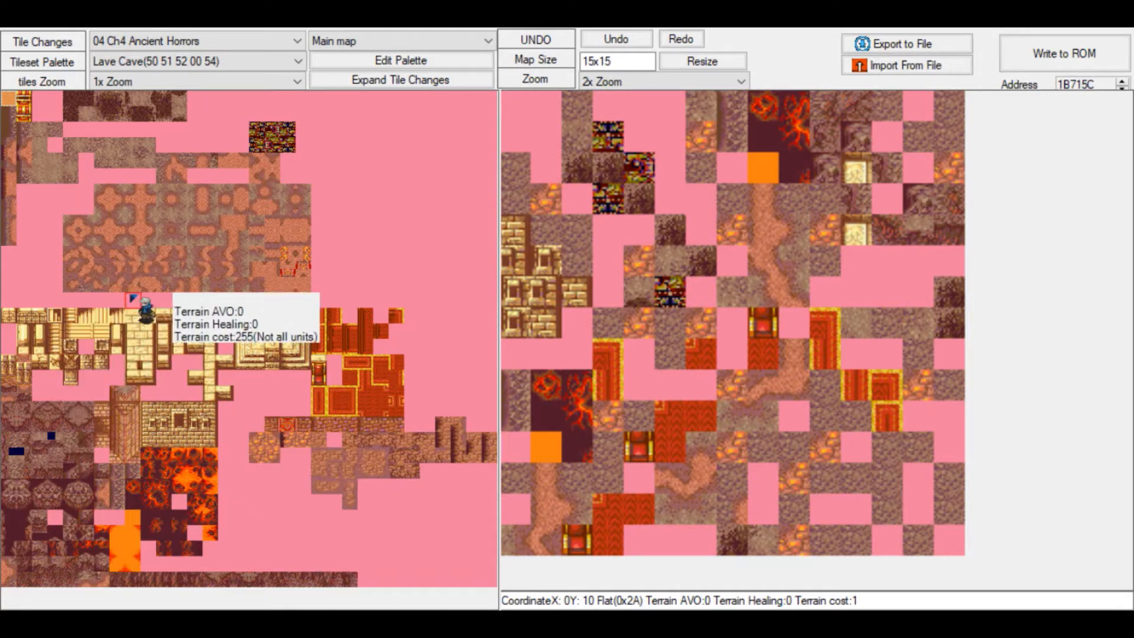
# Examine the Black Temple, Mountainous, Mountainous2 and Temple tilesets on the chapter map.
pyautogui.scroll(-2, 143, 64)
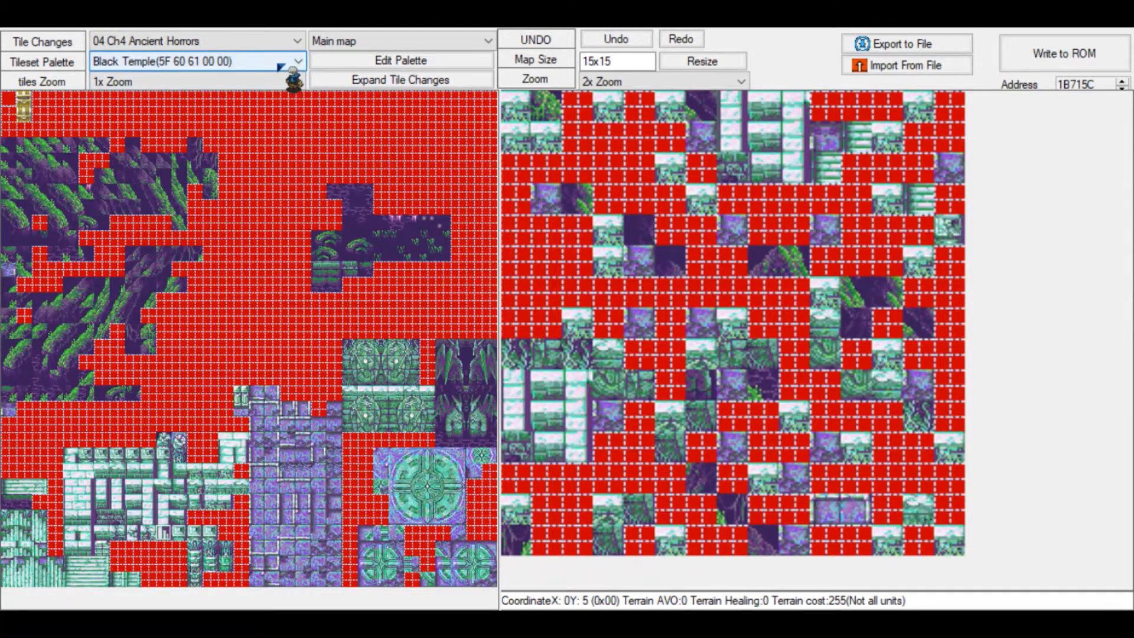
pyautogui.scroll(-1, 281, 67)
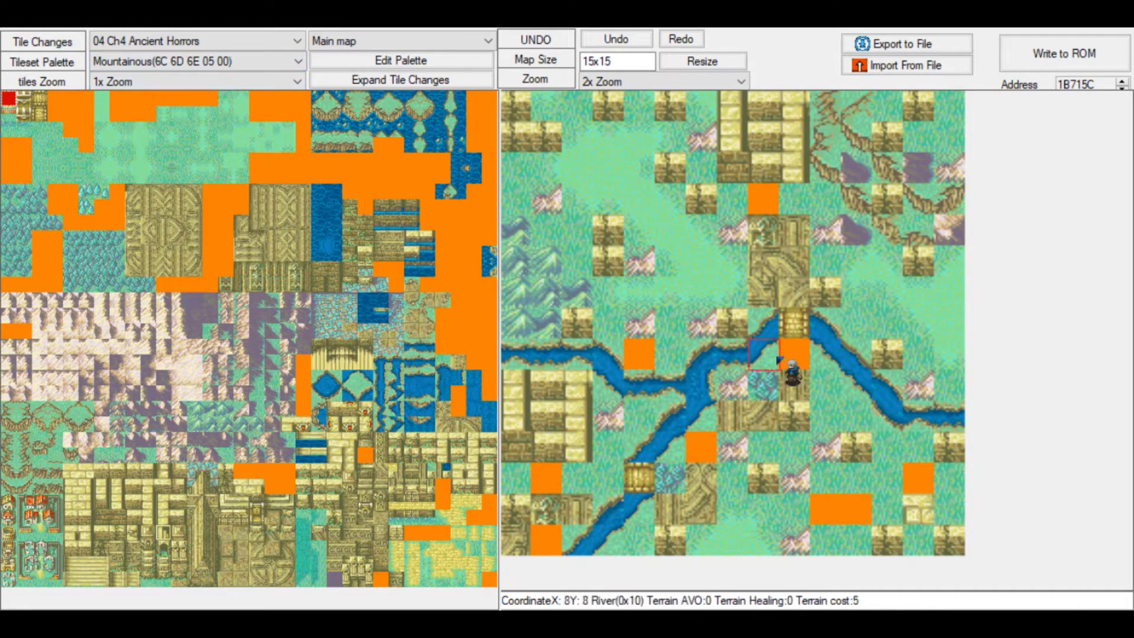
pyautogui.scroll(-1, 217, 69)
pyautogui.scroll(-1, 216, 69)
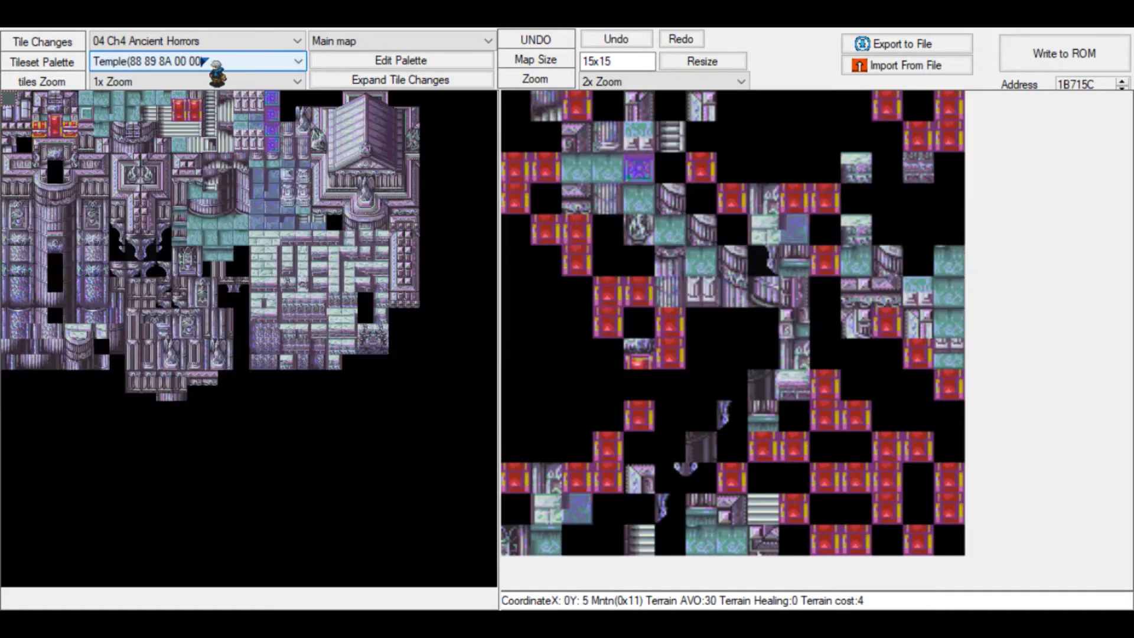
pyautogui.scroll(1, 217, 69)
pyautogui.scroll(1, 218, 71)
pyautogui.scroll(-1, 218, 72)
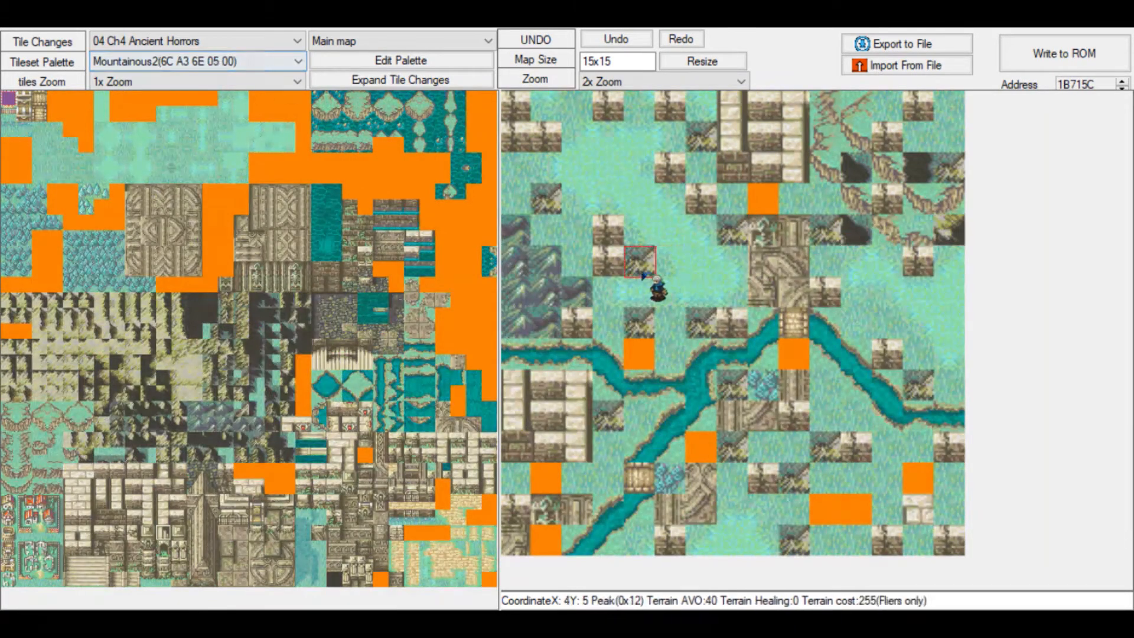
pyautogui.scroll(-1, 165, 59)
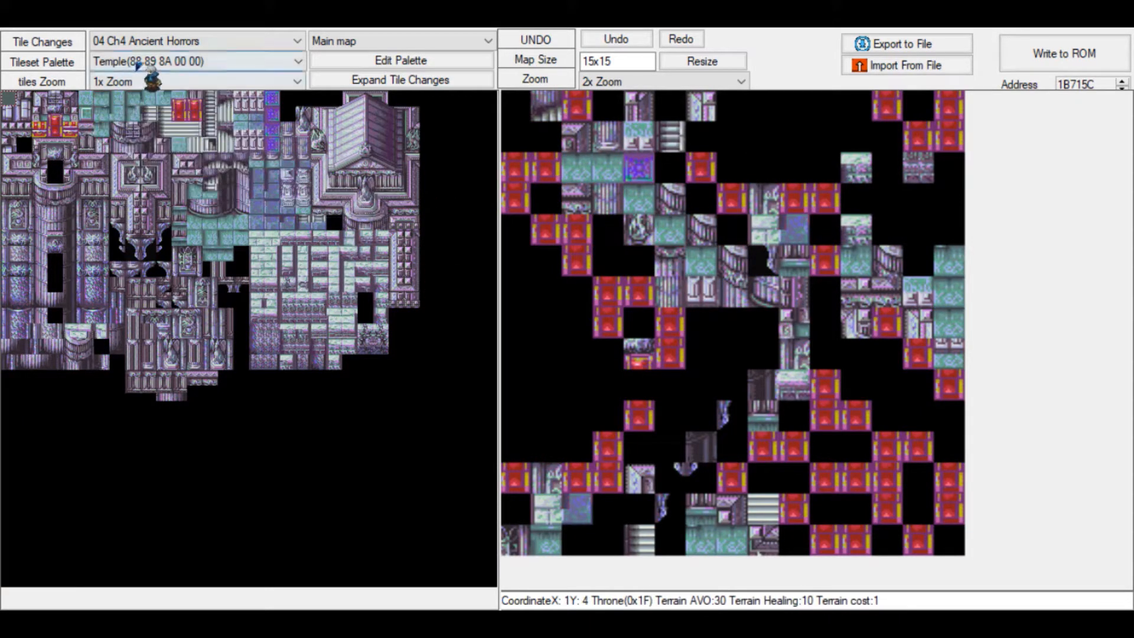
# Preview the Stronghold, Stronghold2 and Fort3 tilesets, then return the map to the Fields3 tileset.
pyautogui.scroll(-1, 137, 65)
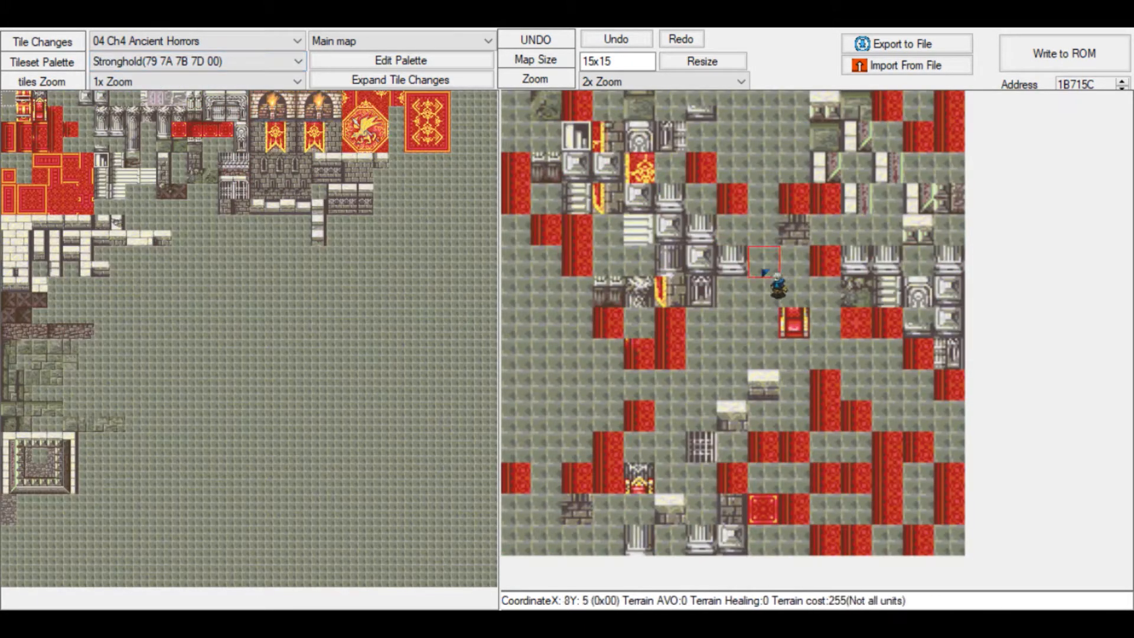
pyautogui.scroll(-1, 201, 69)
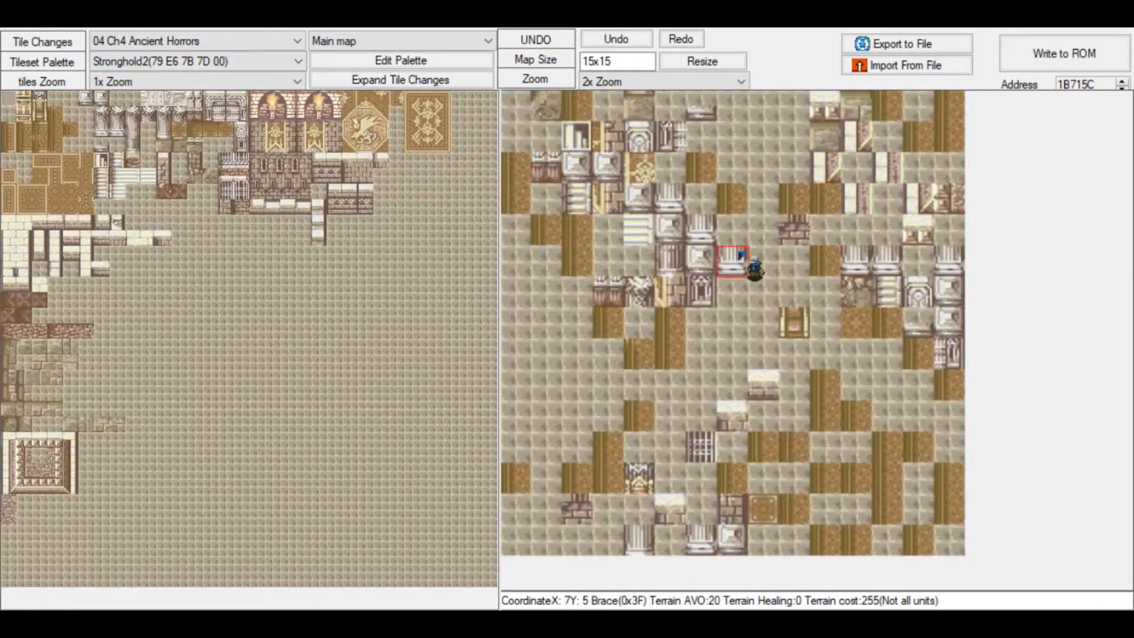
pyautogui.scroll(-3, 195, 70)
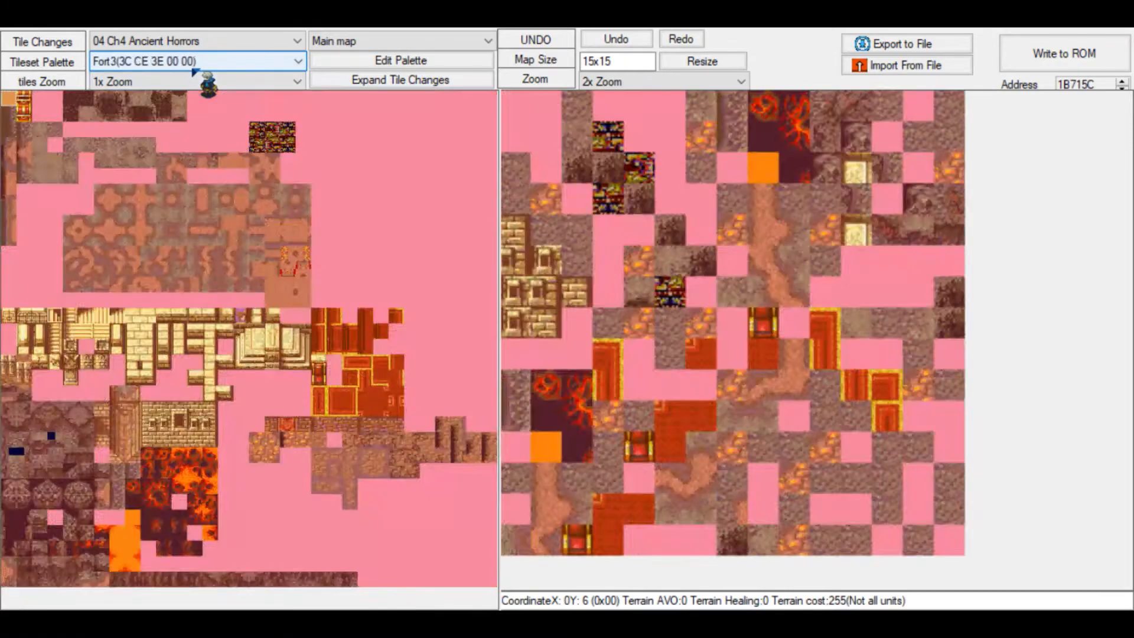
pyautogui.scroll(-5, 195, 71)
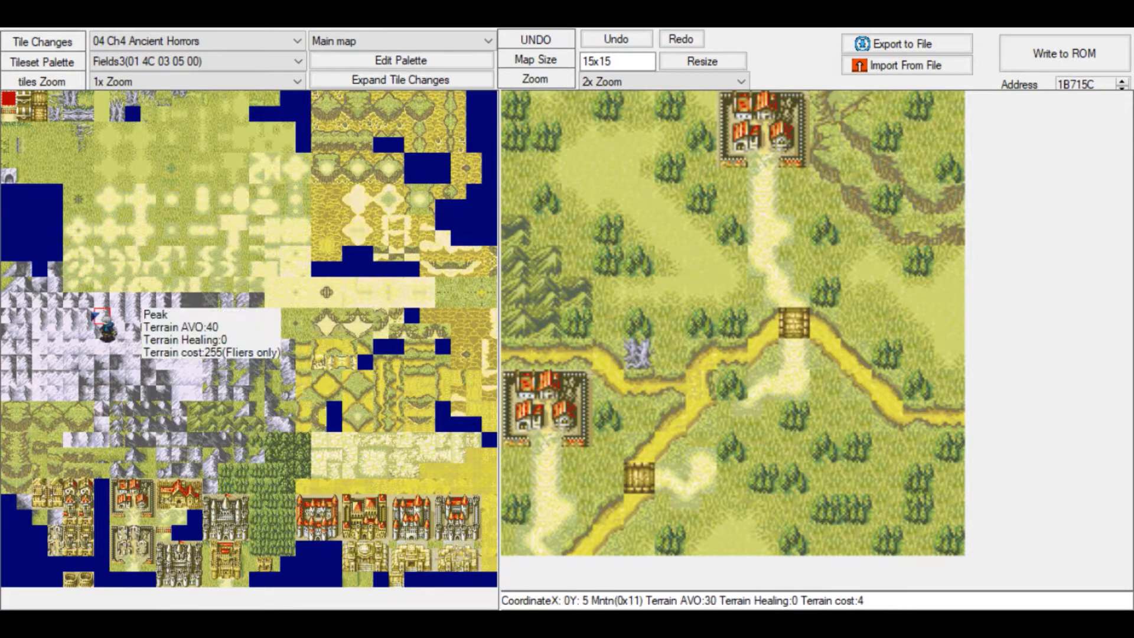
# Cover the entire 15x15 map with the 4x4 block of blank dark-blue tiles and write the cleared map to ROM.
pyautogui.moveTo(7, 190); pyautogui.dragTo(50, 239)
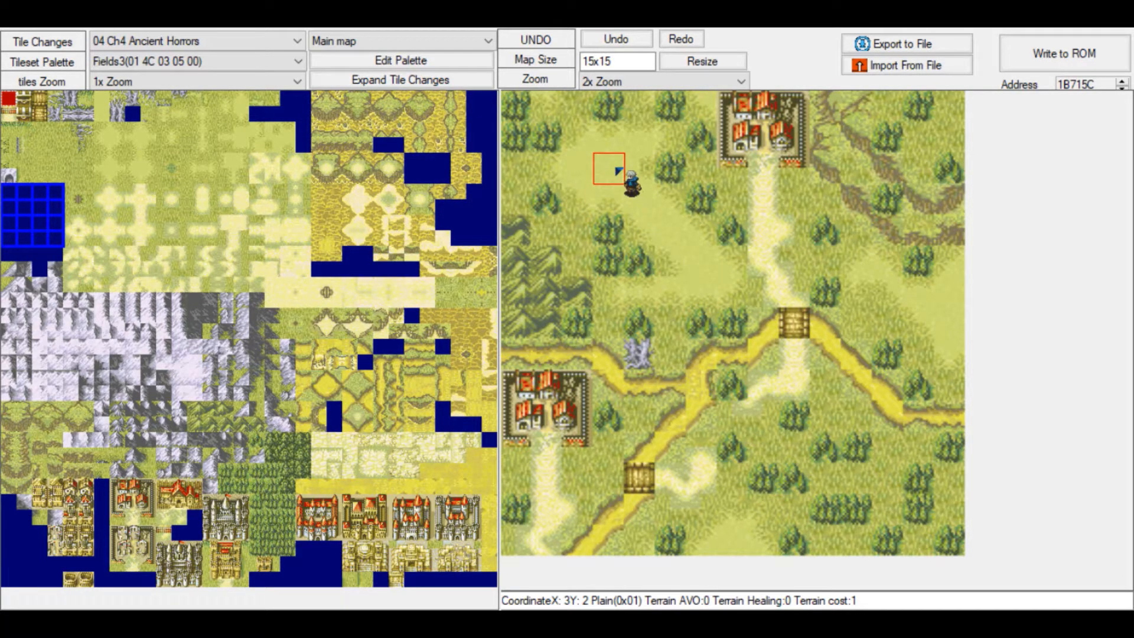
pyautogui.moveTo(541, 117)
pyautogui.mouseDown()
pyautogui.moveTo(603, 148)
pyautogui.moveTo(662, 210)
pyautogui.moveTo(1012, 151)
pyautogui.moveTo(805, 194)
pyautogui.moveTo(762, 104)
pyautogui.moveTo(699, 230)
pyautogui.moveTo(543, 197)
pyautogui.moveTo(702, 386)
pyautogui.moveTo(731, 509)
pyautogui.moveTo(856, 508)
pyautogui.moveTo(857, 355)
pyautogui.mouseUp()
pyautogui.click(1071, 59)
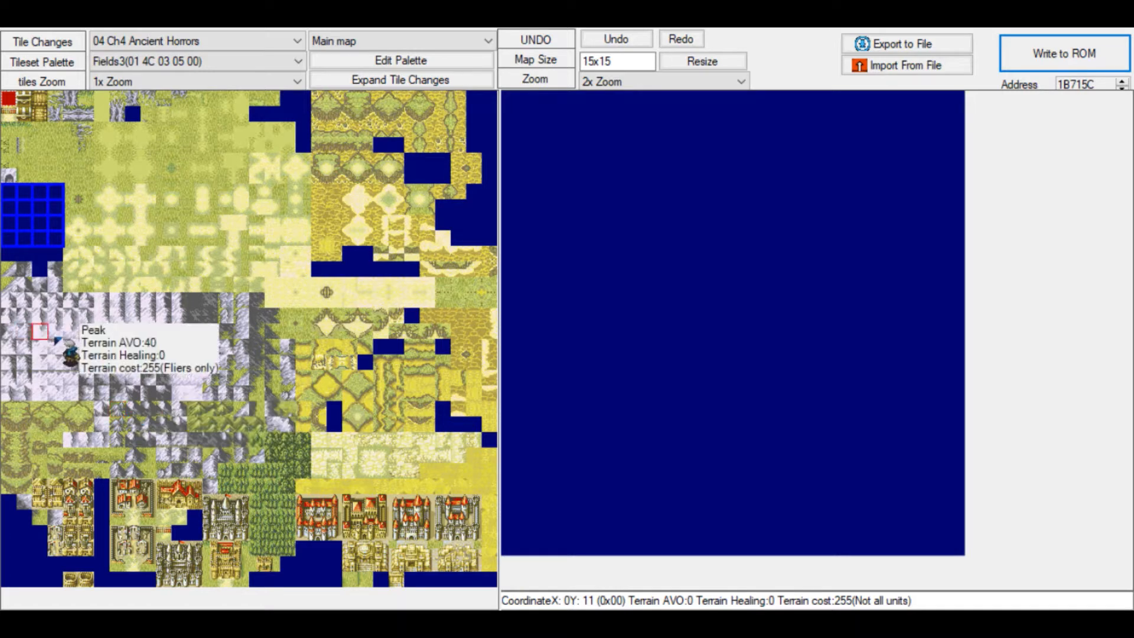
# Paint a staircase-shaped mass of Peak tiles in the map's southwest corner, spanning columns X 0 to 3 and rising to Y 10.
pyautogui.click(195, 347)
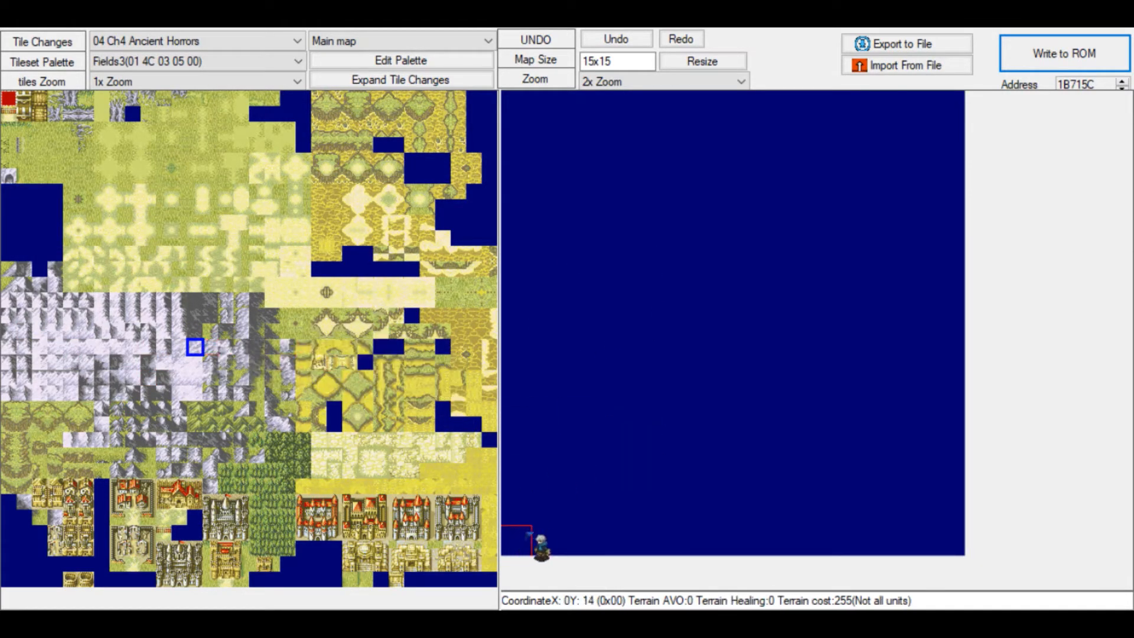
pyautogui.moveTo(530, 538)
pyautogui.mouseDown()
pyautogui.moveTo(575, 508)
pyautogui.moveTo(544, 509)
pyautogui.moveTo(527, 488)
pyautogui.moveTo(535, 439)
pyautogui.mouseUp()
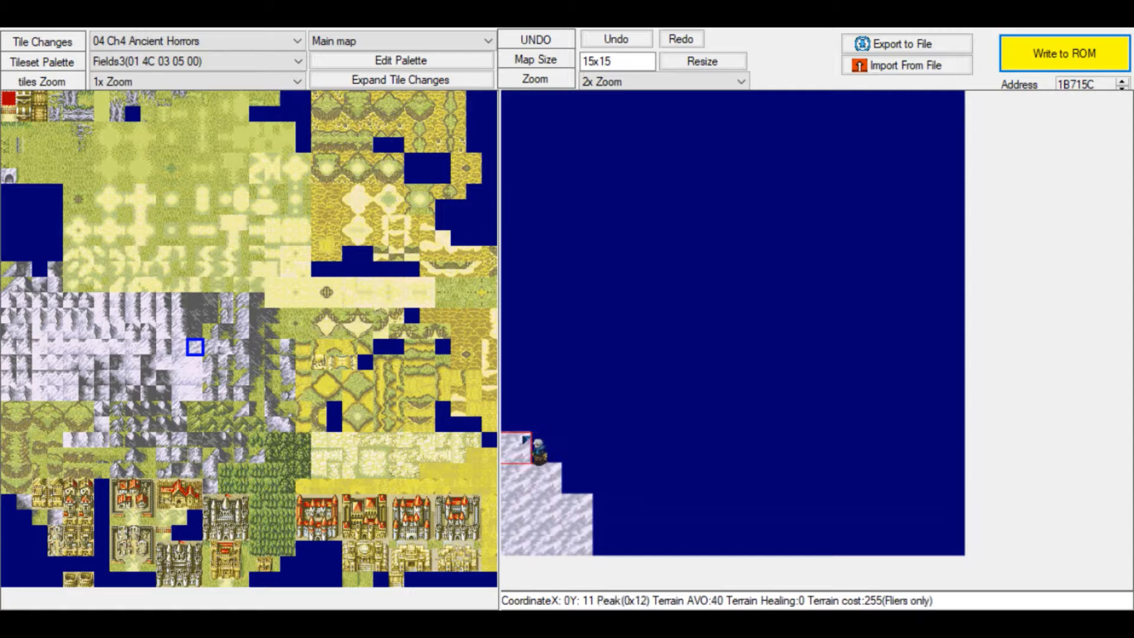
pyautogui.click(609, 538)
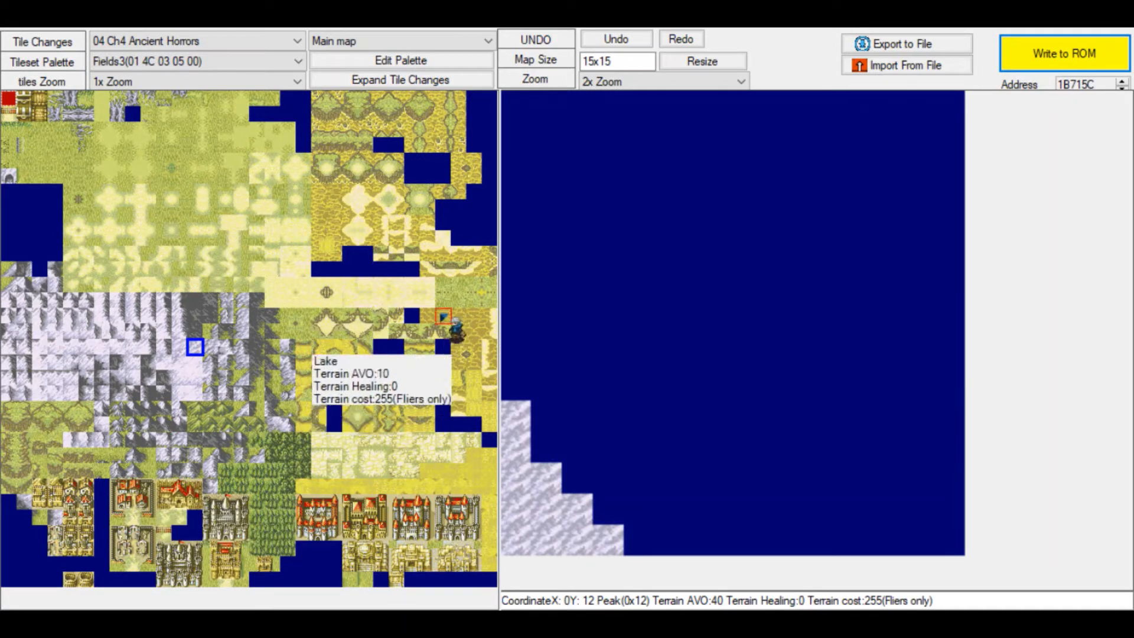
# Place a green Mntn tile at X 0, Y 9 and a shaded Peak tile beneath it at Y 10.
pyautogui.click(227, 424)
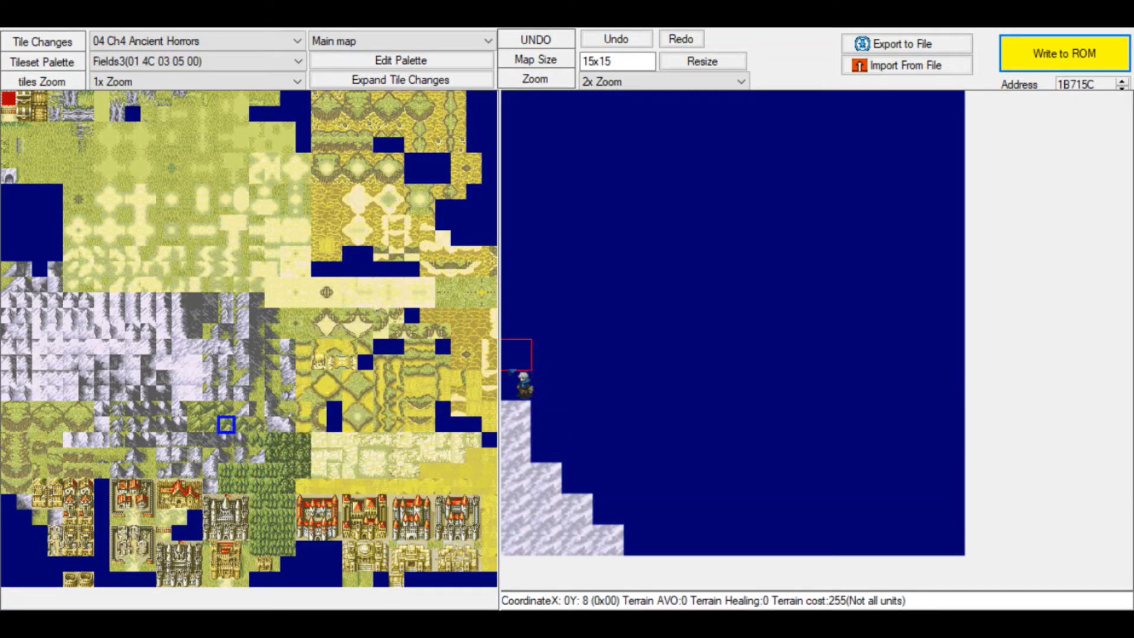
pyautogui.click(516, 385)
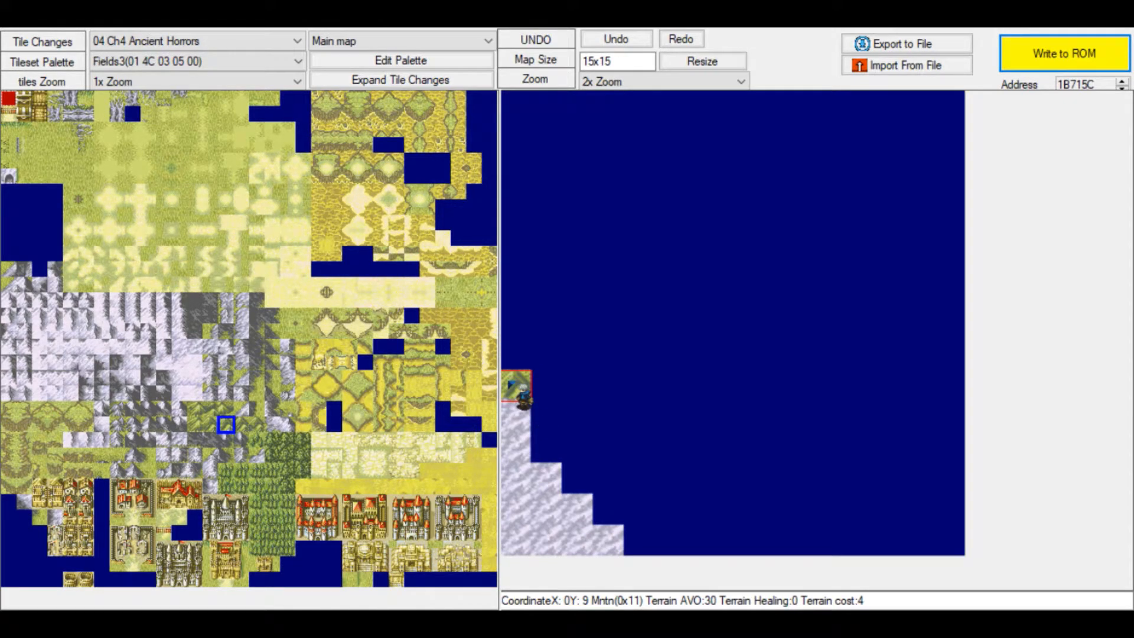
pyautogui.click(180, 301)
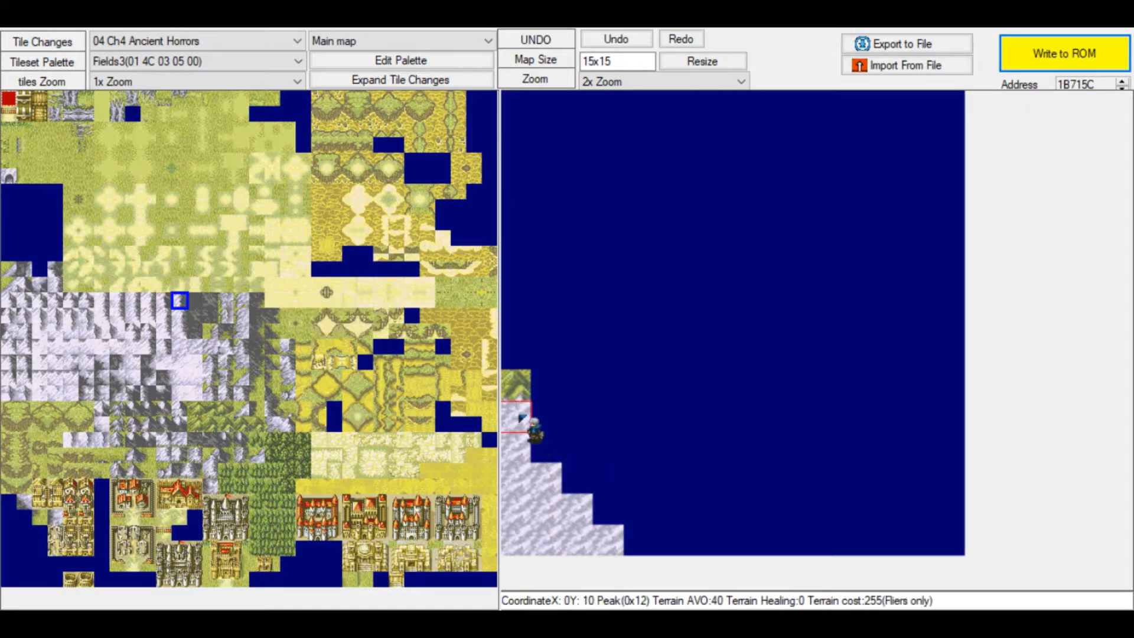
pyautogui.click(517, 417)
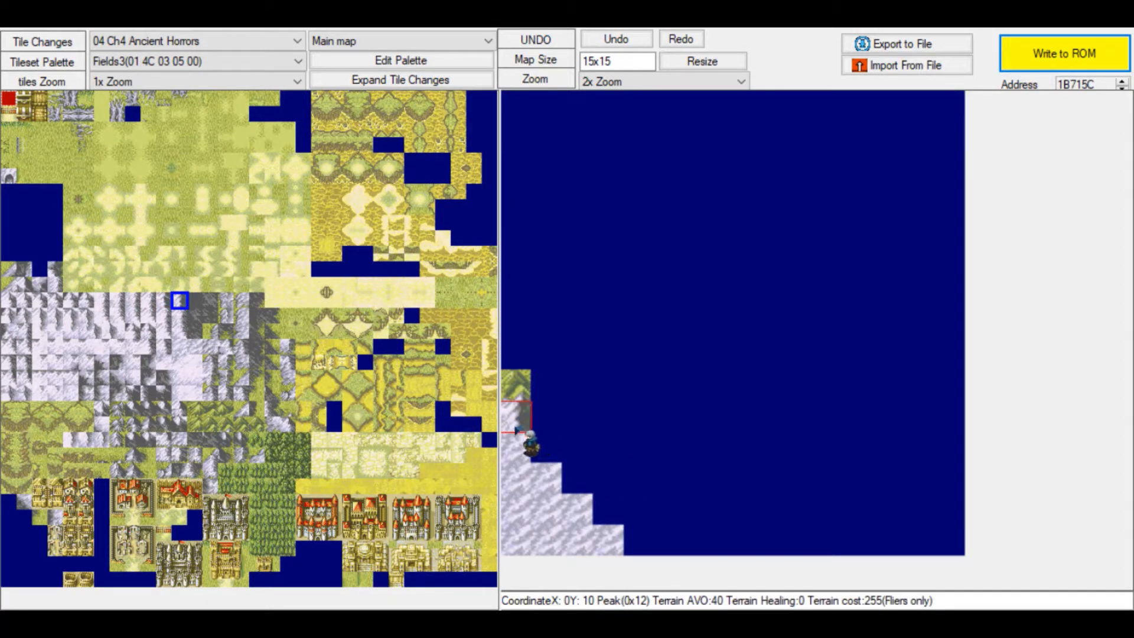
pyautogui.click(518, 417)
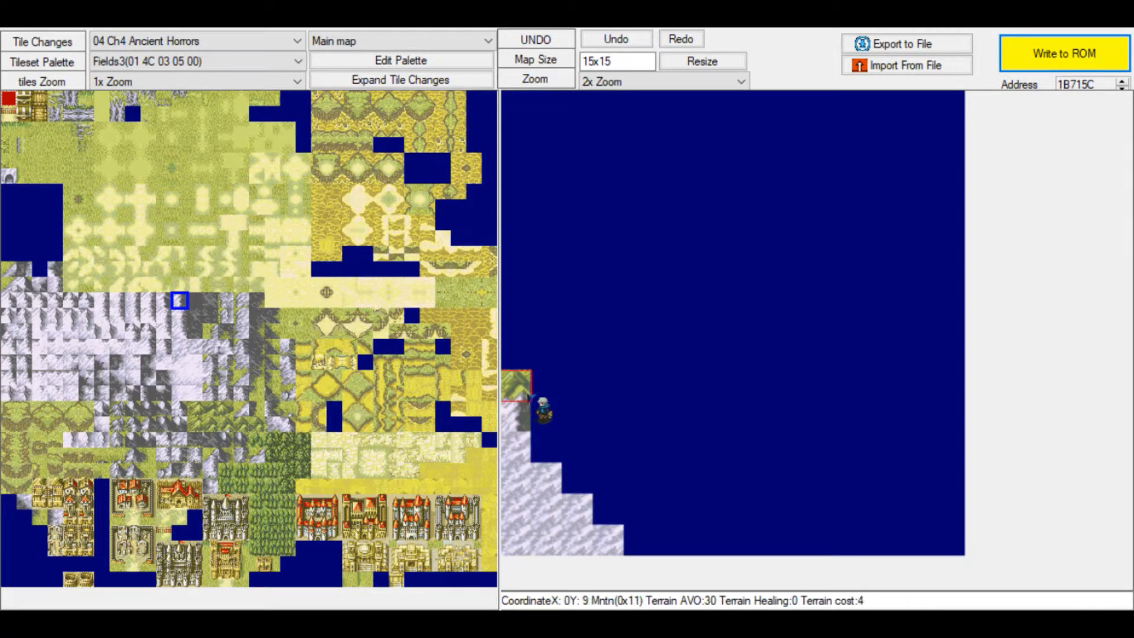
# Place a sample shaded Peak tile at X 4, Y 6 with a grass-topped mountain tile directly above it.
pyautogui.click(648, 293)
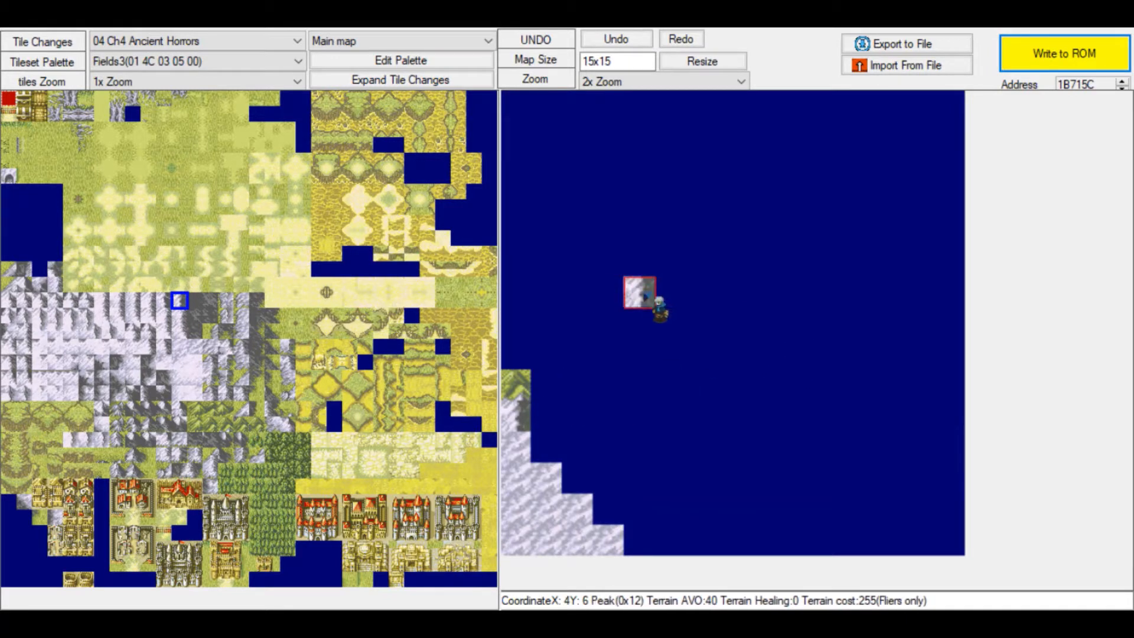
pyautogui.scroll(-2, 665, 83)
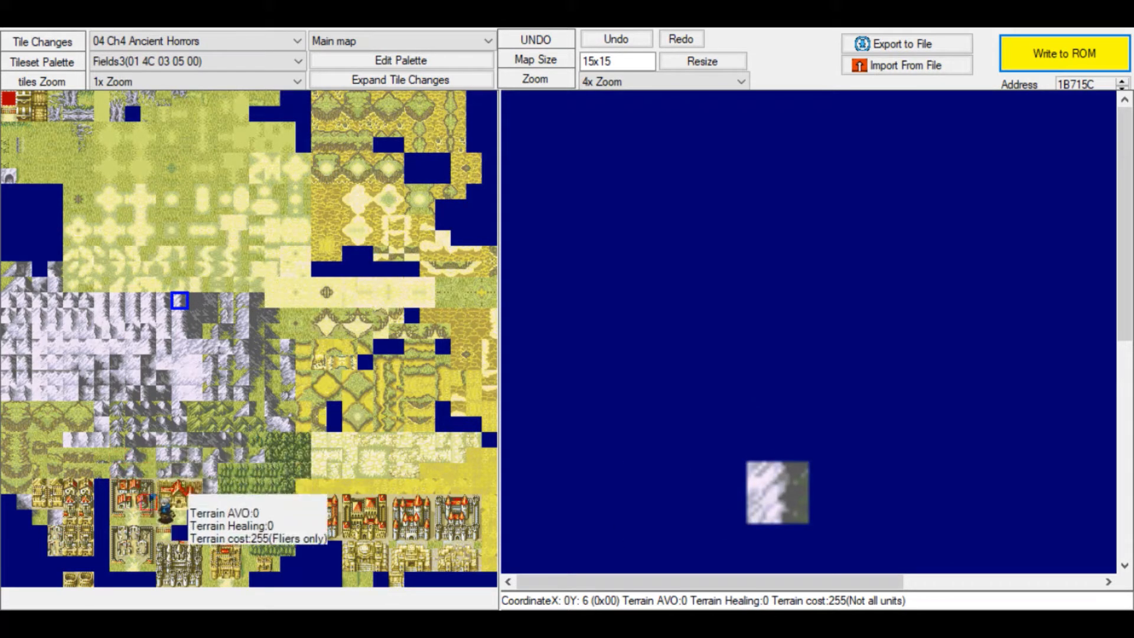
pyautogui.click(118, 455)
pyautogui.click(773, 443)
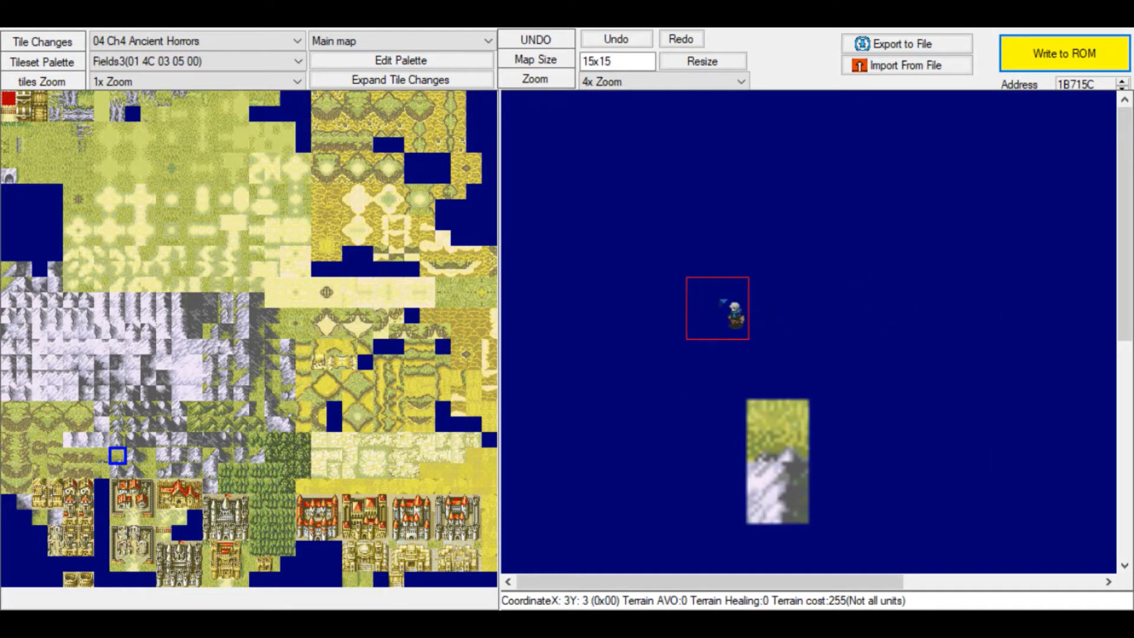
# Place the green Mntn tile at X 0, Y 10 and clear X 0, Y 9 with the blank tile.
pyautogui.scroll(-5, 738, 372)
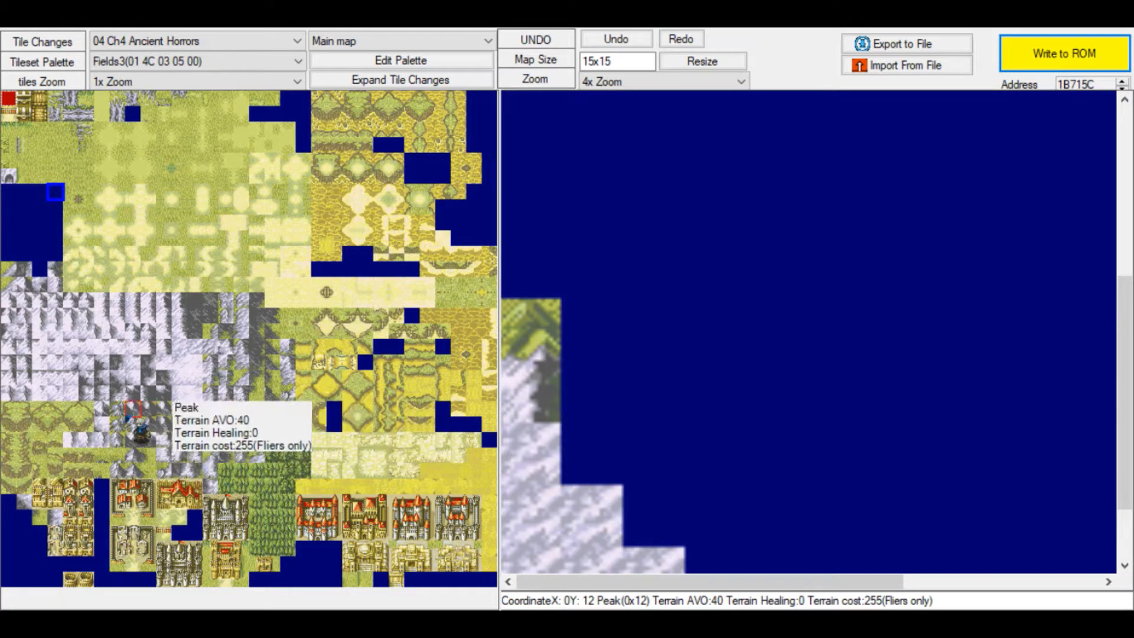
pyautogui.click(226, 427)
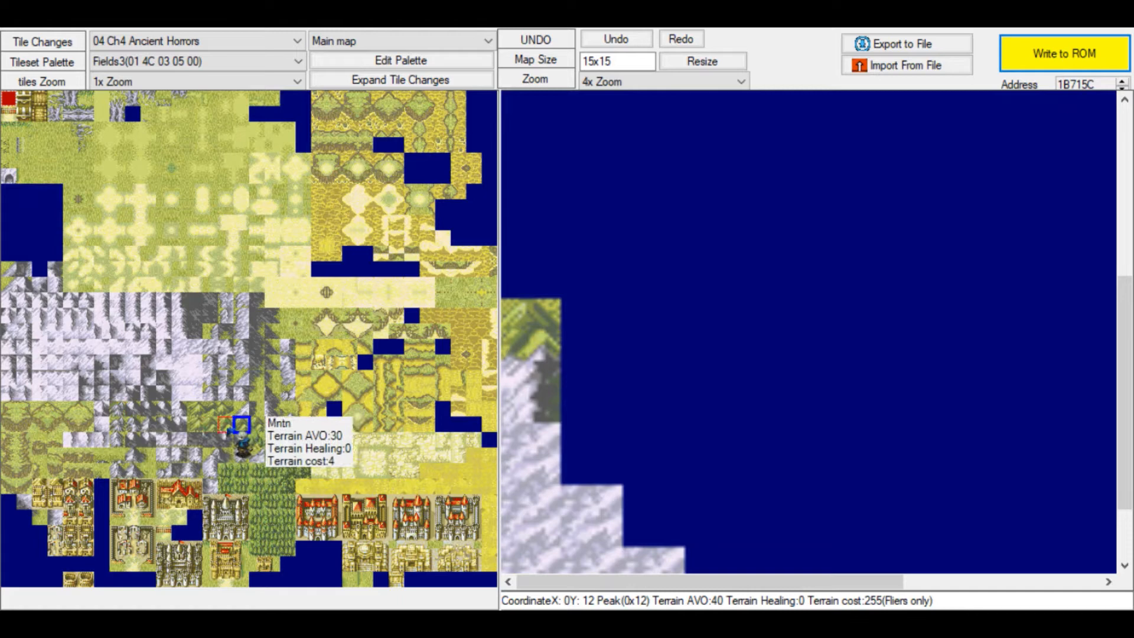
pyautogui.click(532, 391)
pyautogui.rightClick(591, 345)
pyautogui.click(546, 331)
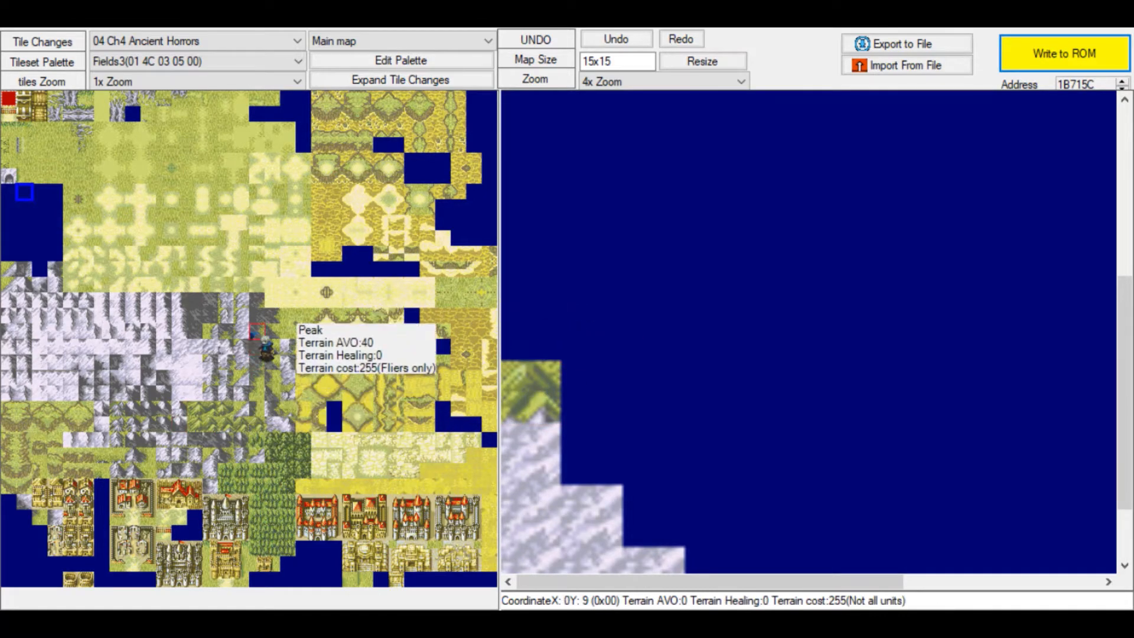
# Put a shaded Peak edge tile at X 0, Y 11, then swap it for the variant just below it in the tileset.
pyautogui.click(180, 303)
pyautogui.click(534, 466)
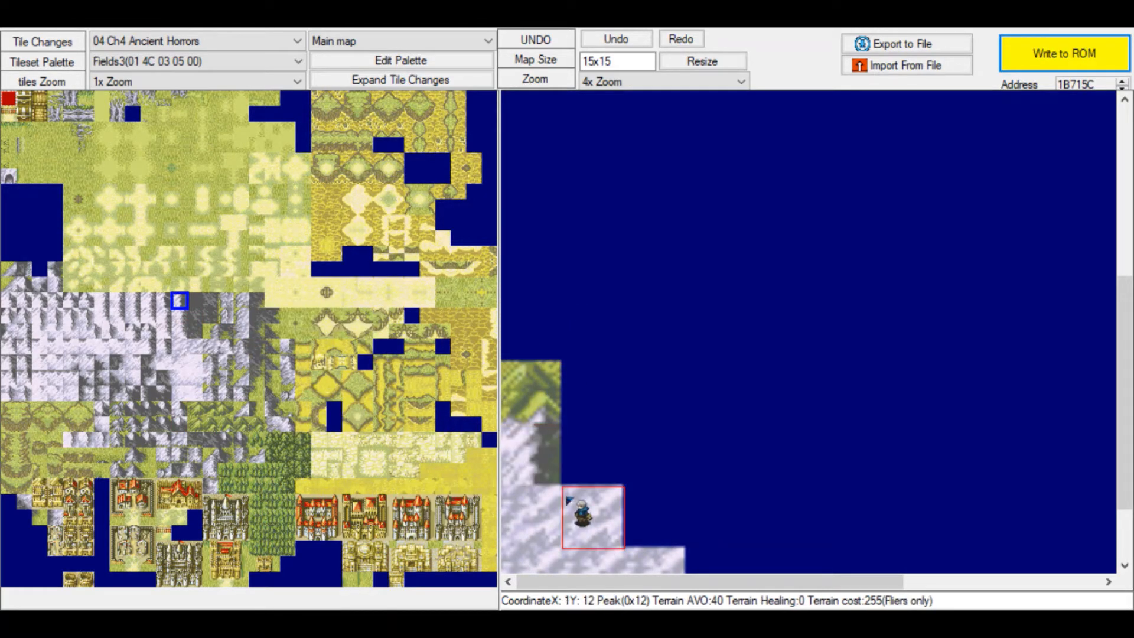
pyautogui.click(180, 331)
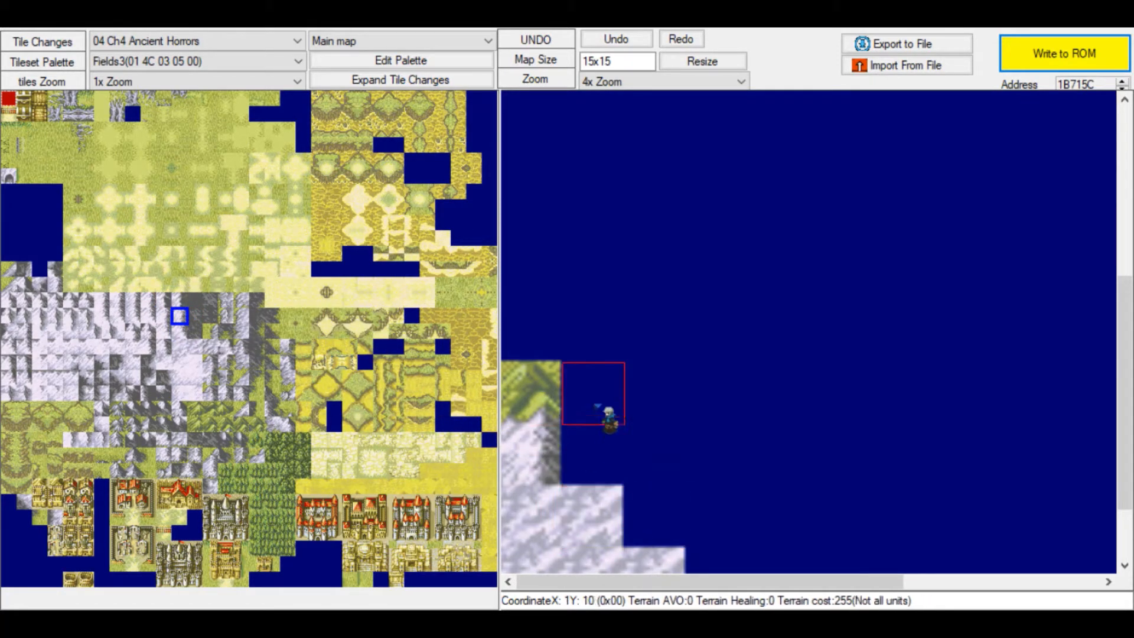
pyautogui.scroll(-2, 553, 360)
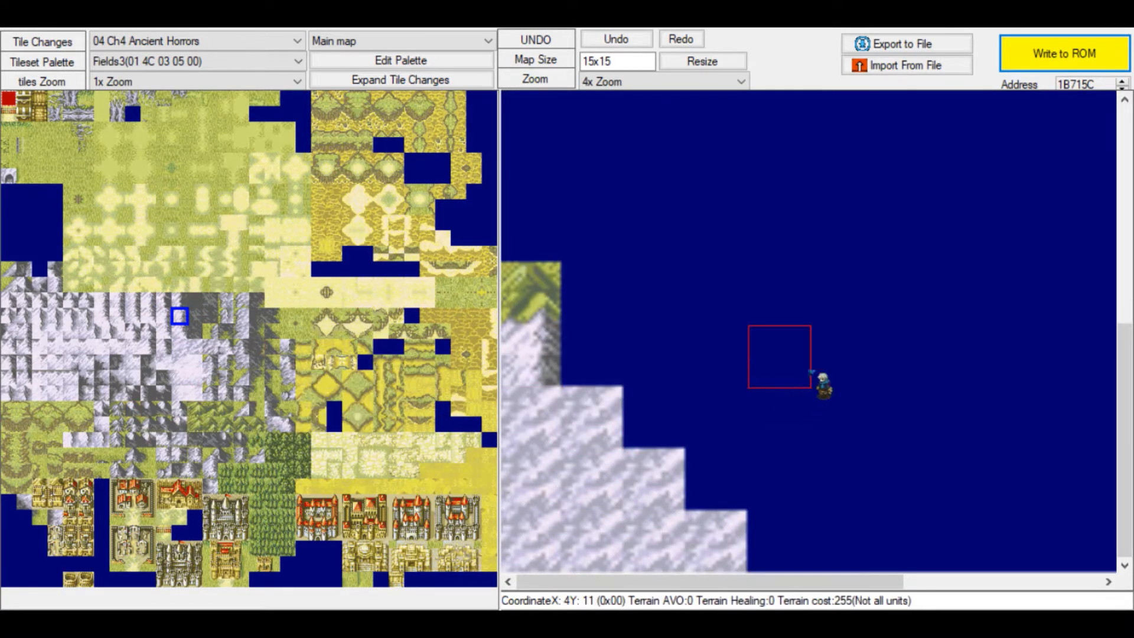
pyautogui.scroll(1, 671, 77)
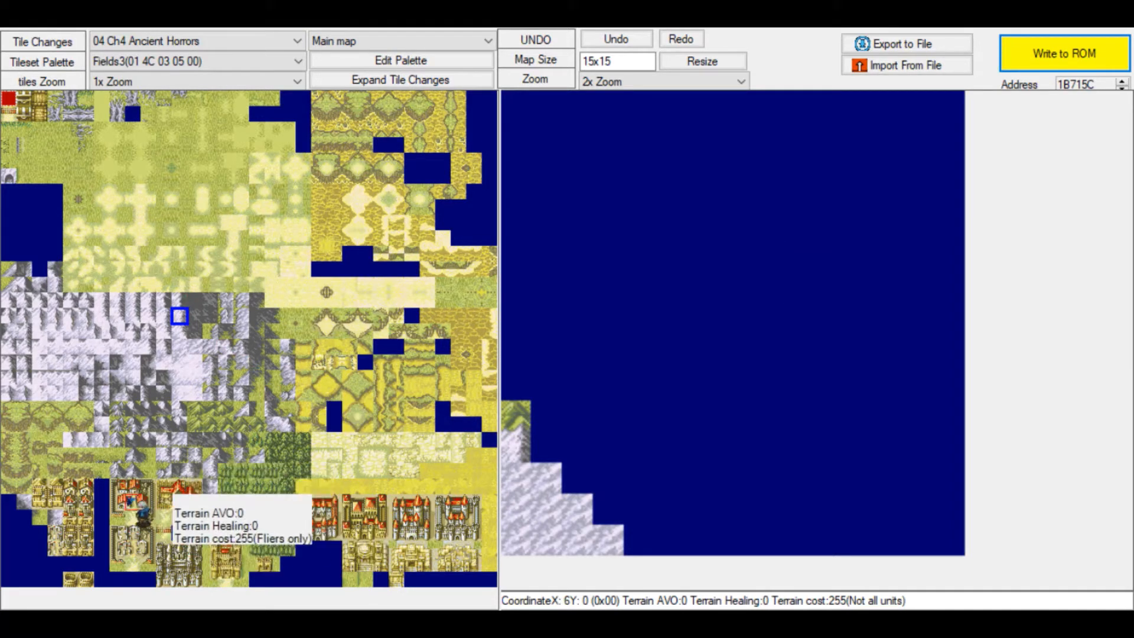
# Place the 3x3 red-roofed walled town block at the map's north edge, covering X 11 to 13 and Y 0 to 2.
pyautogui.click(119, 488)
pyautogui.moveTo(122, 489); pyautogui.dragTo(147, 516)
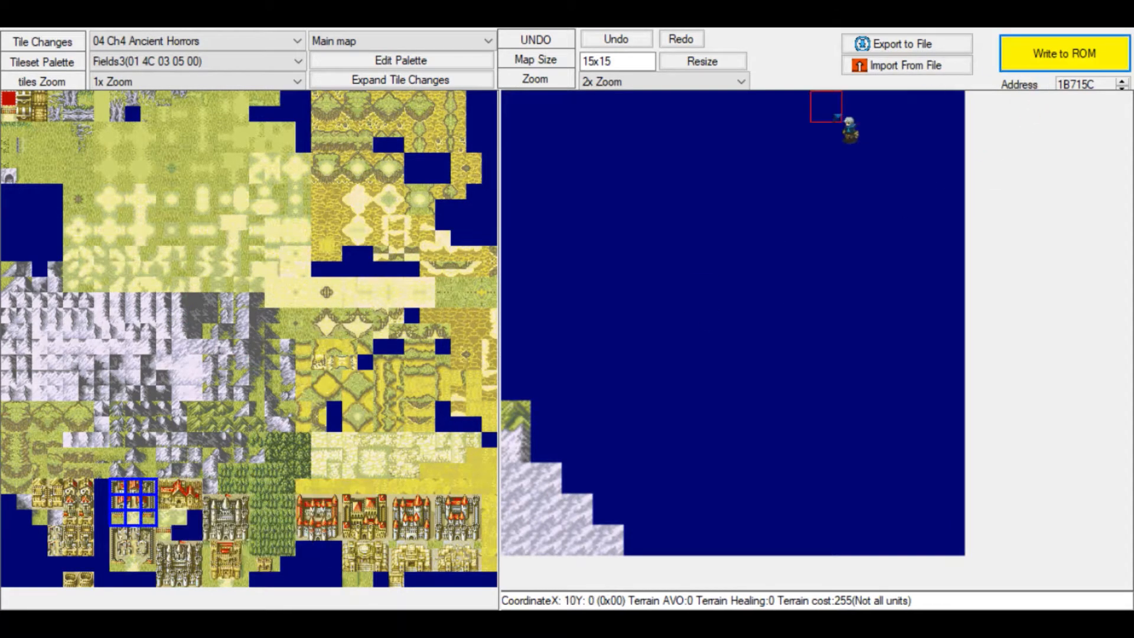
pyautogui.click(861, 116)
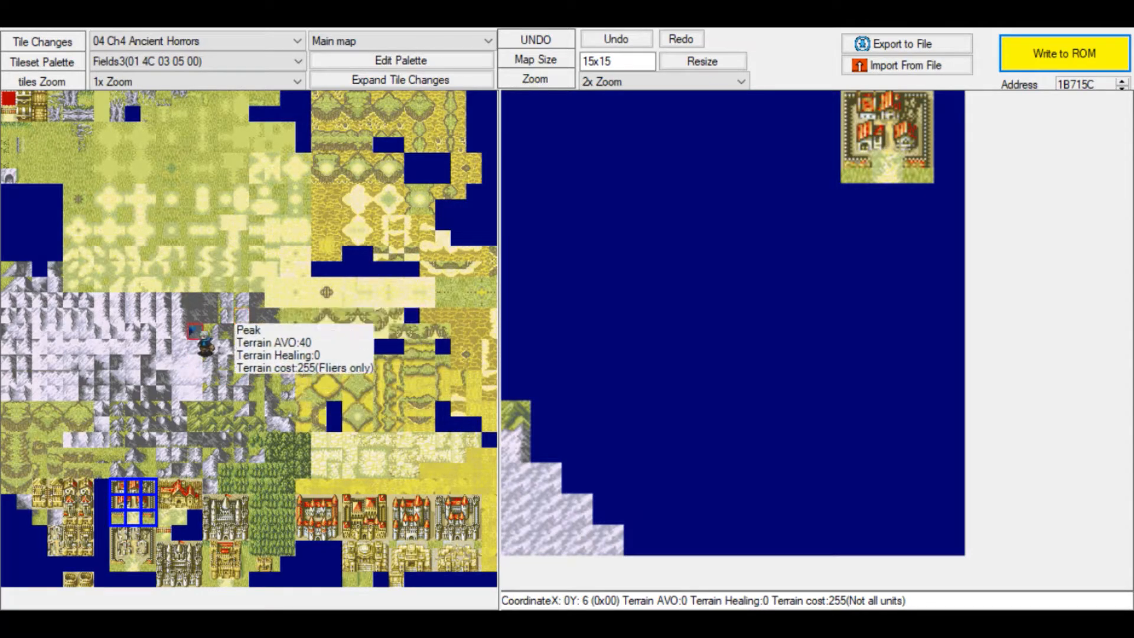
# Paint Peak tiles down the east edge at X 14 from Y 0 to 2 and end them with a mountain foot tile at Y 3.
pyautogui.click(195, 348)
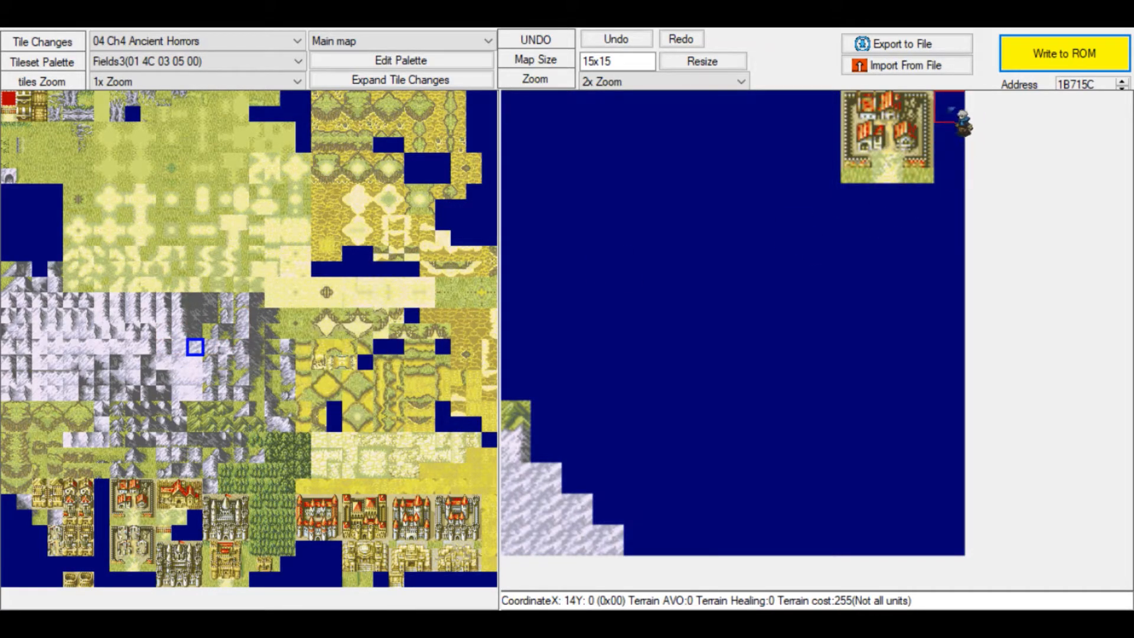
pyautogui.moveTo(950, 110)
pyautogui.mouseDown()
pyautogui.moveTo(954, 168)
pyautogui.moveTo(948, 112)
pyautogui.mouseUp()
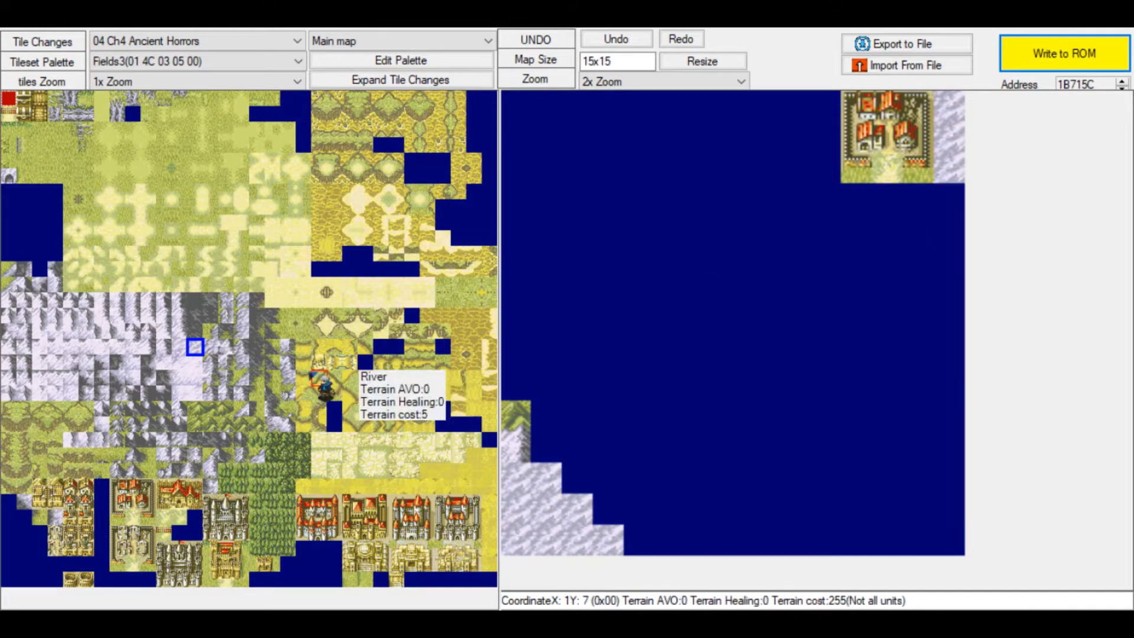
pyautogui.click(241, 362)
pyautogui.click(957, 195)
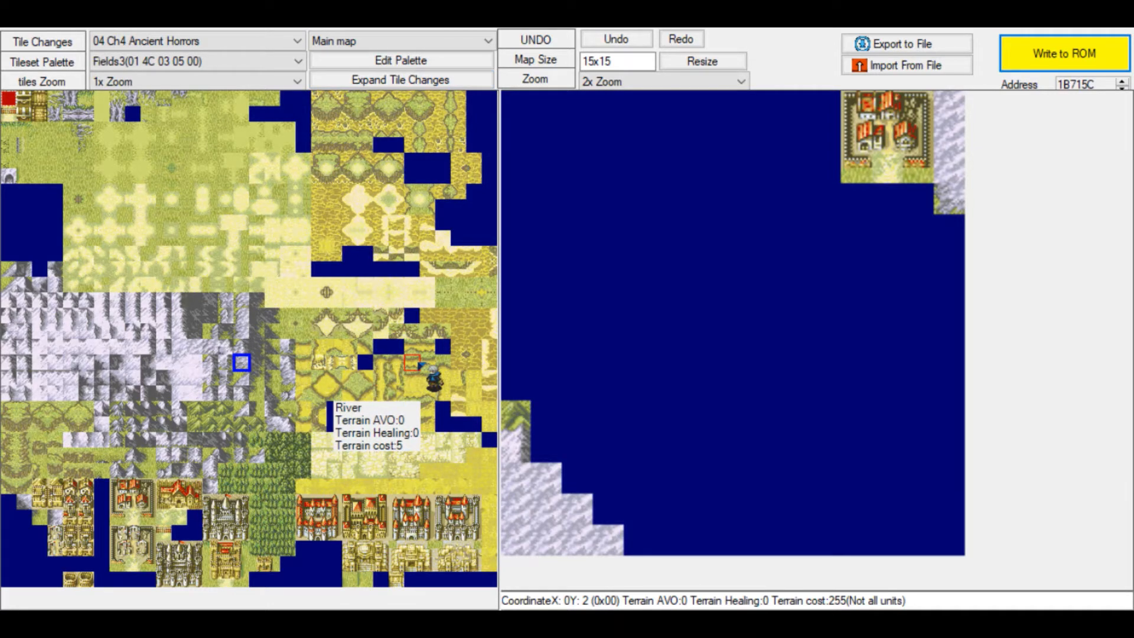
# Paint a vertical stretch of River tiles at X 7 from Y 0 to Y 2.
pyautogui.click(381, 378)
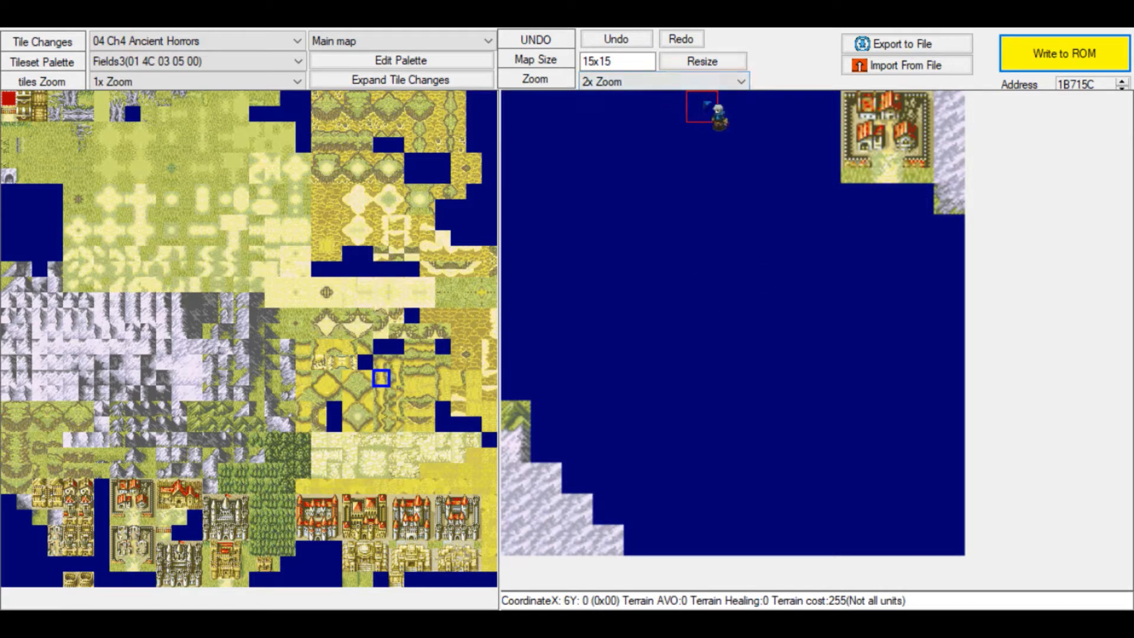
pyautogui.click(735, 109)
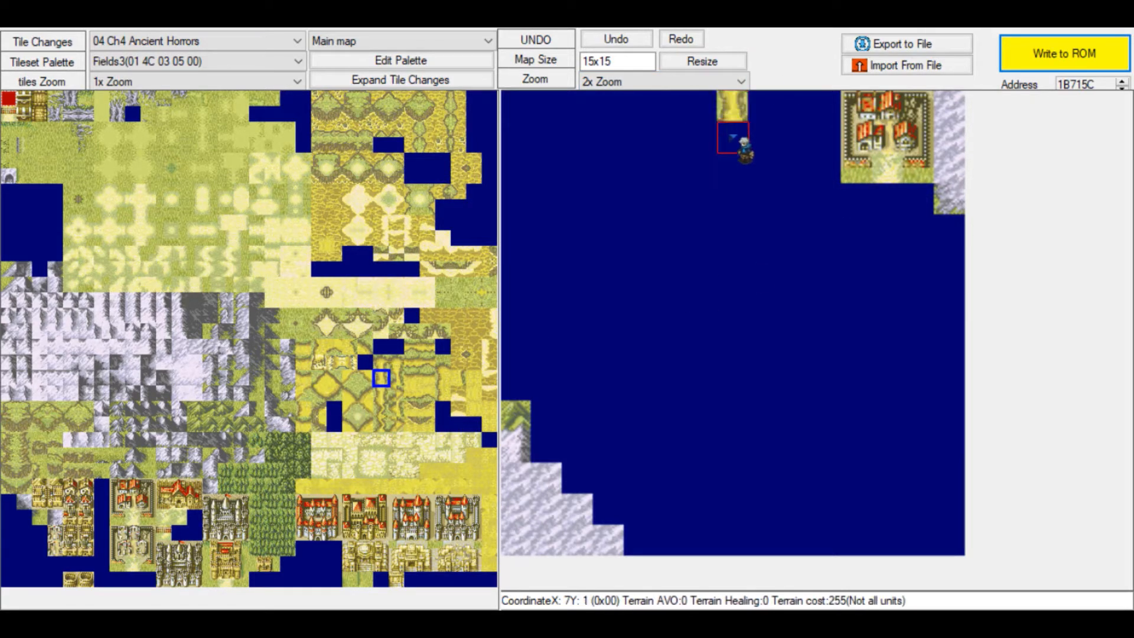
pyautogui.click(743, 145)
pyautogui.click(735, 168)
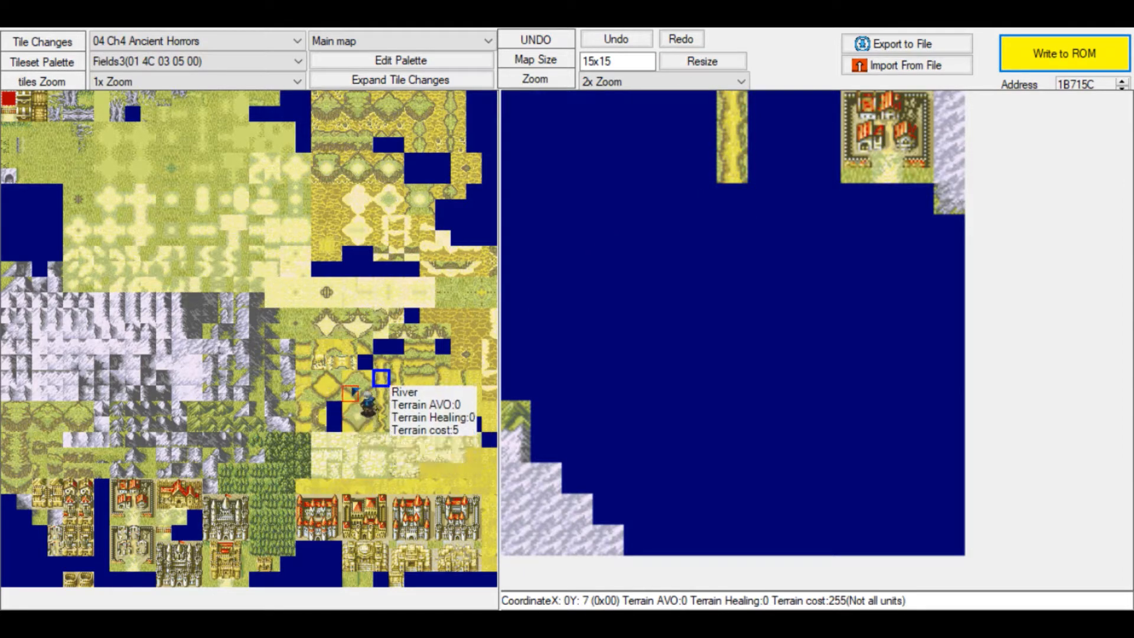
# Turn the river east with a bend tile at X 7, Y 2, a horizontal tile at X 8 and a diagonal tile at X 9.
pyautogui.click(322, 394)
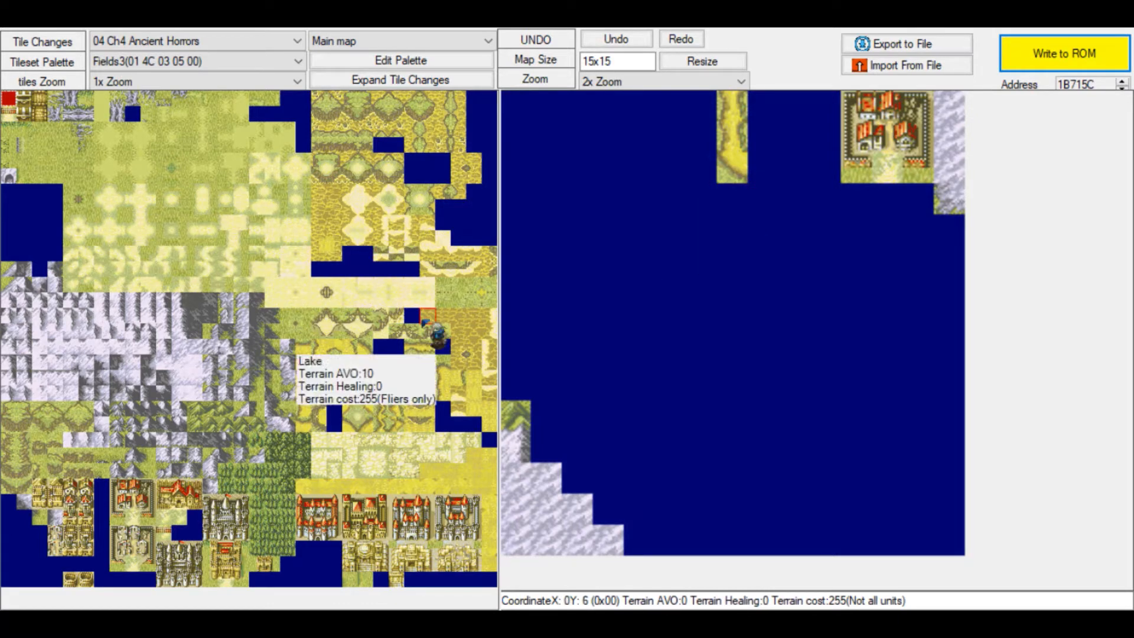
pyautogui.click(412, 363)
pyautogui.click(763, 168)
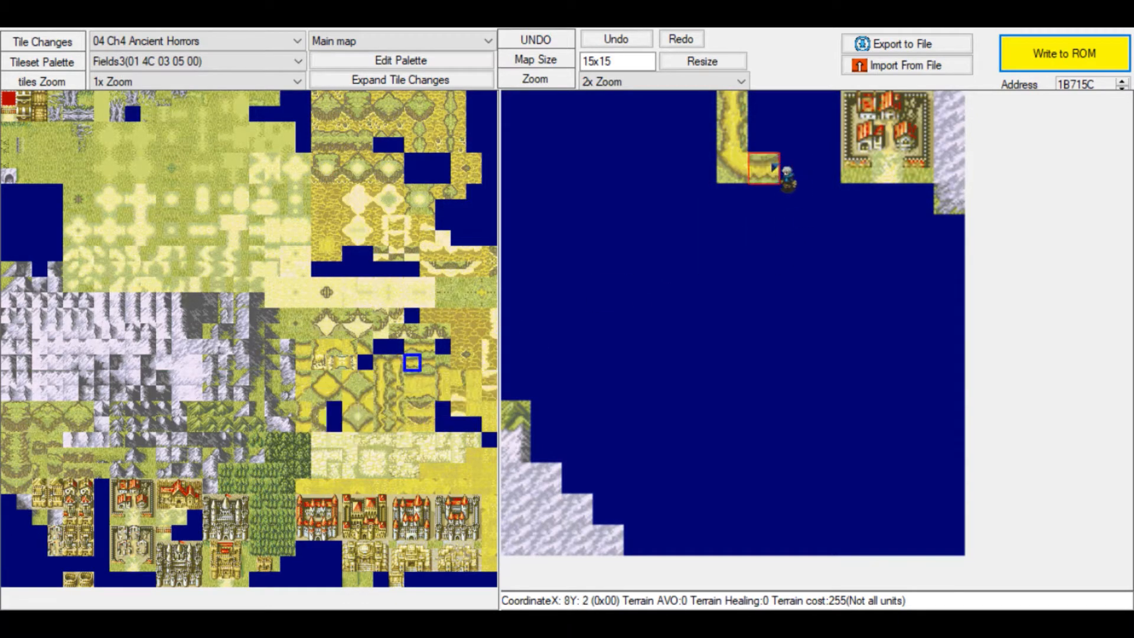
pyautogui.click(338, 394)
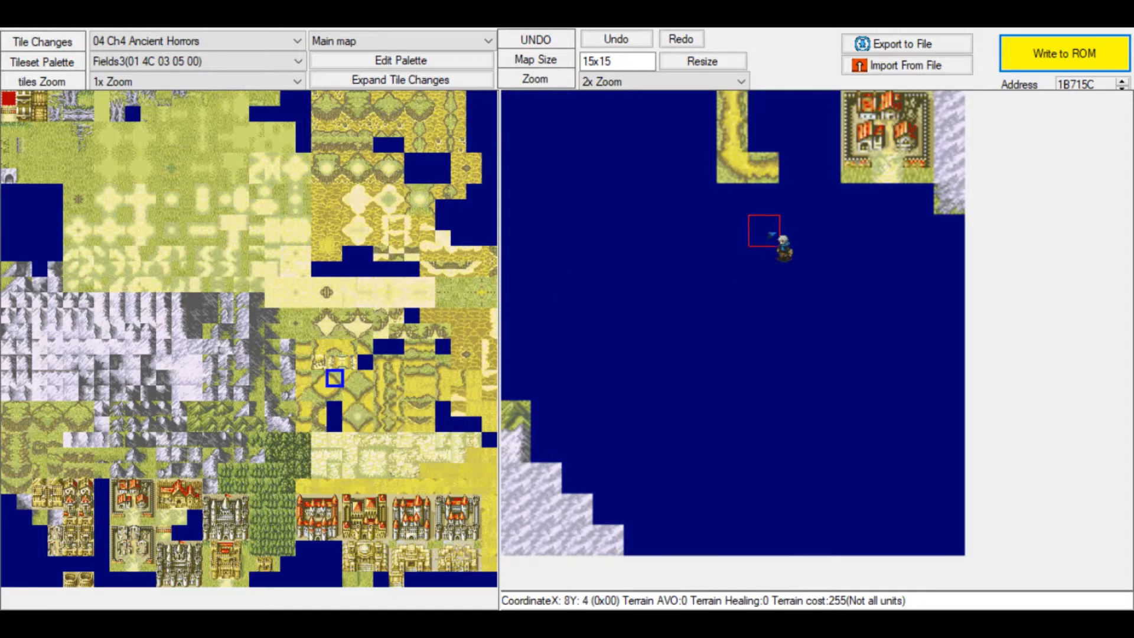
pyautogui.click(794, 168)
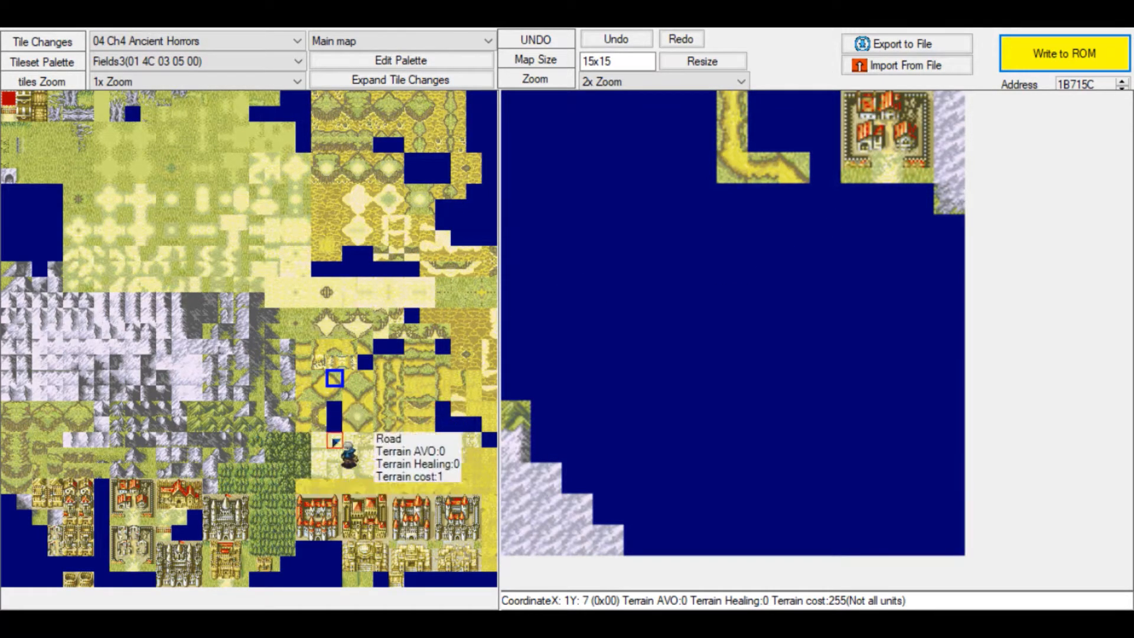
pyautogui.click(381, 394)
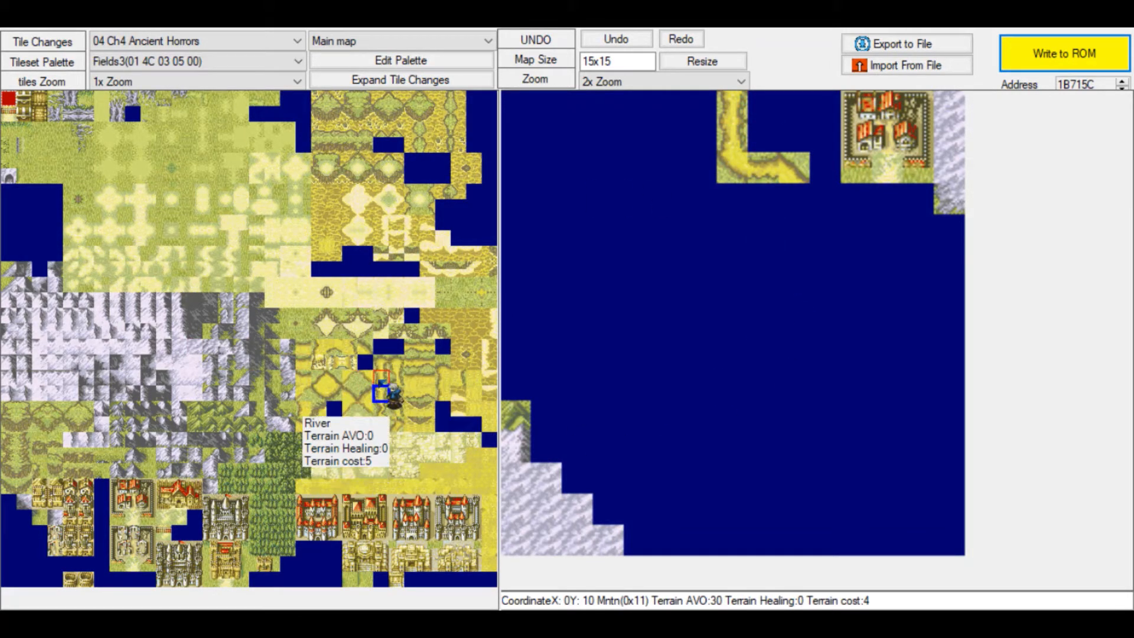
pyautogui.click(381, 379)
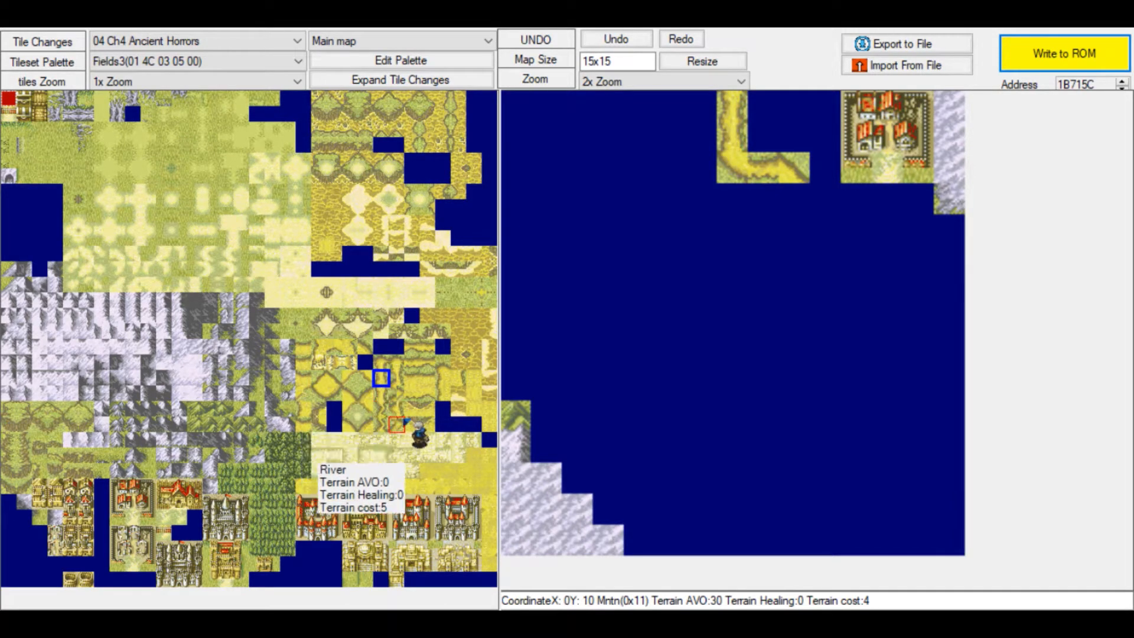
# Paint a block of Plain tiles in the middle of the map, about six columns by four rows from X 5, Y 6.
pyautogui.click(40, 145)
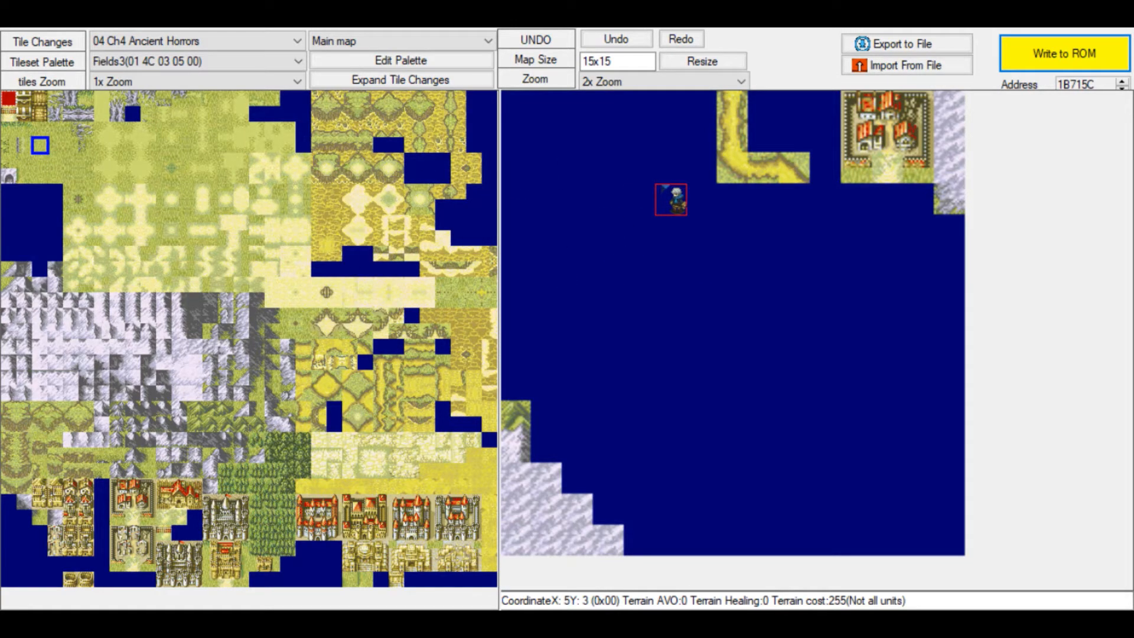
pyautogui.moveTo(705, 295)
pyautogui.mouseDown()
pyautogui.moveTo(794, 354)
pyautogui.moveTo(671, 384)
pyautogui.mouseUp()
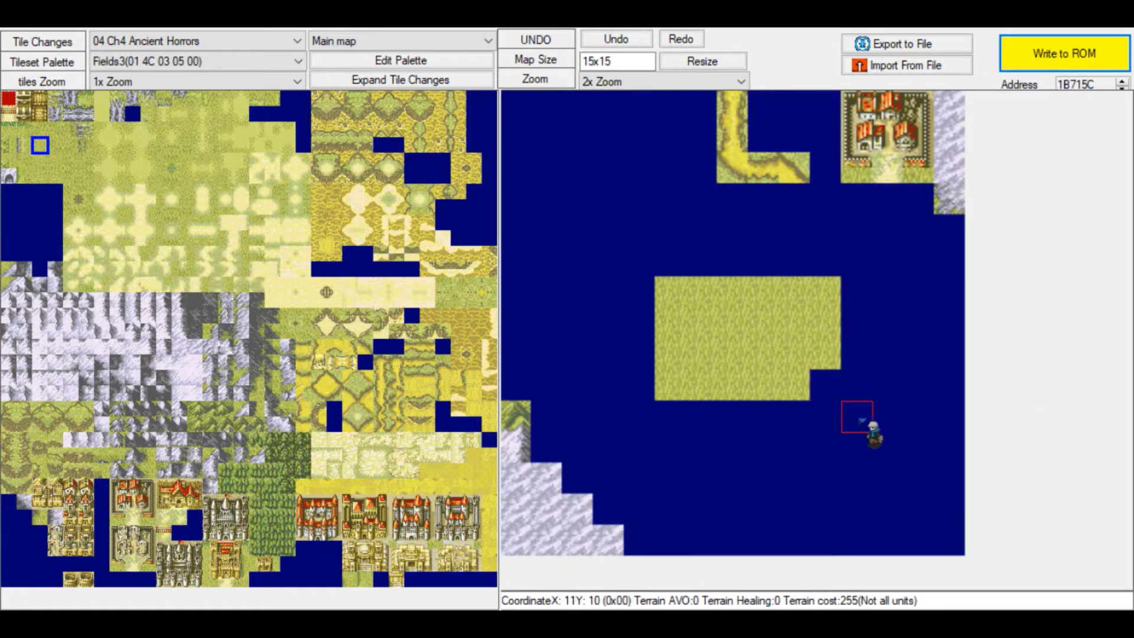
pyautogui.click(10, 192)
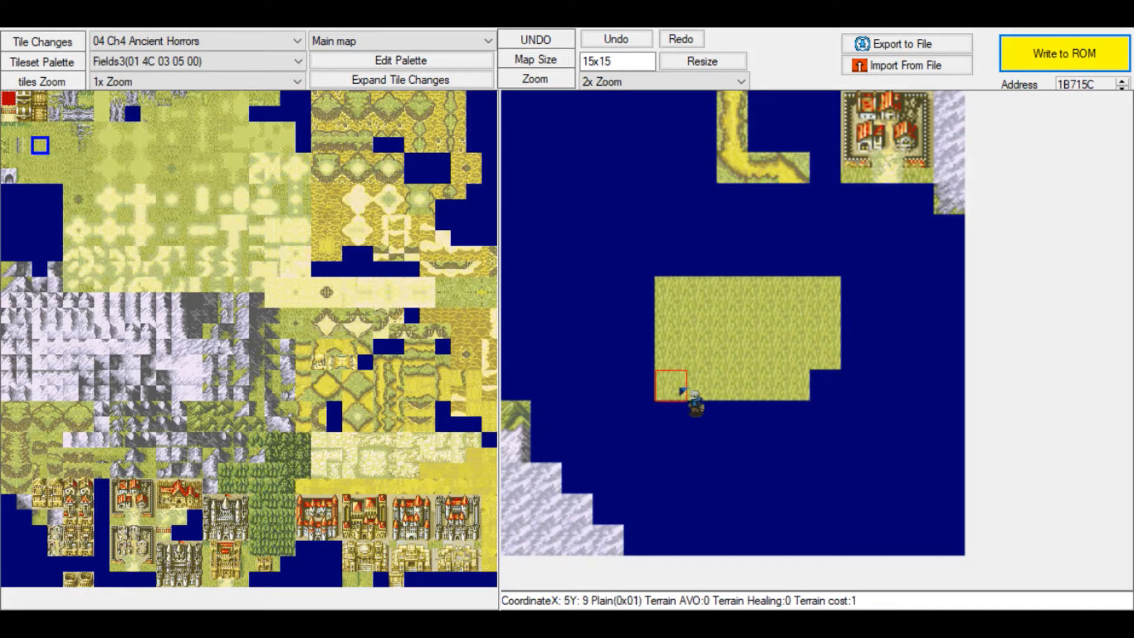
# Clear the block of Plain tiles from the middle of the map with the empty tile.
pyautogui.moveTo(826, 417)
pyautogui.mouseDown()
pyautogui.moveTo(820, 293)
pyautogui.moveTo(701, 355)
pyautogui.moveTo(670, 324)
pyautogui.moveTo(669, 354)
pyautogui.moveTo(702, 387)
pyautogui.mouseUp()
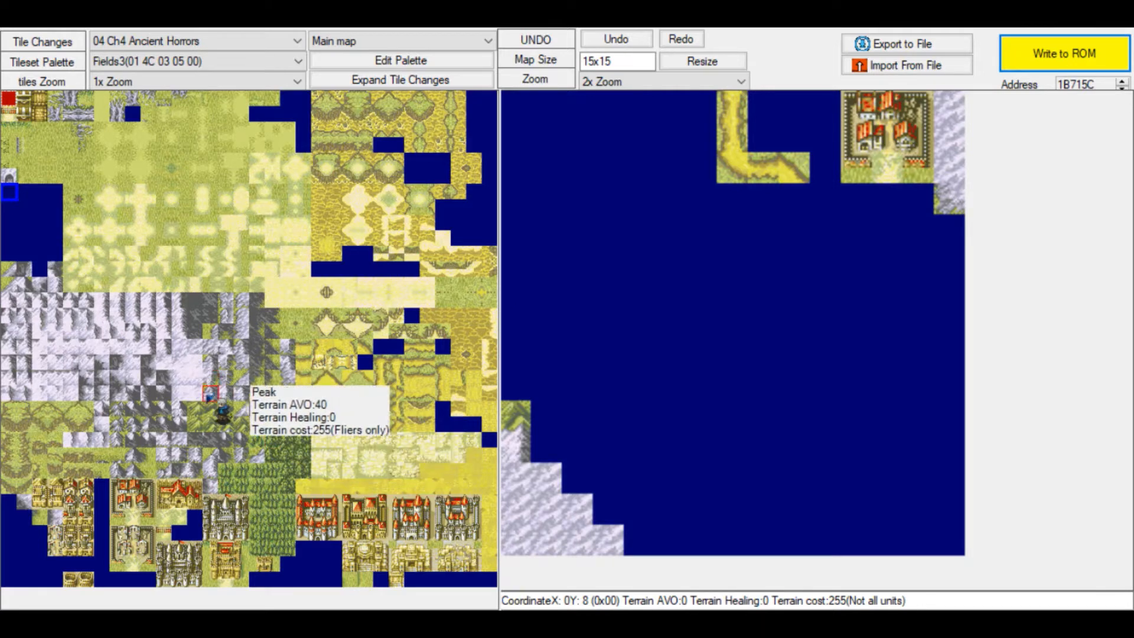
# Extend the river south with River tiles at X 9 from Y 3 to Y 5, bending it east to X 10, Y 5.
pyautogui.click(381, 378)
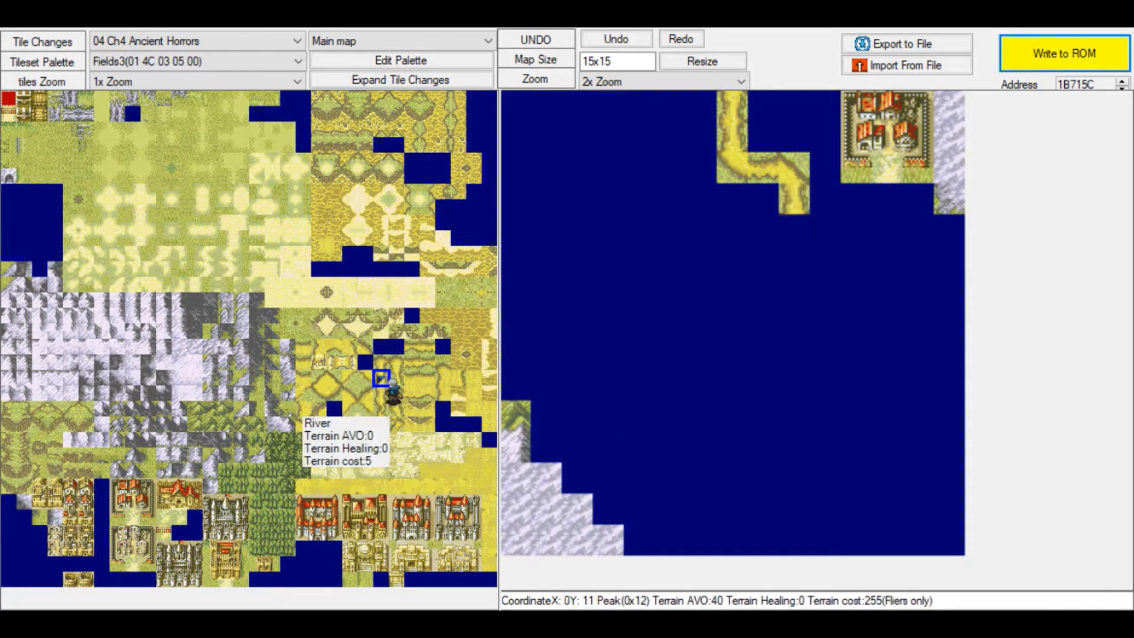
pyautogui.click(319, 393)
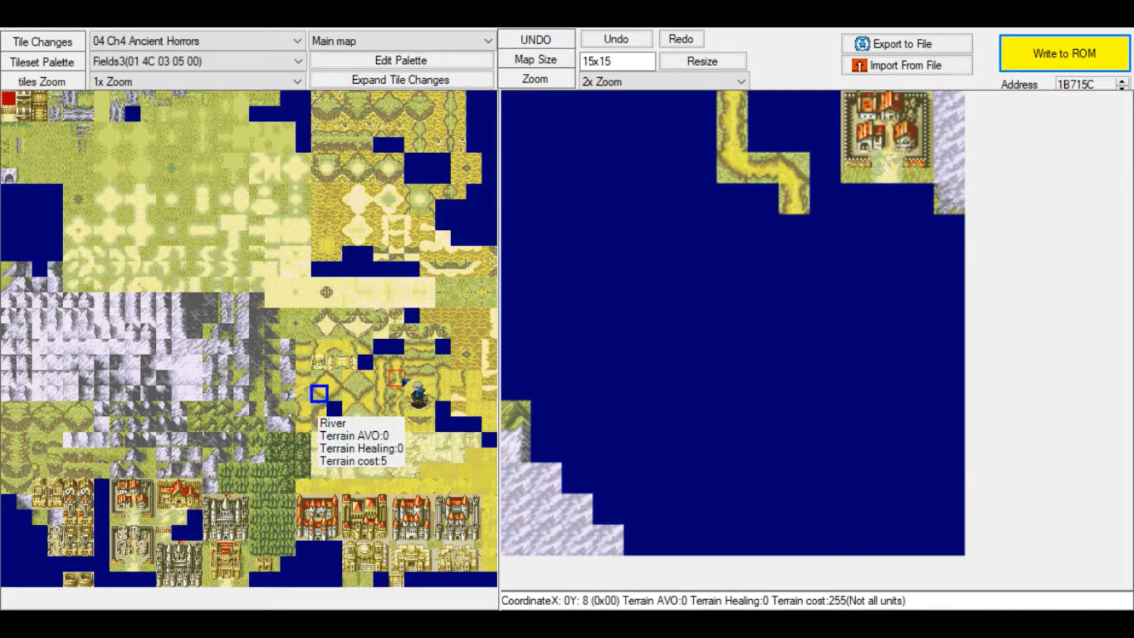
pyautogui.click(396, 378)
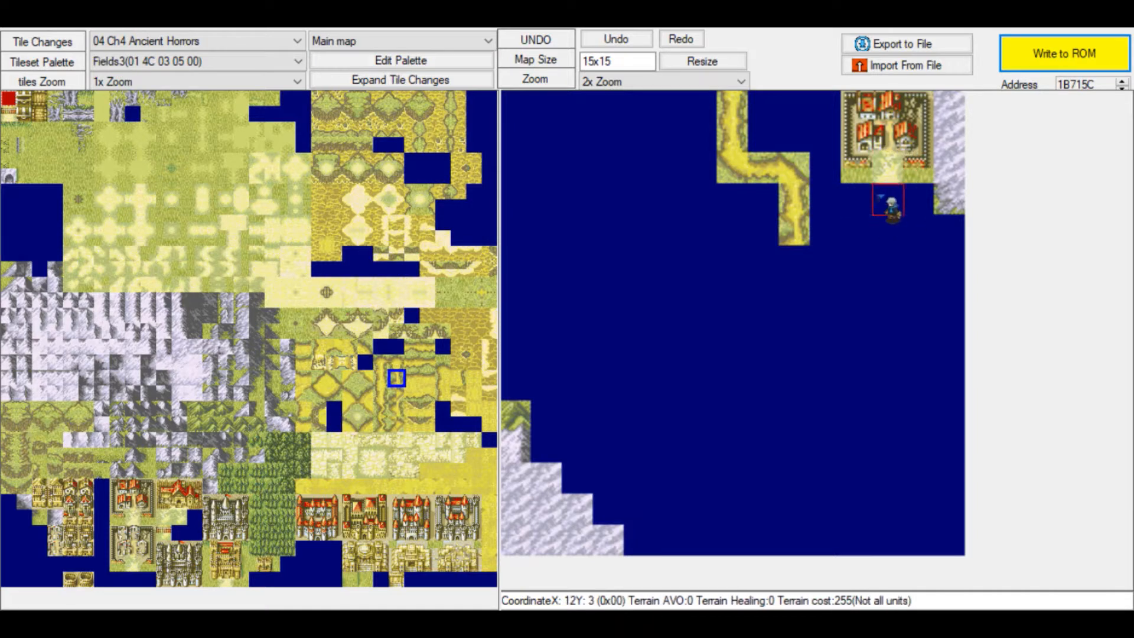
pyautogui.click(320, 394)
pyautogui.click(794, 261)
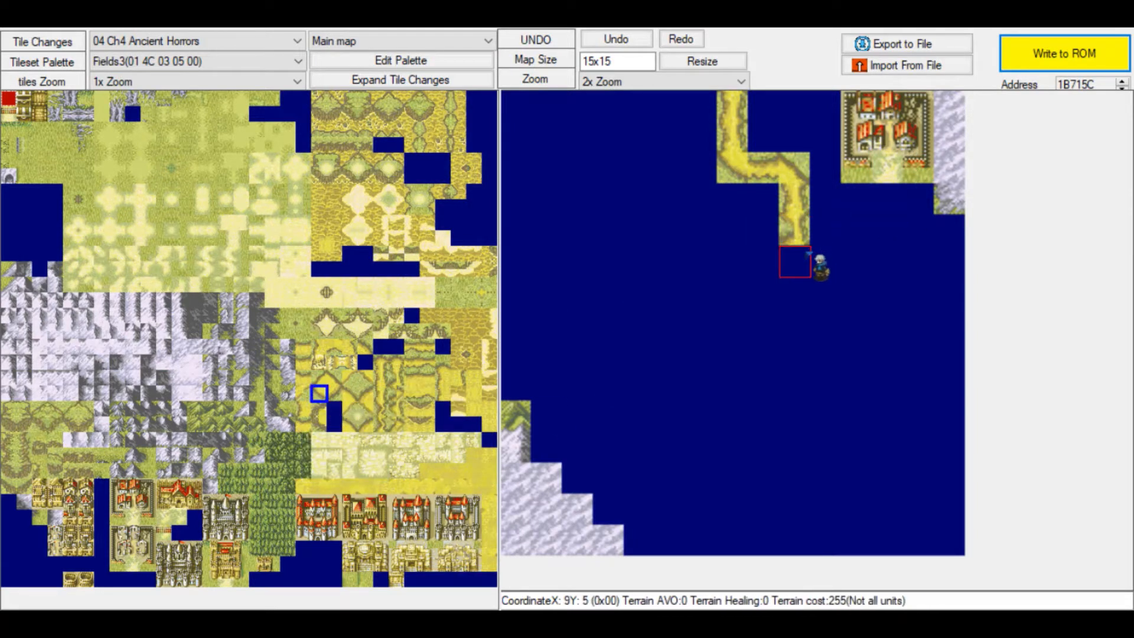
pyautogui.click(428, 363)
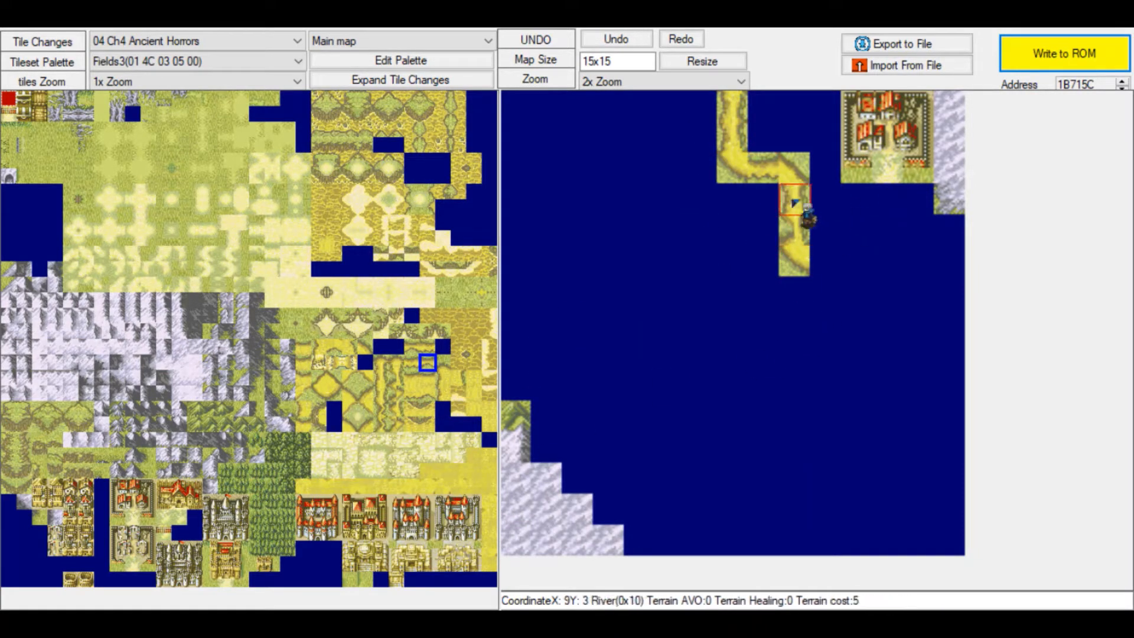
pyautogui.click(839, 262)
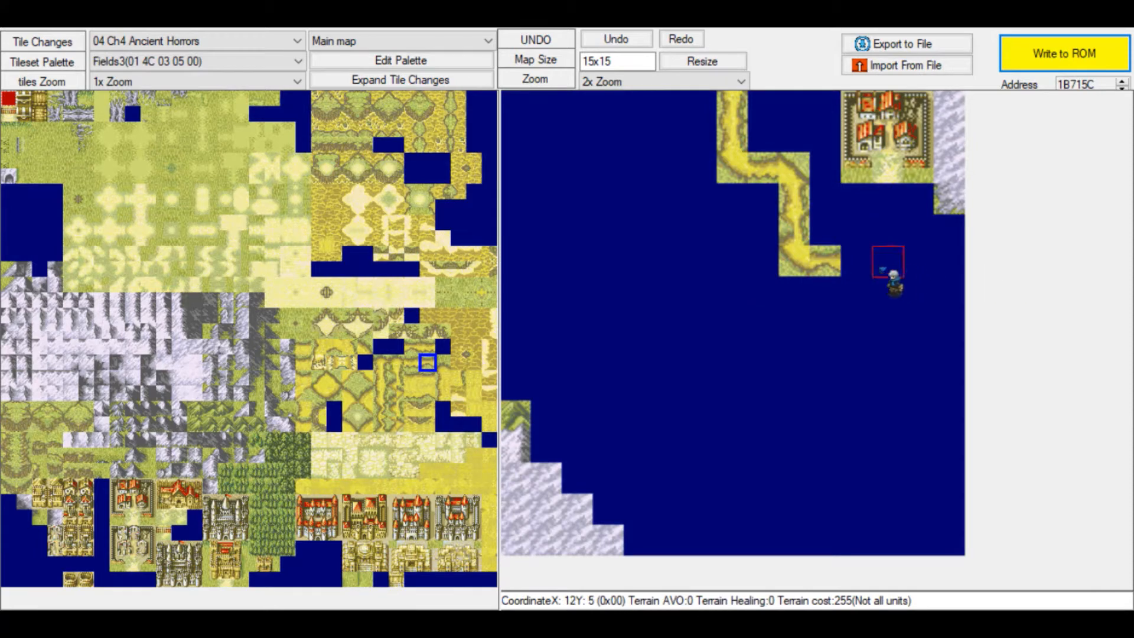
# Continue the river east along Y 5 with River tiles at X 11, X 13 and X 14 and a Bridge tile at X 12.
pyautogui.click(413, 362)
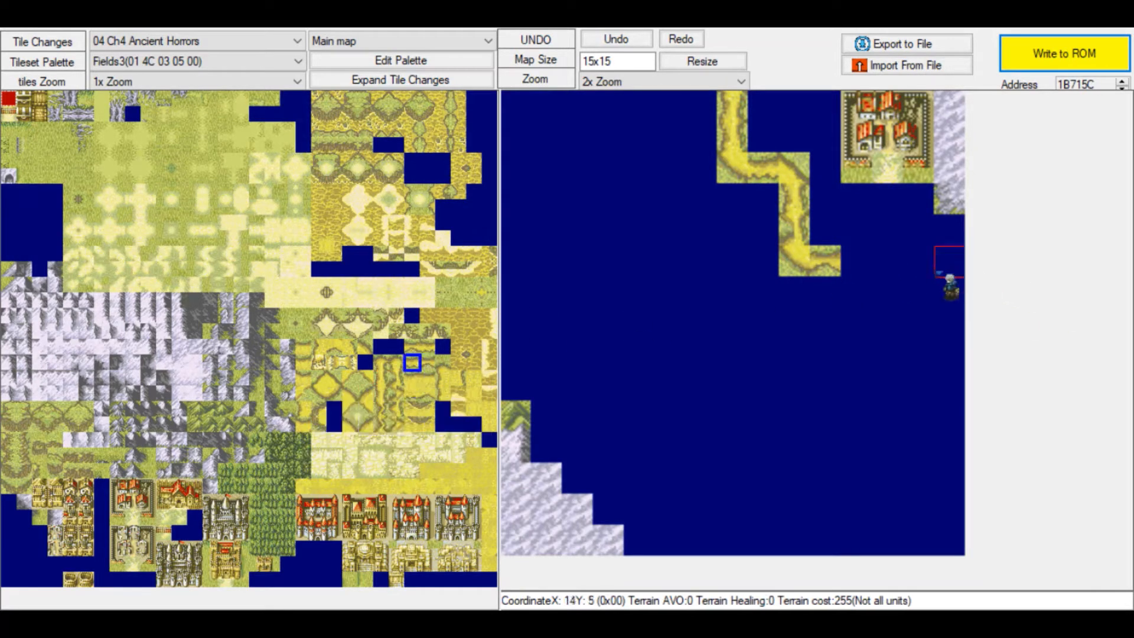
pyautogui.click(954, 267)
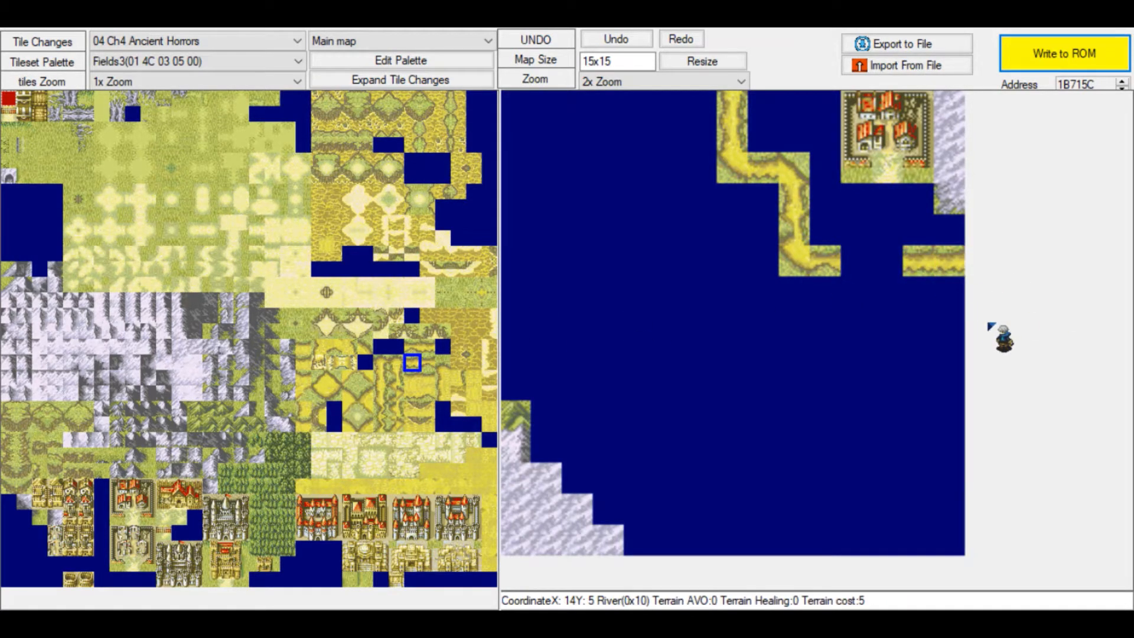
pyautogui.click(428, 362)
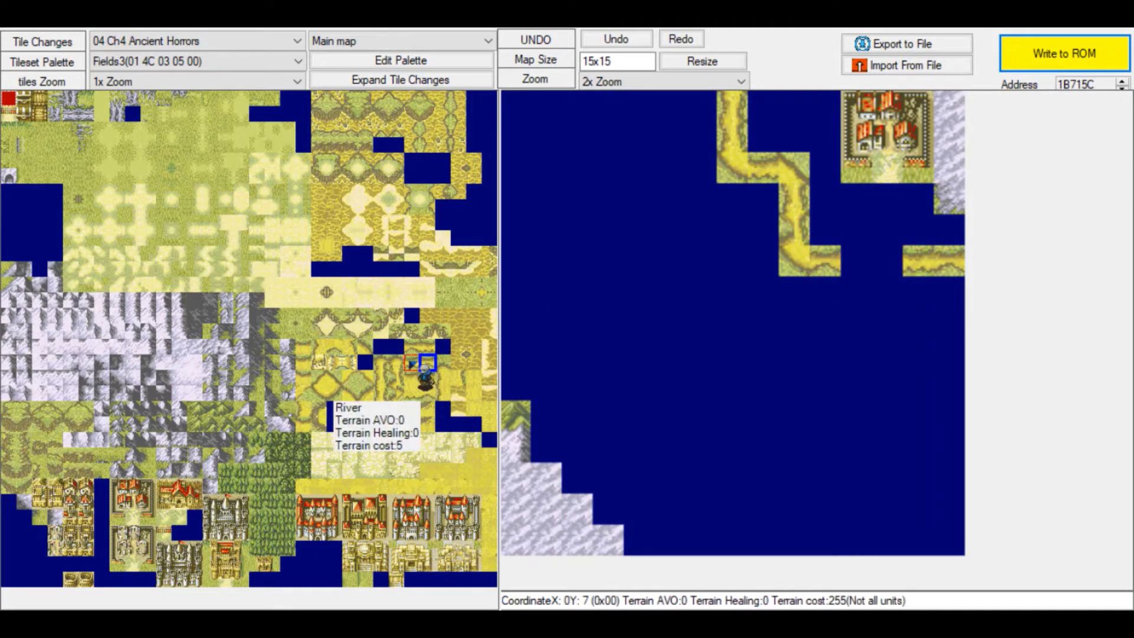
pyautogui.click(40, 114)
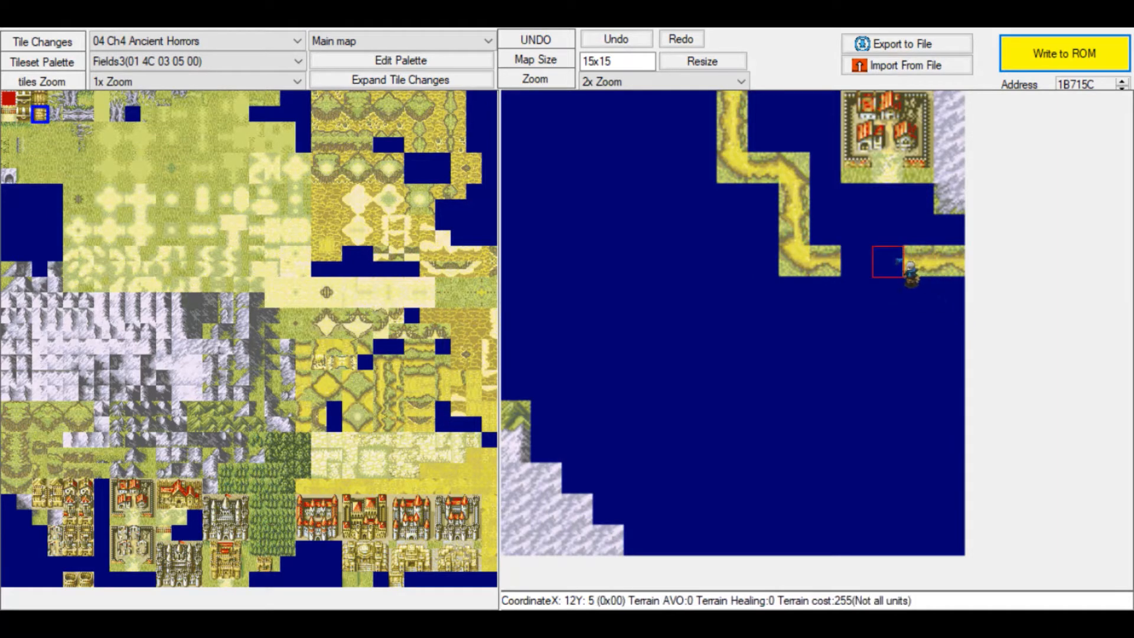
pyautogui.click(886, 260)
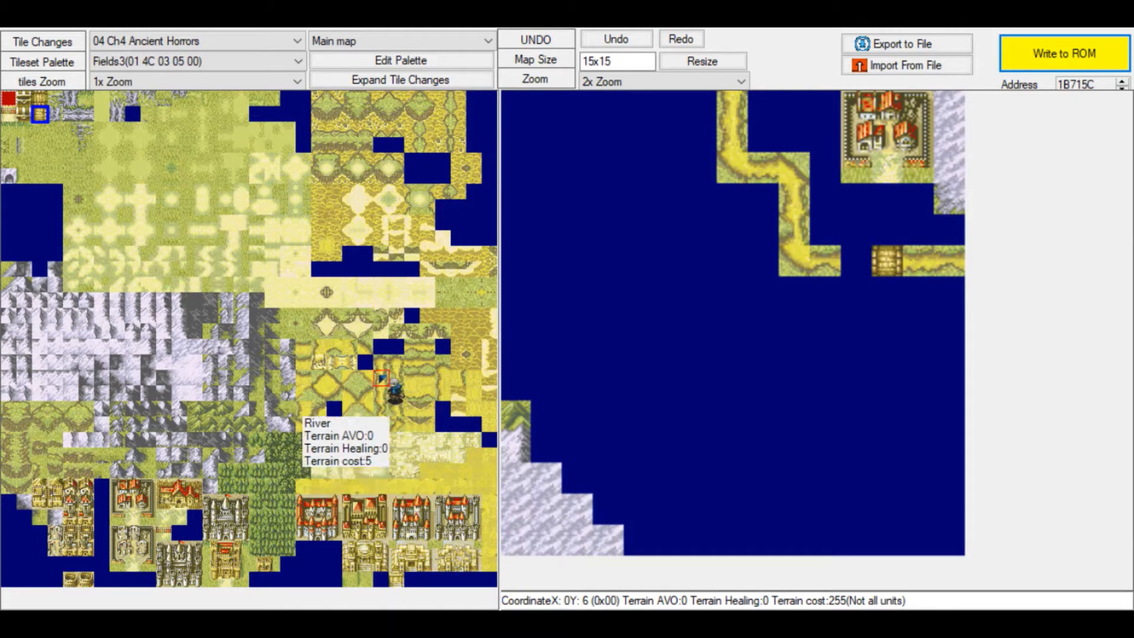
pyautogui.click(412, 346)
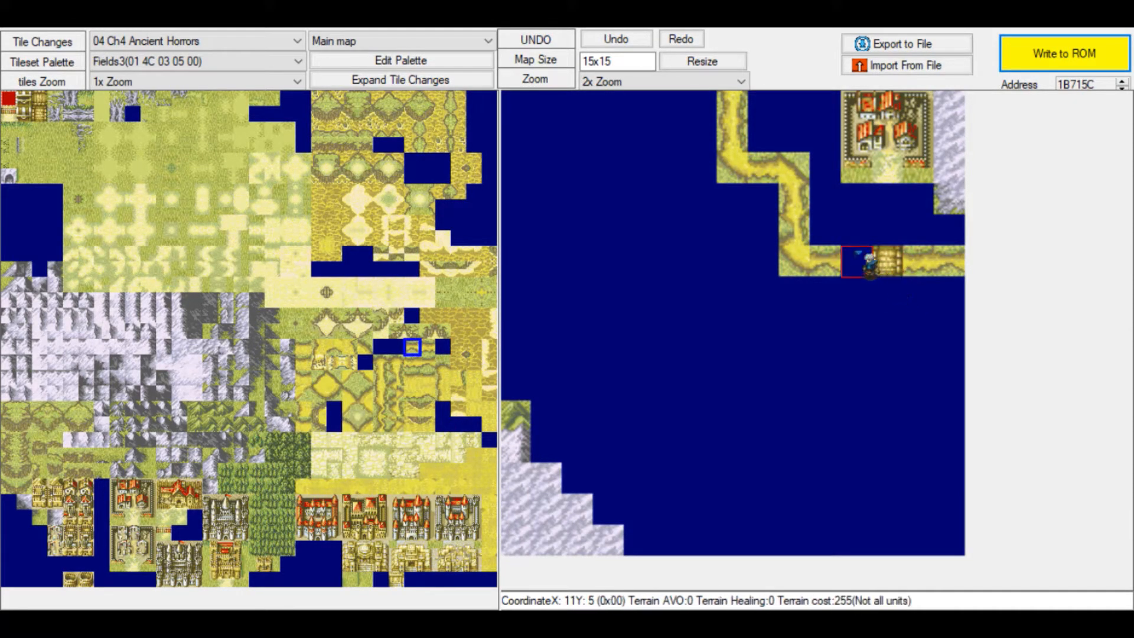
pyautogui.click(857, 259)
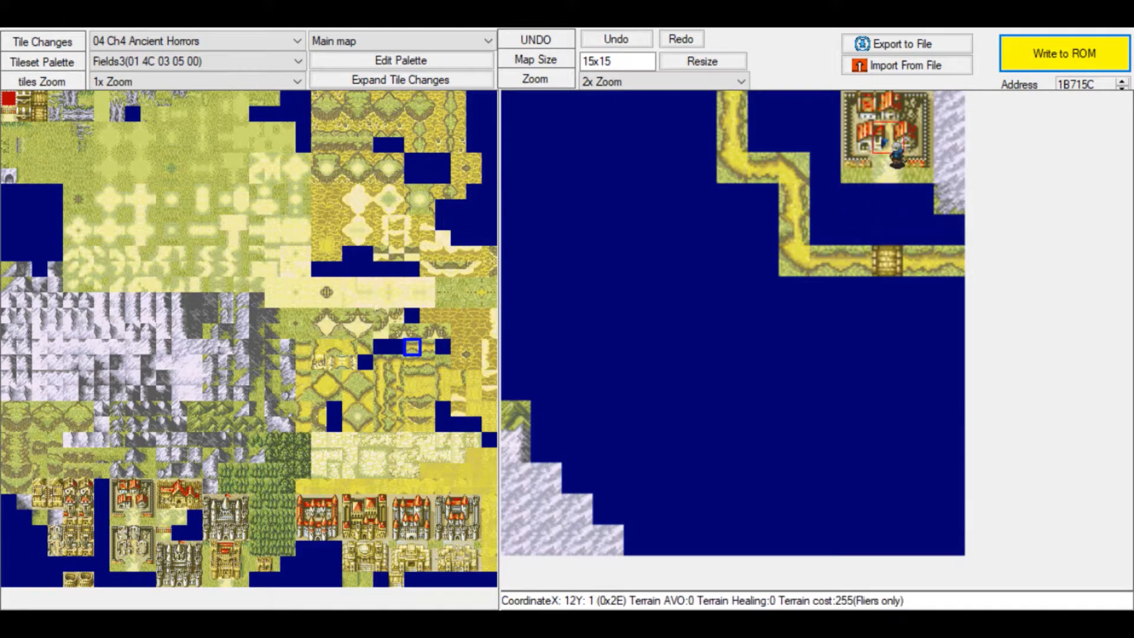
# Place a grey stone tile at X 6, Y 0 and clear the river and bridge tiles along Y 5 from X 11 to X 14.
pyautogui.click(57, 115)
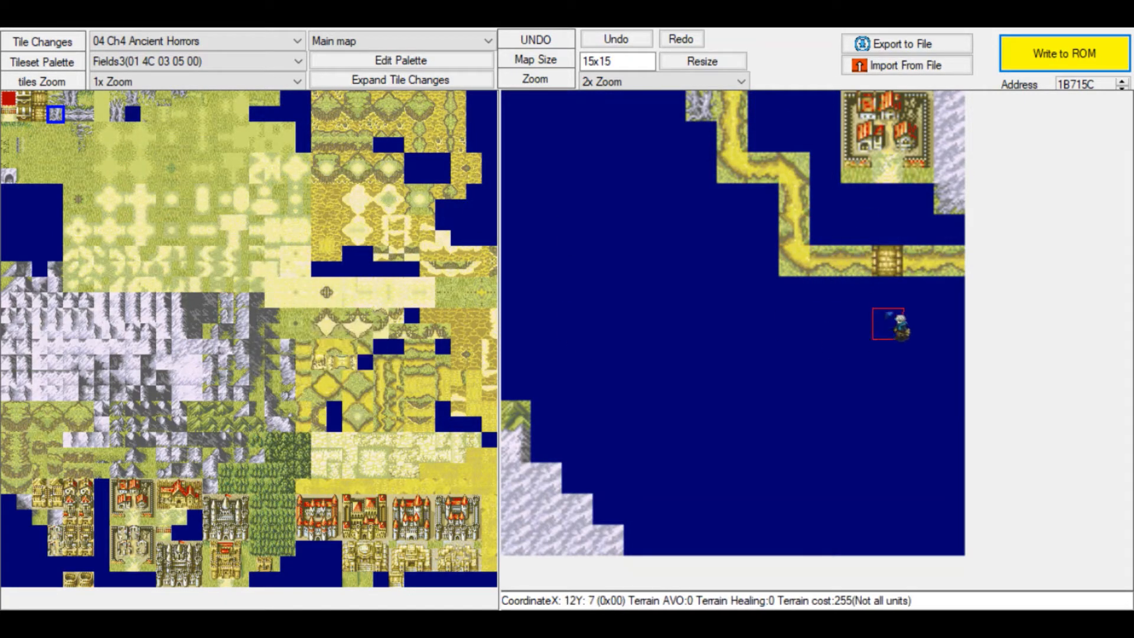
pyautogui.moveTo(888, 230)
pyautogui.mouseDown()
pyautogui.moveTo(919, 262)
pyautogui.moveTo(887, 261)
pyautogui.mouseUp()
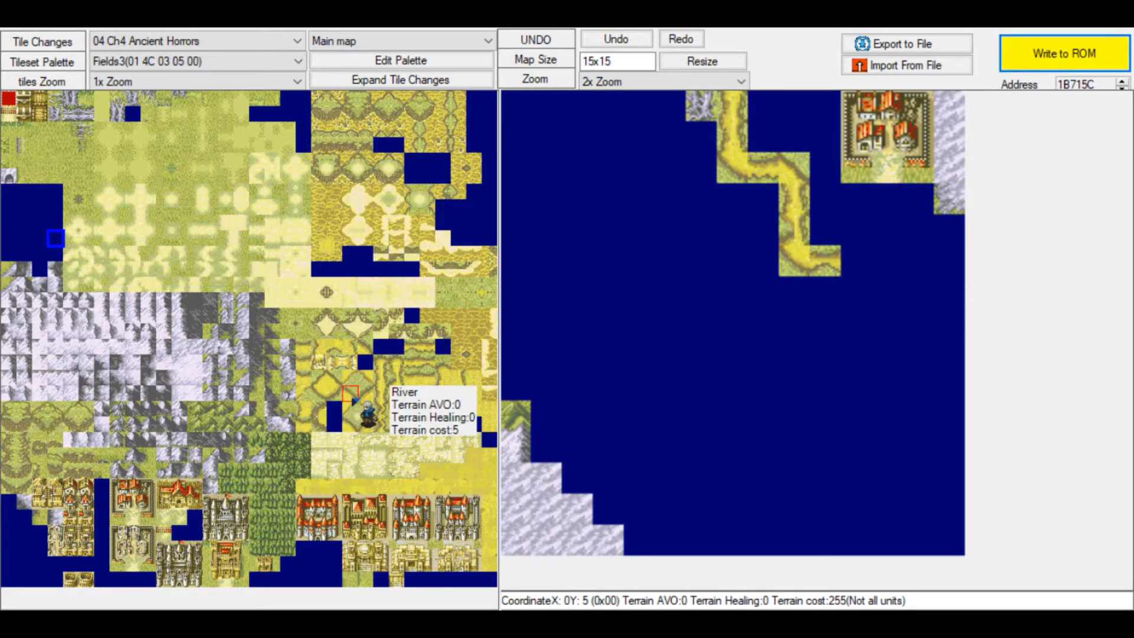
# Turn the river south at X 11, Y 5, run it down through Y 6, and bend it east at Y 7.
pyautogui.click(334, 378)
pyautogui.click(855, 261)
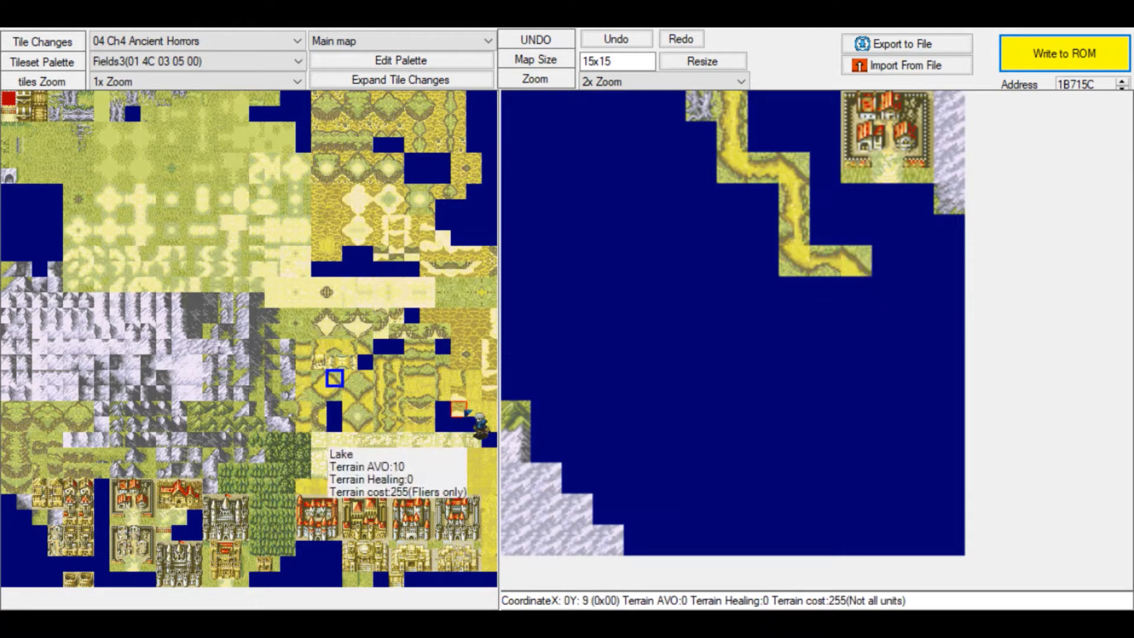
pyautogui.click(381, 378)
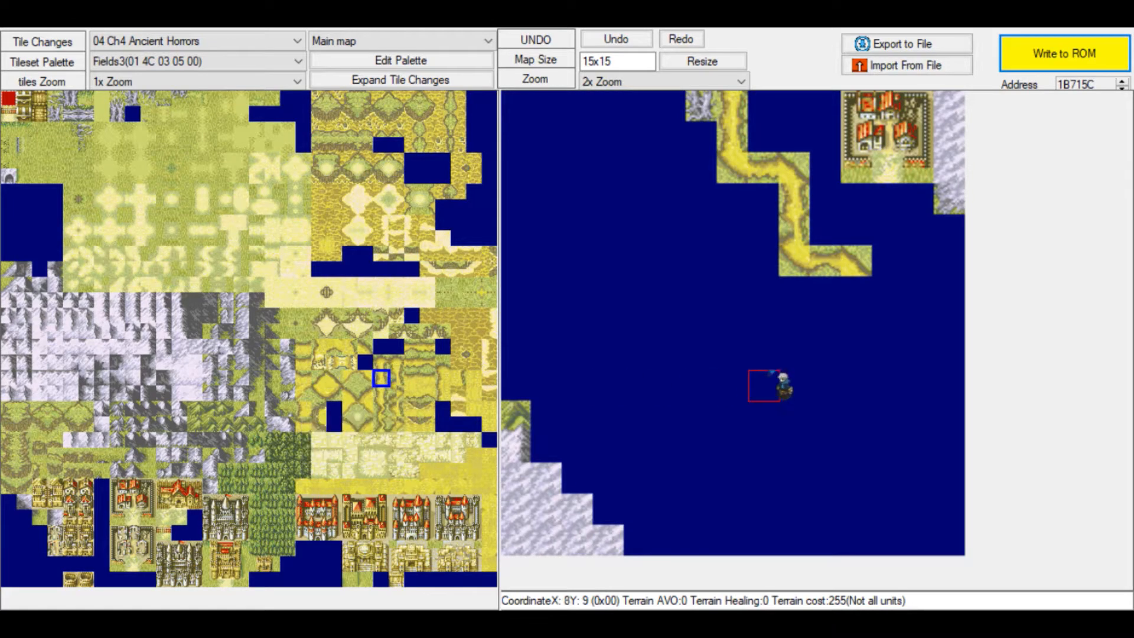
pyautogui.click(854, 292)
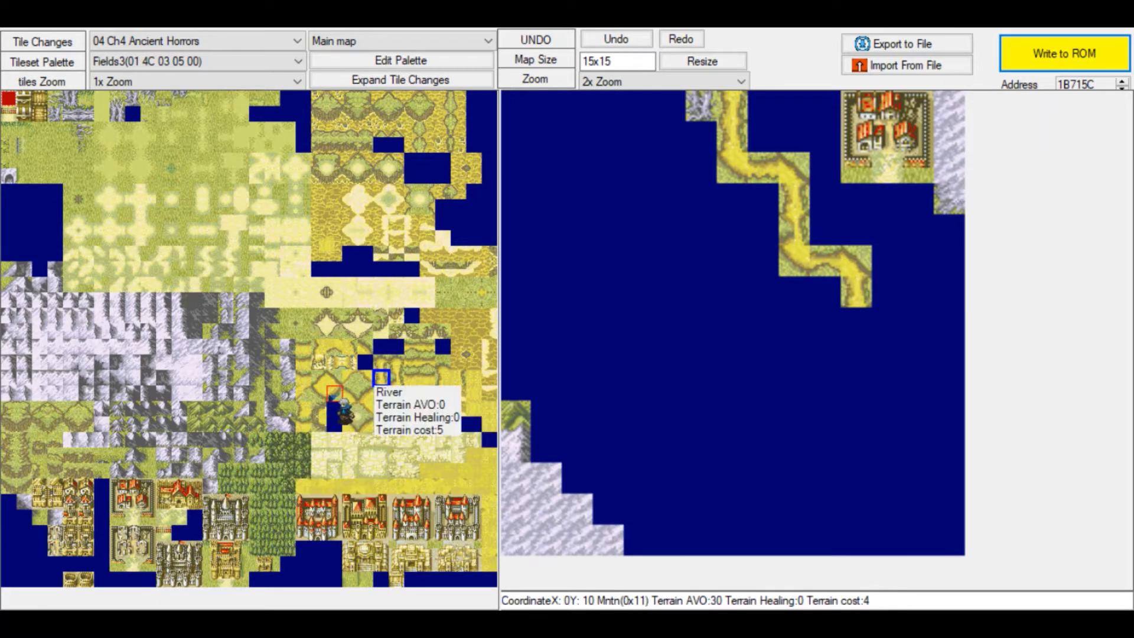
pyautogui.click(318, 394)
pyautogui.click(856, 322)
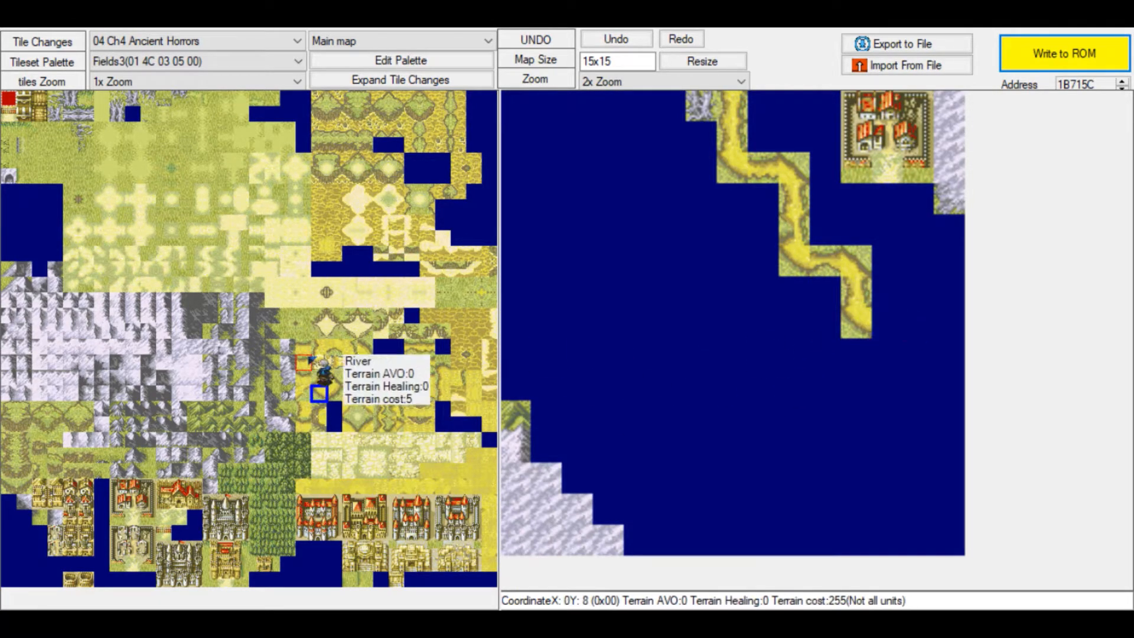
# Run horizontal River tiles along Y 7 from X 12 to X 14 and place a Bridge tile at X 13, Y 7.
pyautogui.moveTo(411, 362); pyautogui.dragTo(428, 362)
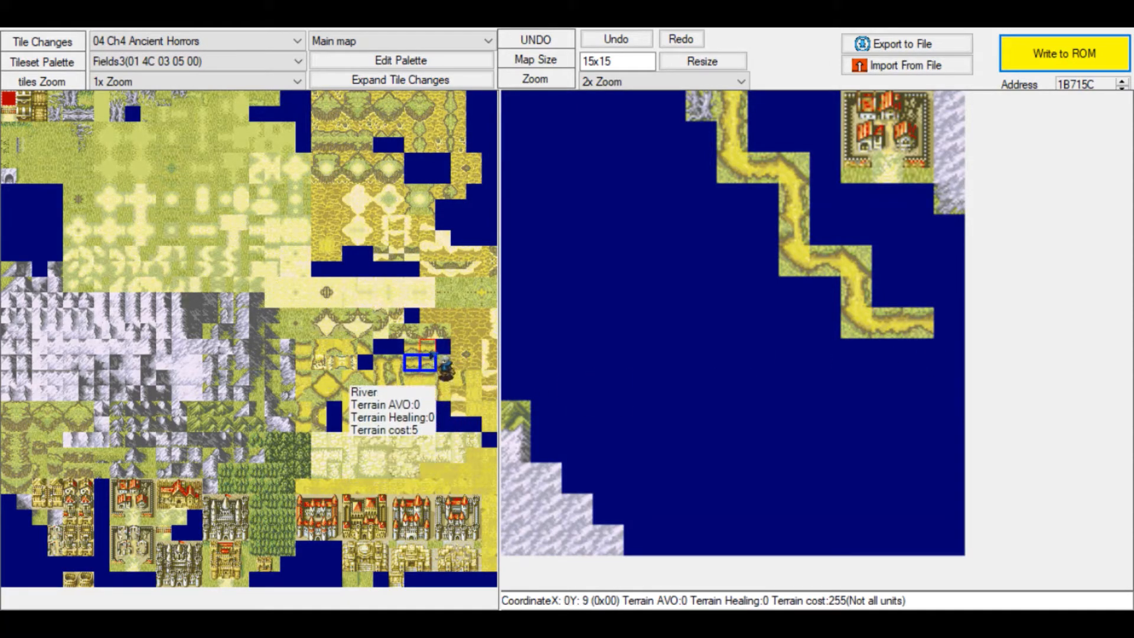
pyautogui.click(412, 347)
pyautogui.click(949, 322)
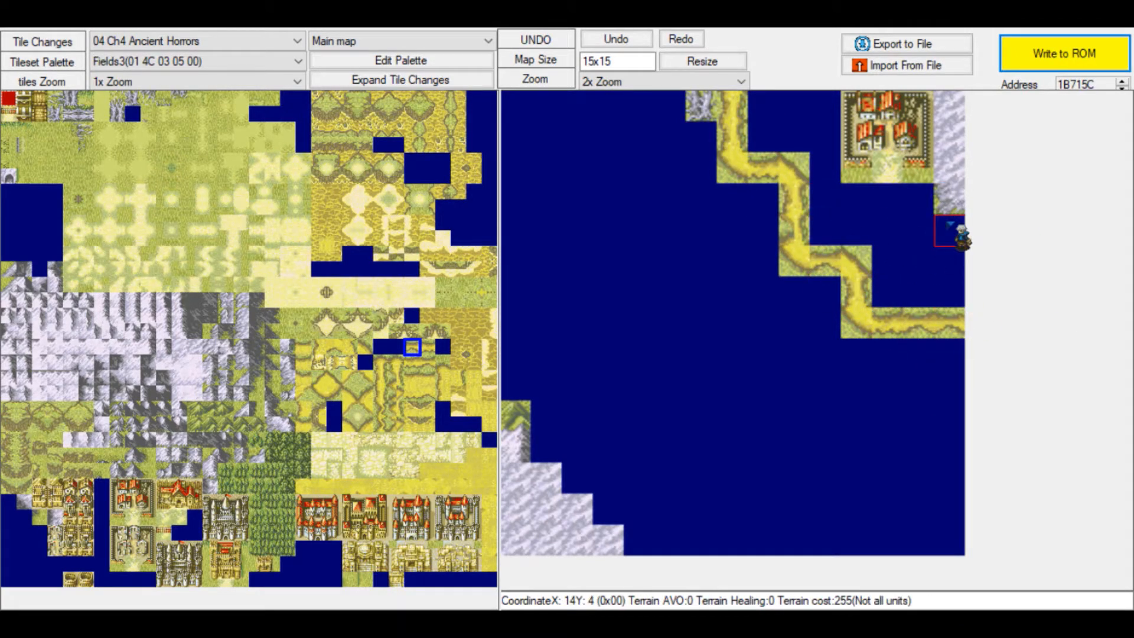
pyautogui.click(41, 114)
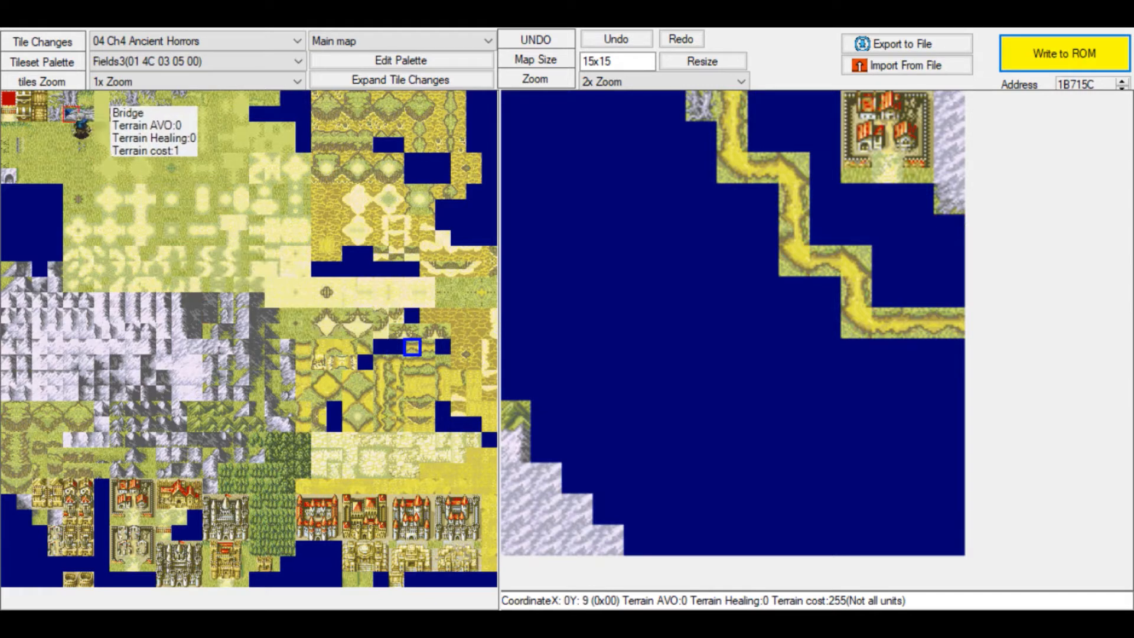
pyautogui.click(918, 322)
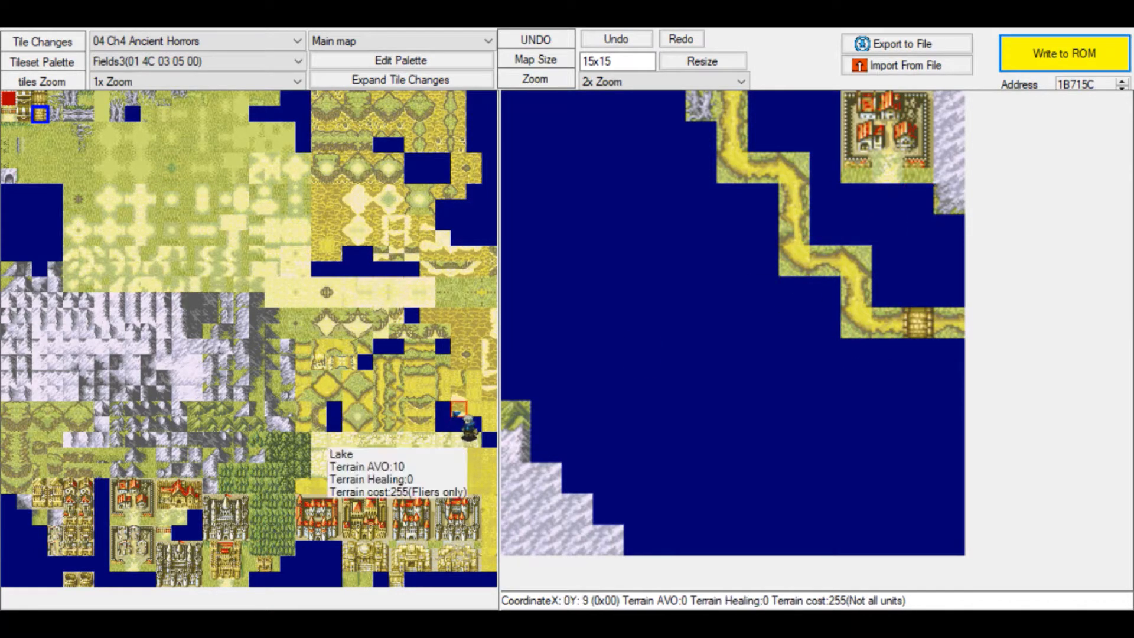
# Reshape the mountain on the east edge at X 14 with Peak edge tiles beside the town.
pyautogui.click(243, 332)
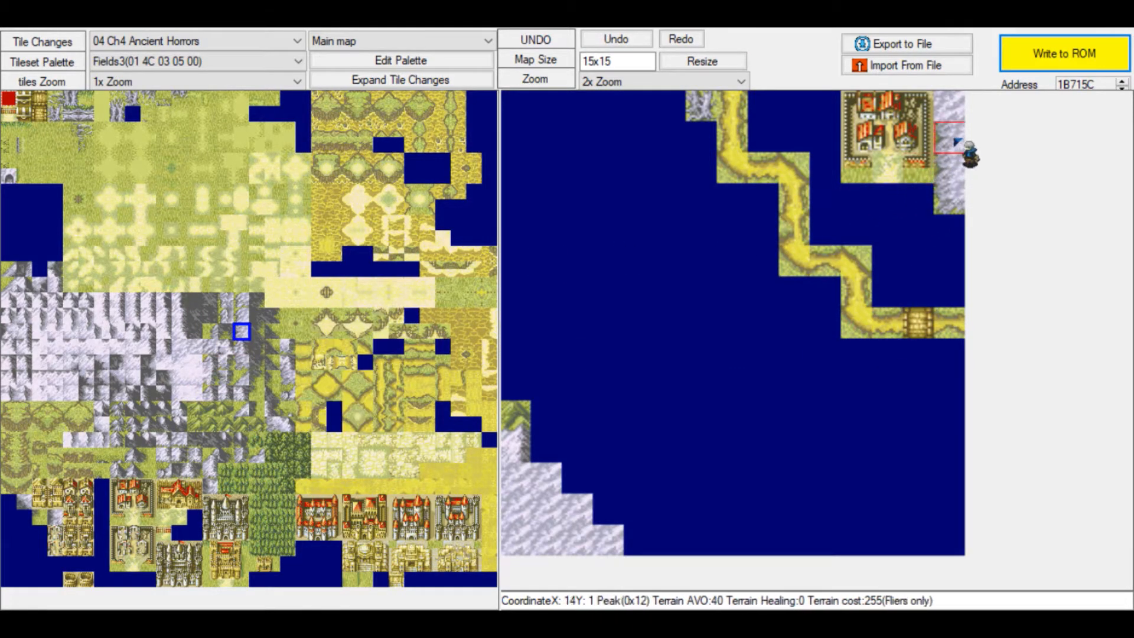
pyautogui.click(243, 317)
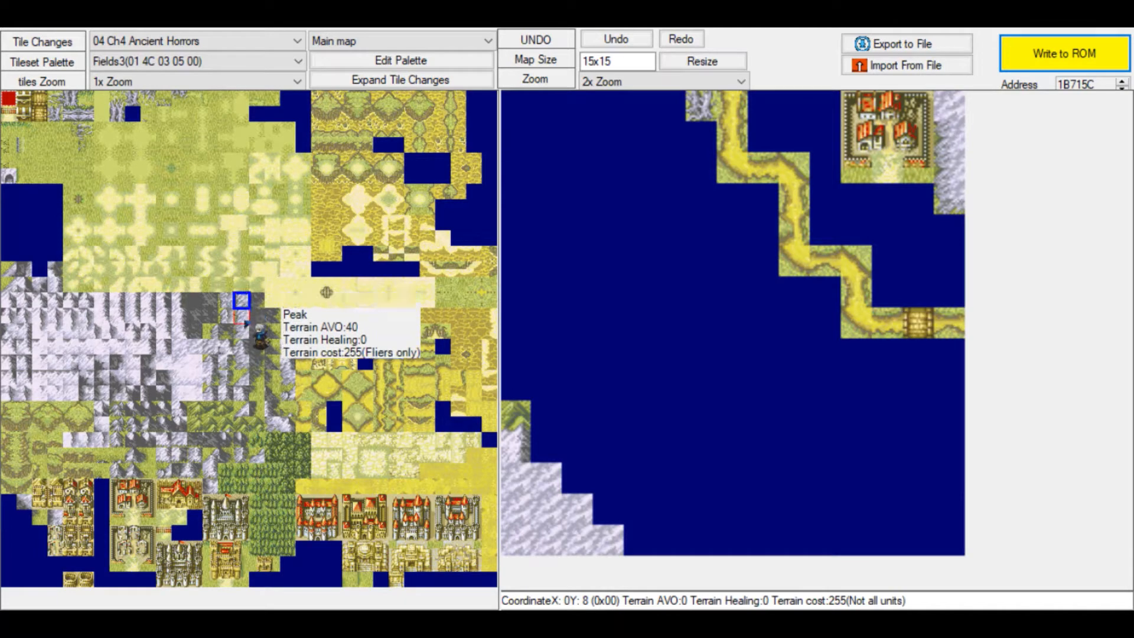
pyautogui.click(242, 302)
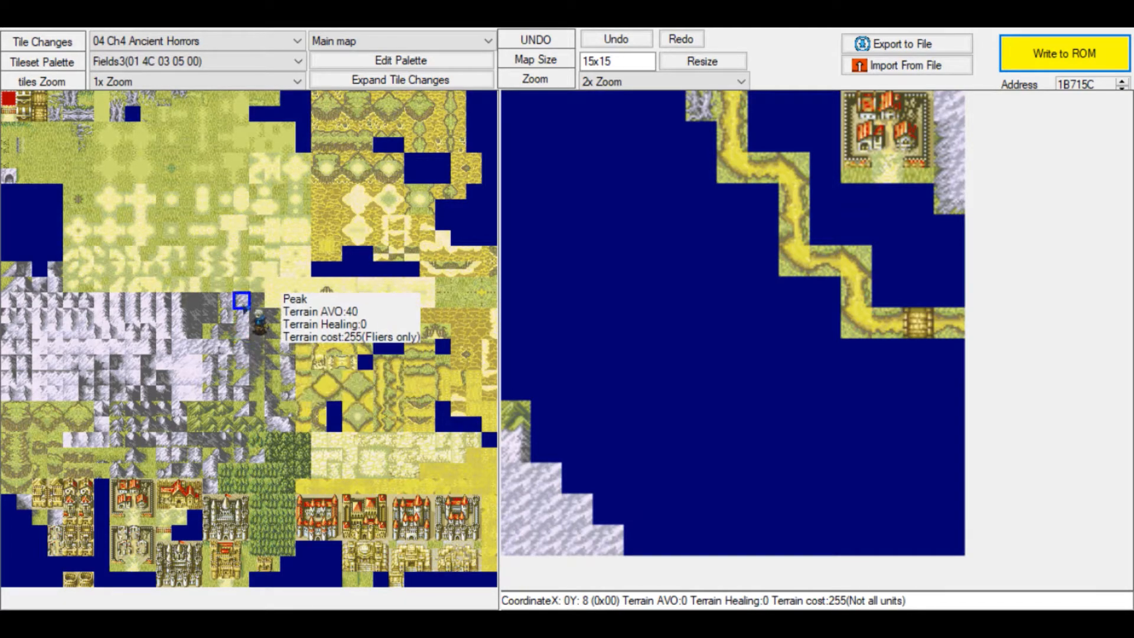
# Paint shaded Peak slope tiles on the southwest mountain at X 1, Y 11 and Y 12.
pyautogui.click(242, 315)
pyautogui.click(257, 303)
pyautogui.click(259, 318)
pyautogui.click(258, 332)
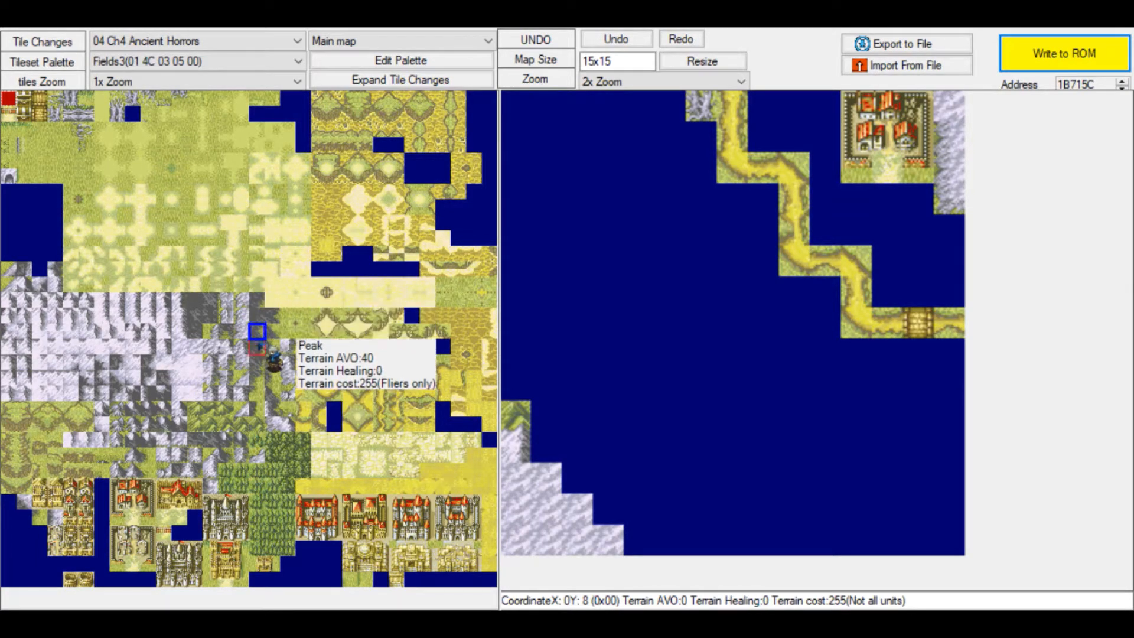
pyautogui.click(259, 362)
pyautogui.click(260, 348)
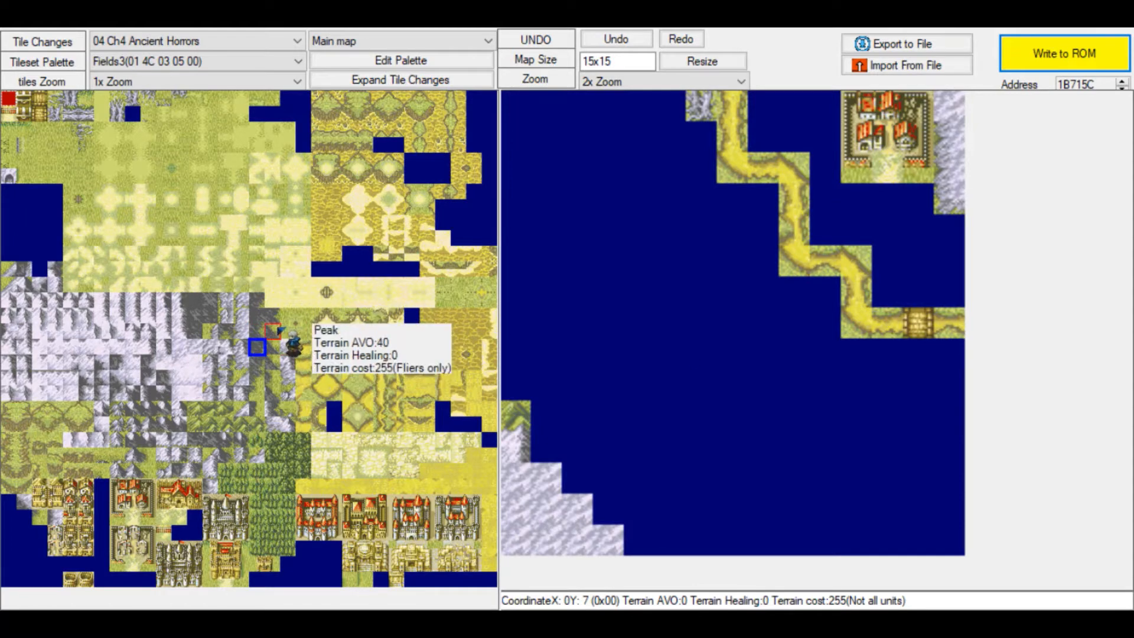
pyautogui.click(273, 331)
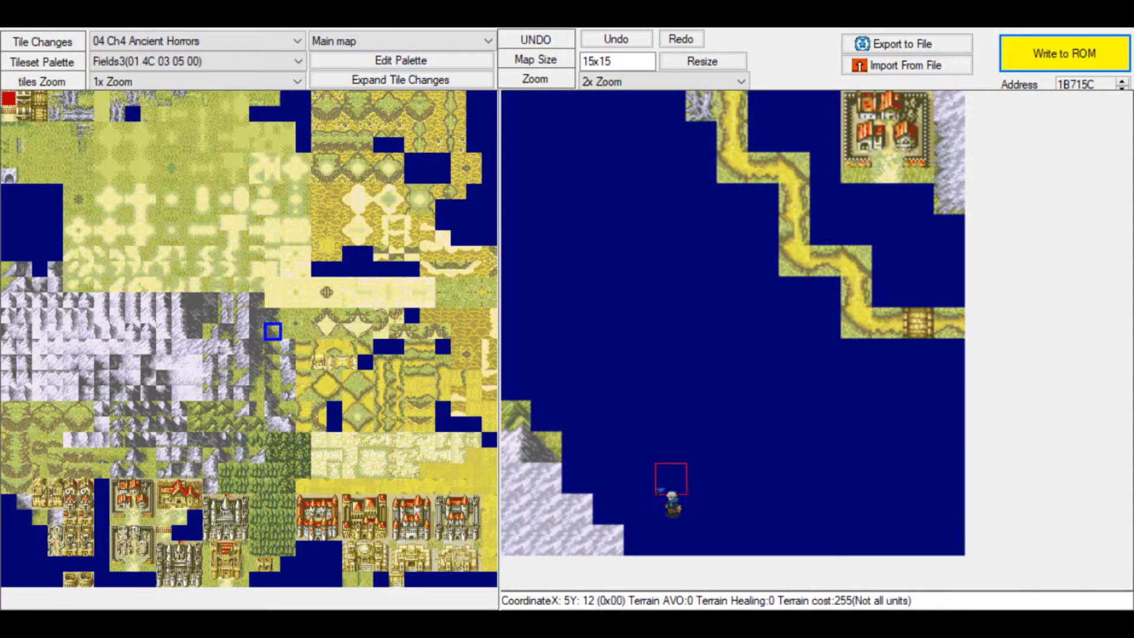
pyautogui.click(272, 316)
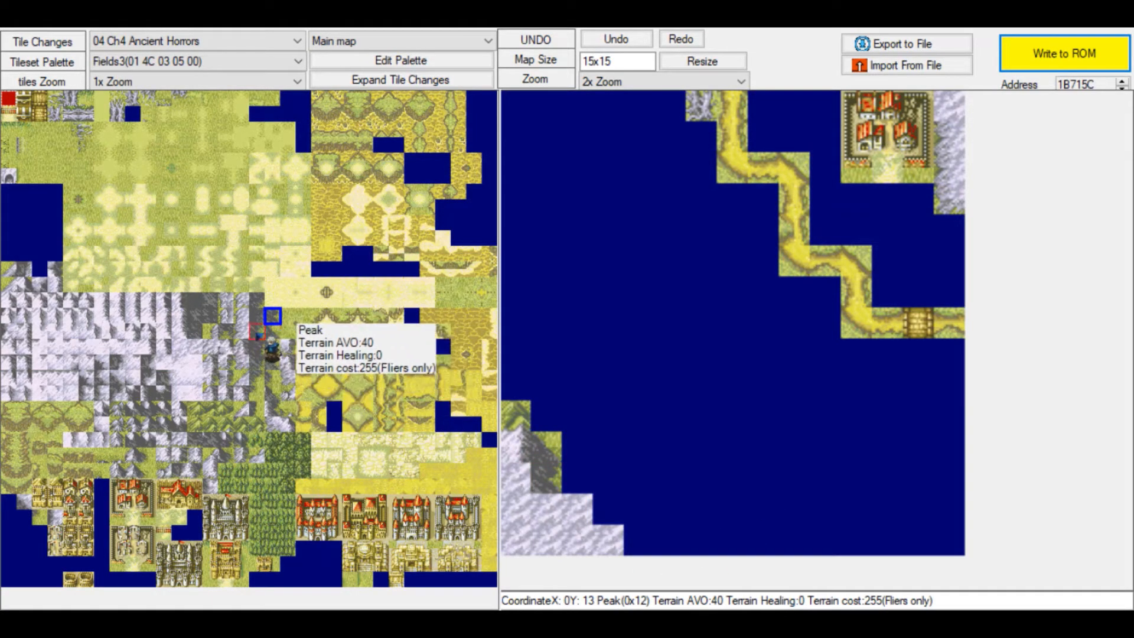
# Continue the southwest mountain's shaded slope with Peak tiles at X 2, Y 13, X 1, Y 13 and X 3, Y 14.
pyautogui.click(257, 332)
pyautogui.click(273, 332)
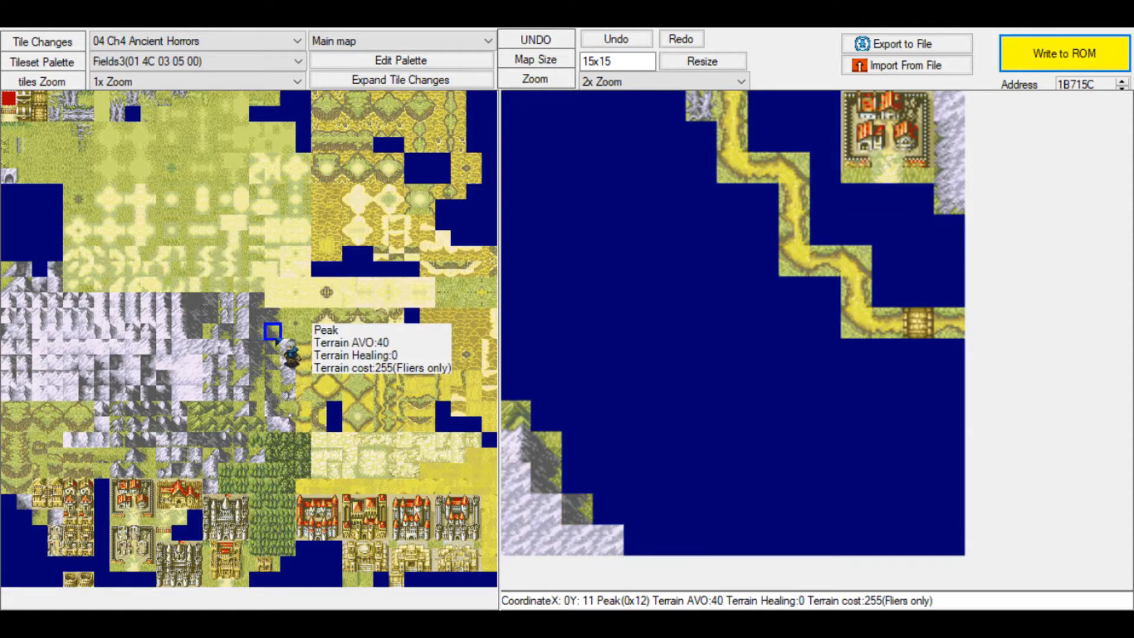
pyautogui.click(572, 504)
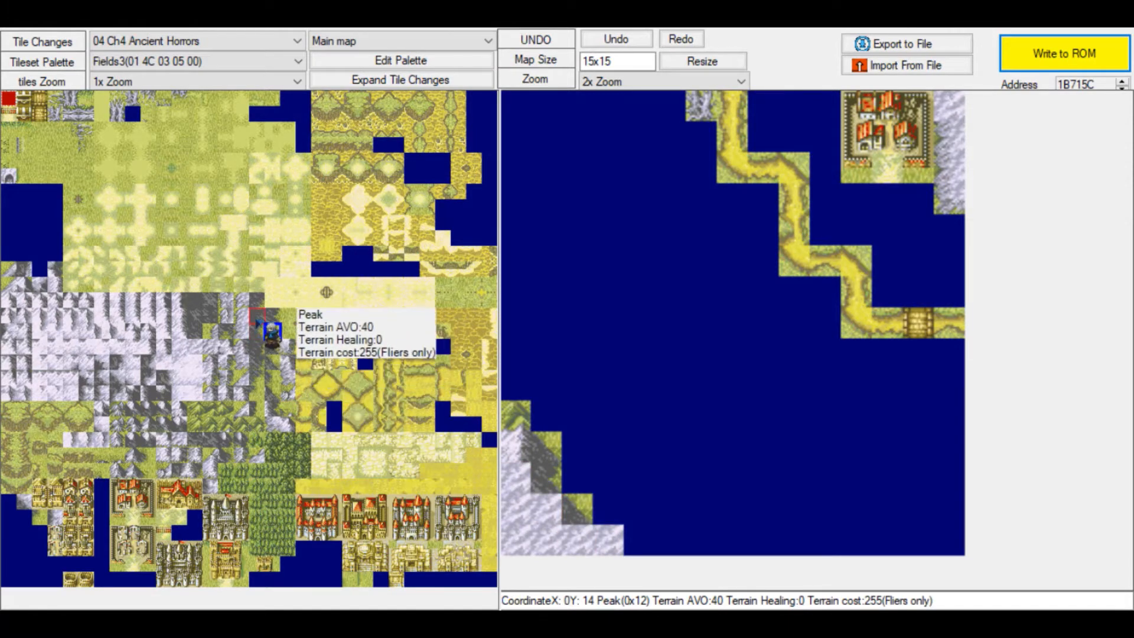
pyautogui.click(211, 301)
pyautogui.click(549, 512)
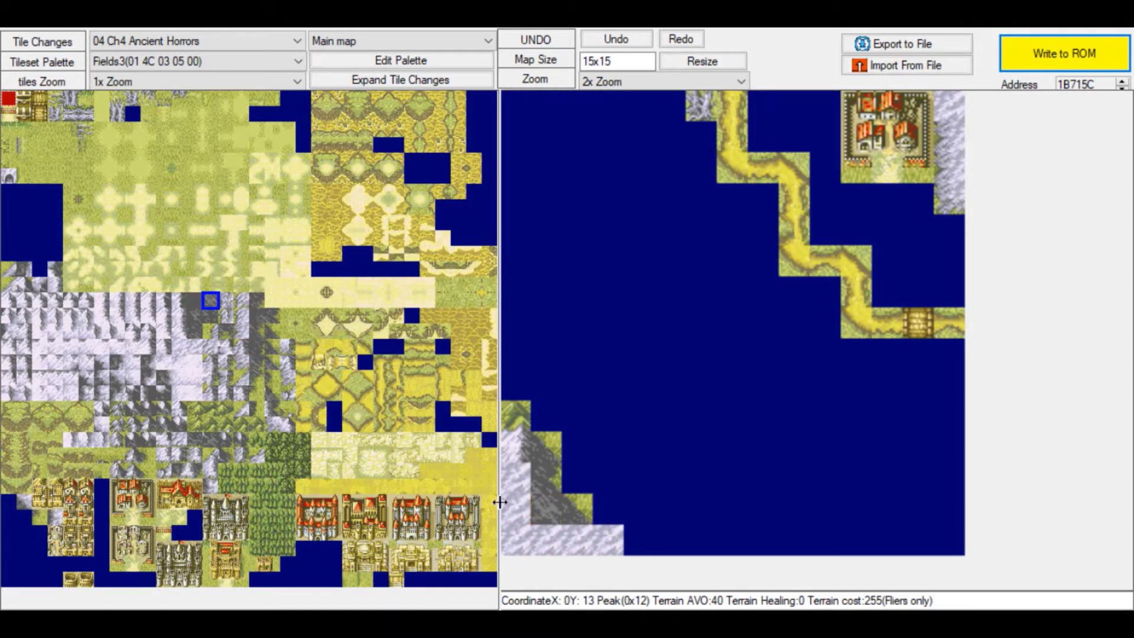
pyautogui.click(273, 332)
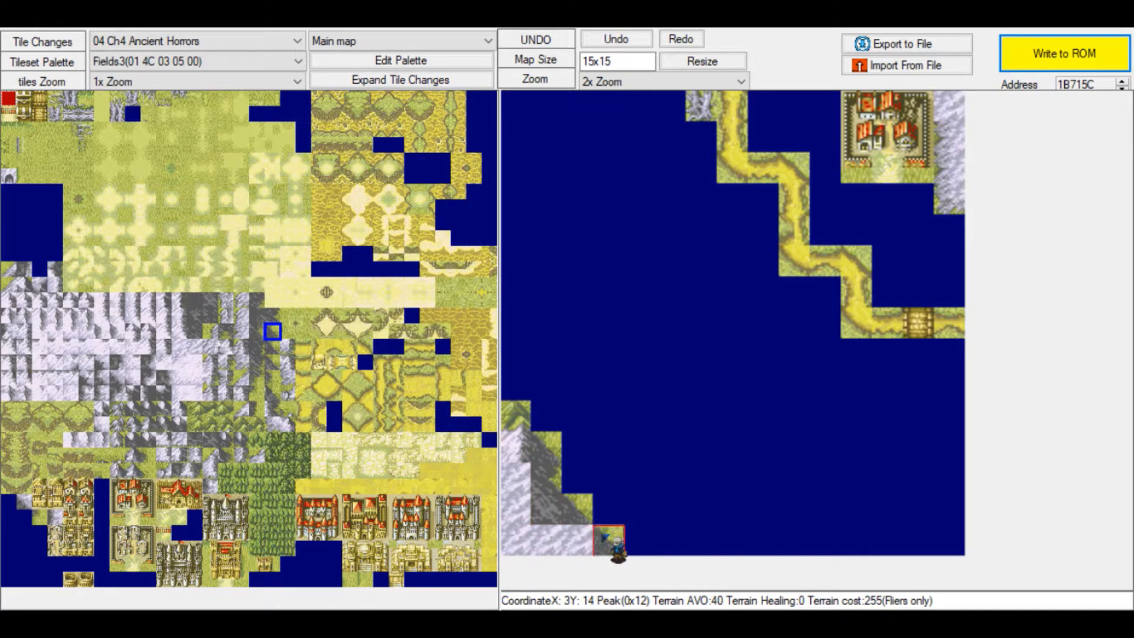
# Paint Peak edge and slope tiles along the base of the southwest mountain at X 3, Y 14 and X 2, Y 14.
pyautogui.click(608, 541)
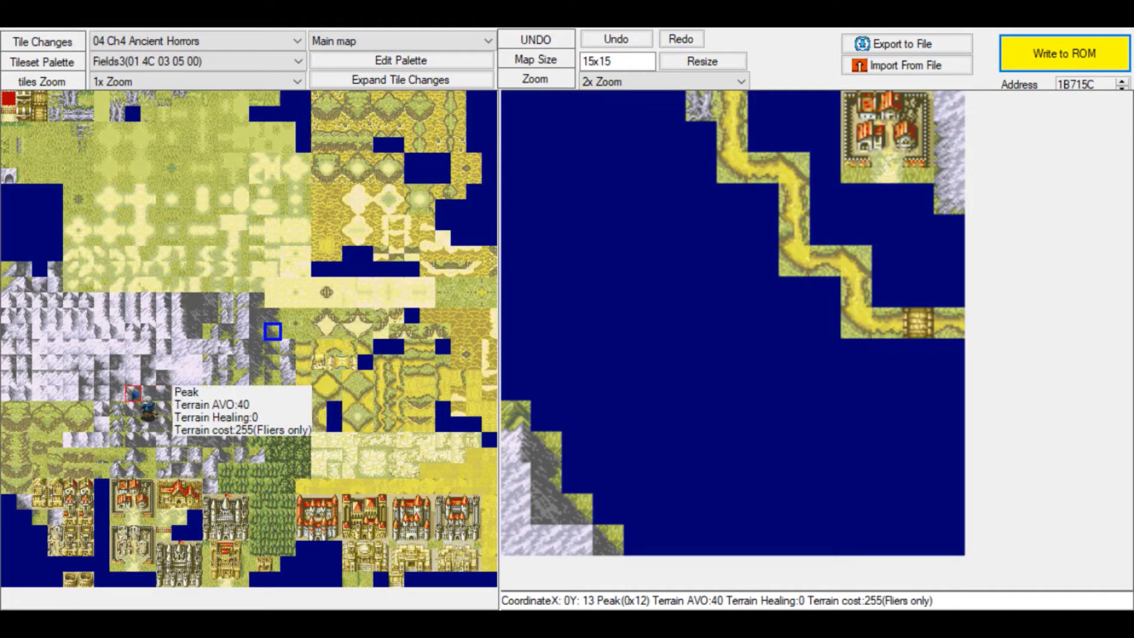
pyautogui.click(133, 394)
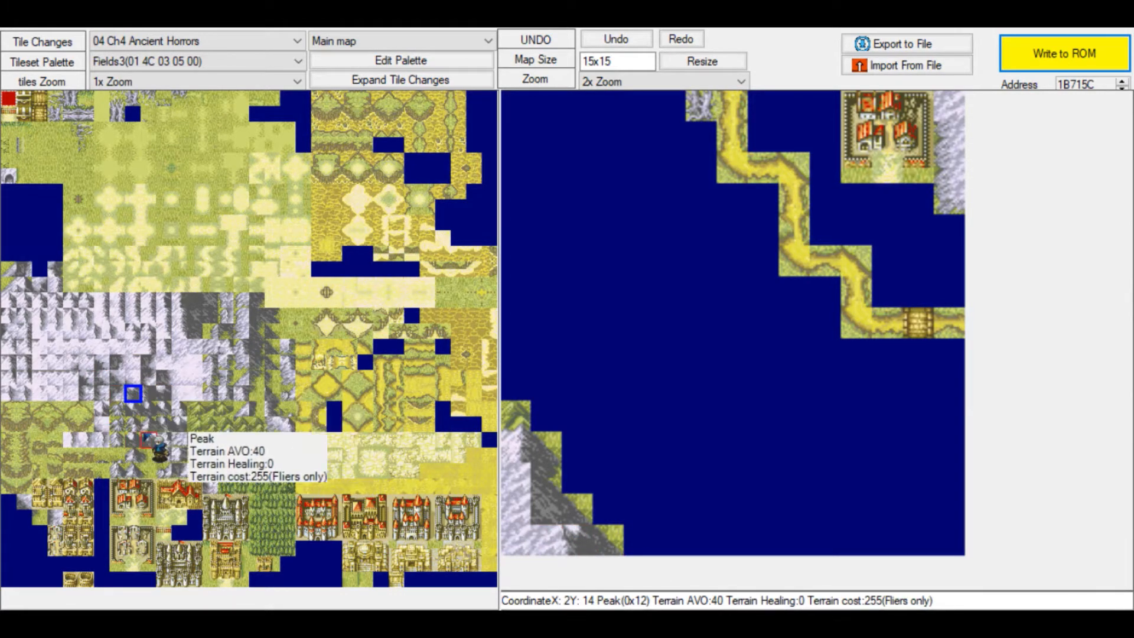
pyautogui.click(153, 393)
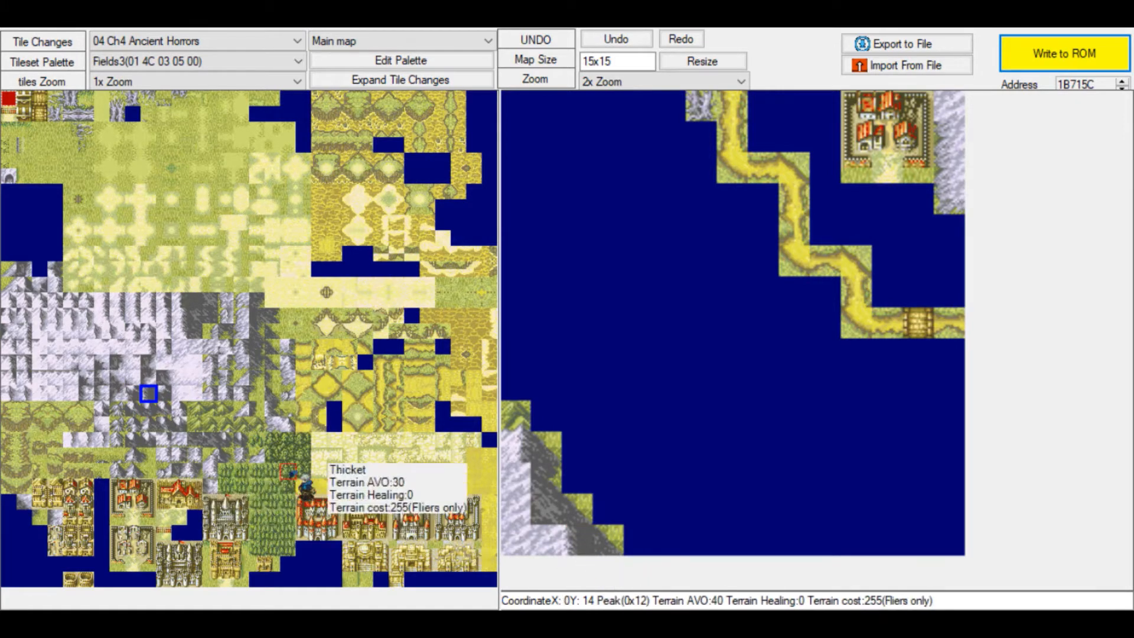
pyautogui.click(179, 332)
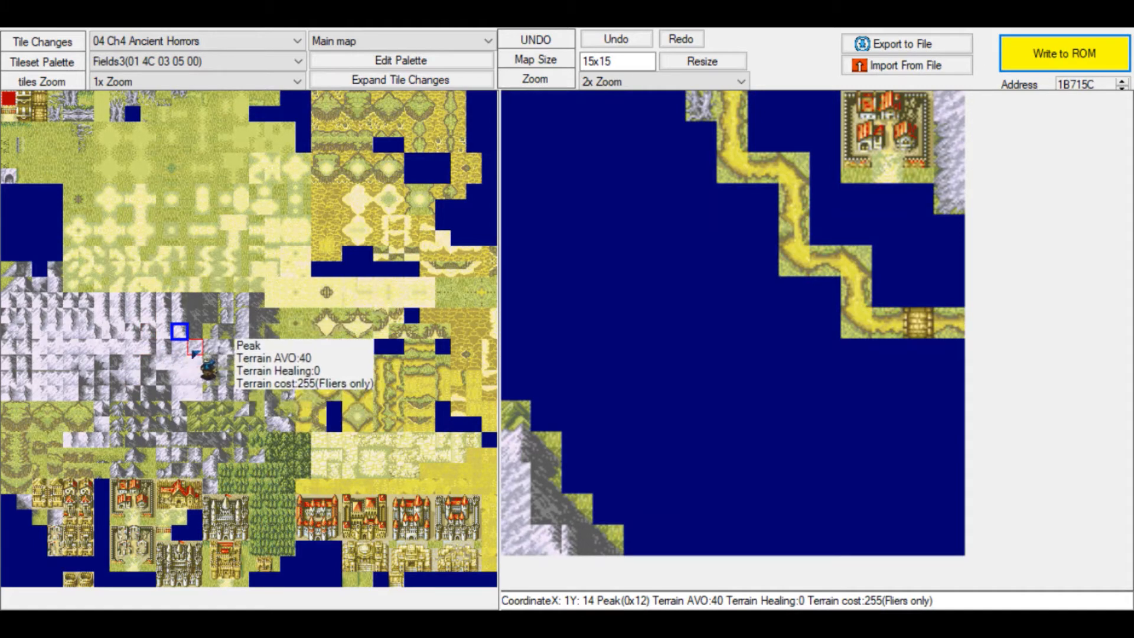
pyautogui.click(195, 350)
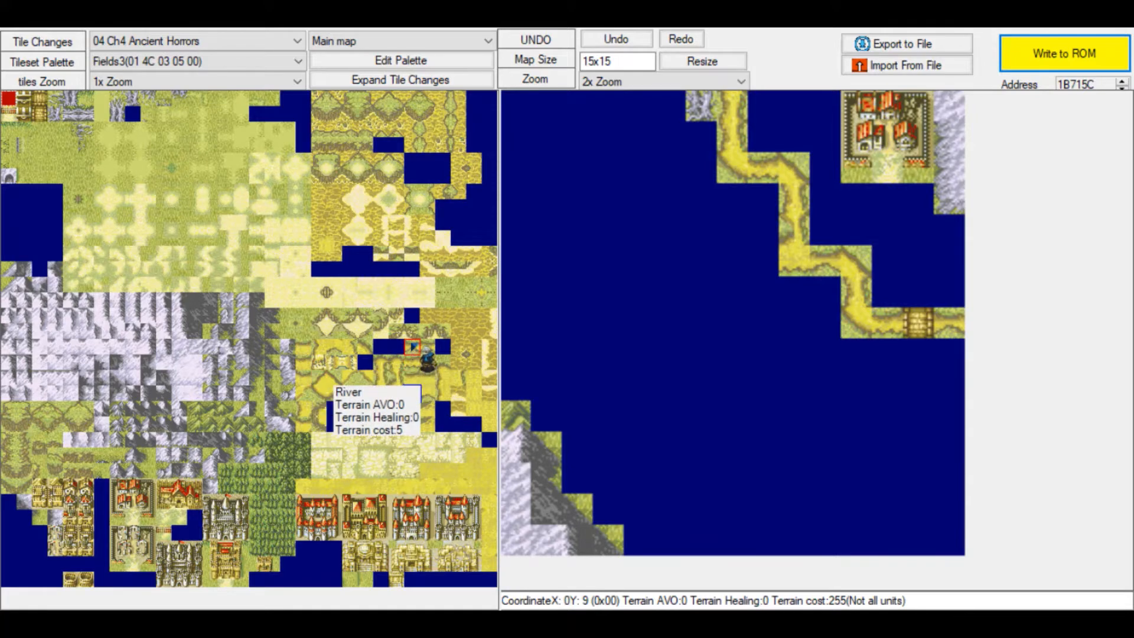
# Branch the river westward from the junction at X 9, Y 5 with a horizontal River tile at X 8, Y 5.
pyautogui.click(764, 259)
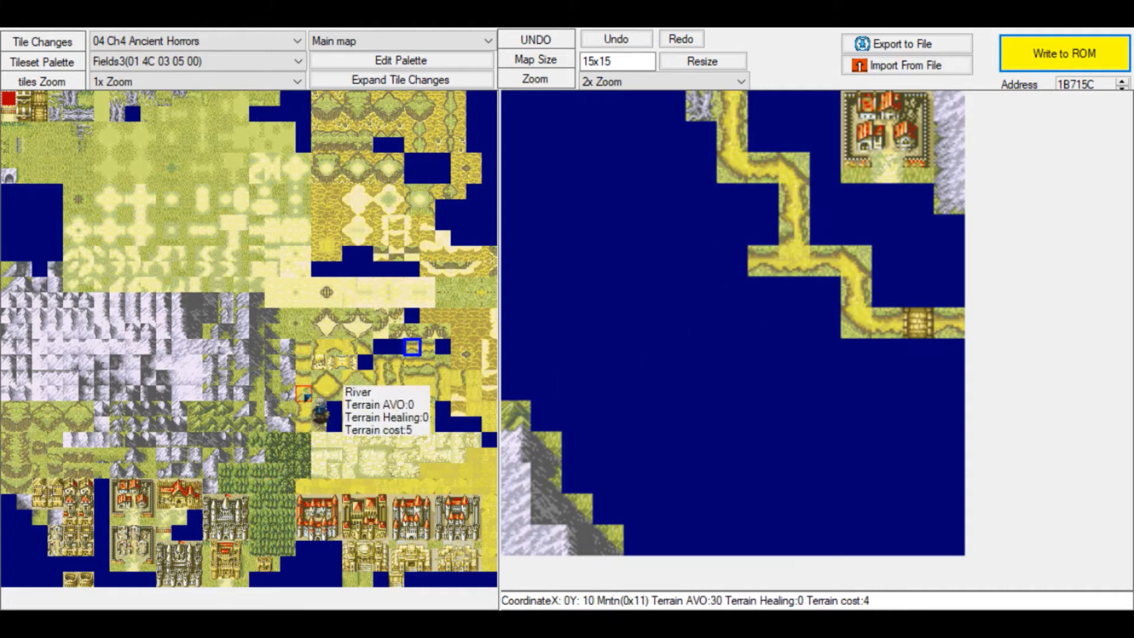
pyautogui.click(319, 378)
pyautogui.click(742, 268)
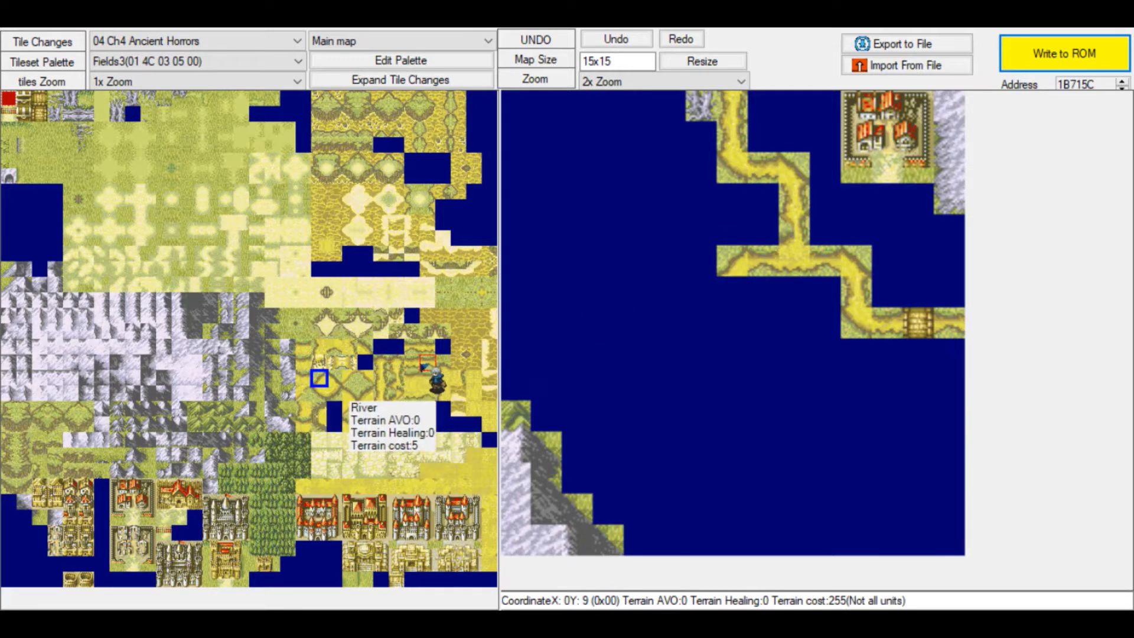
pyautogui.click(412, 362)
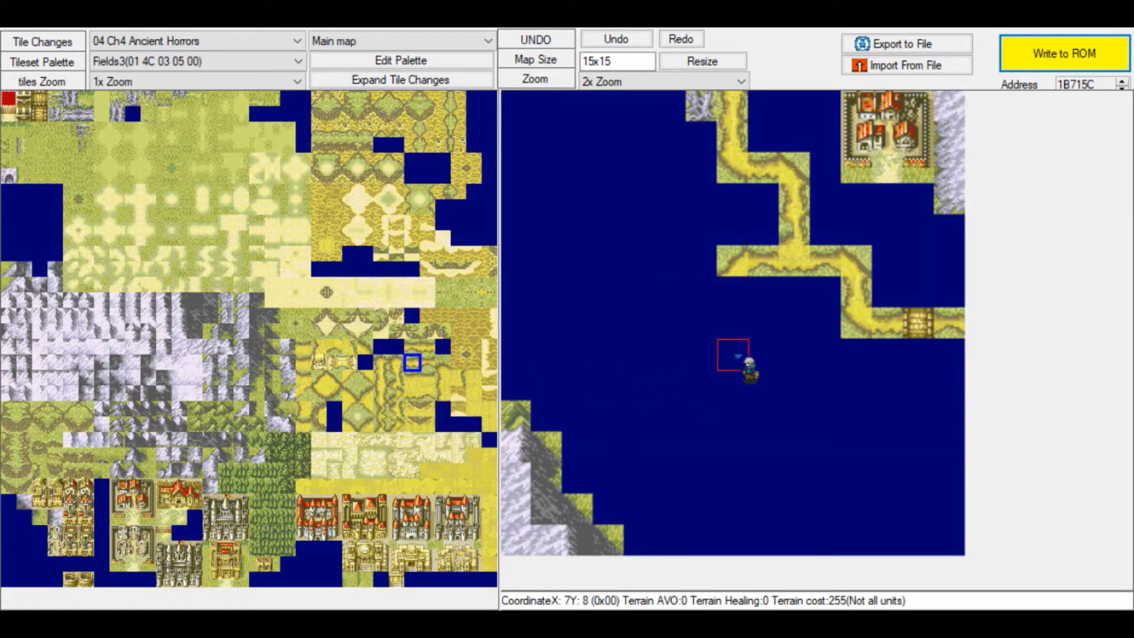
pyautogui.click(381, 377)
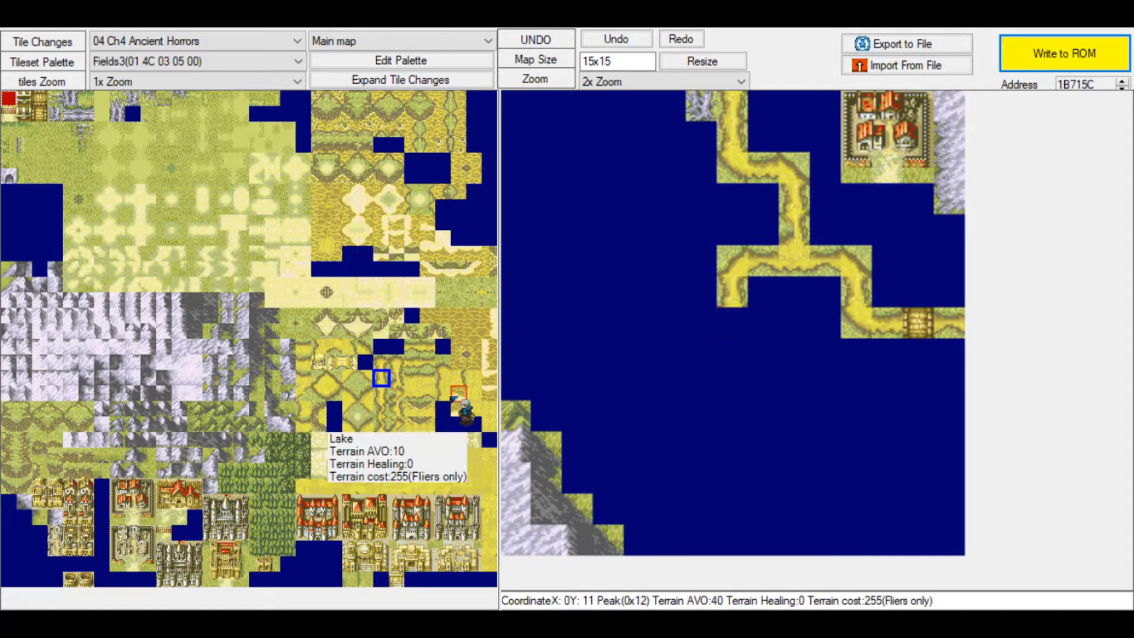
pyautogui.click(334, 393)
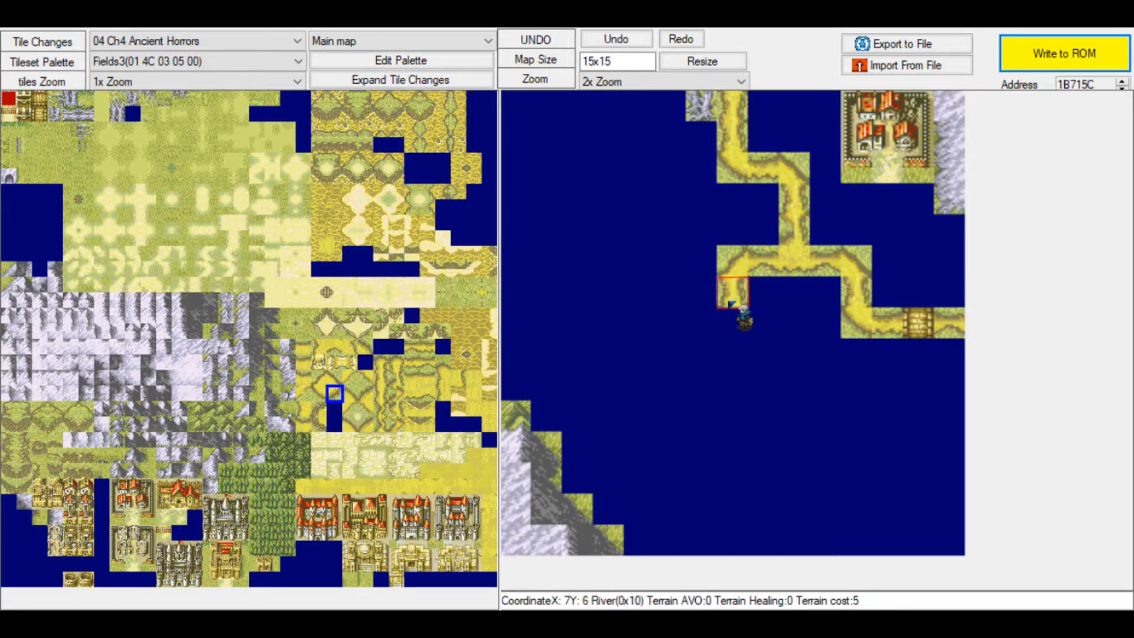
pyautogui.rightClick(753, 310)
pyautogui.click(735, 293)
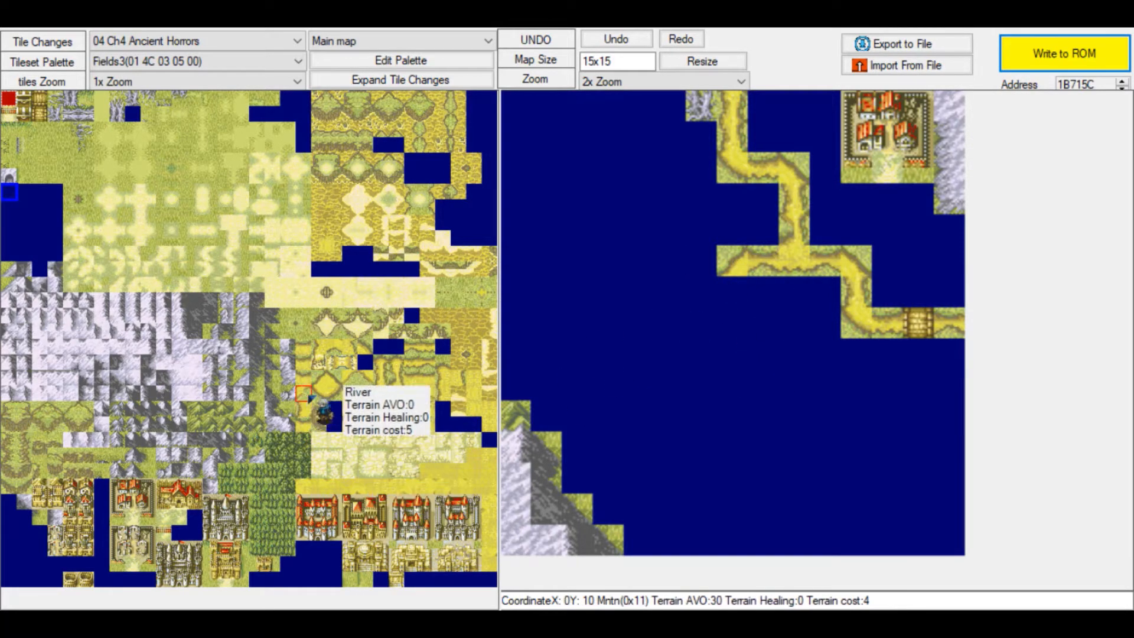
pyautogui.click(382, 378)
pyautogui.click(734, 292)
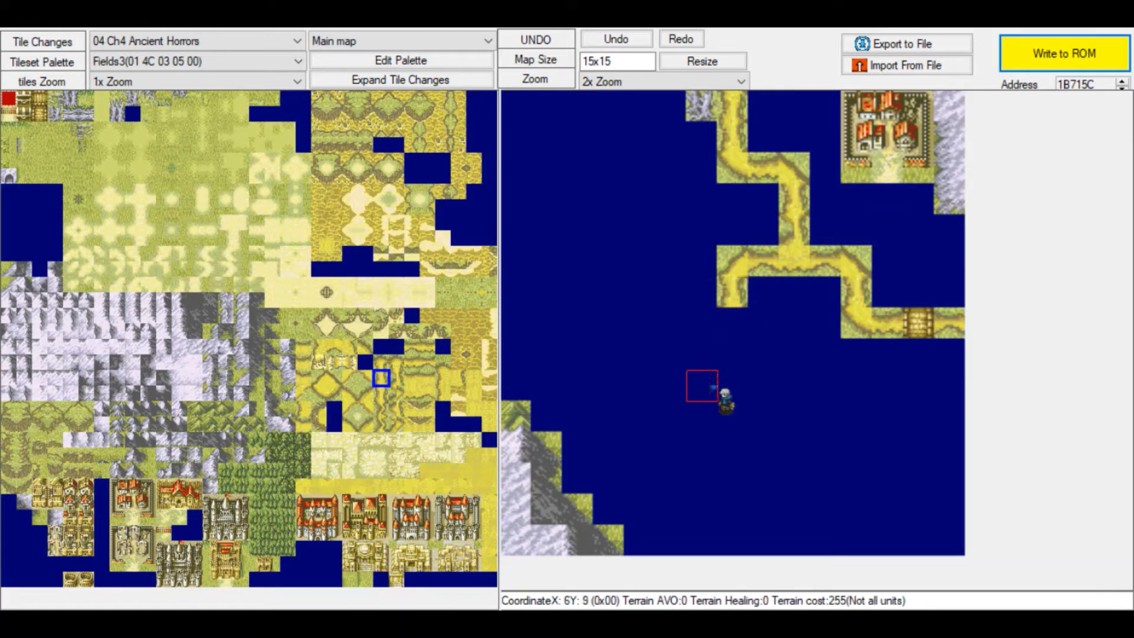
pyautogui.click(335, 394)
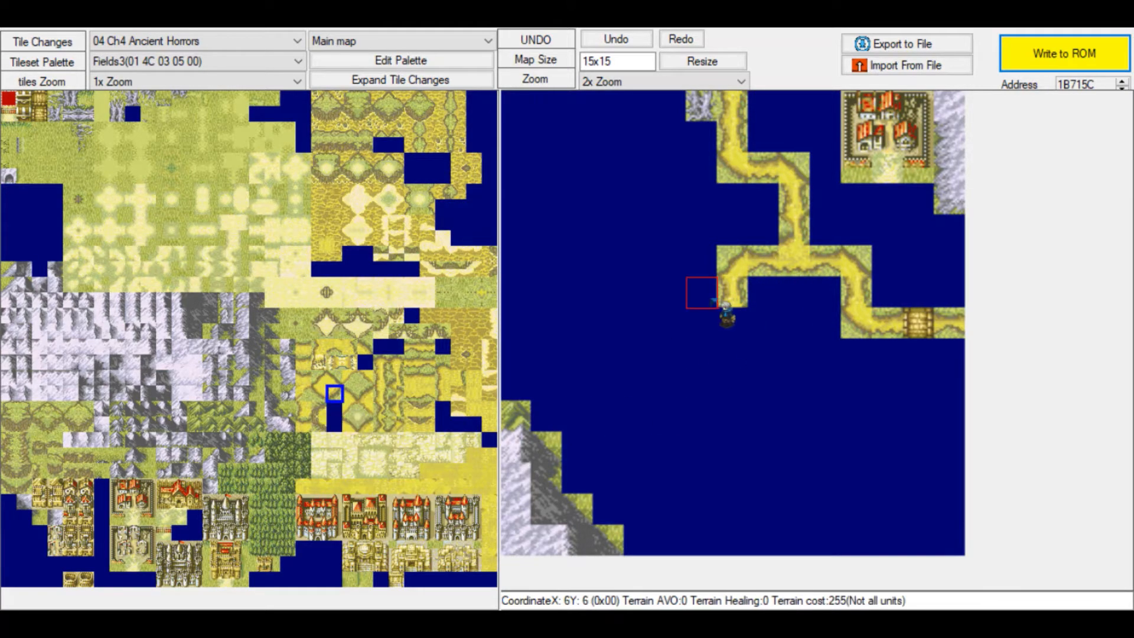
pyautogui.rightClick(756, 301)
pyautogui.click(737, 290)
pyautogui.click(736, 270)
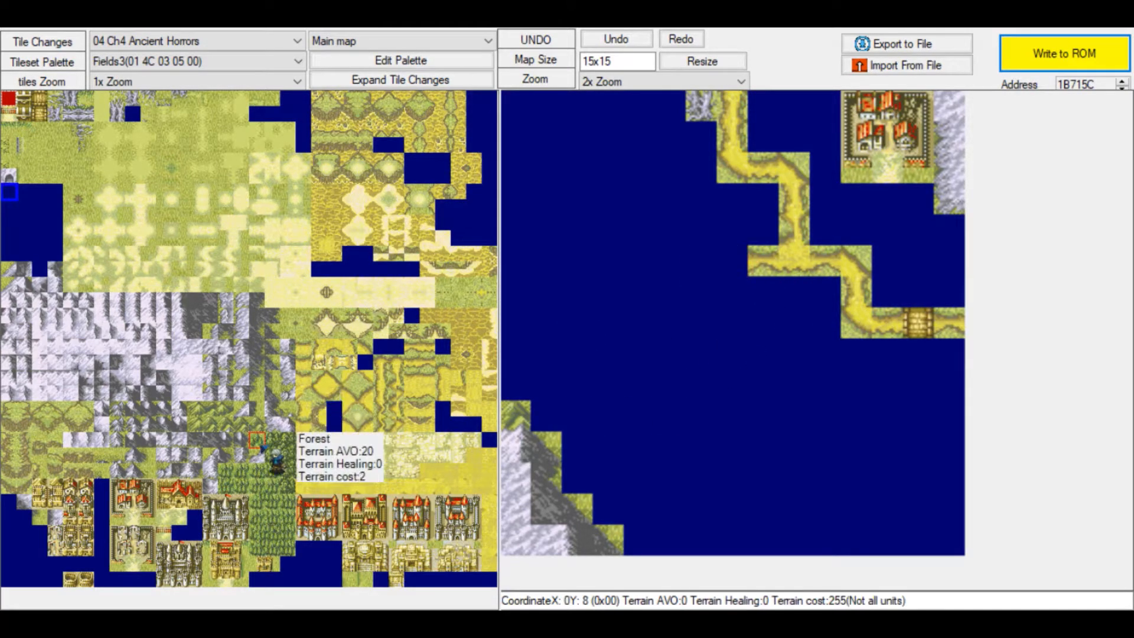
# Extend the river branch with River tiles at X 7, Y 5 and X 6, Y 5, then curve it south through X 6, Y 6 and X 6, Y 7.
pyautogui.click(414, 365)
pyautogui.click(733, 260)
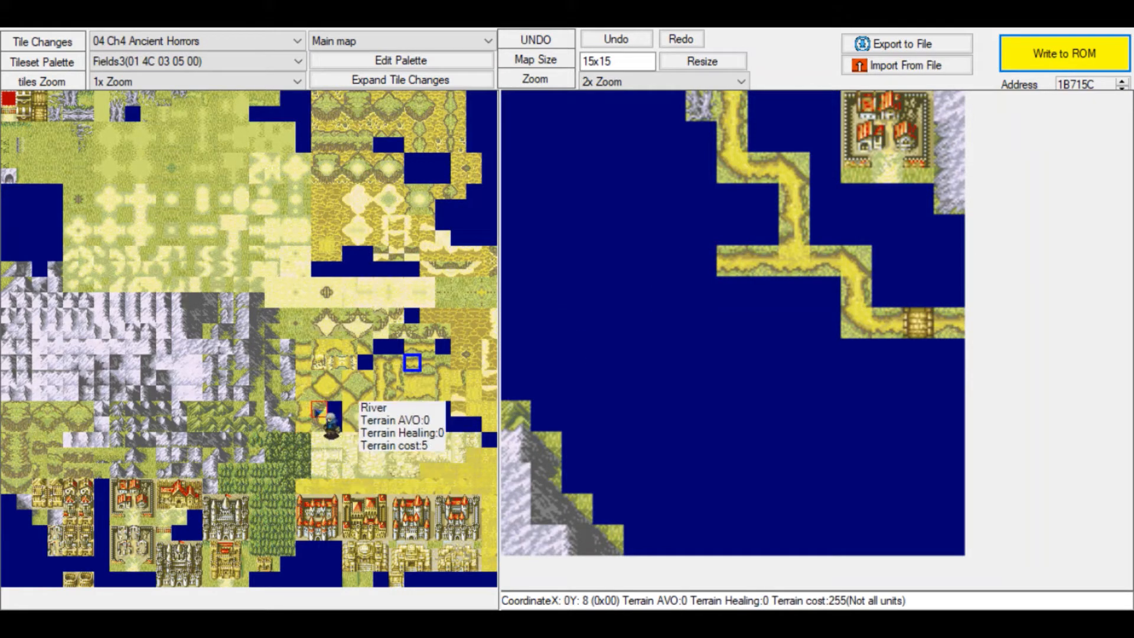
pyautogui.click(319, 378)
pyautogui.click(703, 263)
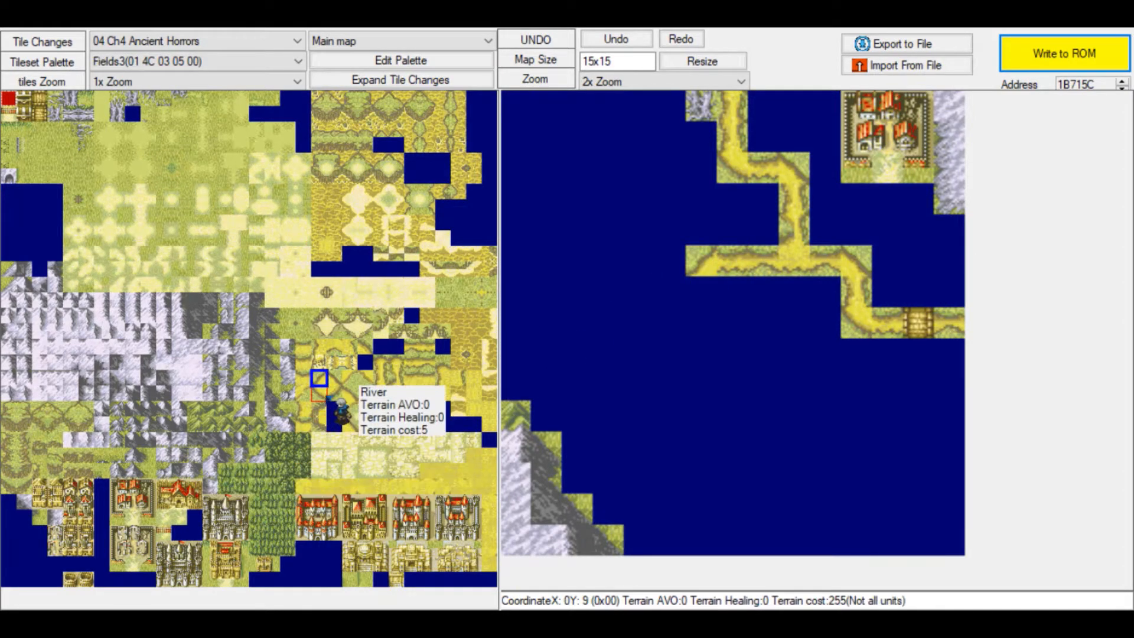
pyautogui.click(701, 291)
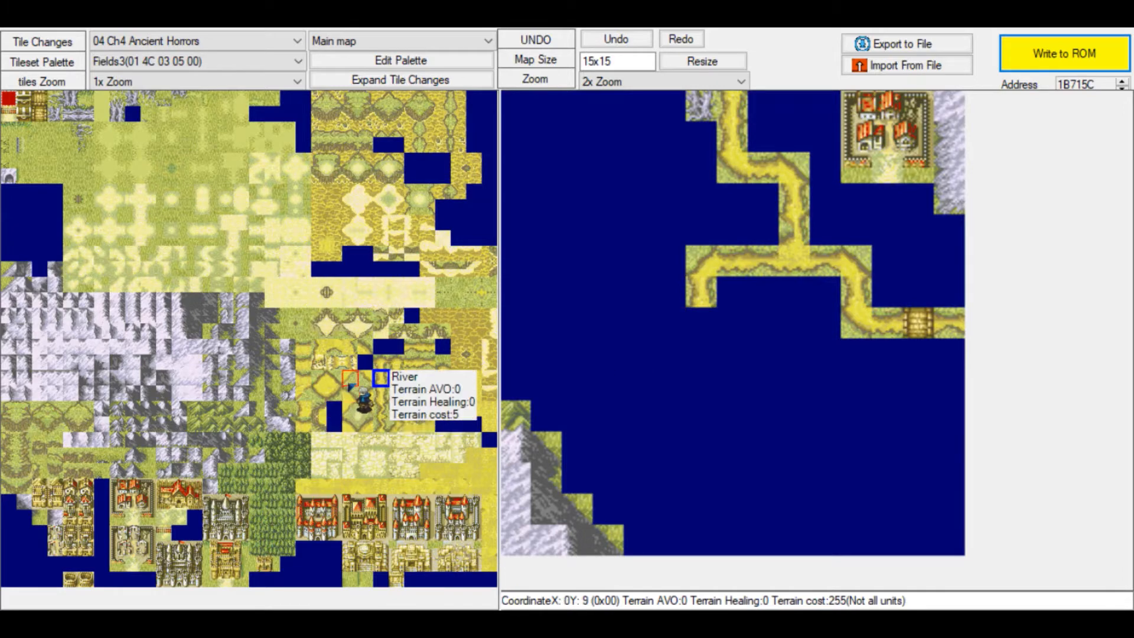
pyautogui.click(334, 394)
pyautogui.click(702, 323)
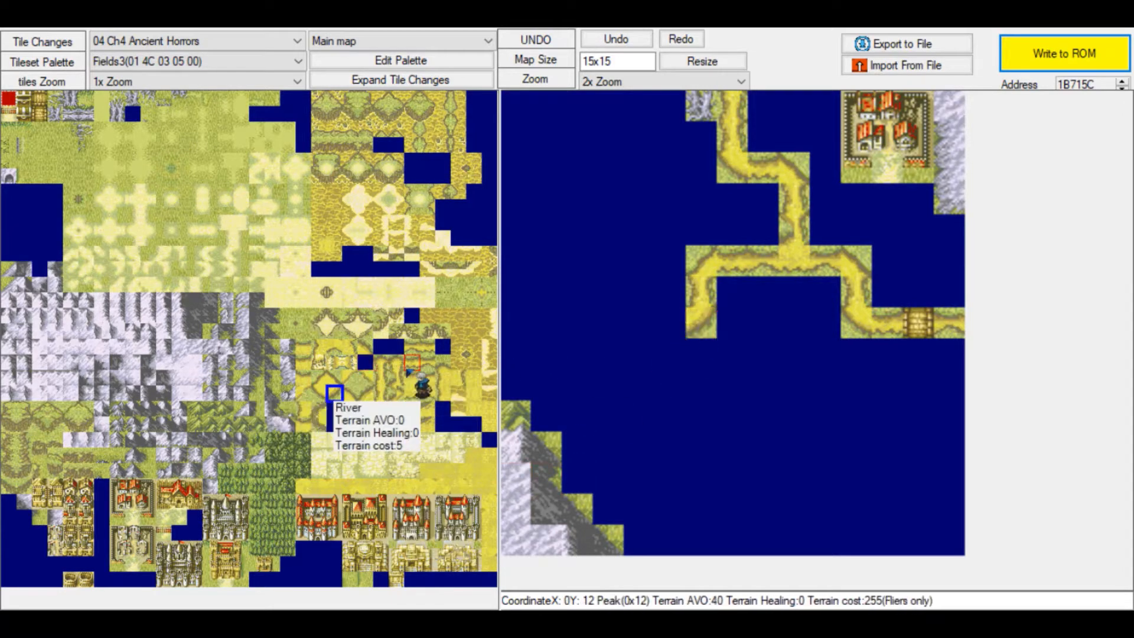
# Run horizontal River tiles along Y 7 at X 5, X 3 and X 2, with a Bridge tile at X 4, Y 7.
pyautogui.click(412, 362)
pyautogui.click(678, 334)
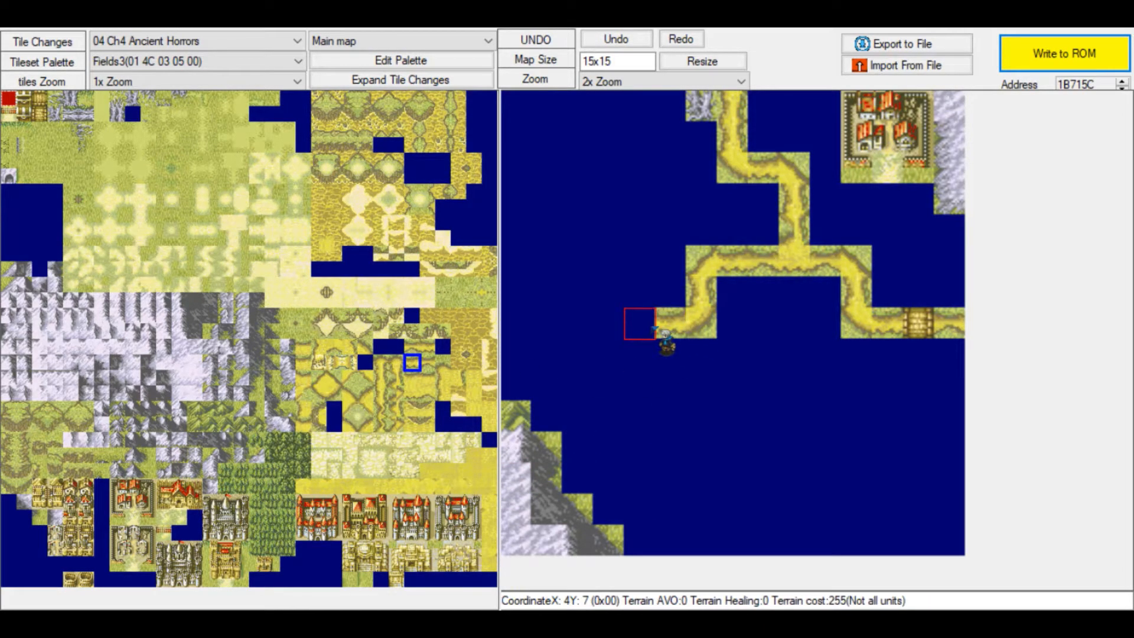
pyautogui.click(608, 322)
pyautogui.click(40, 114)
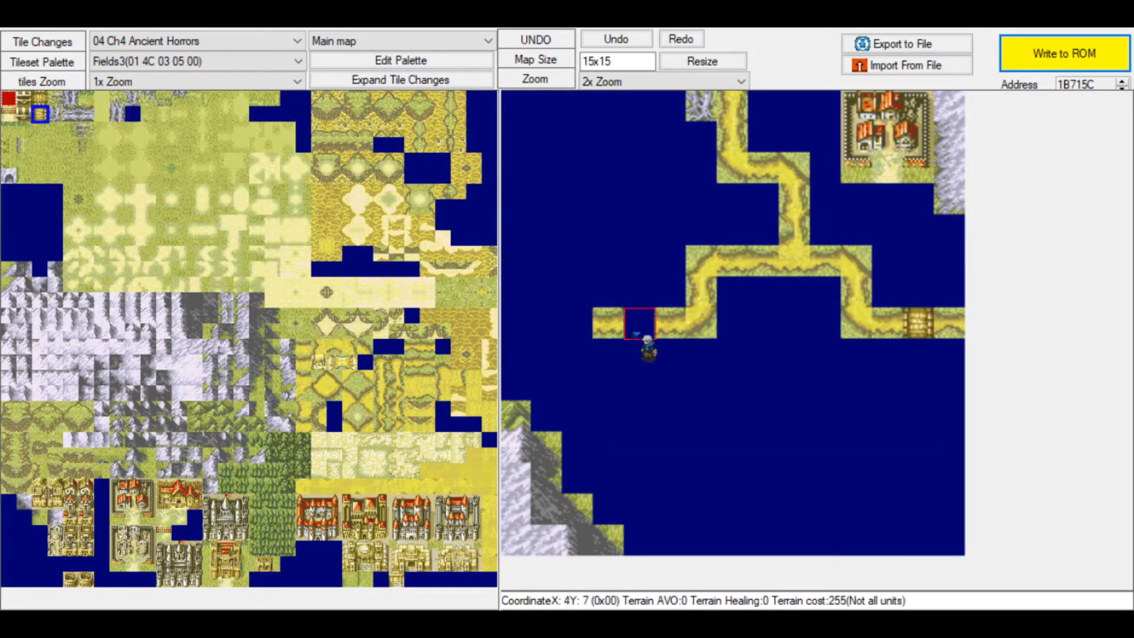
pyautogui.click(636, 334)
pyautogui.click(428, 362)
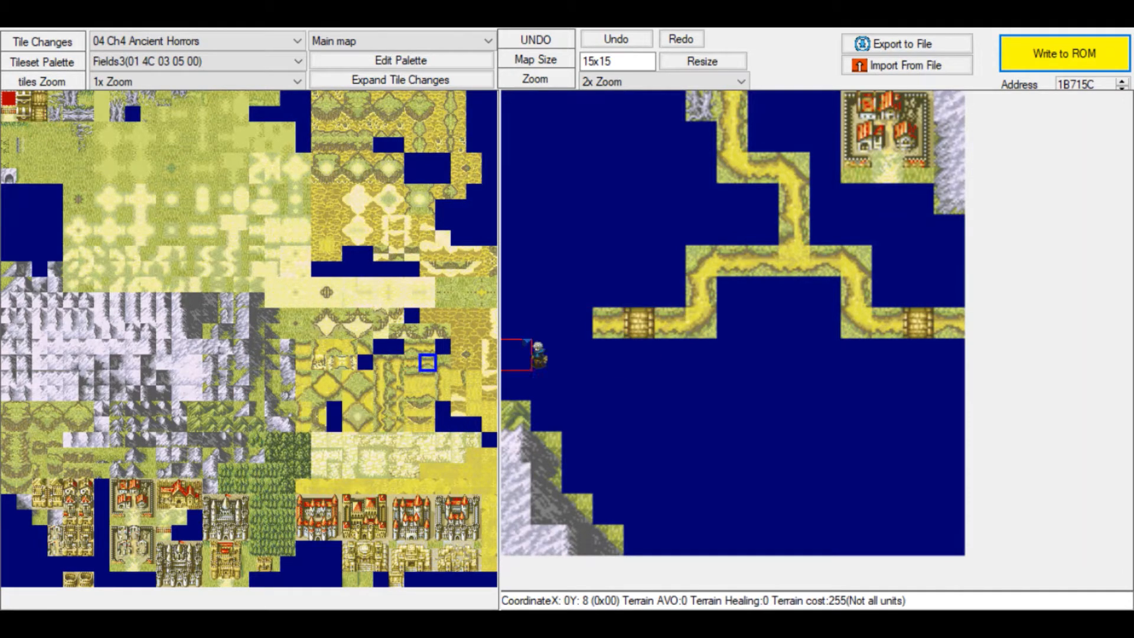
pyautogui.click(586, 322)
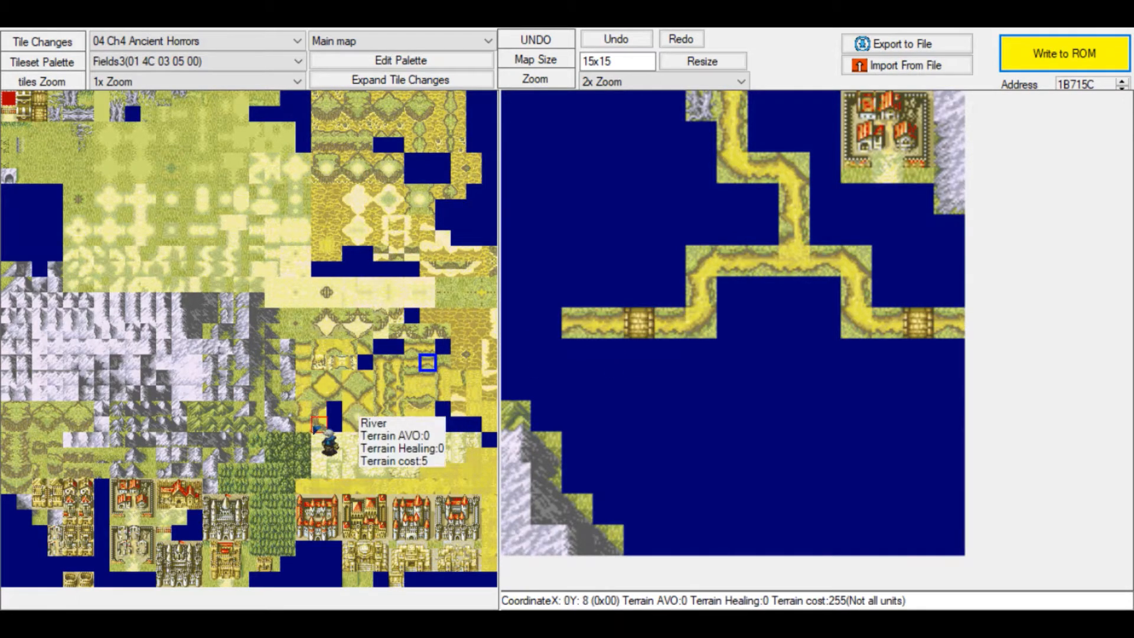
# Bend the river north with River tiles at X 1 from Y 7 to Y 5 and extend it to the west edge at X 0, Y 5.
pyautogui.click(319, 392)
pyautogui.click(546, 322)
pyautogui.click(396, 378)
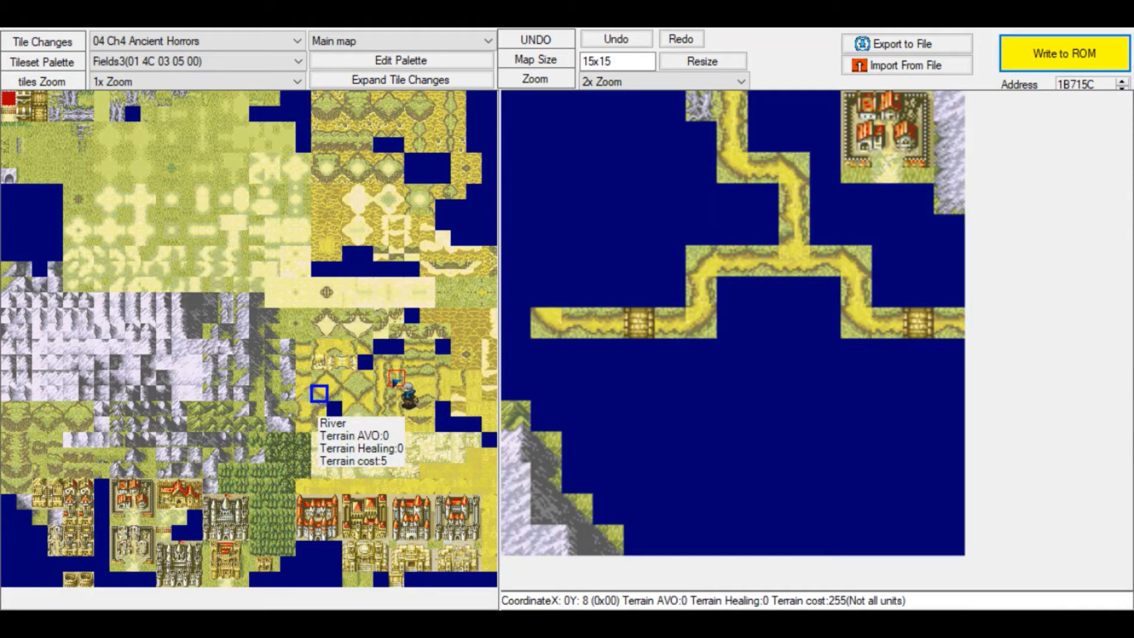
pyautogui.click(547, 292)
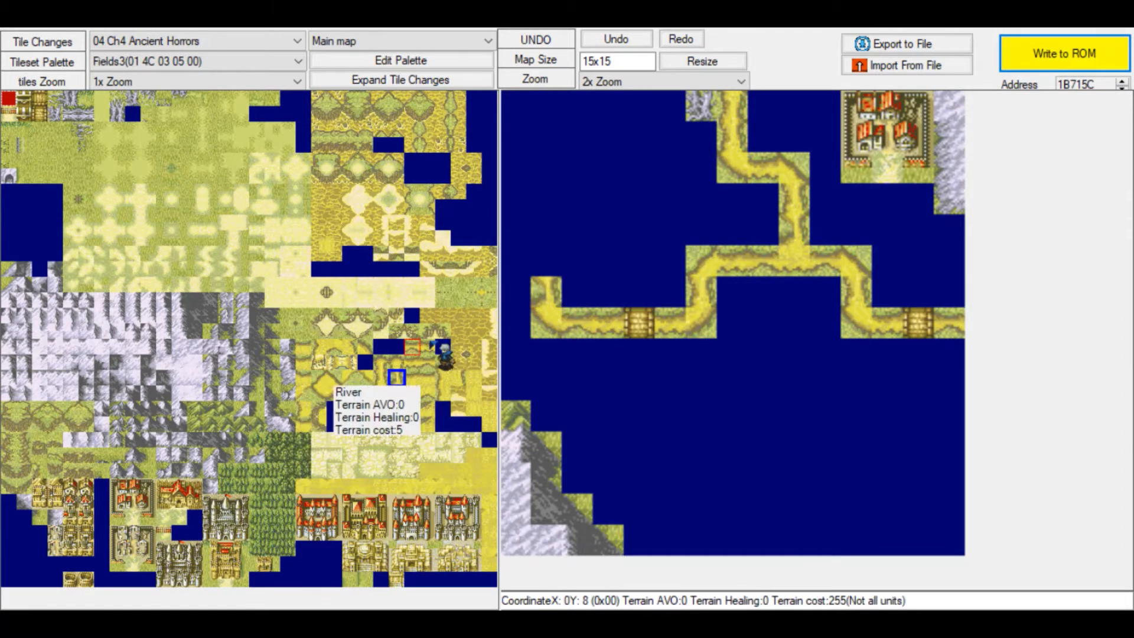
pyautogui.click(547, 262)
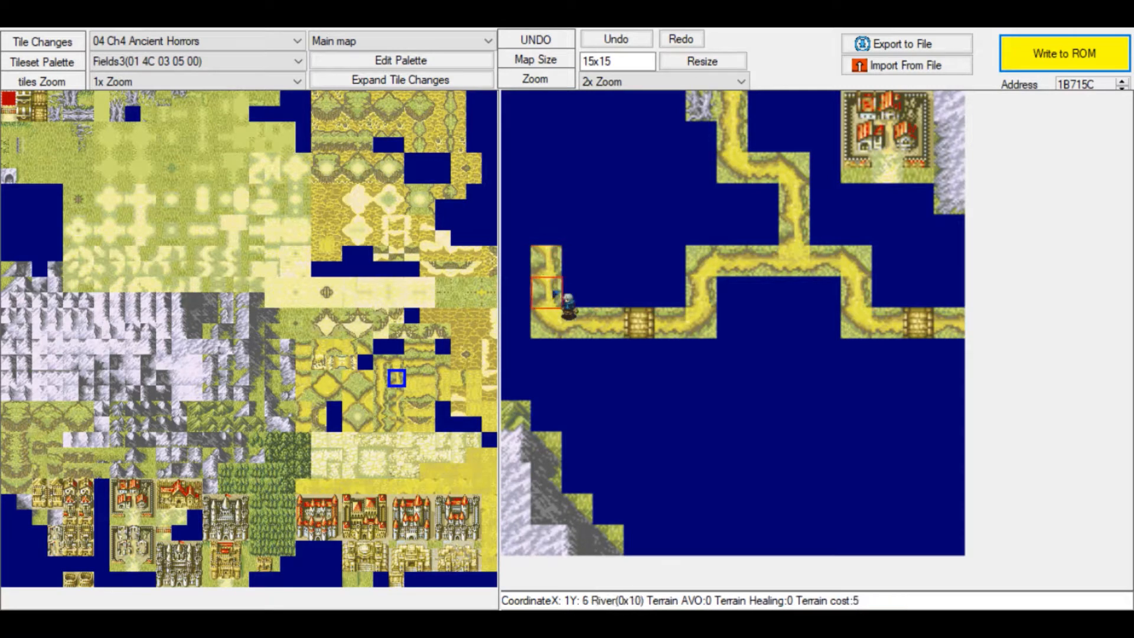
pyautogui.click(334, 378)
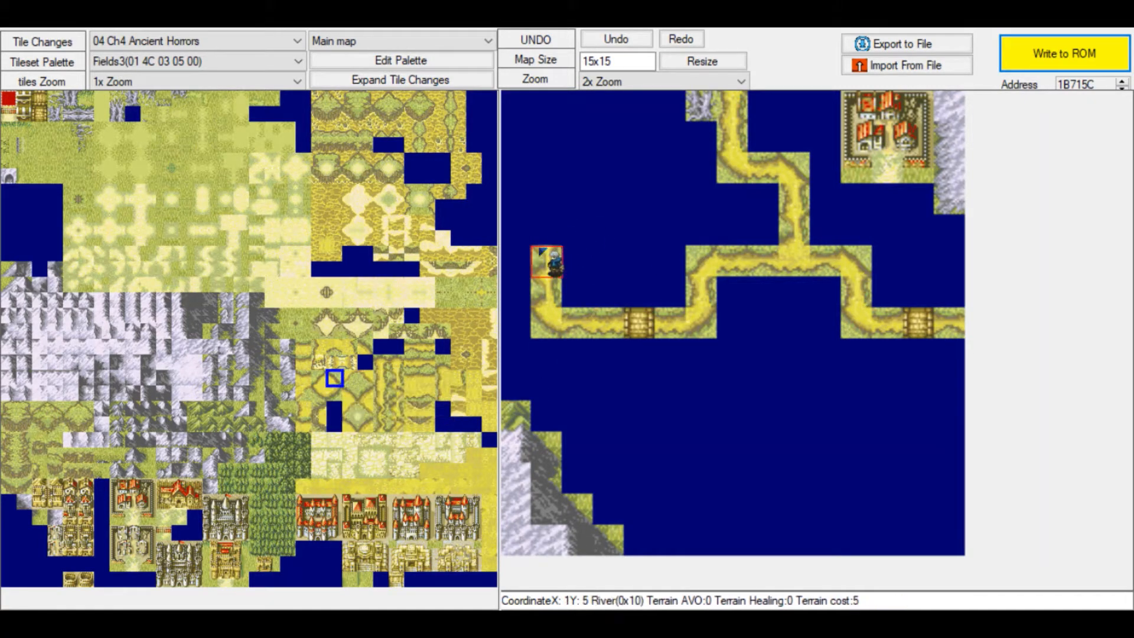
pyautogui.click(412, 362)
pyautogui.click(516, 262)
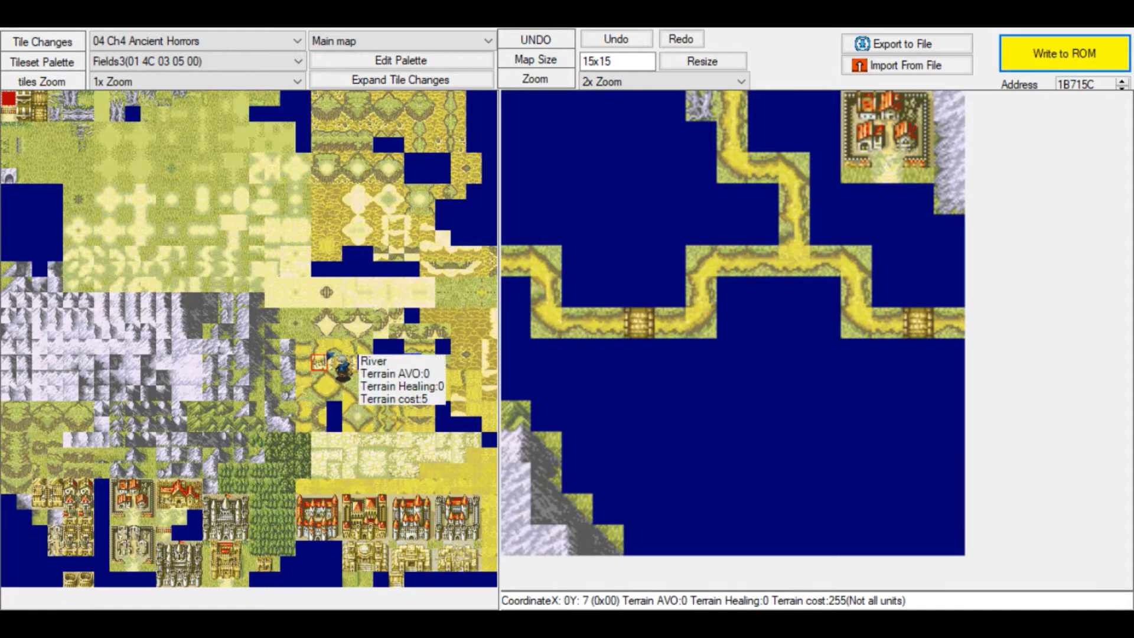
# Place a Plain path tile at X 12, Y 3 below the town's entrance.
pyautogui.click(226, 206)
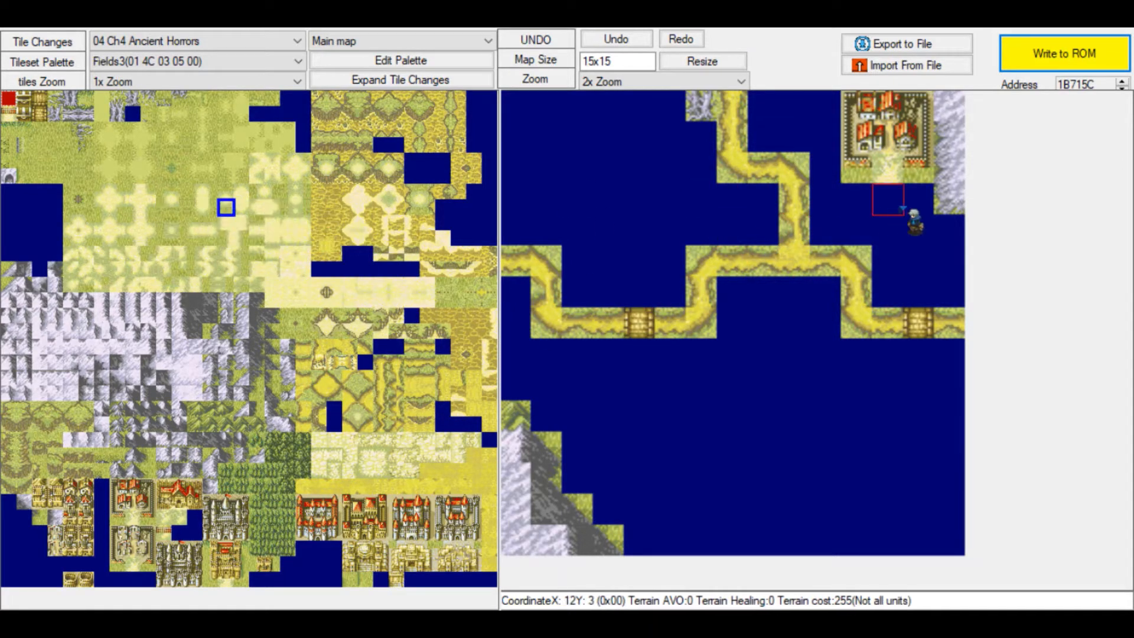
pyautogui.click(888, 199)
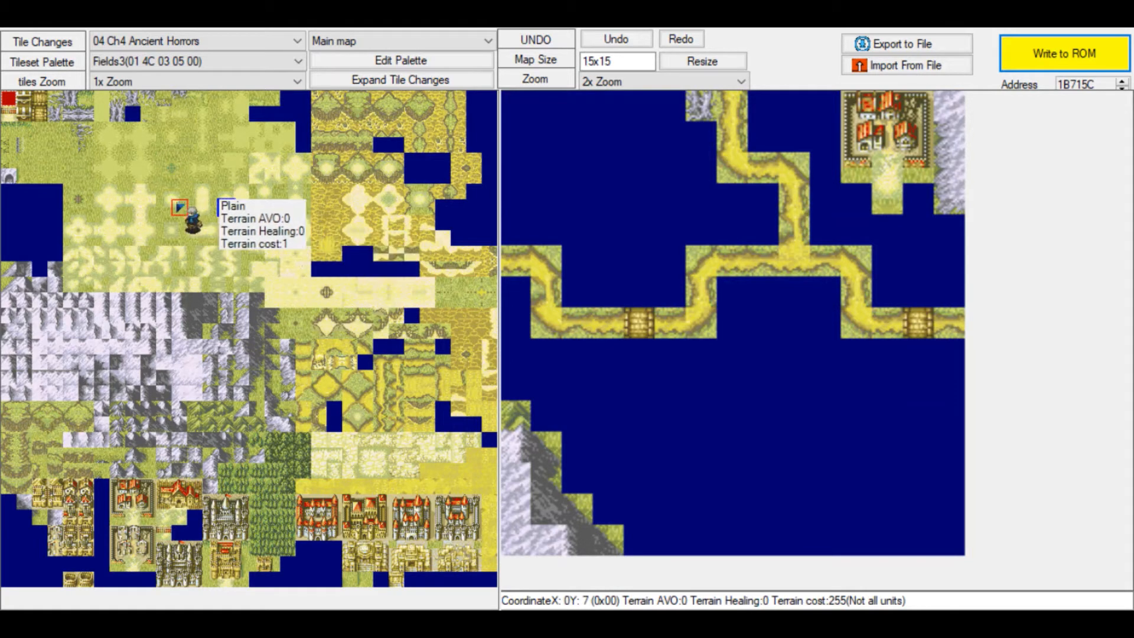
pyautogui.click(180, 238)
pyautogui.click(919, 200)
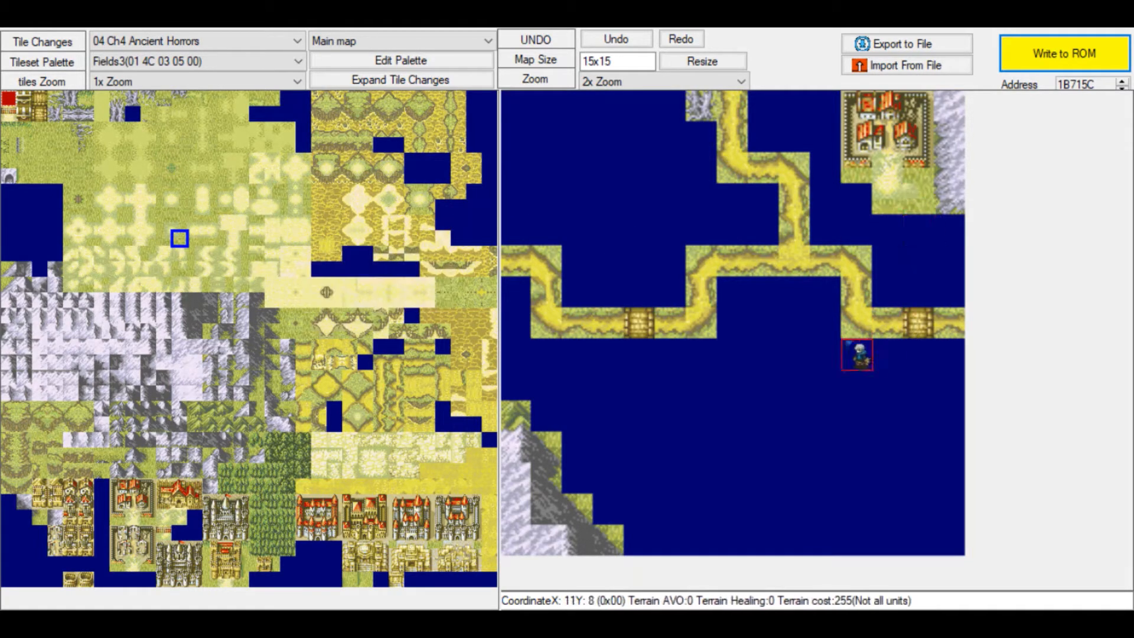
pyautogui.rightClick(919, 228)
pyautogui.click(919, 200)
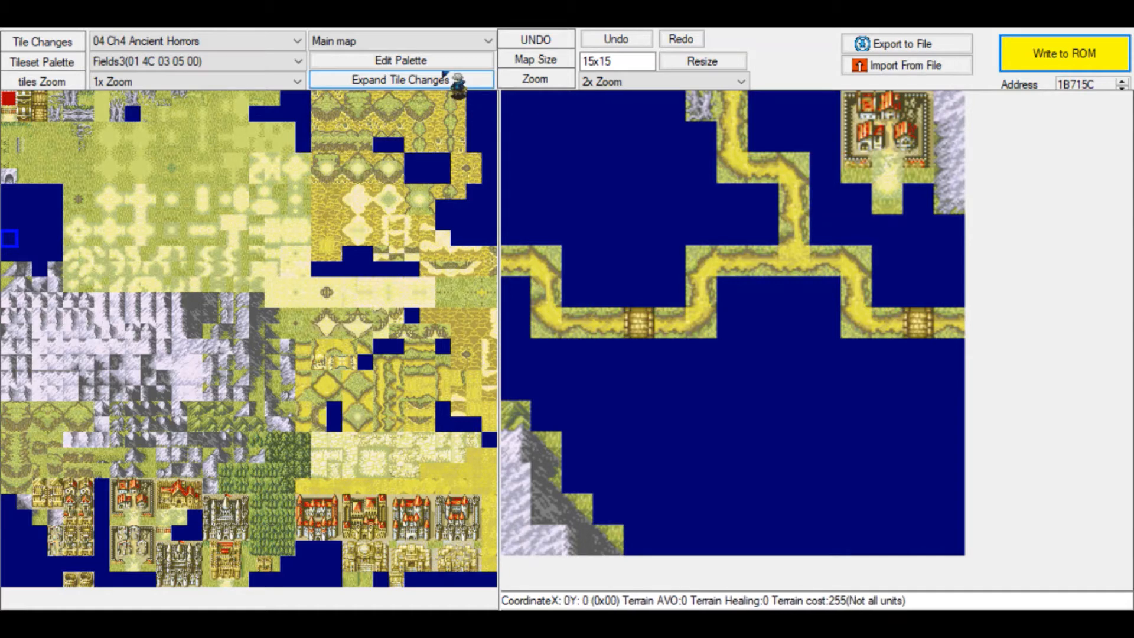
# Expand the chapter's tile changes and write the edited map to the ROM.
pyautogui.click(408, 80)
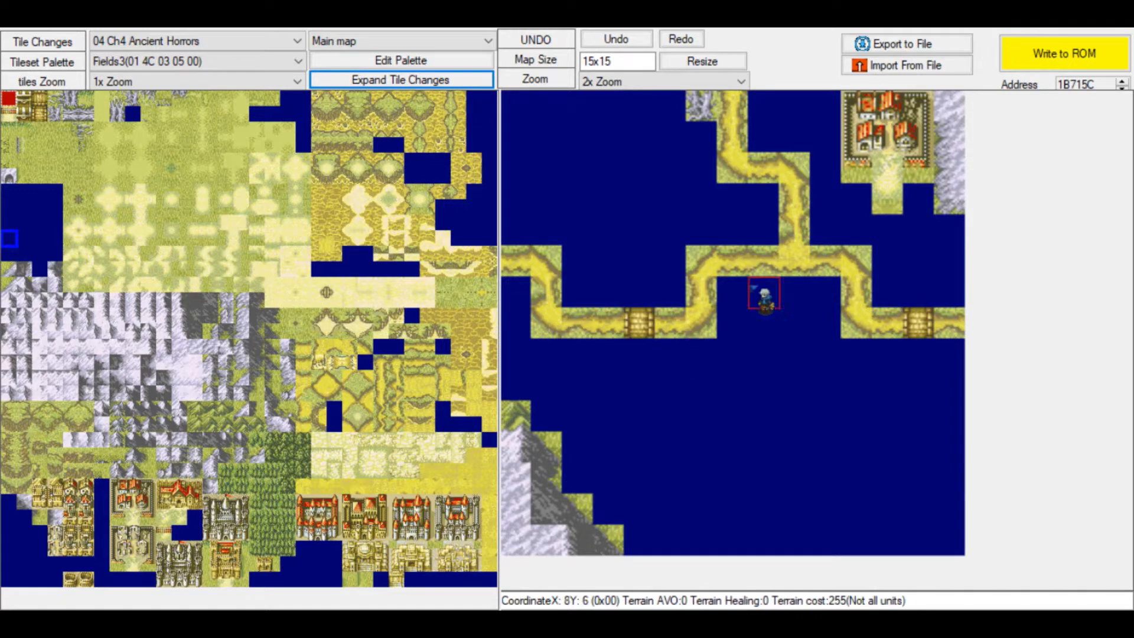
pyautogui.click(1045, 62)
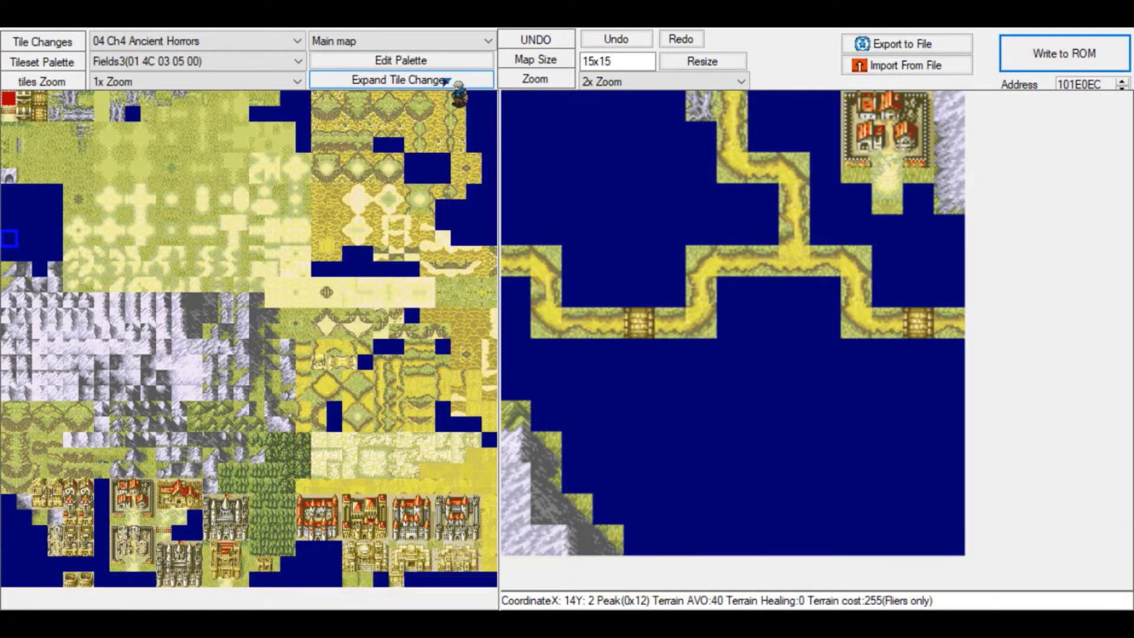
pyautogui.click(446, 82)
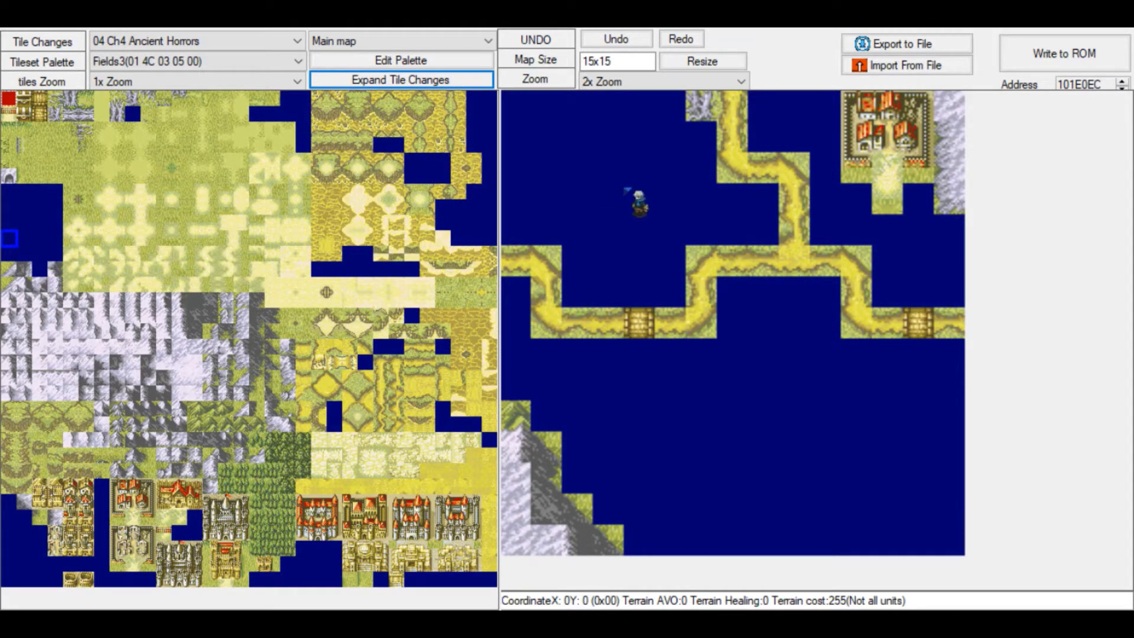
# Switch from the main map to Tile Change ID:0x00.
pyautogui.moveTo(539, 112); pyautogui.dragTo(783, 108)
pyautogui.scroll(-1, 395, 45)
pyautogui.moveTo(808, 172); pyautogui.dragTo(745, 118)
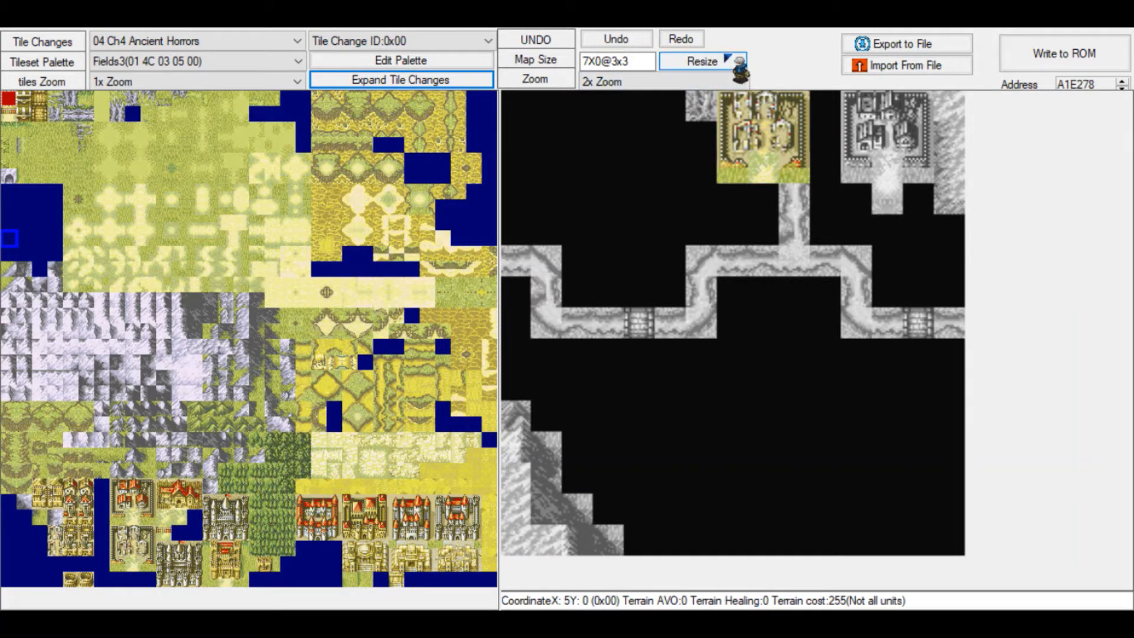
# Open the position and size settings of tile change 0x00.
pyautogui.click(721, 59)
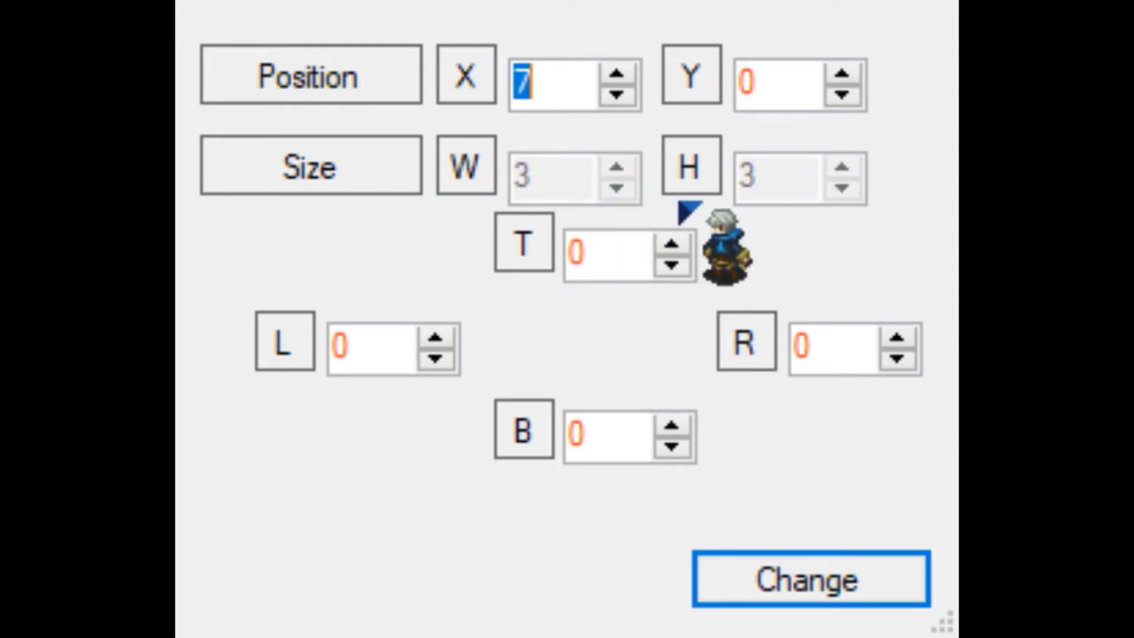
# Try widening and narrowing the tile change with the R and L offsets, and return both to 0.
pyautogui.click(897, 338)
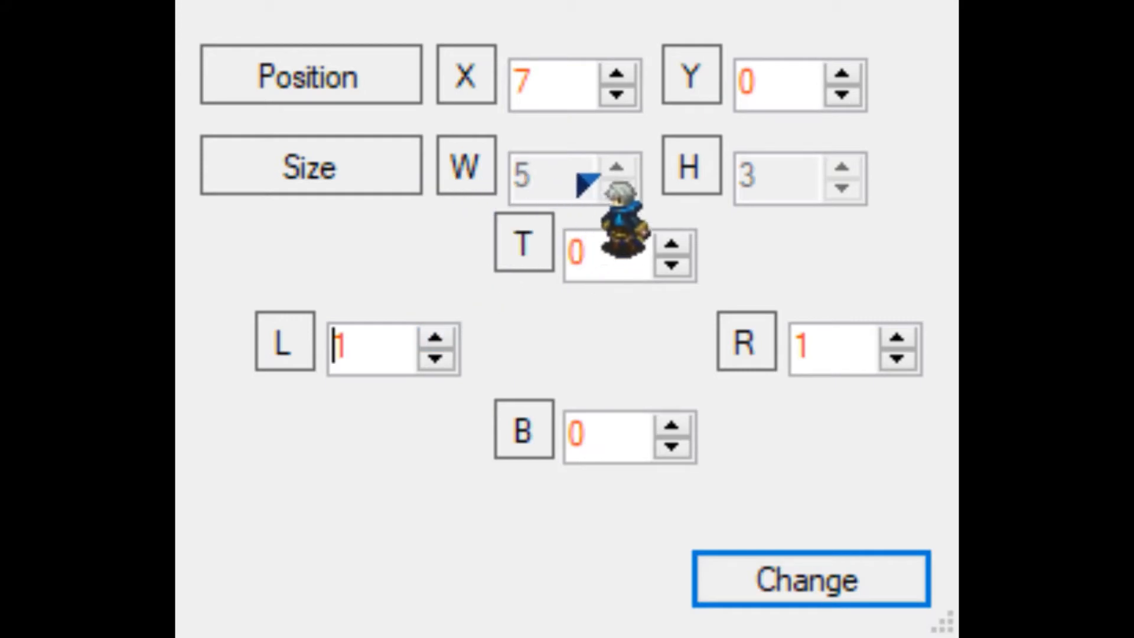
pyautogui.click(438, 361)
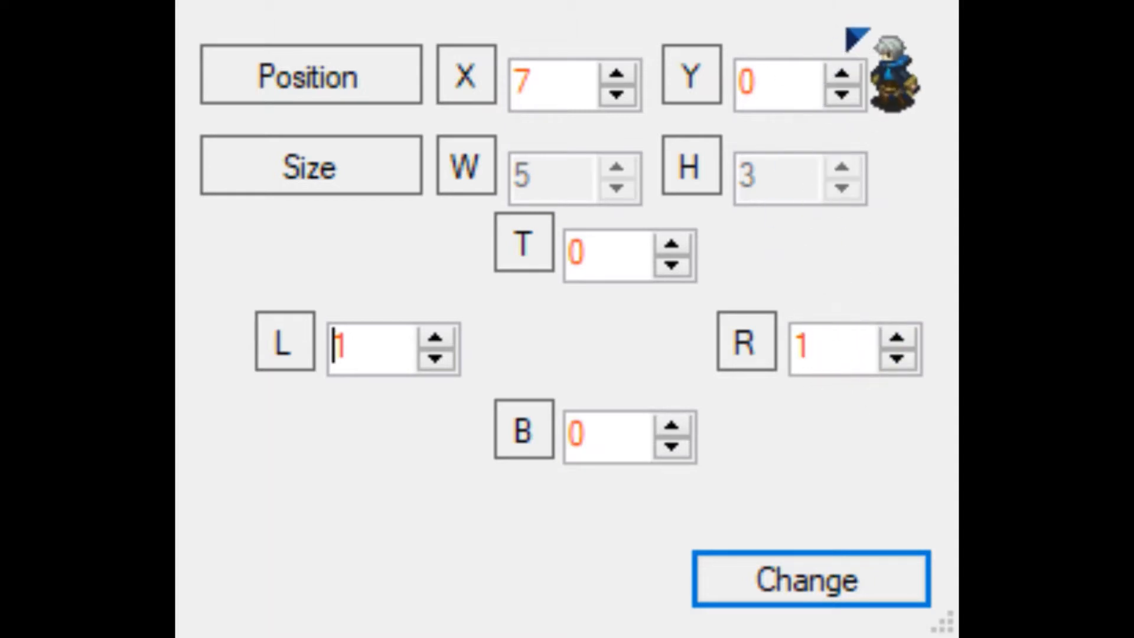
pyautogui.click(428, 360)
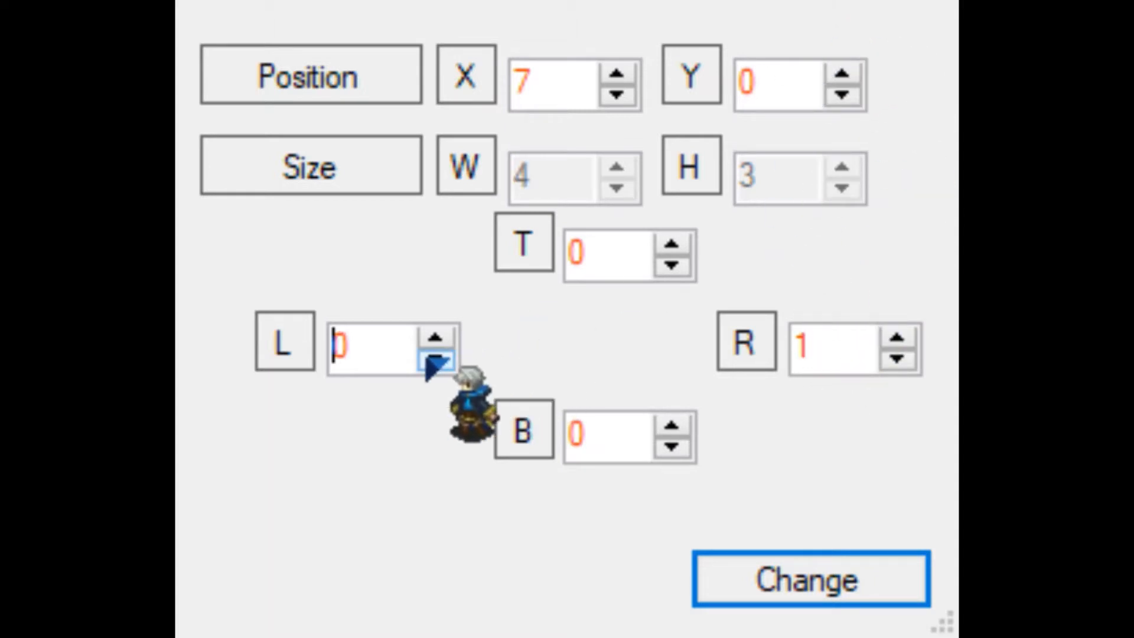
pyautogui.click(897, 357)
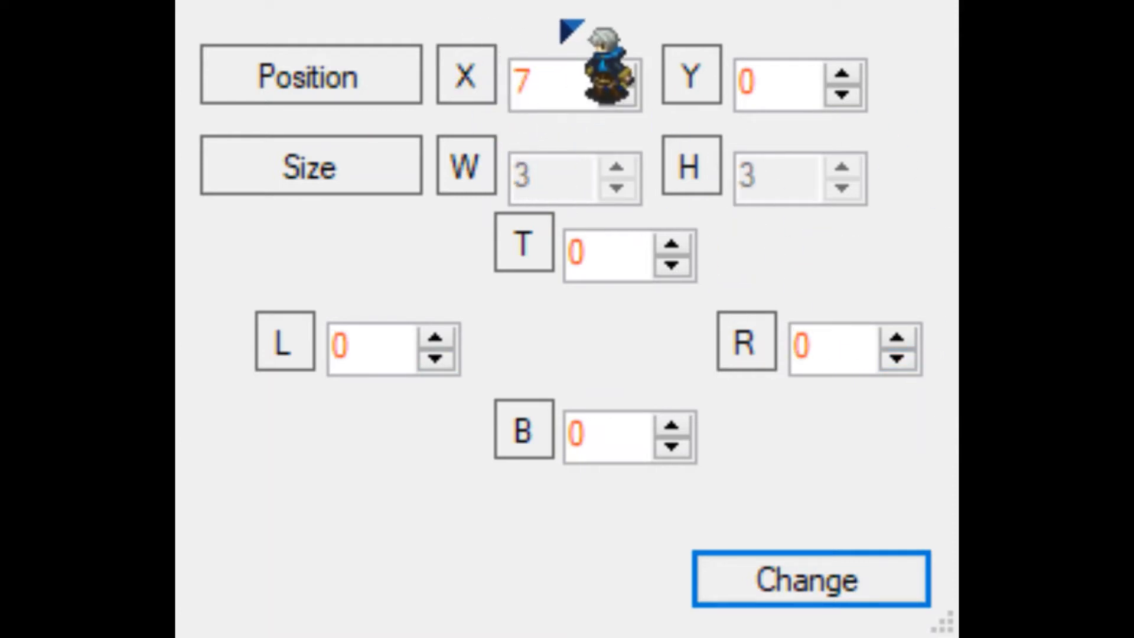
pyautogui.click(902, 360)
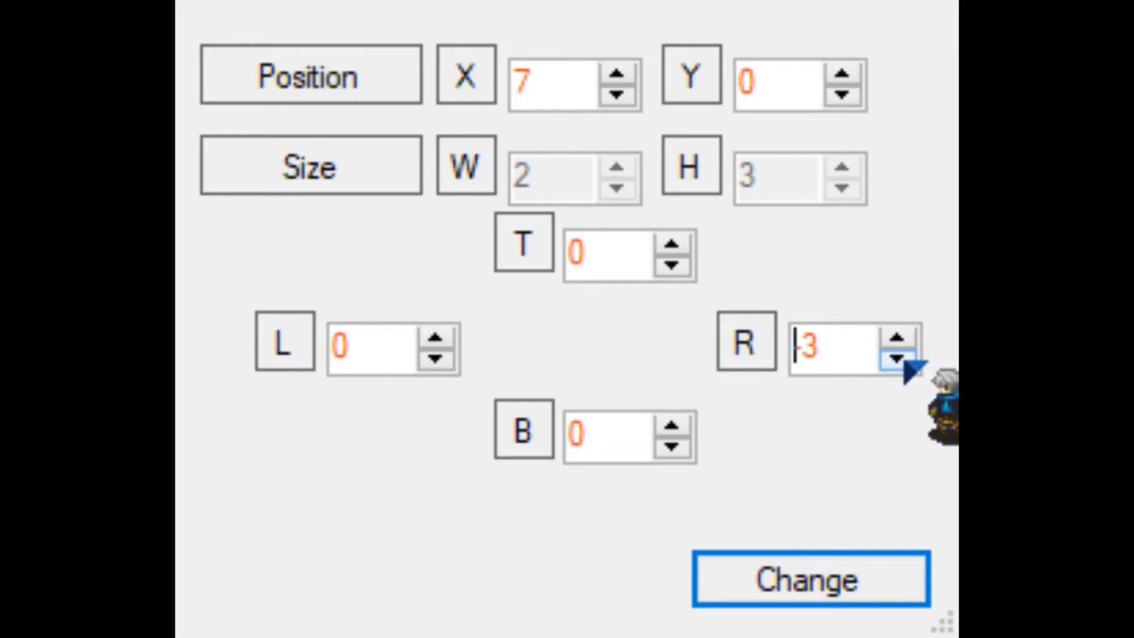
pyautogui.click(903, 359)
pyautogui.click(888, 339)
pyautogui.click(889, 339)
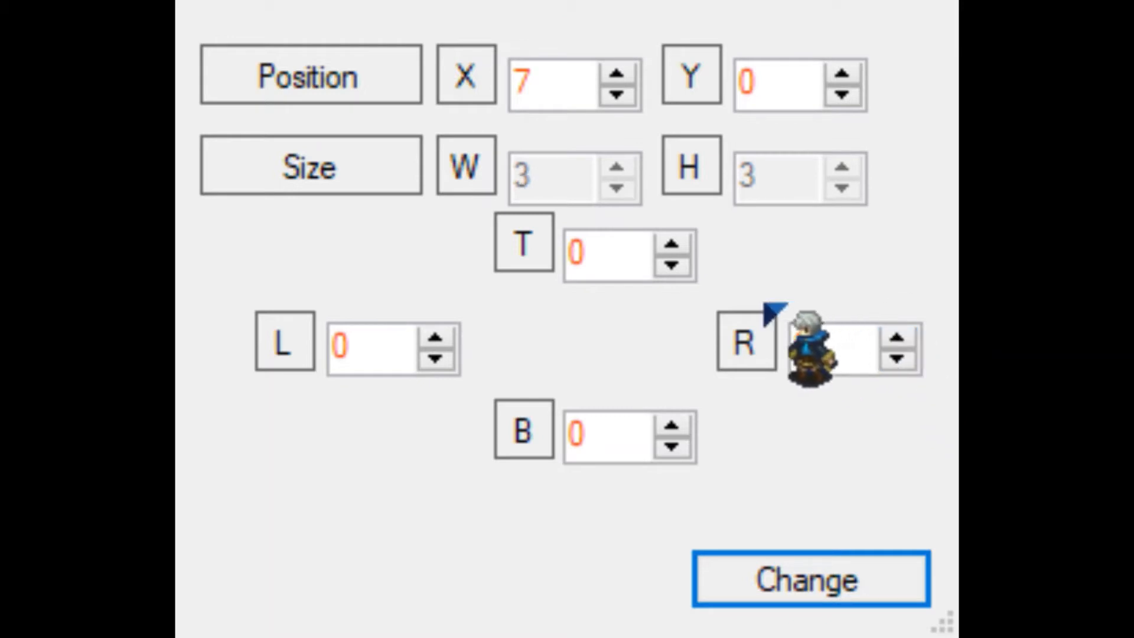
# Try setting the T and B offsets of the tile change to 1, and return both to 0.
pyautogui.click(671, 246)
pyautogui.click(671, 425)
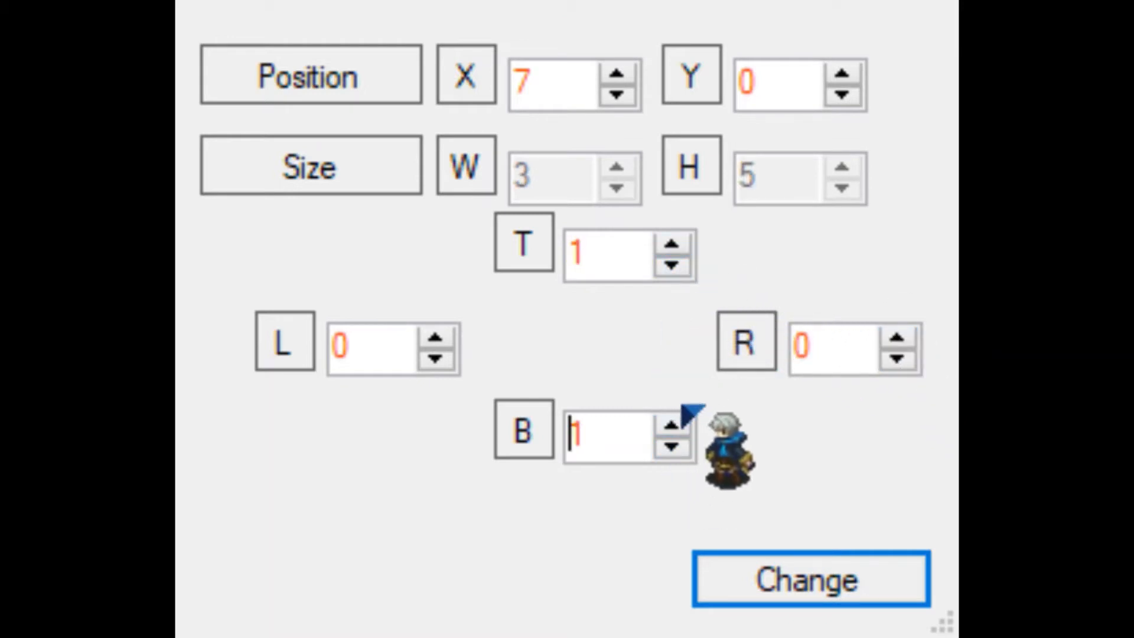
pyautogui.click(671, 265)
pyautogui.click(671, 449)
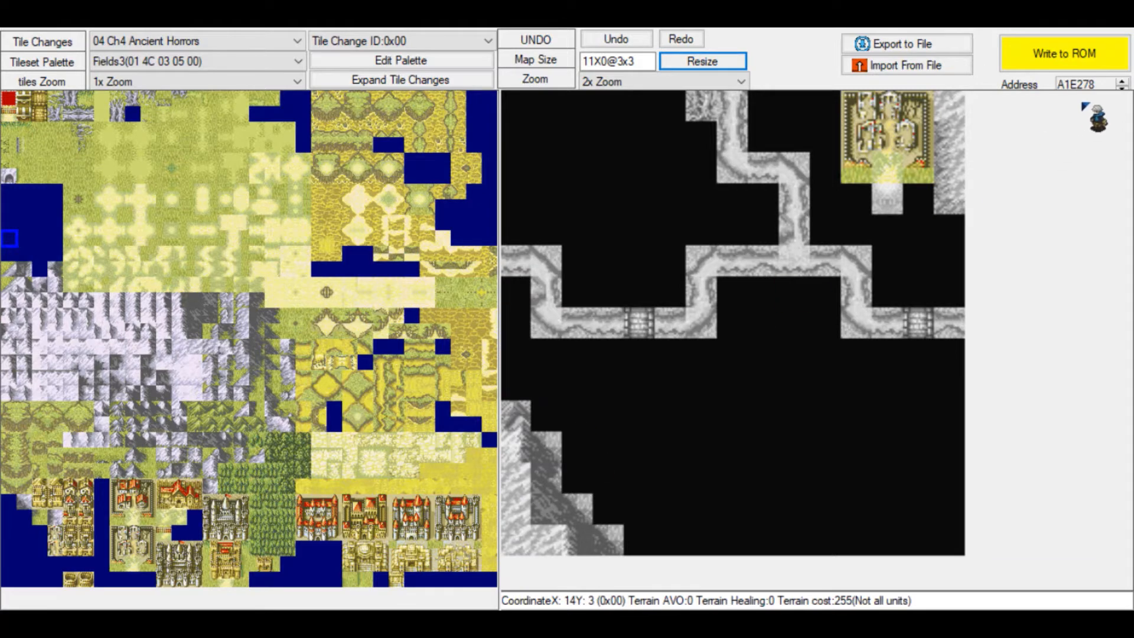
# Write tile change 0x00 to the ROM at position X 11, Y 0 and step through the following tile changes from ID 0x01.
pyautogui.click(1062, 53)
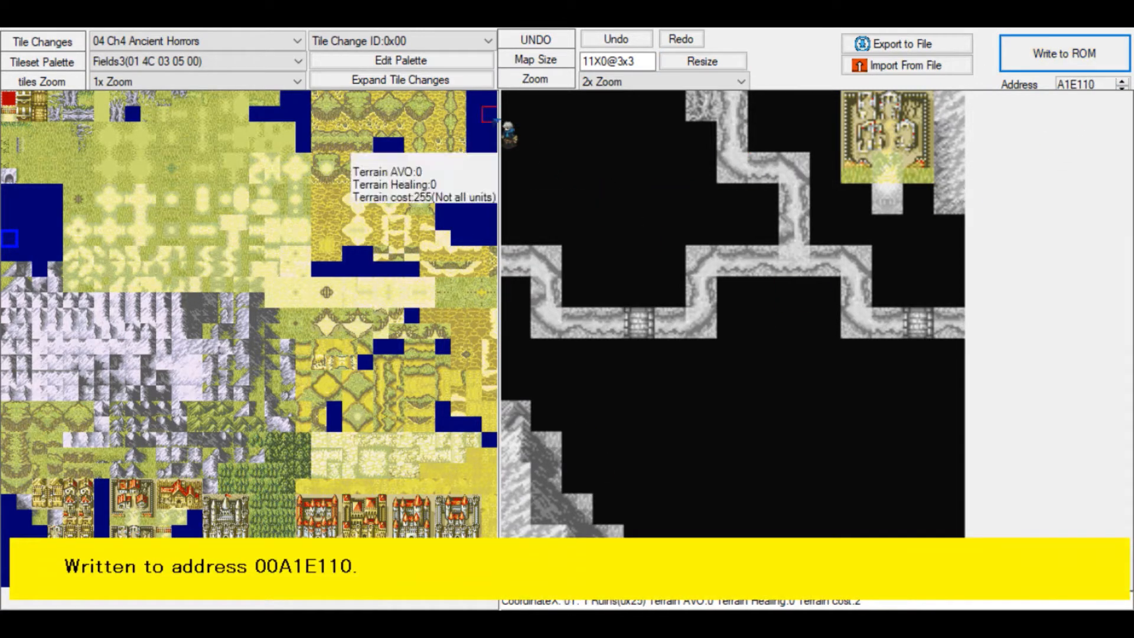
pyautogui.scroll(-1, 418, 45)
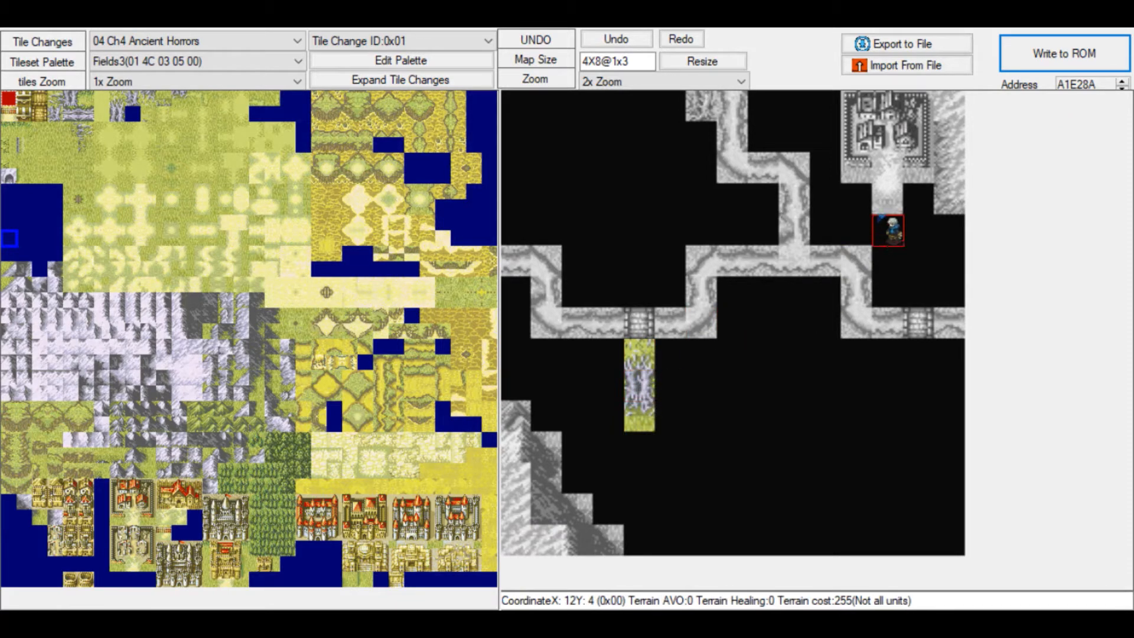
pyautogui.scroll(-1, 390, 39)
pyautogui.scroll(-1, 391, 39)
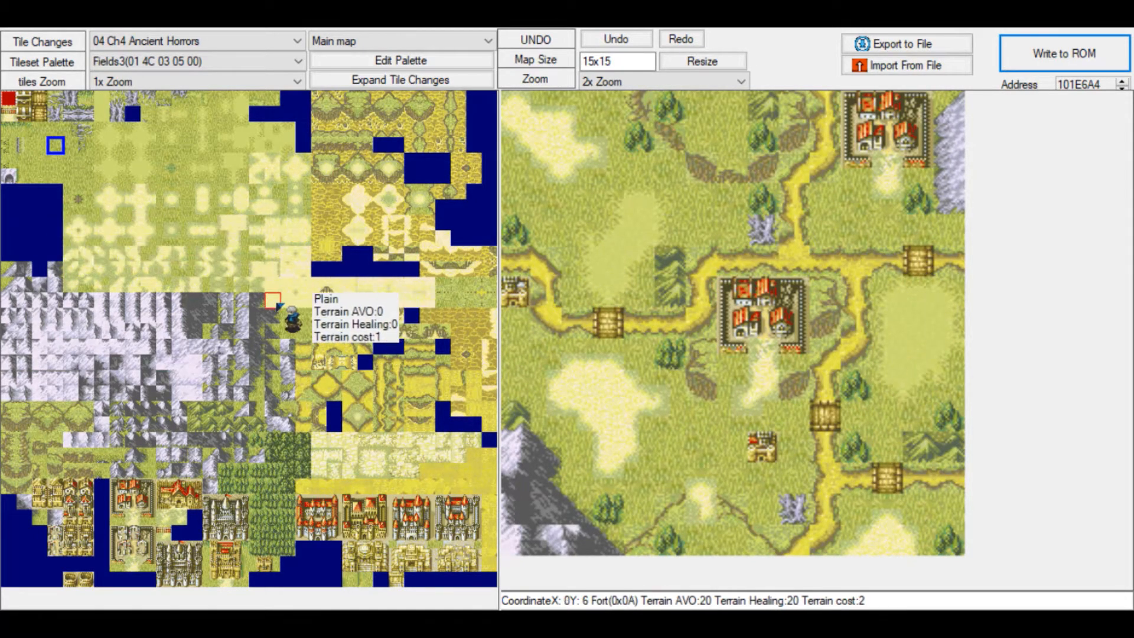
# Place a plain ground tile at X 6, Y 11 on the main map and write the map to the ROM.
pyautogui.click(273, 286)
pyautogui.click(700, 446)
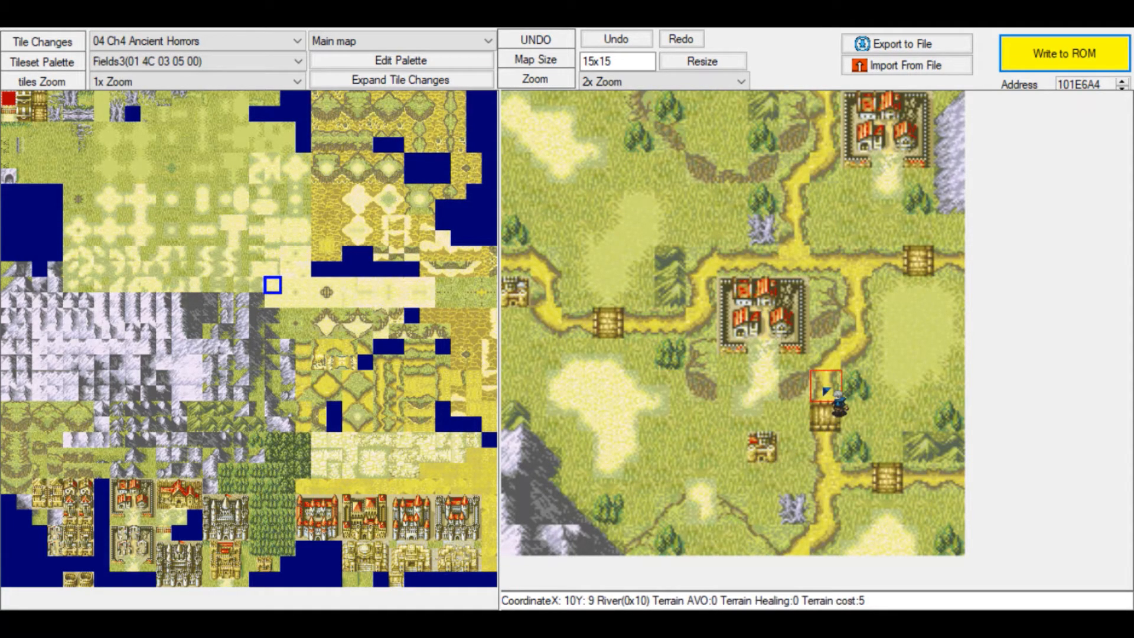
pyautogui.click(1063, 54)
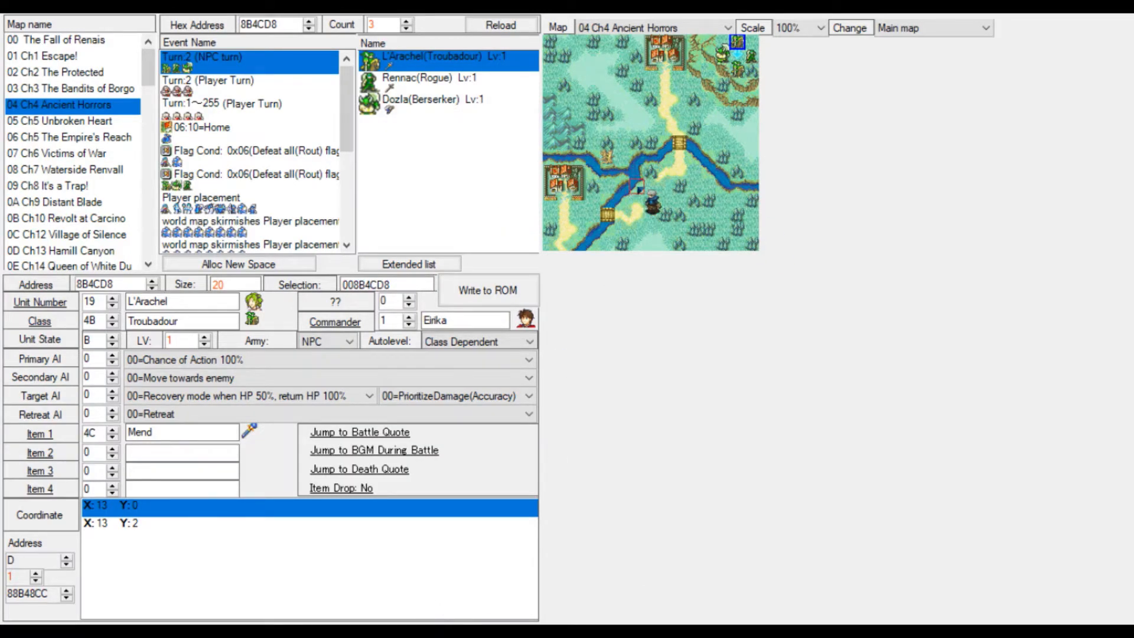
# Switch to the unit placement editor, set the map scale to 200% and reselect Ch4 Ancient Horrors to refresh its map.
pyautogui.scroll(1, 809, 28)
pyautogui.scroll(-4, 808, 28)
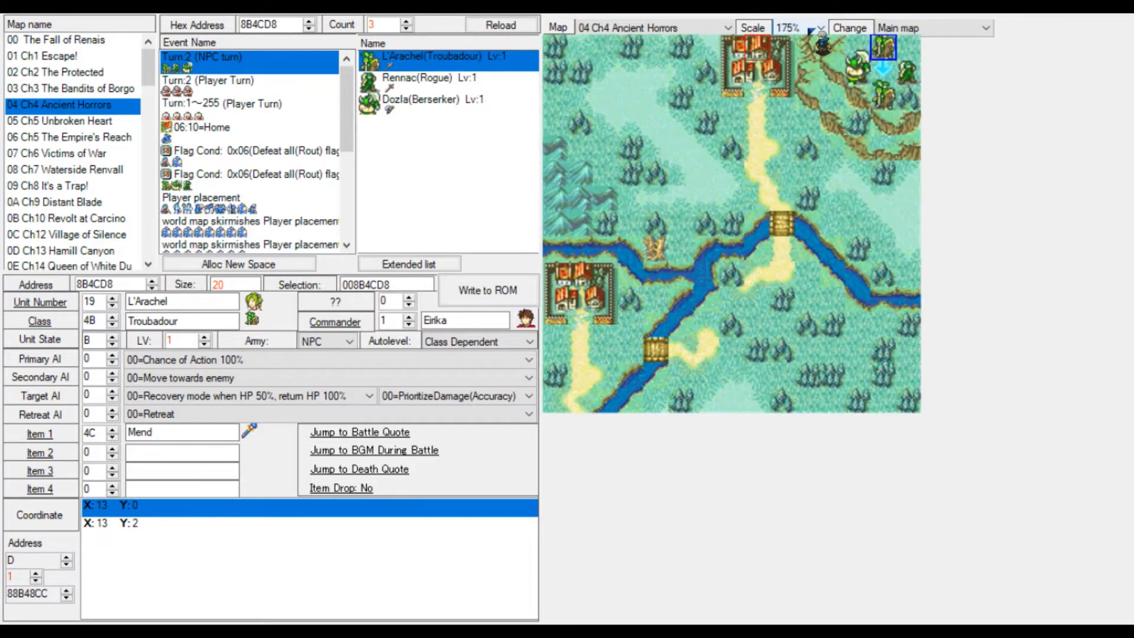
pyautogui.scroll(-1, 810, 28)
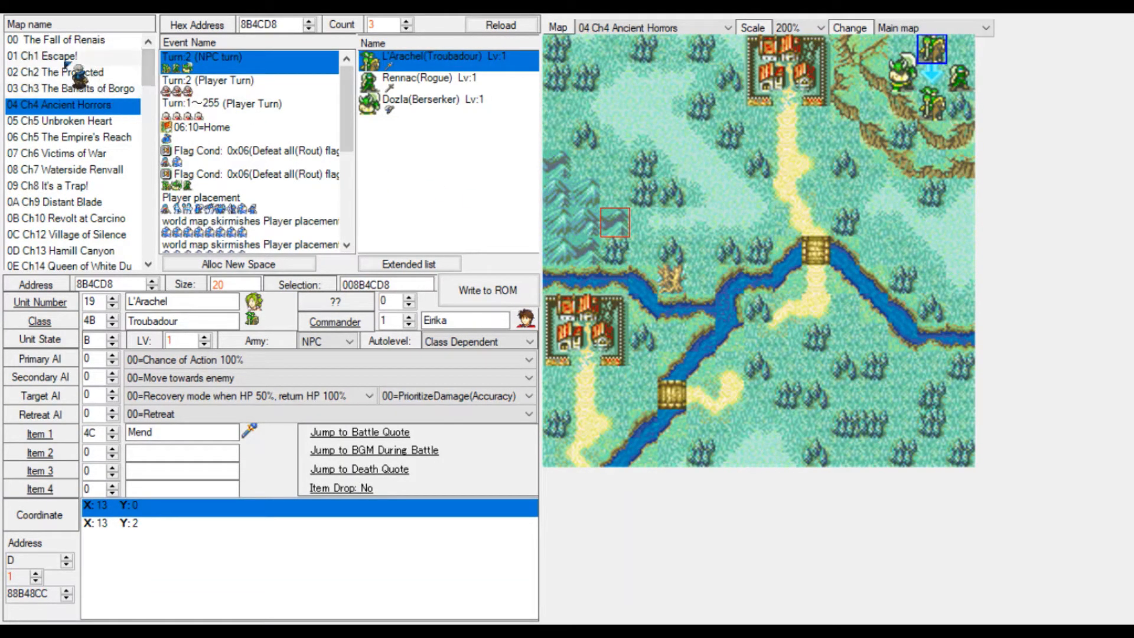
pyautogui.click(99, 90)
pyautogui.click(98, 105)
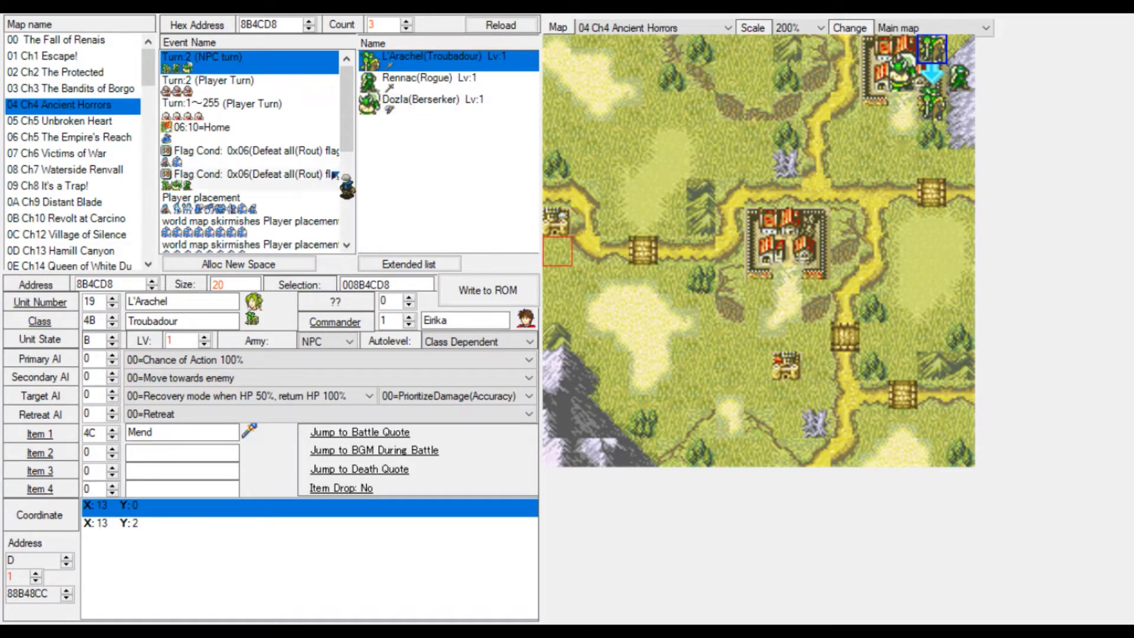
# In the 06:10=Home event, set Lute's starting coordinate to X 12, Y 2 at the upper town's entrance and write it to the ROM.
pyautogui.click(242, 93)
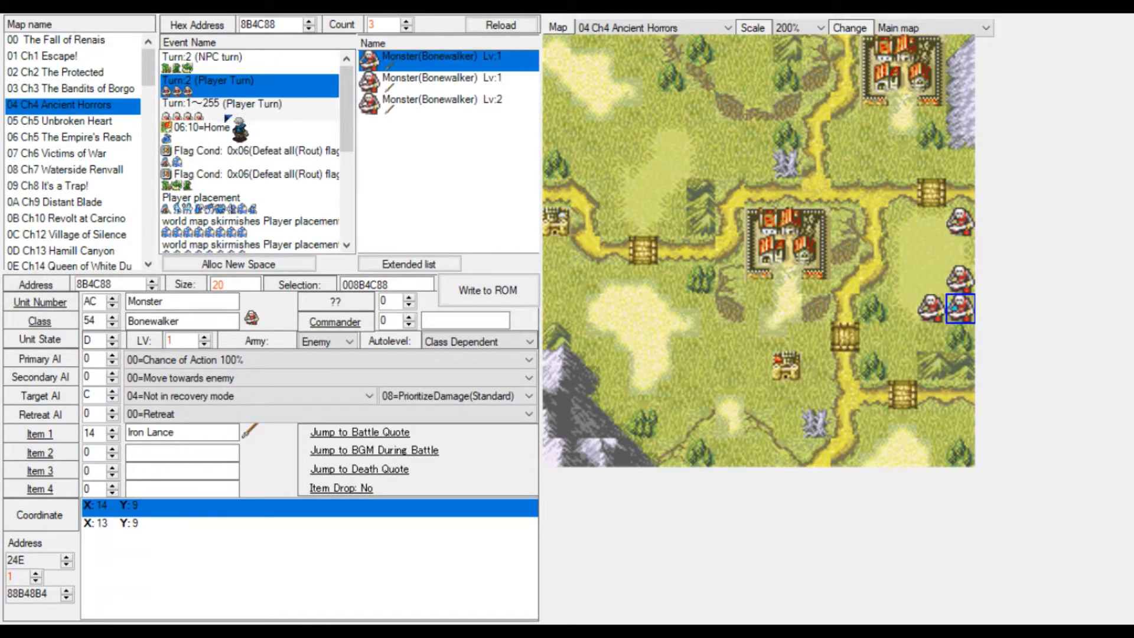
pyautogui.click(214, 133)
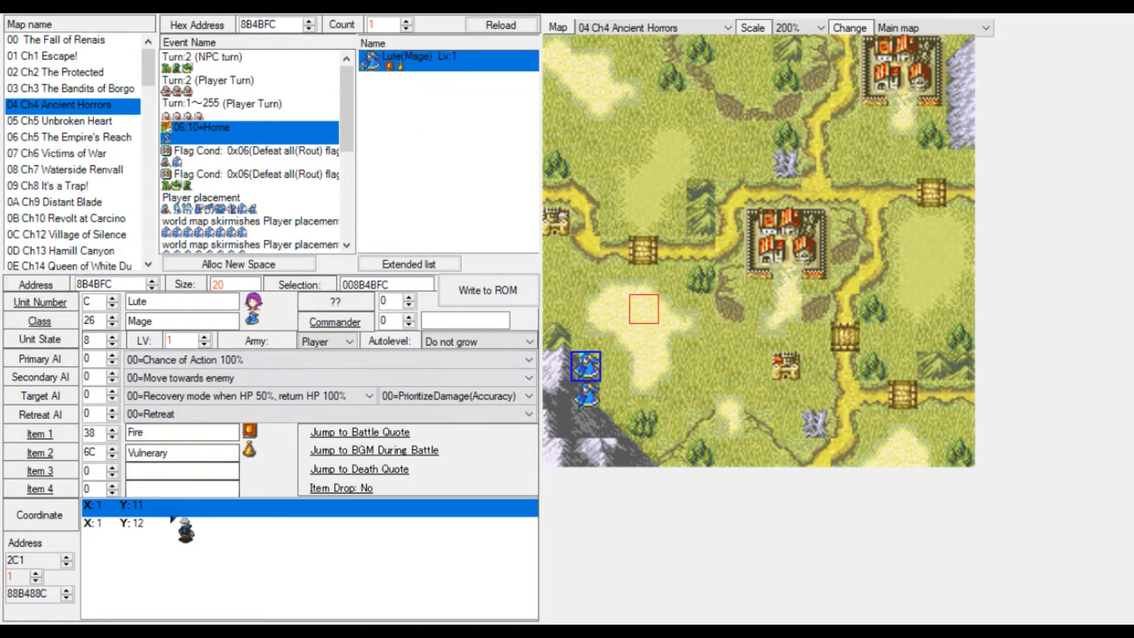
pyautogui.click(911, 108)
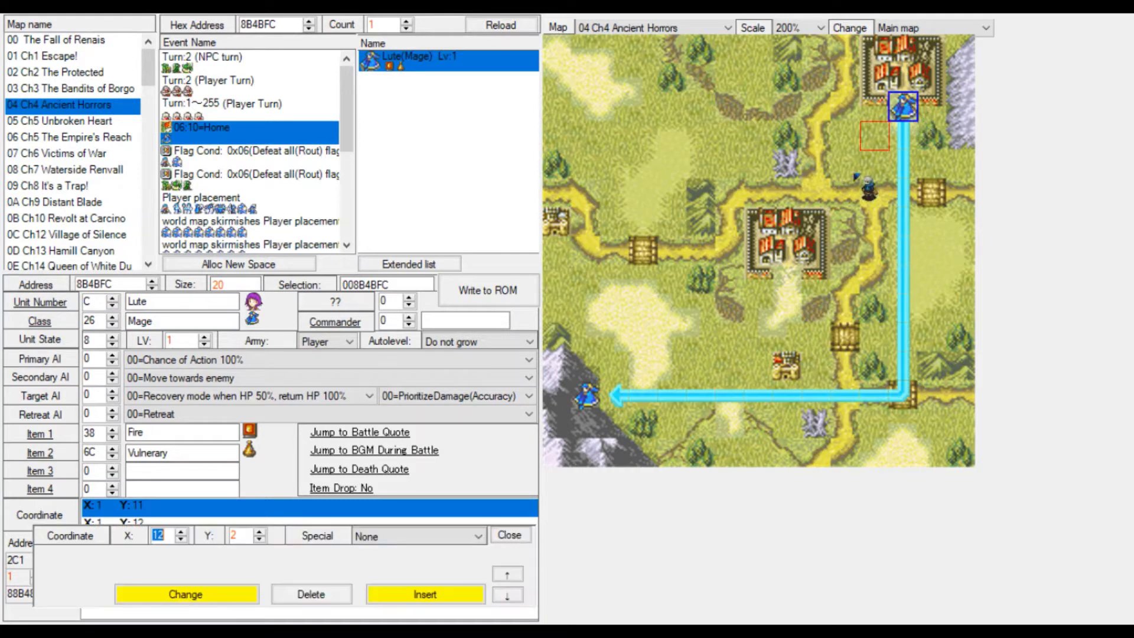
pyautogui.click(473, 286)
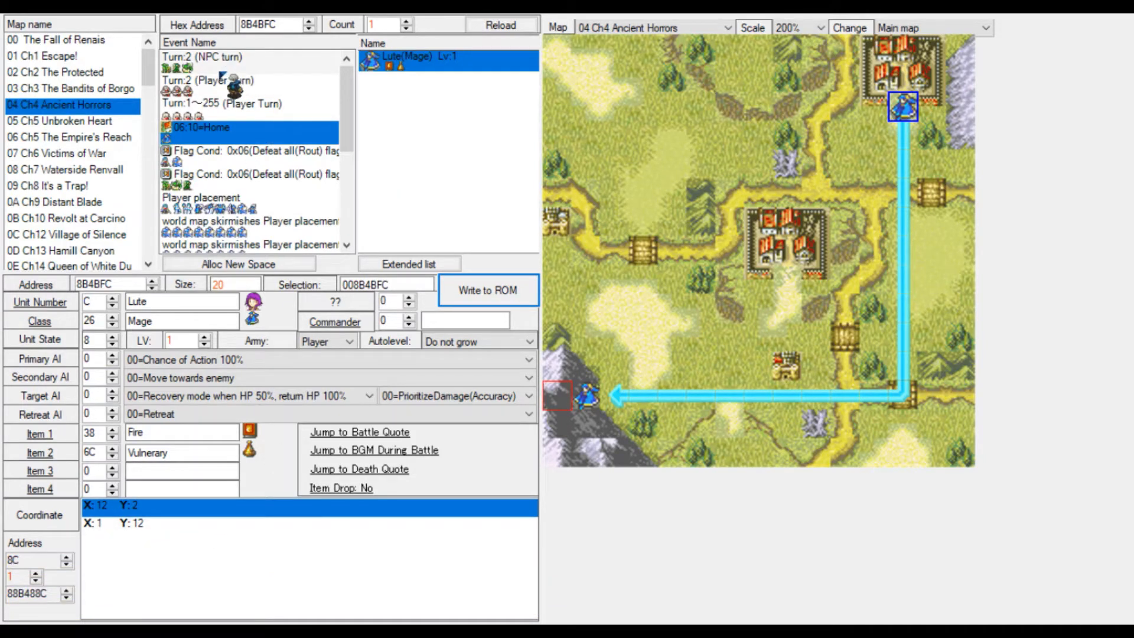
# Set Lute's destination coordinate to X 12, Y 3 and write it to the ROM.
pyautogui.click(177, 524)
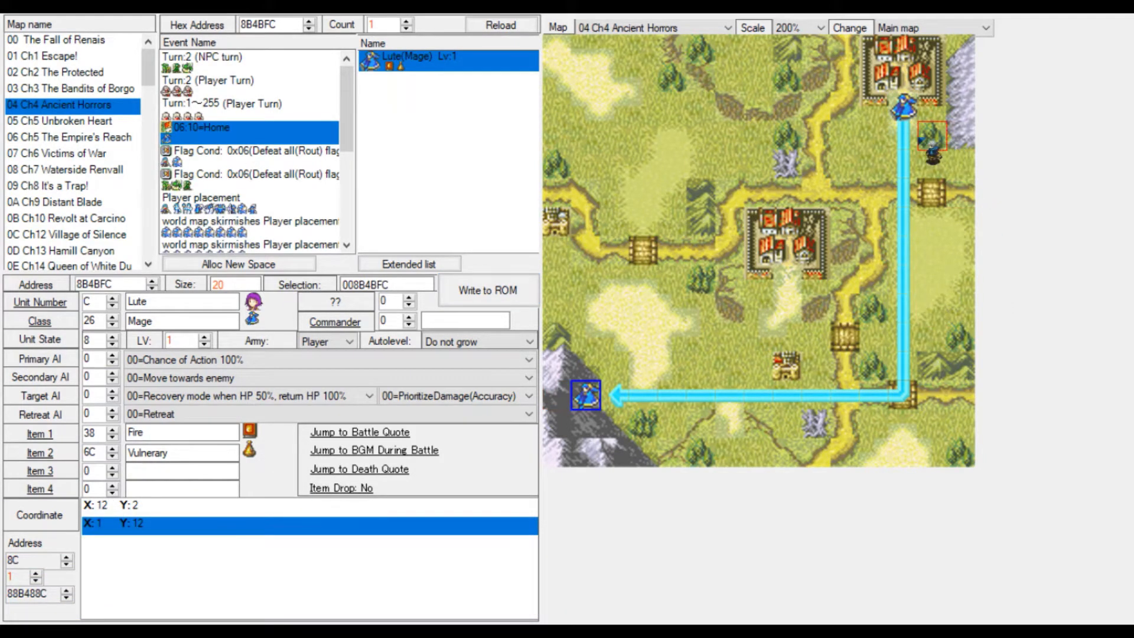
pyautogui.click(902, 134)
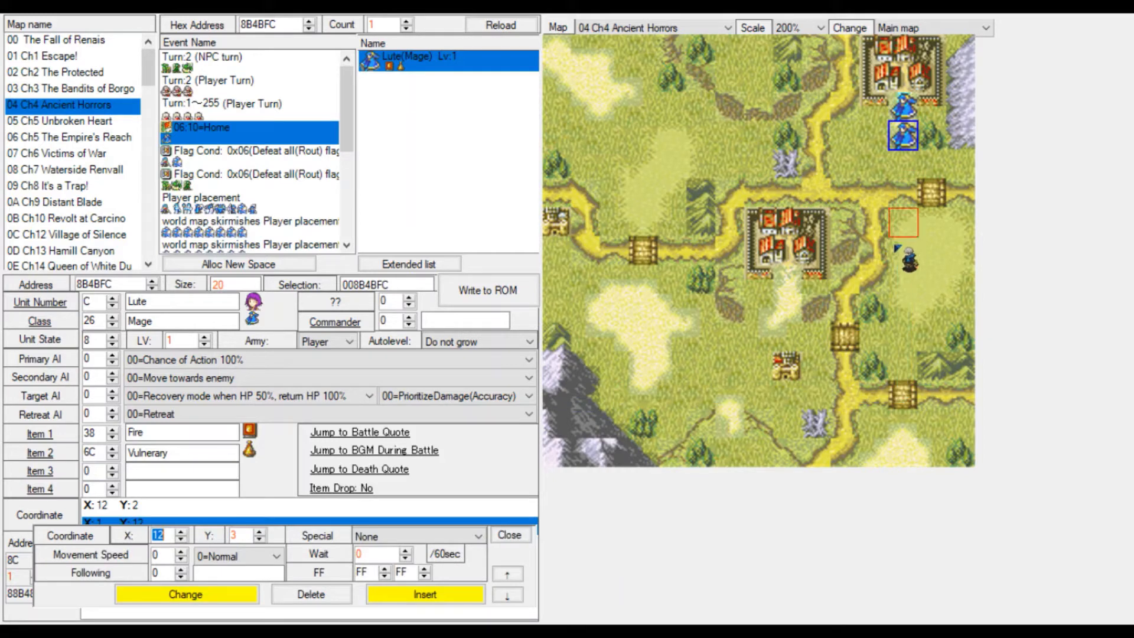
pyautogui.click(471, 288)
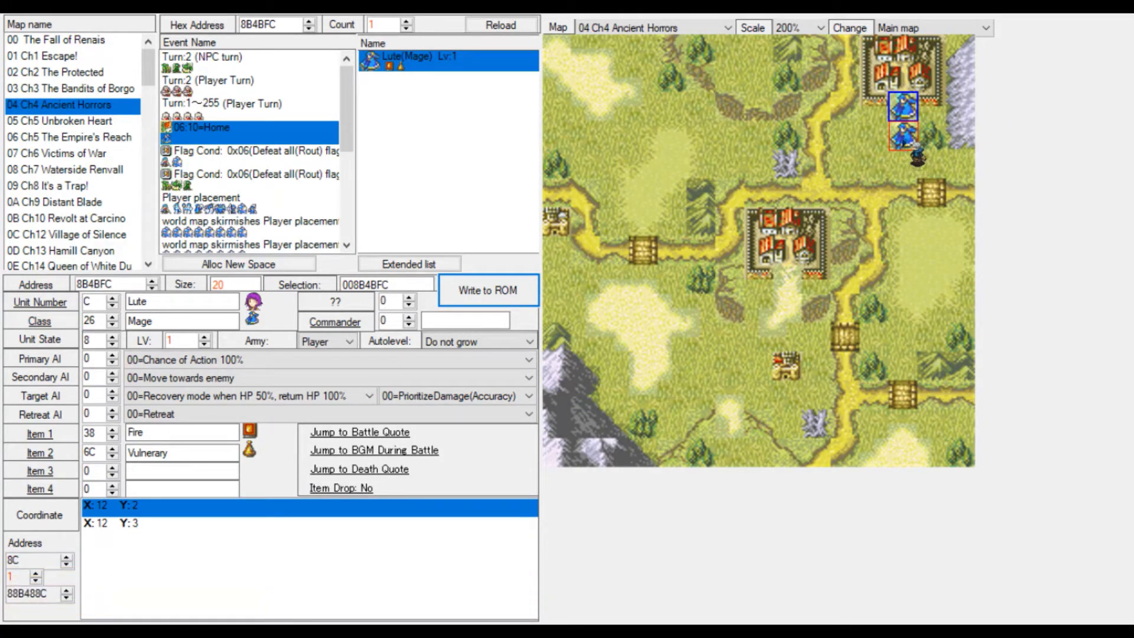
# In the turn 2 NPC event, set L'Arachel's starting coordinate to X 7, Y 0 and write it to the ROM.
pyautogui.click(225, 58)
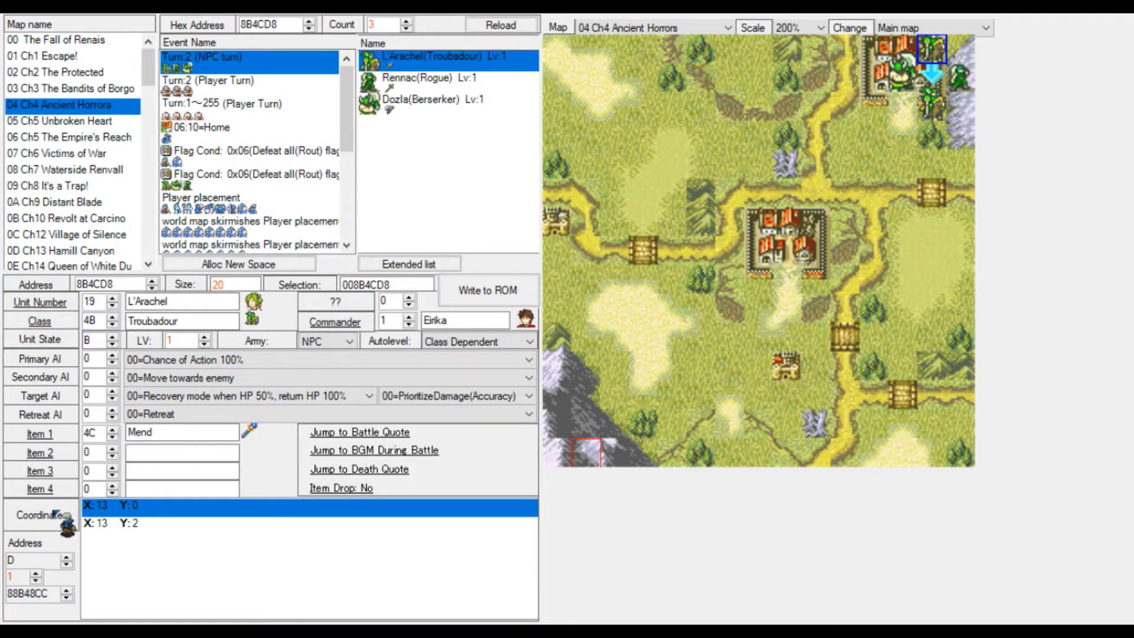
pyautogui.click(140, 524)
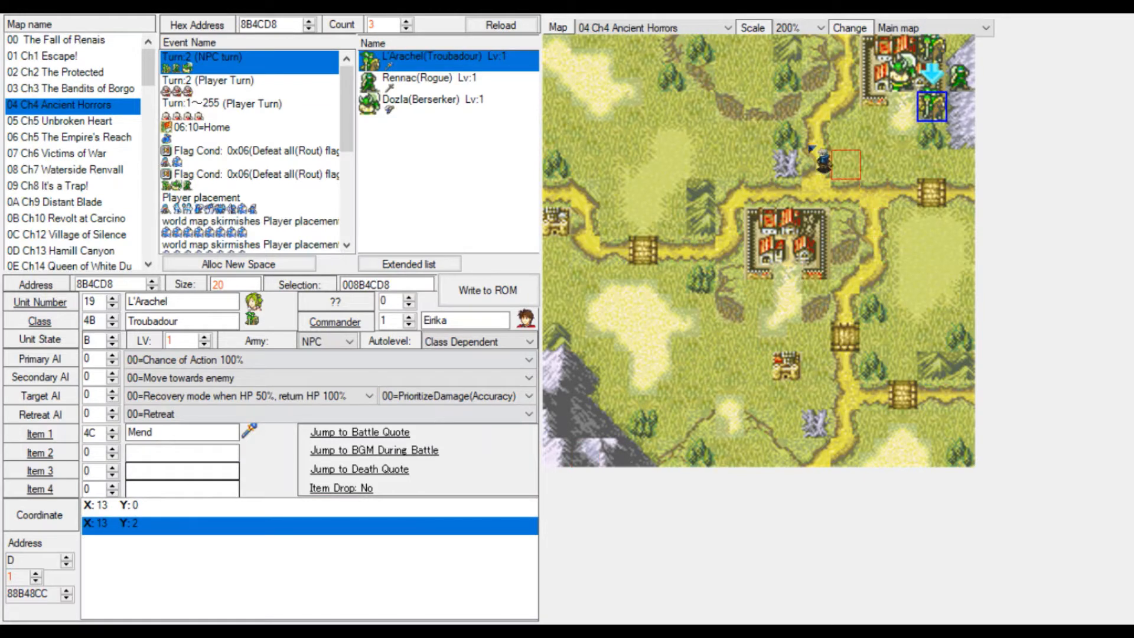
pyautogui.click(162, 511)
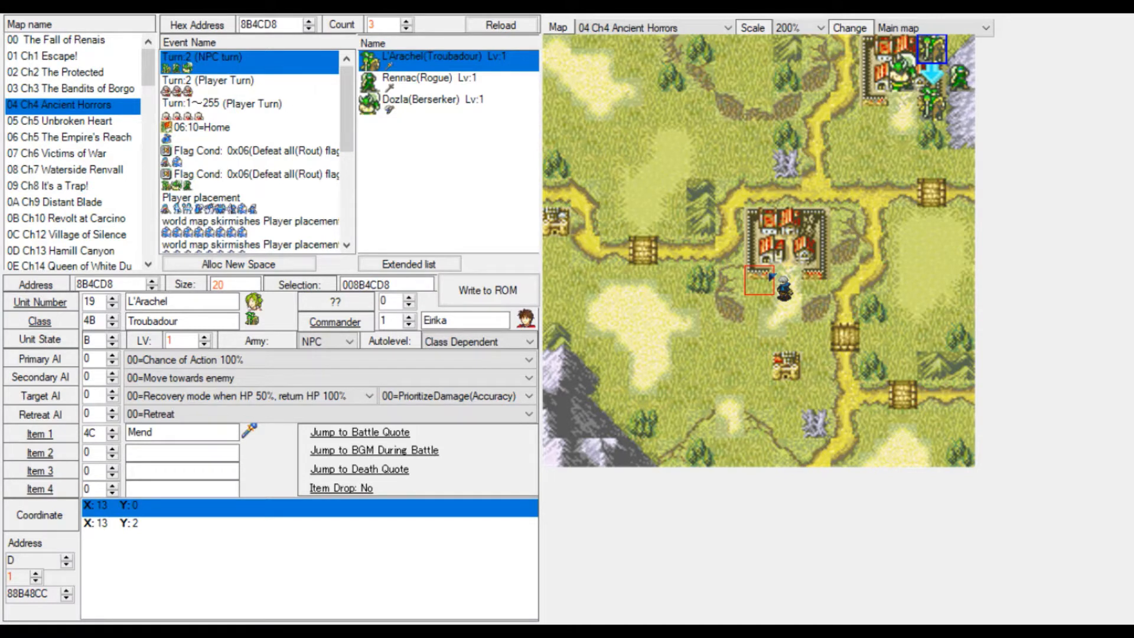
pyautogui.moveTo(772, 276); pyautogui.dragTo(780, 185)
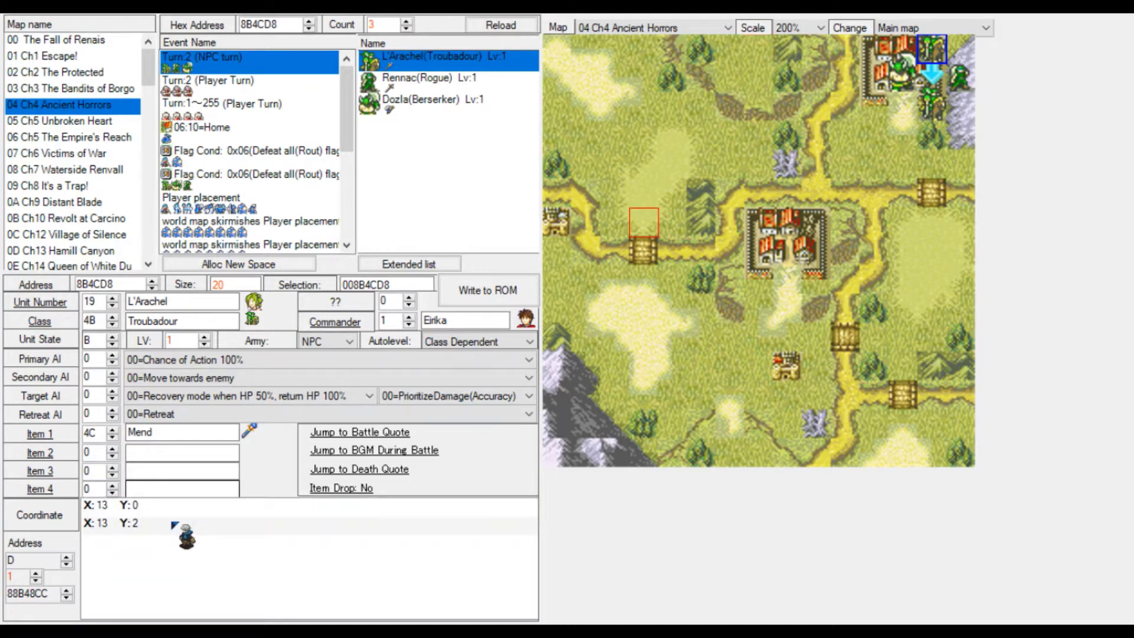
pyautogui.click(258, 522)
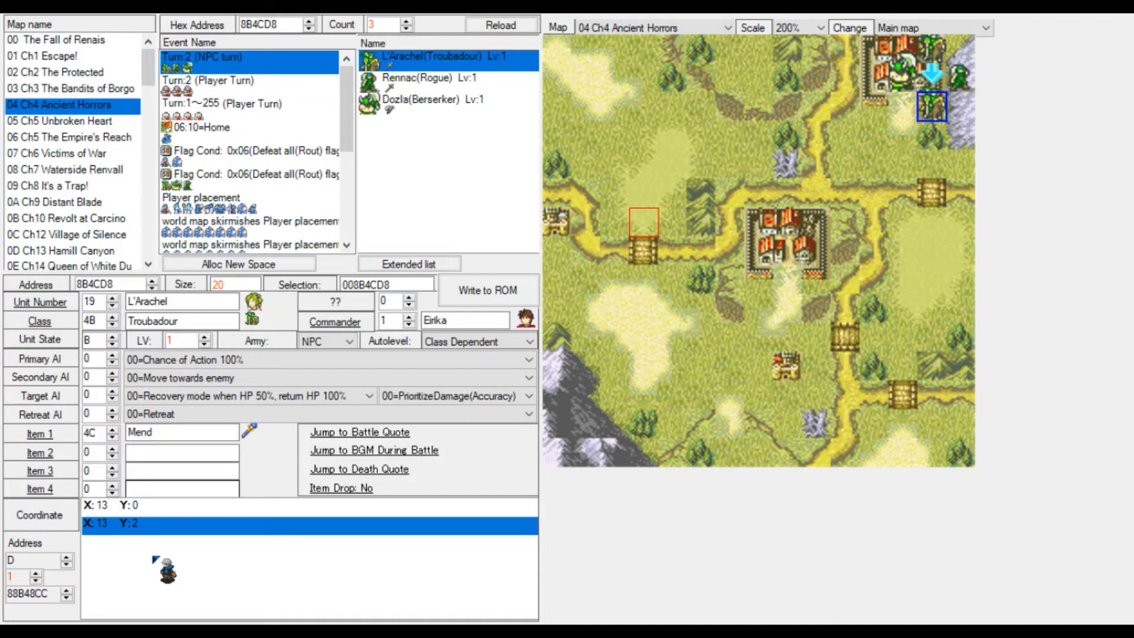
pyautogui.click(152, 508)
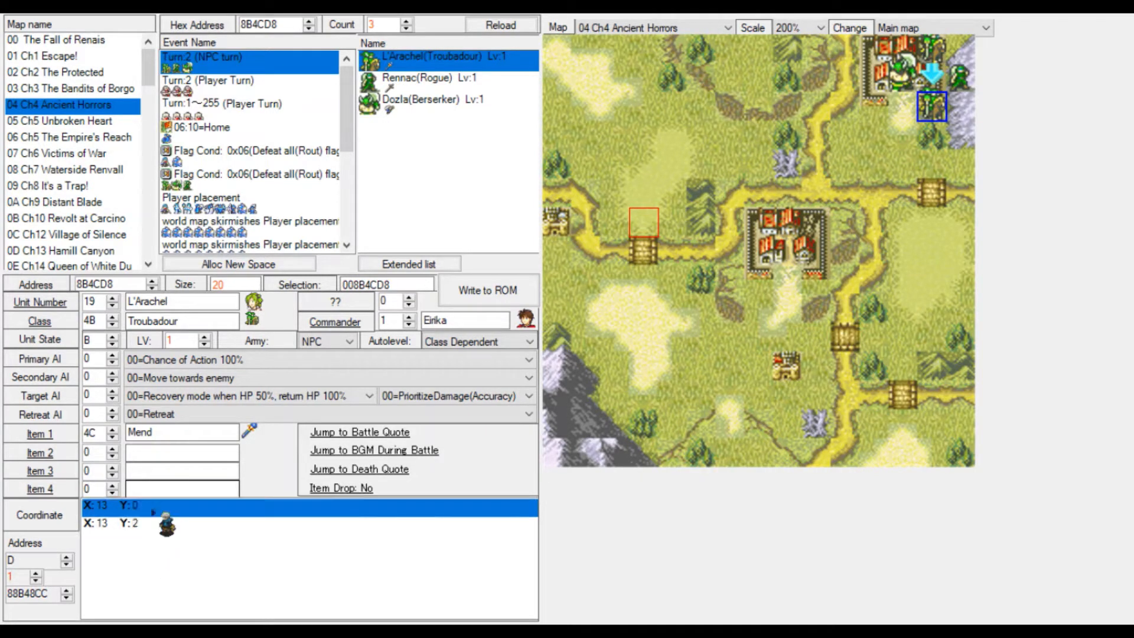
pyautogui.click(766, 57)
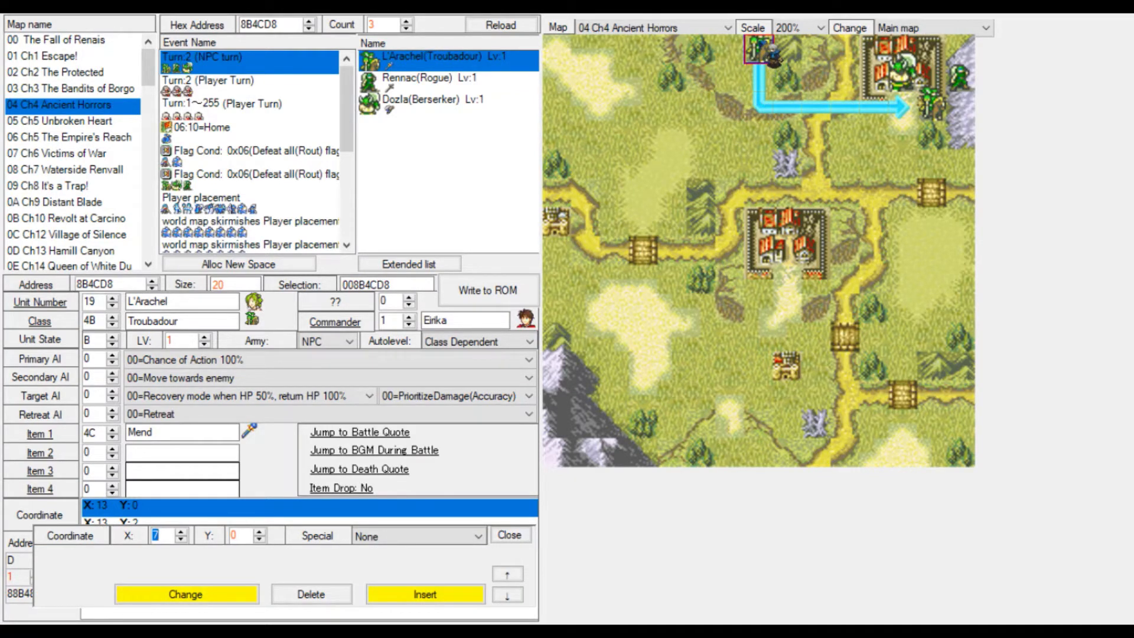
pyautogui.click(501, 291)
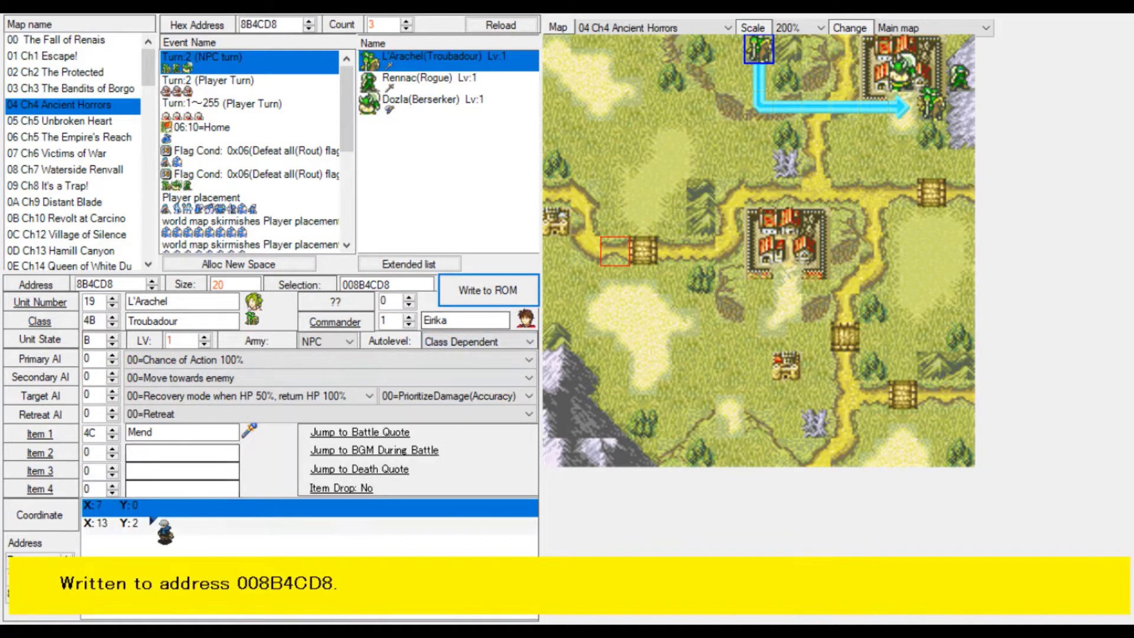
# Set L'Arachel's destination coordinate to X 8, Y 1 and write it to the ROM.
pyautogui.click(758, 77)
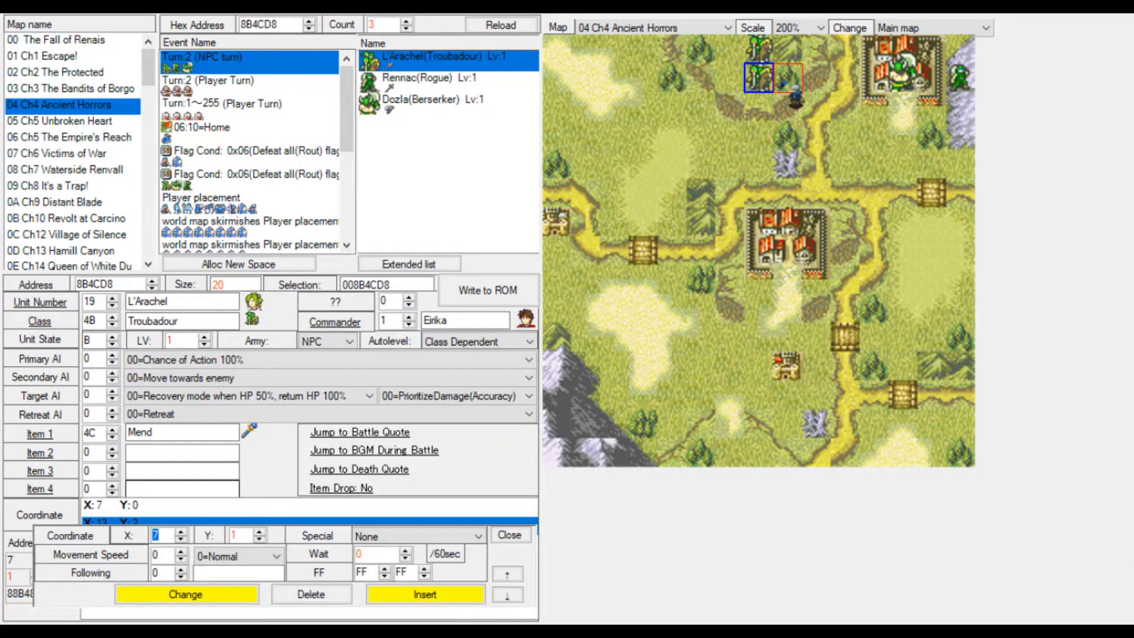
pyautogui.click(781, 83)
pyautogui.click(493, 301)
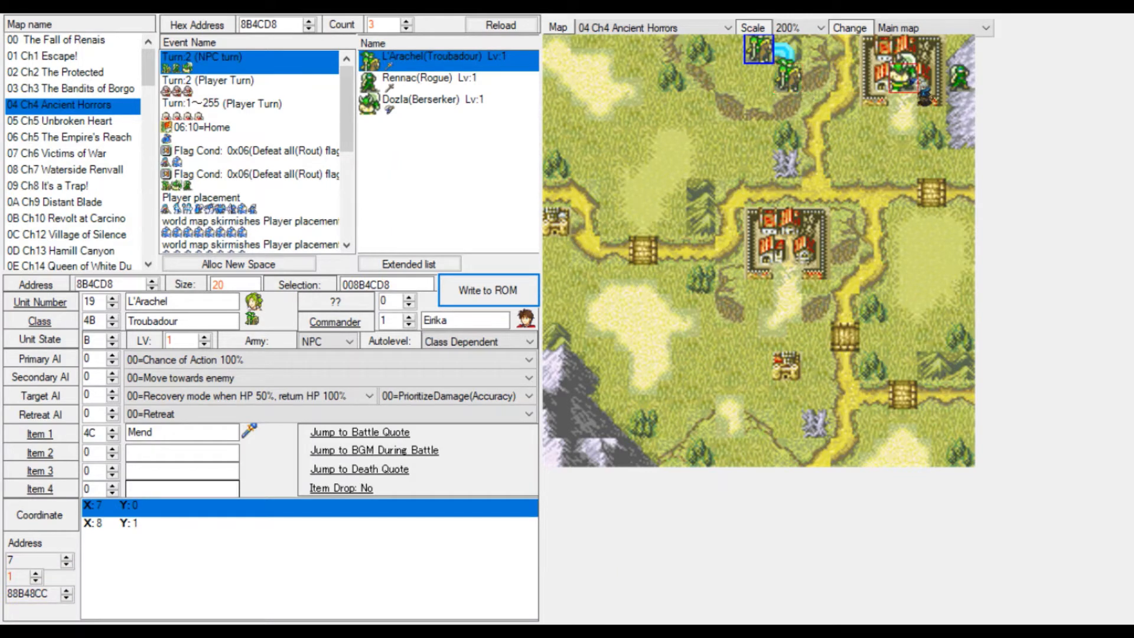
pyautogui.click(207, 523)
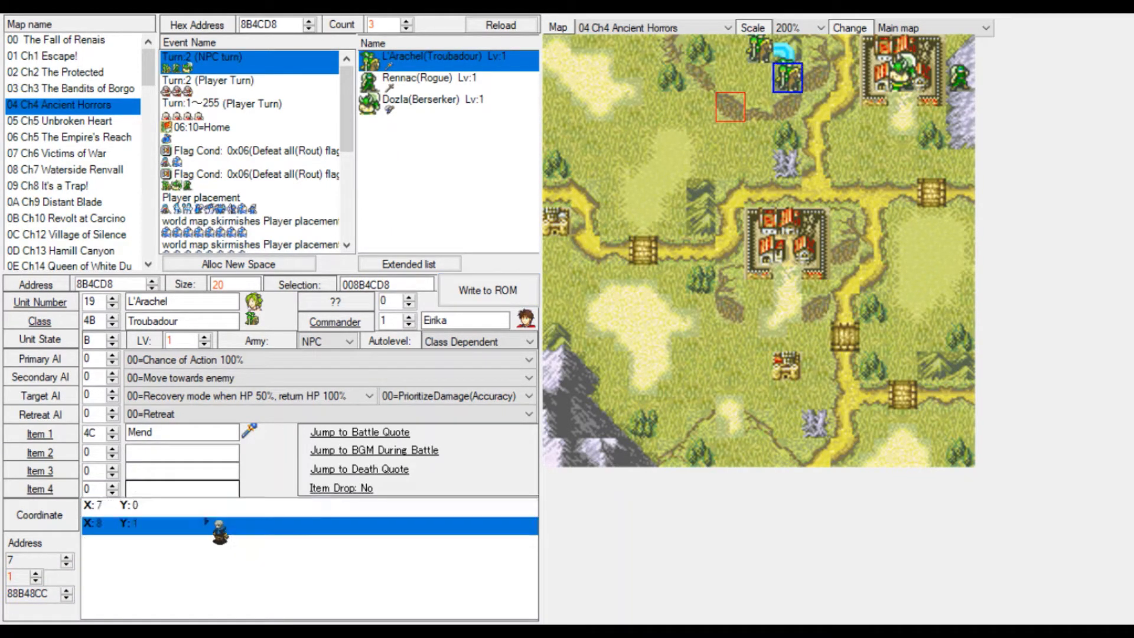
pyautogui.click(169, 505)
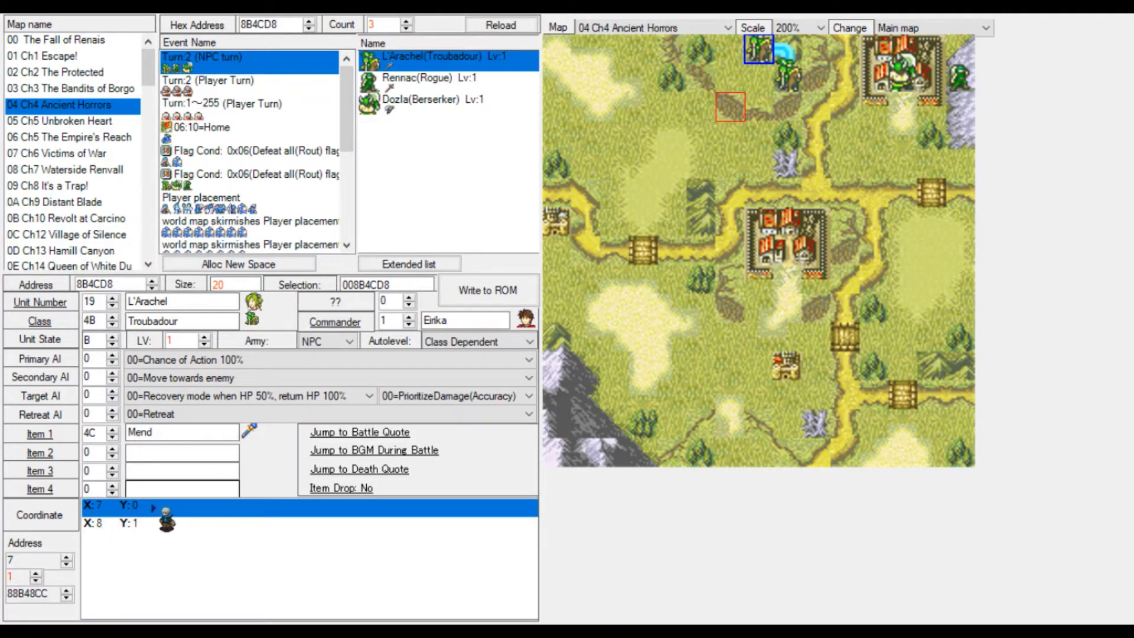
pyautogui.moveTo(153, 507)
pyautogui.mouseDown()
pyautogui.moveTo(1050, 394)
pyautogui.moveTo(914, 254)
pyautogui.moveTo(929, 266)
pyautogui.mouseUp()
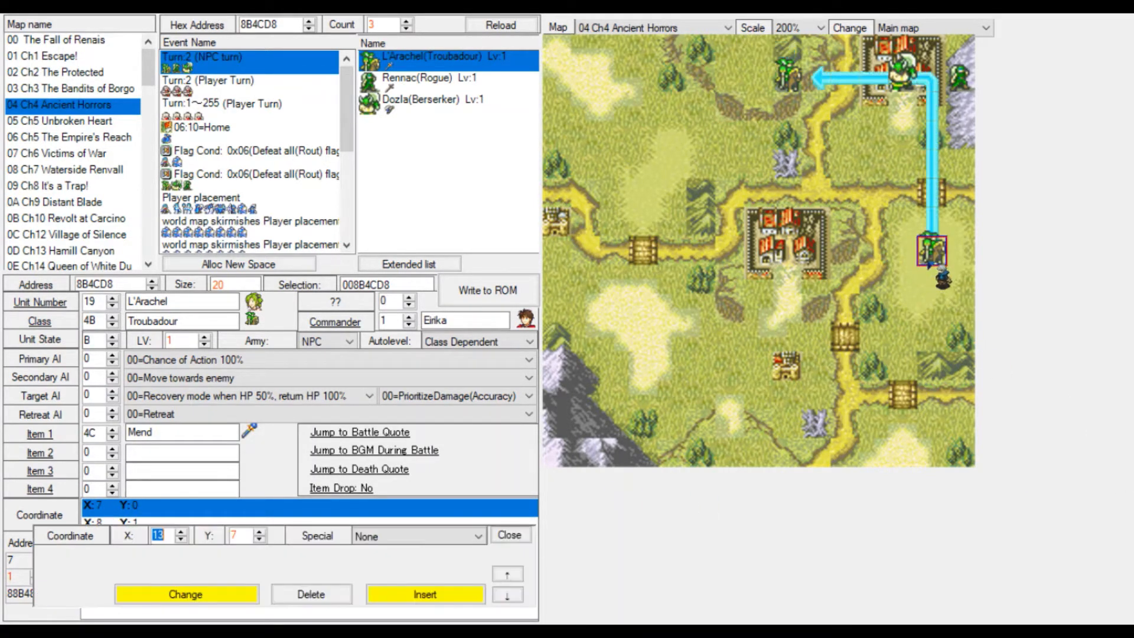
pyautogui.click(126, 522)
pyautogui.click(182, 502)
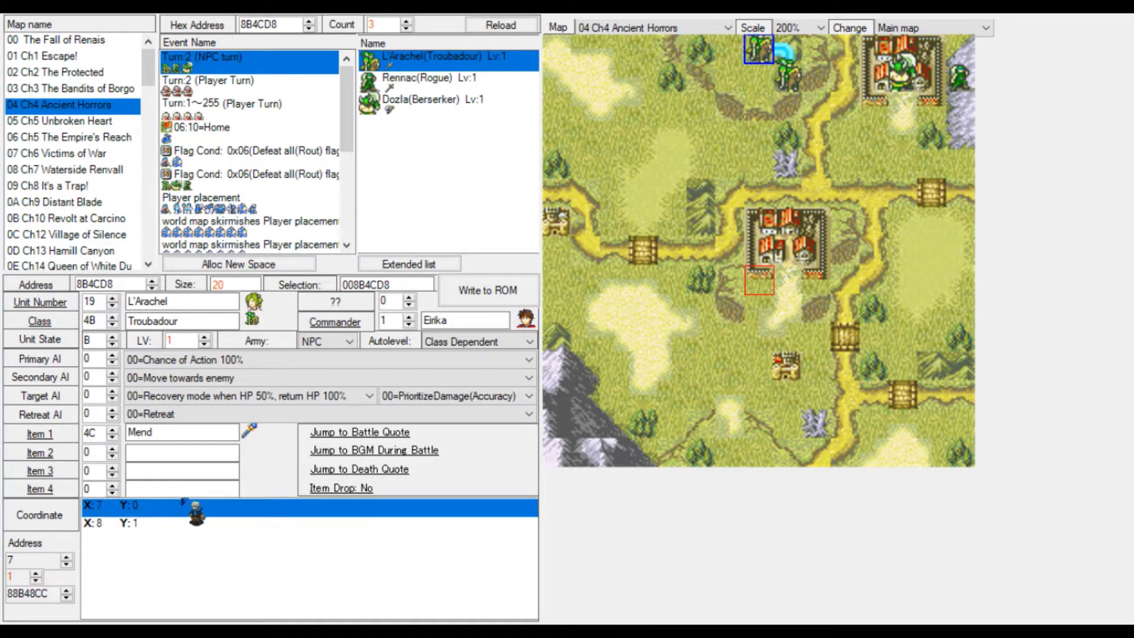
pyautogui.click(934, 258)
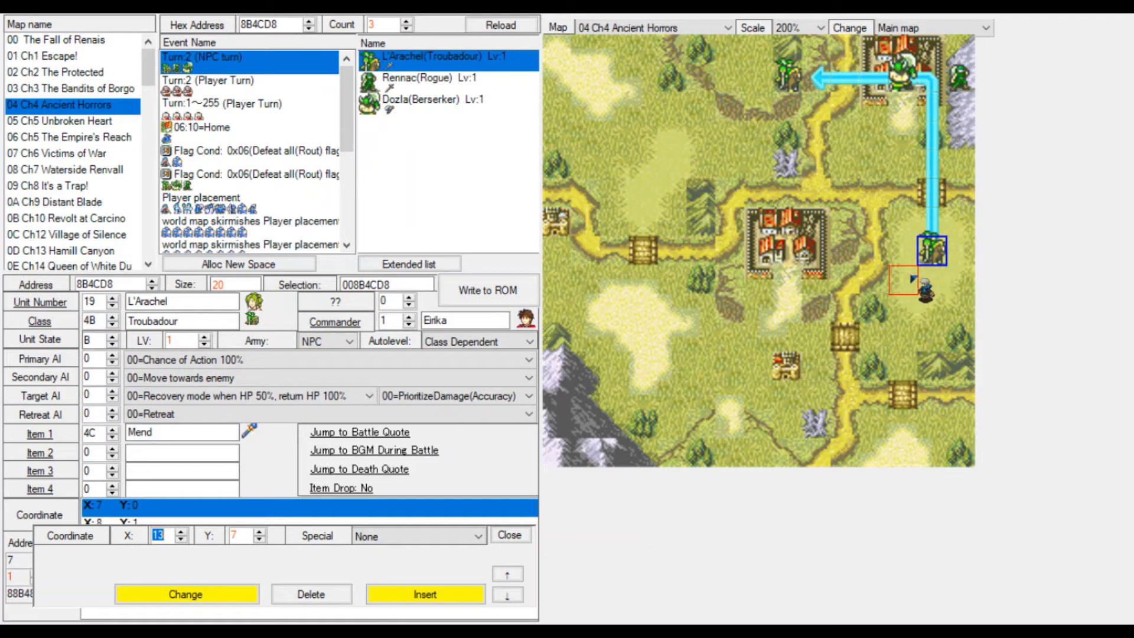
pyautogui.click(145, 519)
pyautogui.click(152, 509)
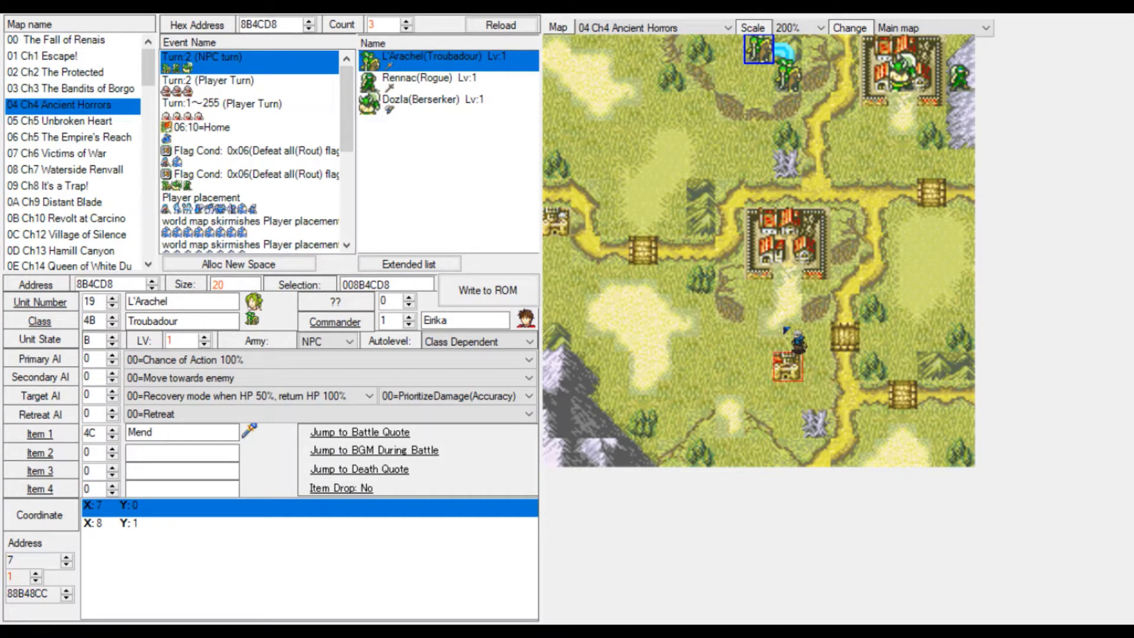
# Set Dozla's starting coordinate to X 6, Y 0 and destination to X 6, Y 1, writing each to the ROM.
pyautogui.click(890, 85)
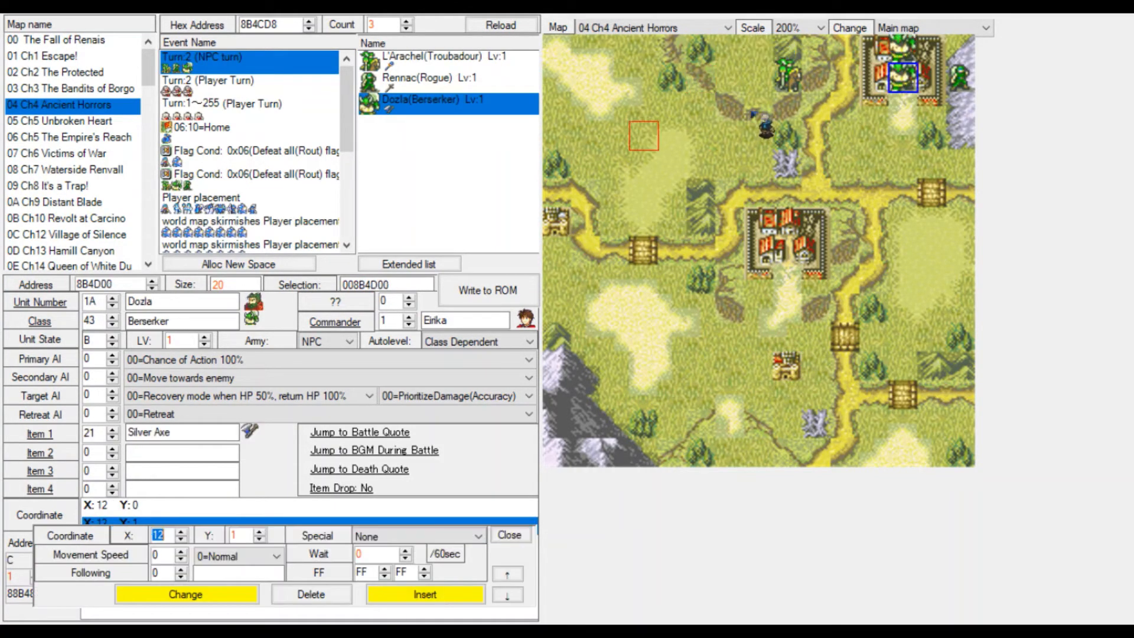
pyautogui.click(147, 507)
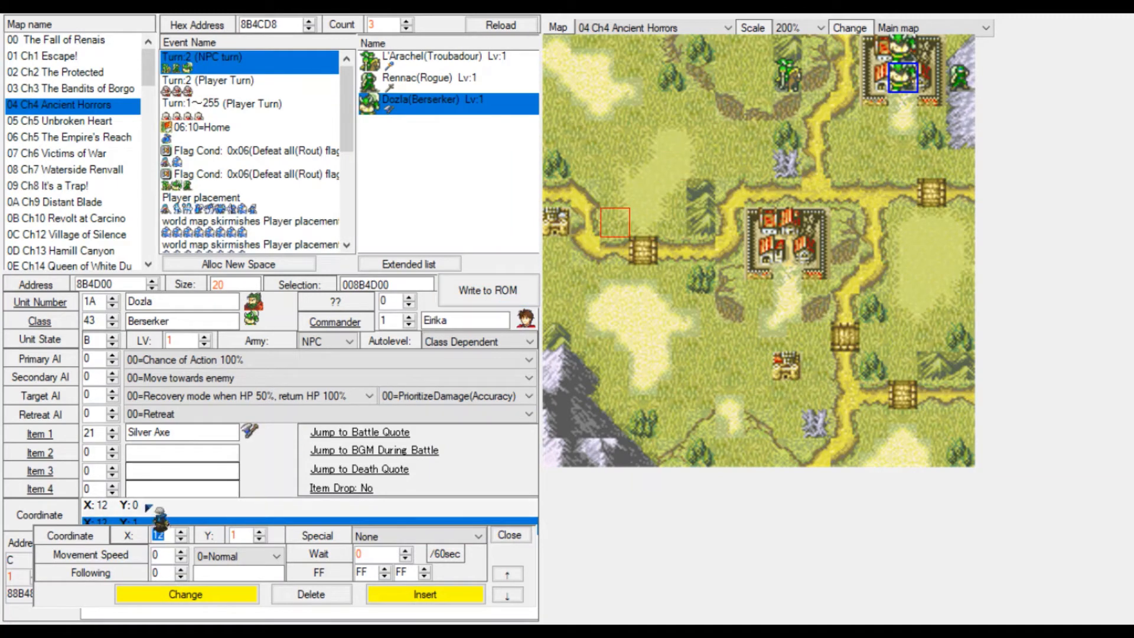
pyautogui.click(762, 51)
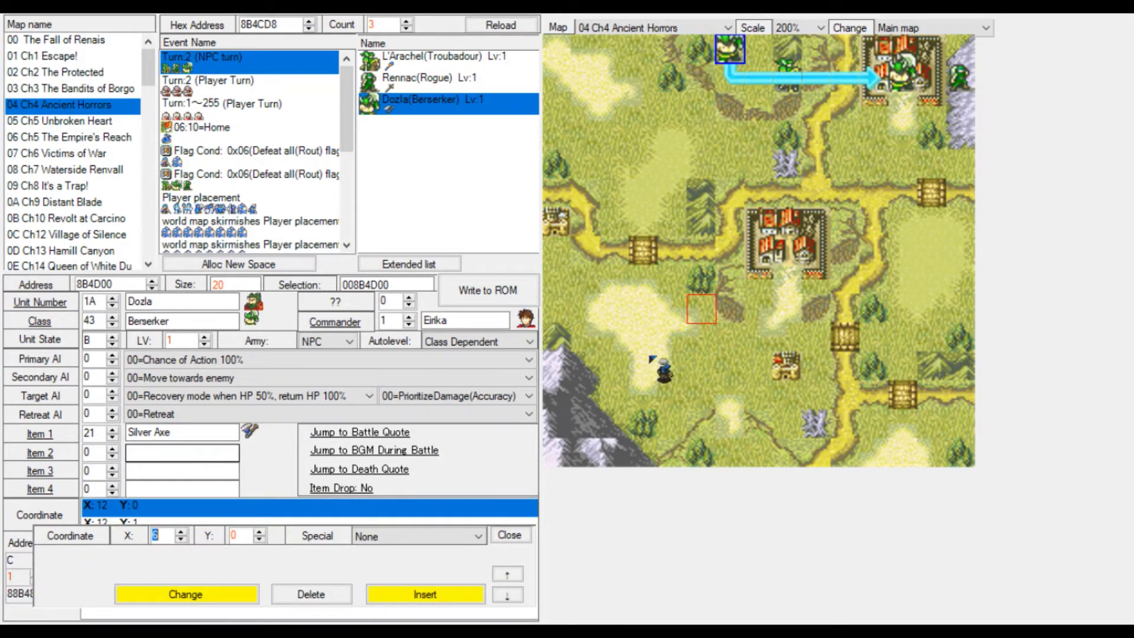
pyautogui.click(490, 274)
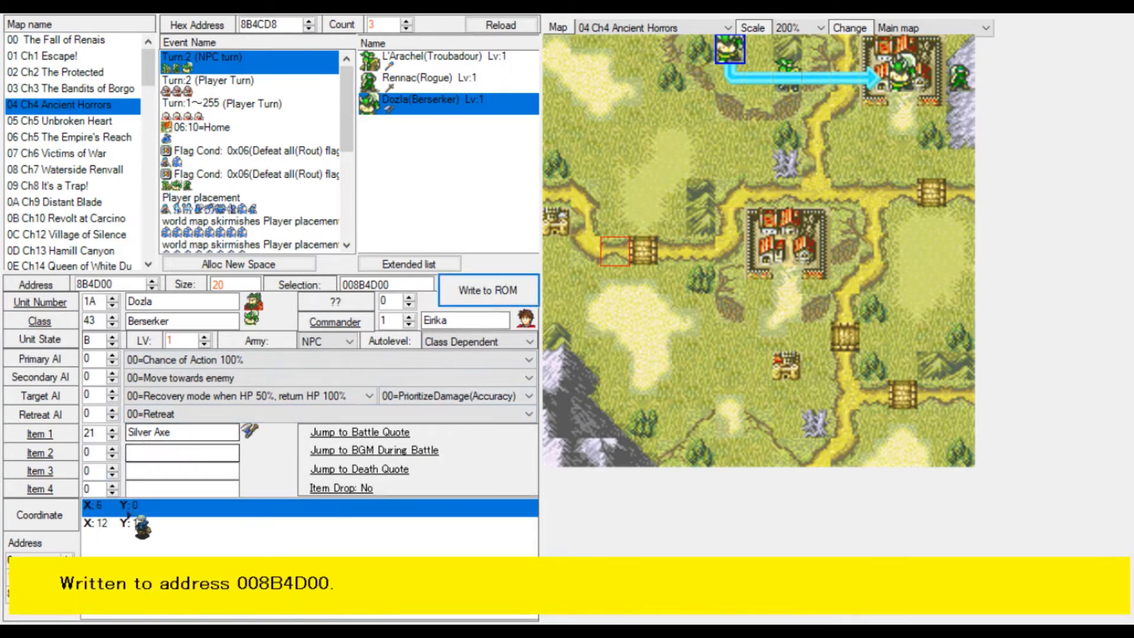
pyautogui.click(730, 79)
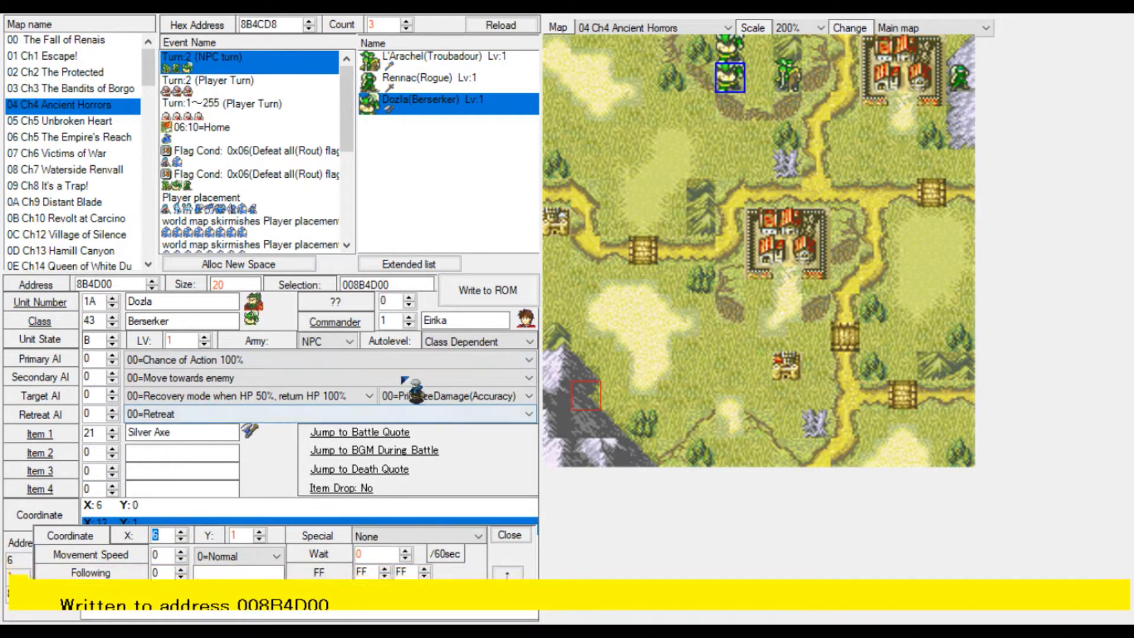
pyautogui.click(487, 290)
# Set Rennac's starting coordinate to X 7, Y 0 and destination to X 7, Y 1, writing each to the ROM.
pyautogui.click(965, 83)
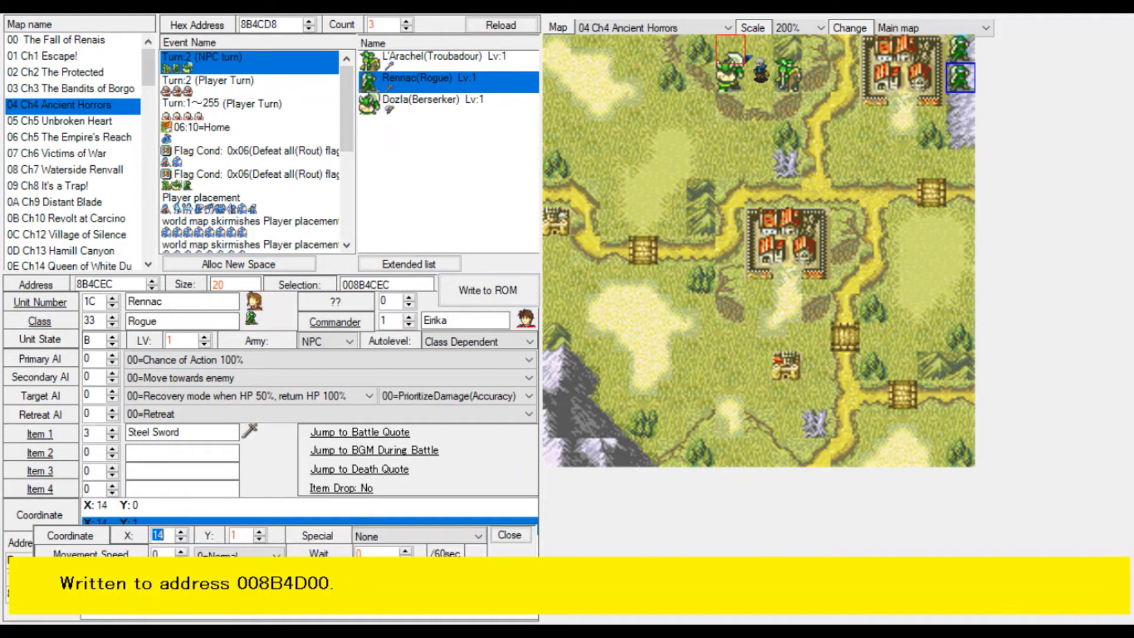
pyautogui.click(753, 58)
pyautogui.click(170, 509)
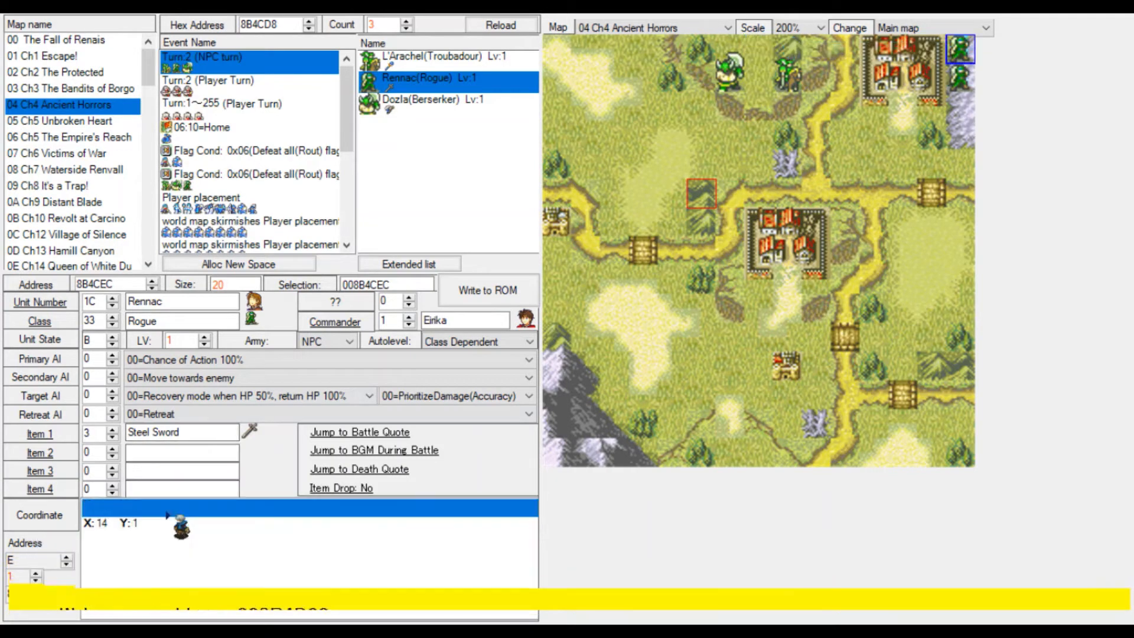
pyautogui.click(758, 52)
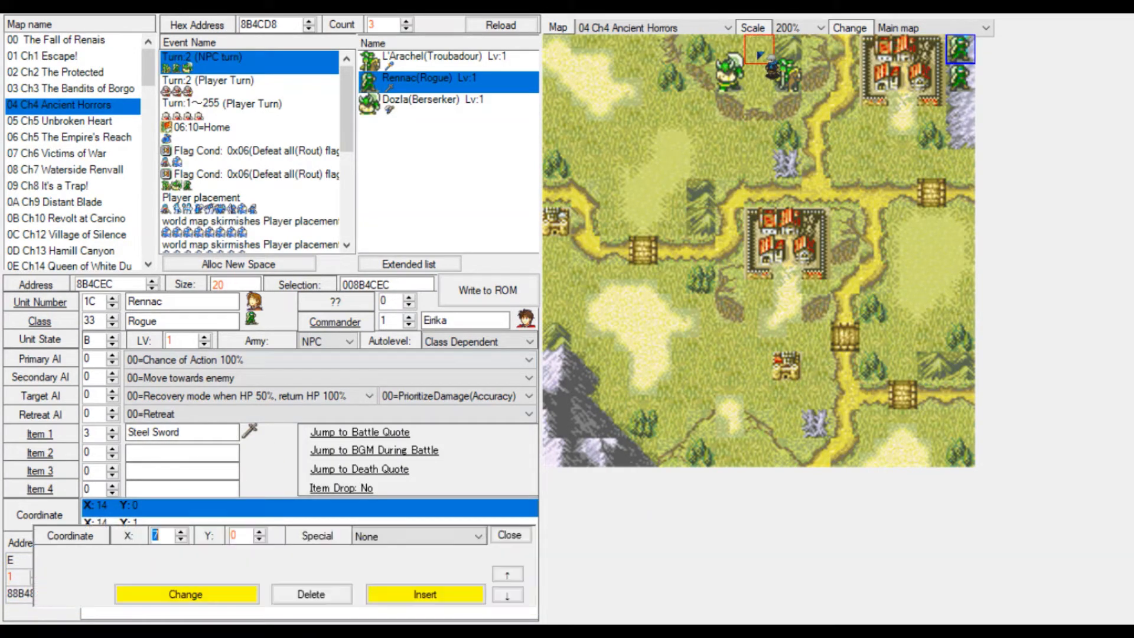
pyautogui.click(488, 290)
pyautogui.click(177, 523)
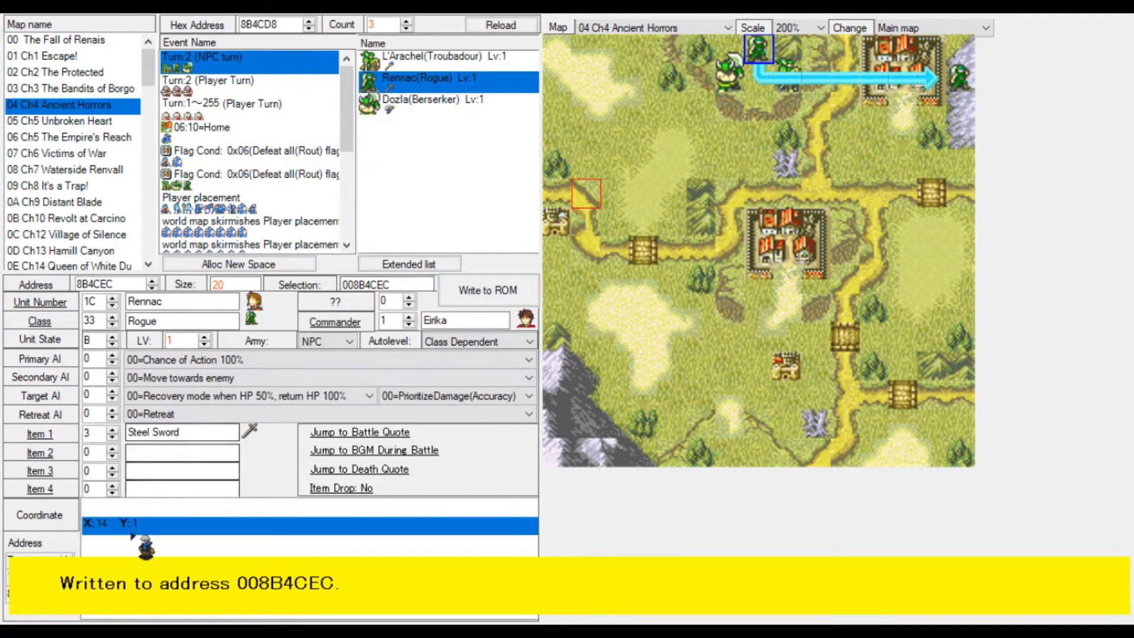
pyautogui.click(763, 77)
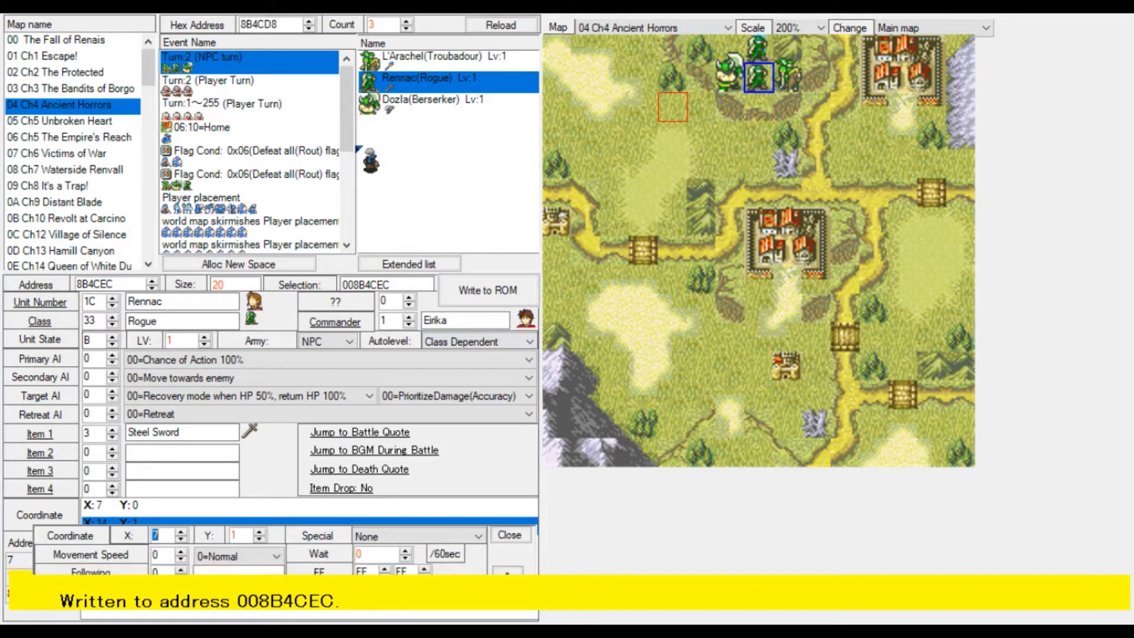
pyautogui.click(487, 290)
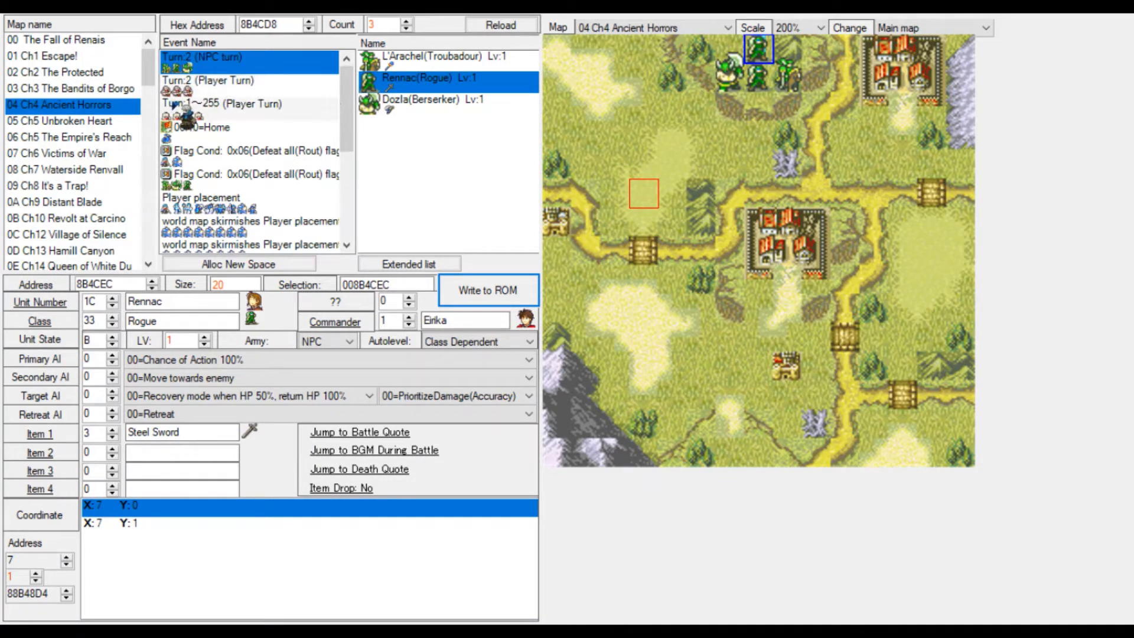
# In the Player placement event, move Colm to X 2, Y 0 and write it to the ROM.
pyautogui.click(224, 199)
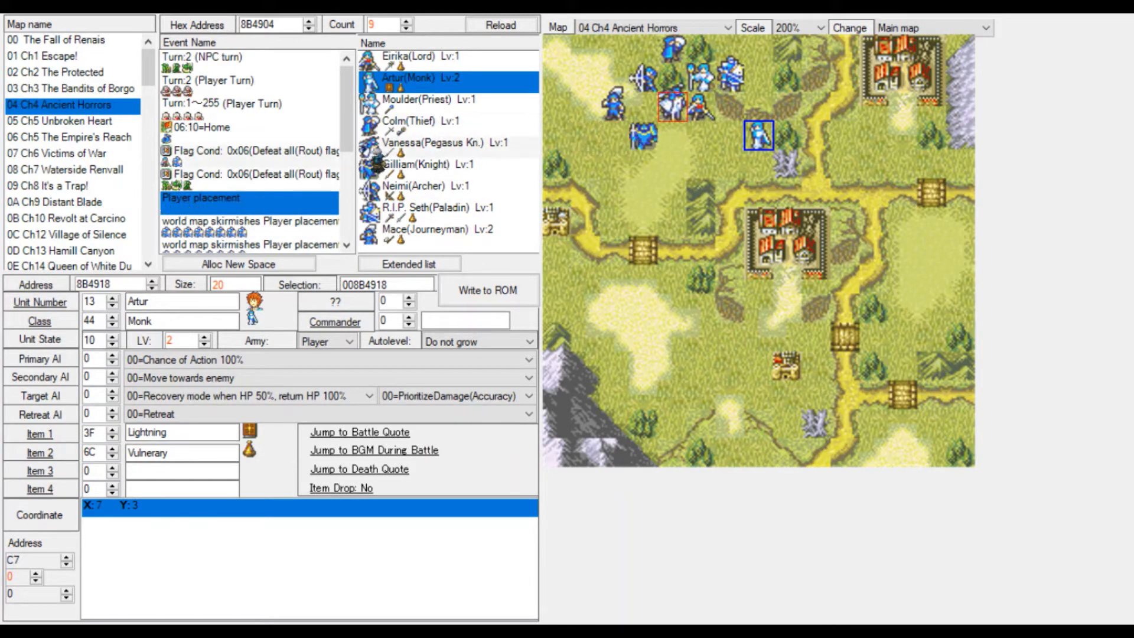
pyautogui.click(416, 100)
pyautogui.click(672, 135)
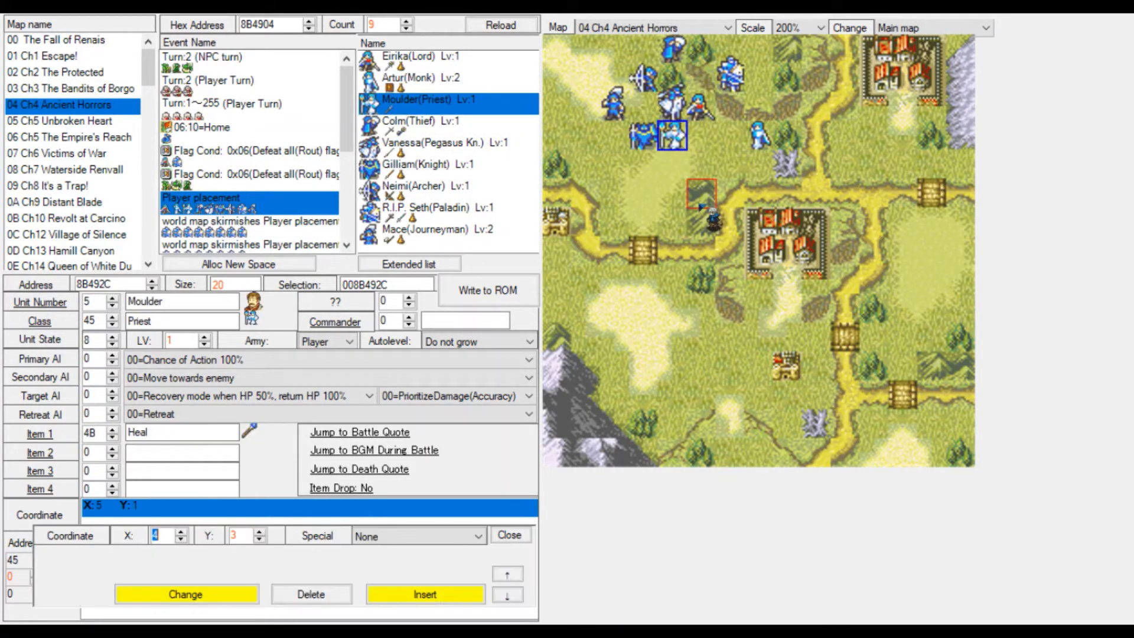
pyautogui.click(673, 50)
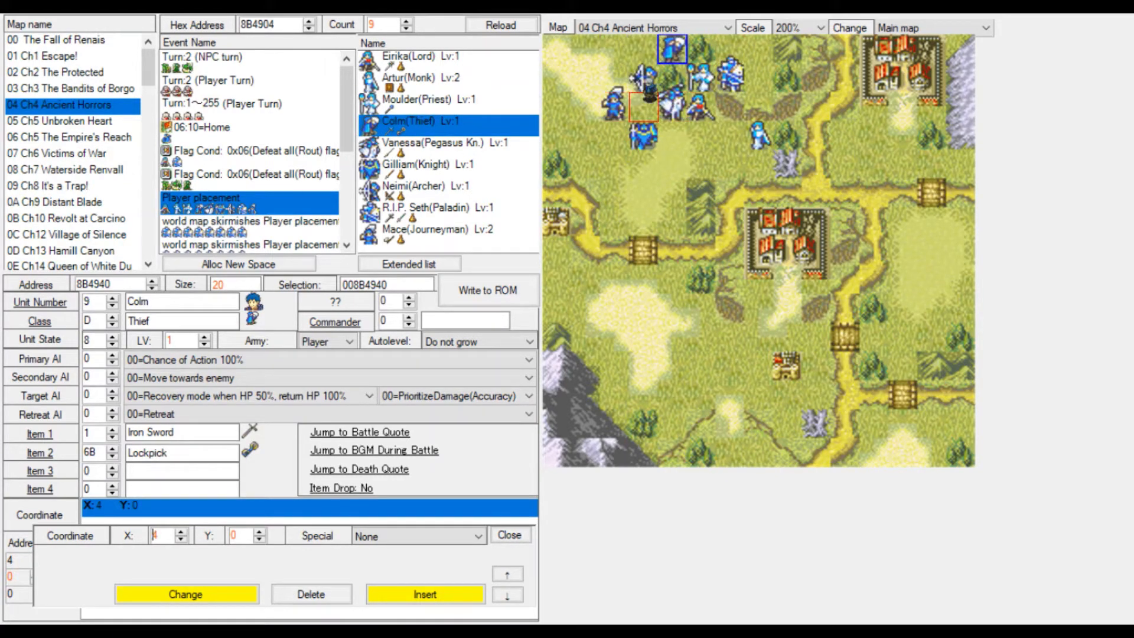
pyautogui.click(623, 57)
pyautogui.click(485, 284)
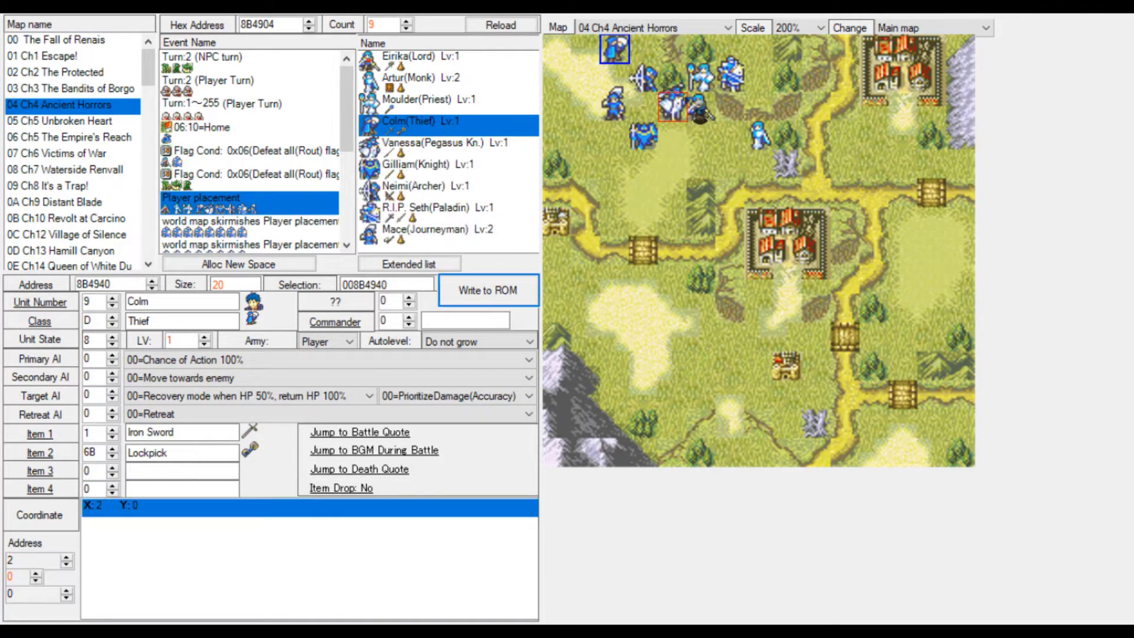
# Move Moulder to X 1, Y 1 and R.I.P. Seth to X 1, Y 3, writing each to the ROM.
pyautogui.click(699, 83)
pyautogui.click(584, 77)
pyautogui.click(488, 290)
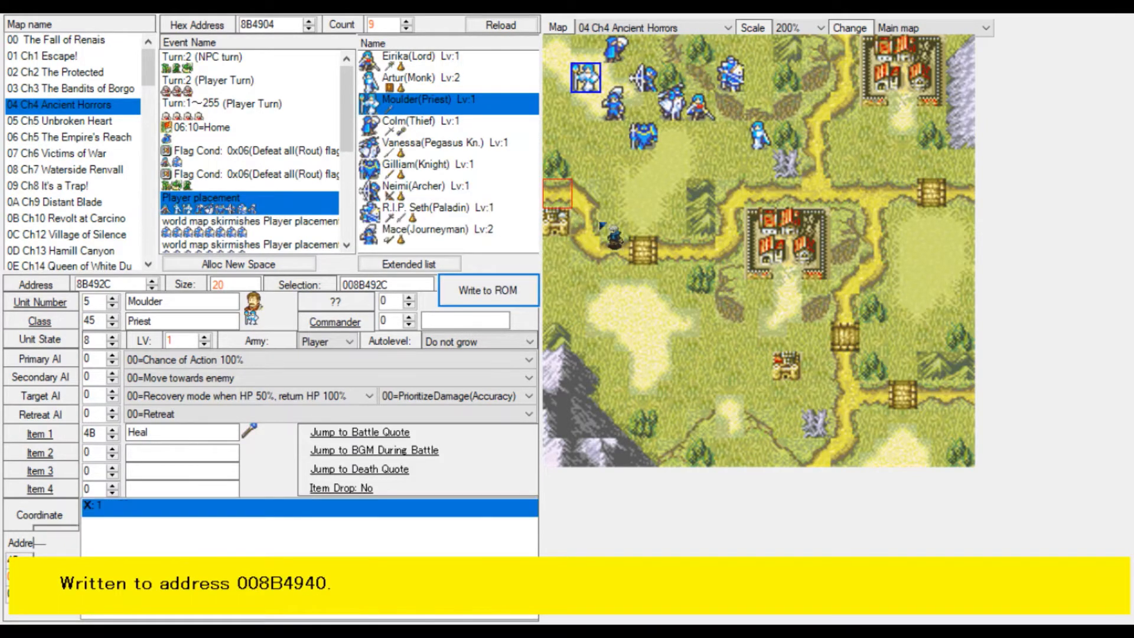
pyautogui.click(731, 78)
pyautogui.click(584, 135)
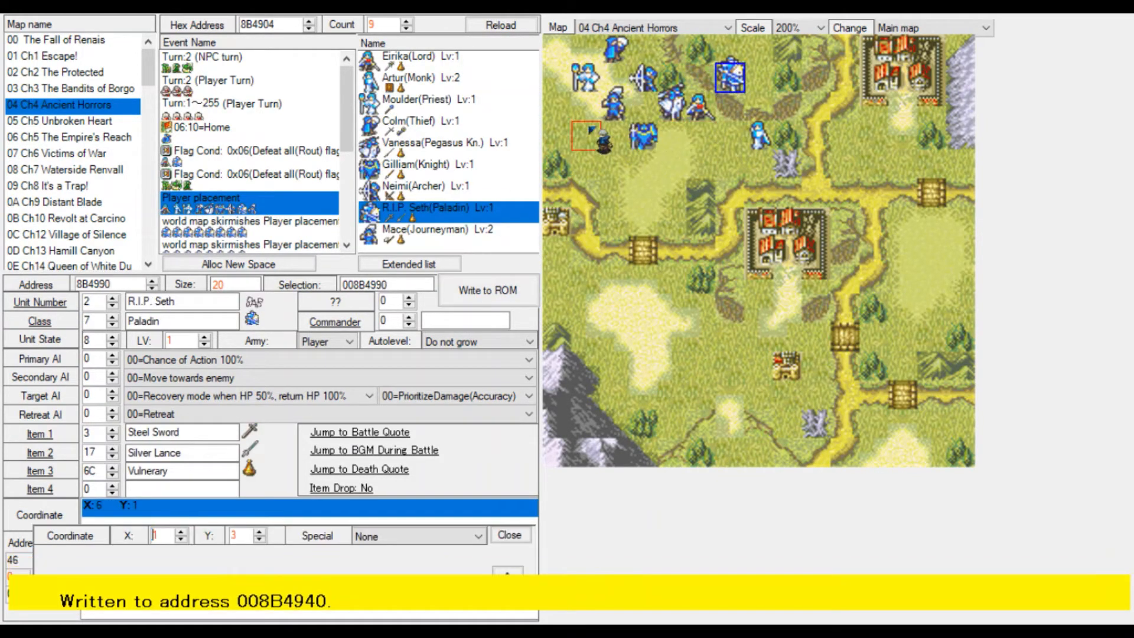
pyautogui.click(495, 289)
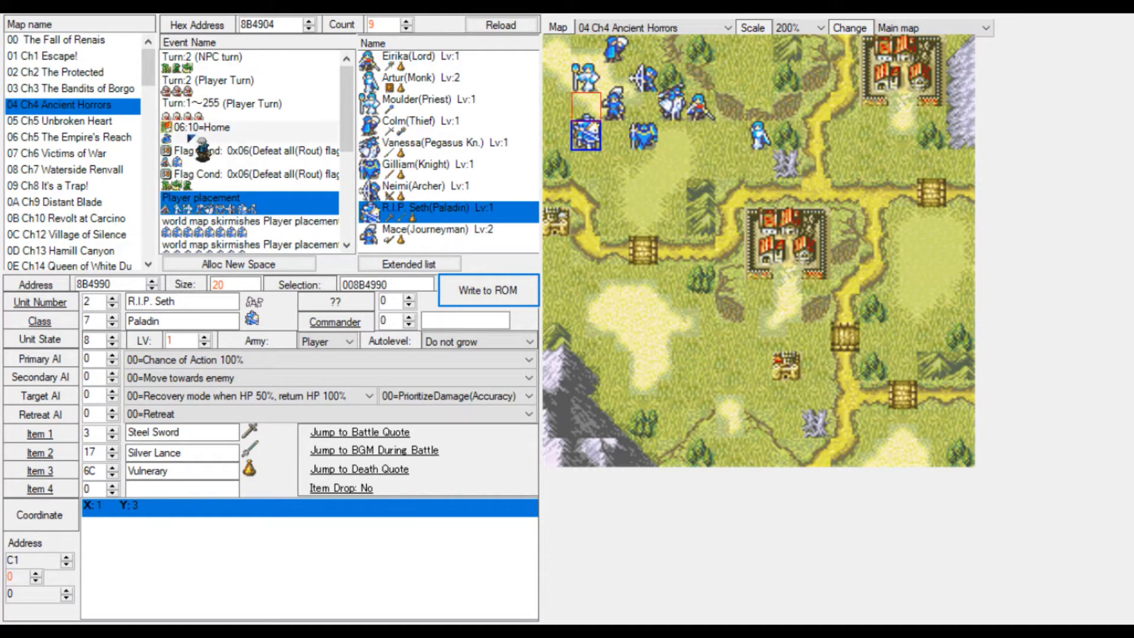
# Review the monster placements in the turn events, the chapter start event and the world map skirmishes.
pyautogui.click(189, 105)
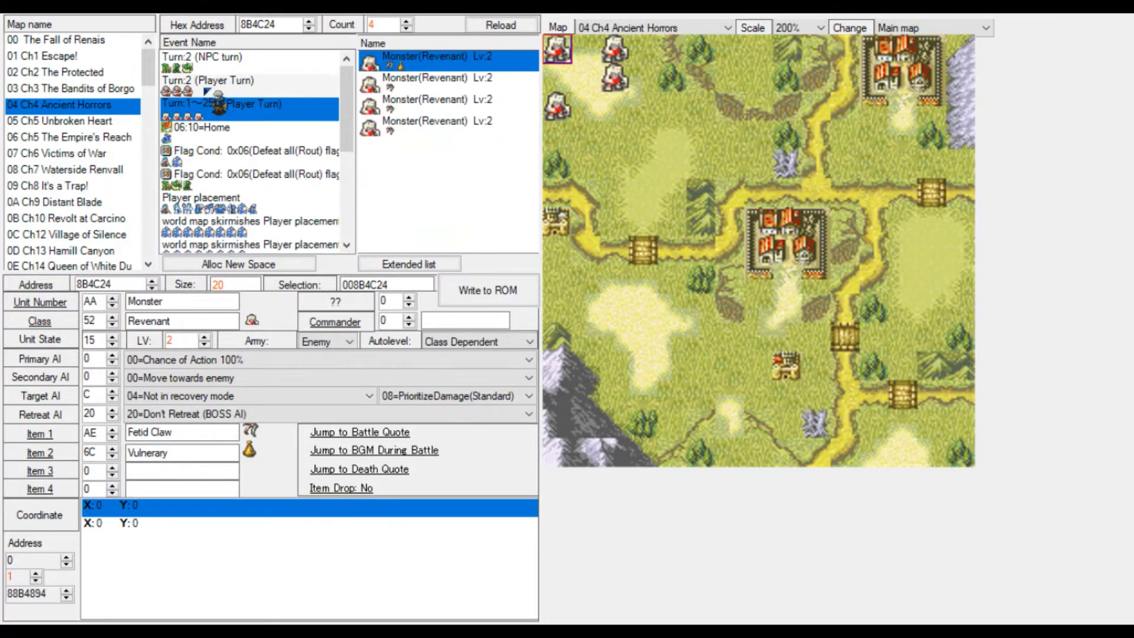
pyautogui.click(205, 90)
pyautogui.scroll(-2, 260, 156)
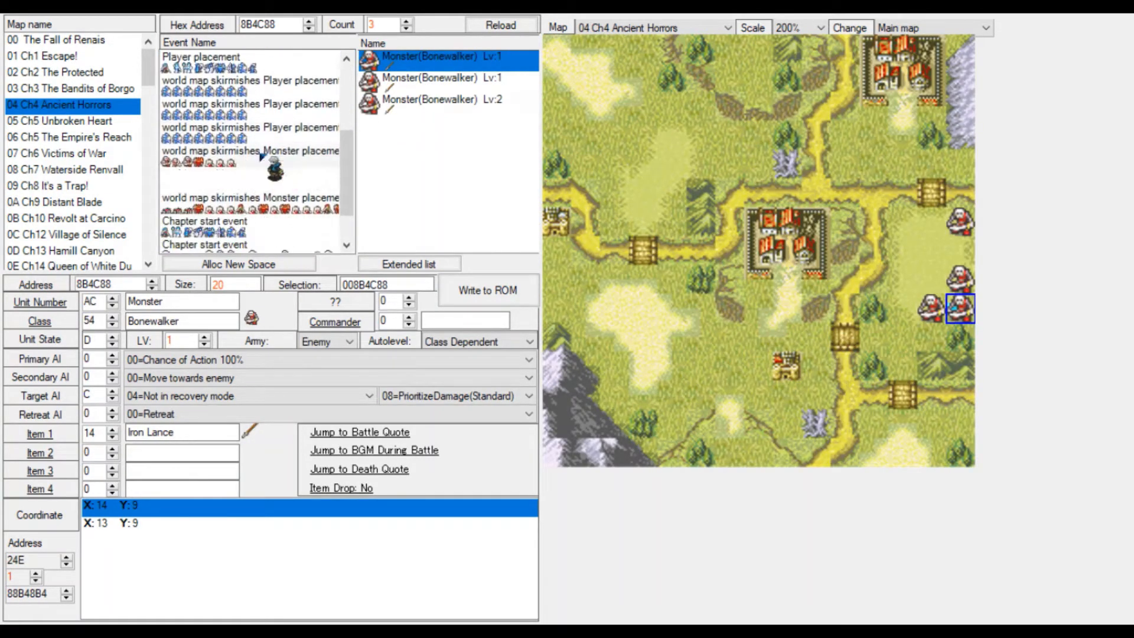
pyautogui.scroll(-1, 301, 213)
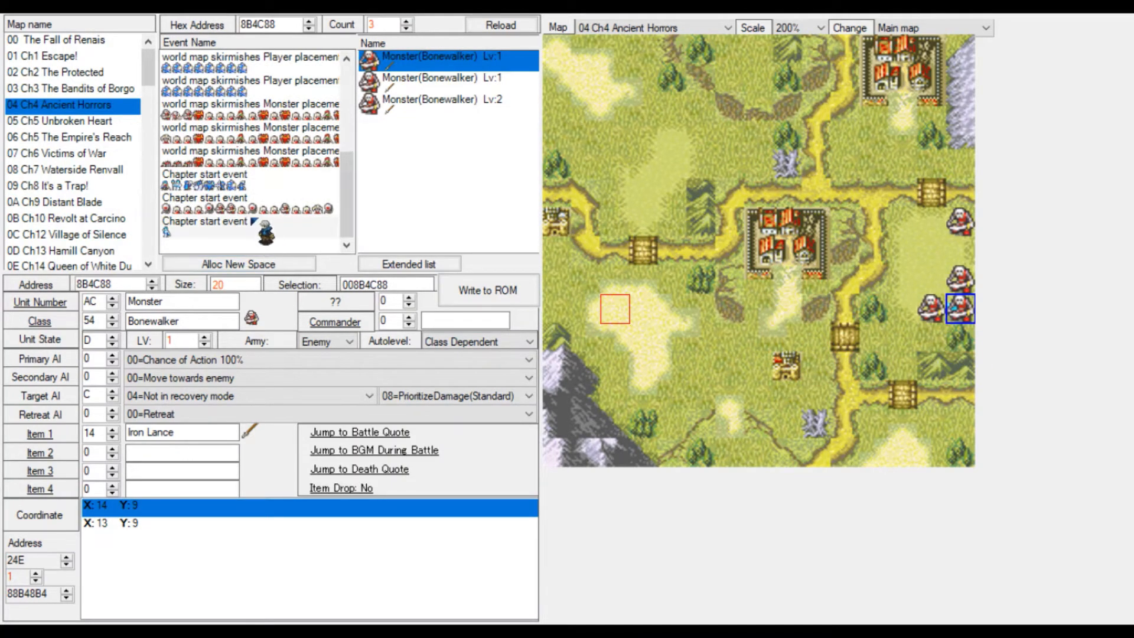
pyautogui.scroll(2, 254, 222)
pyautogui.scroll(1, 259, 140)
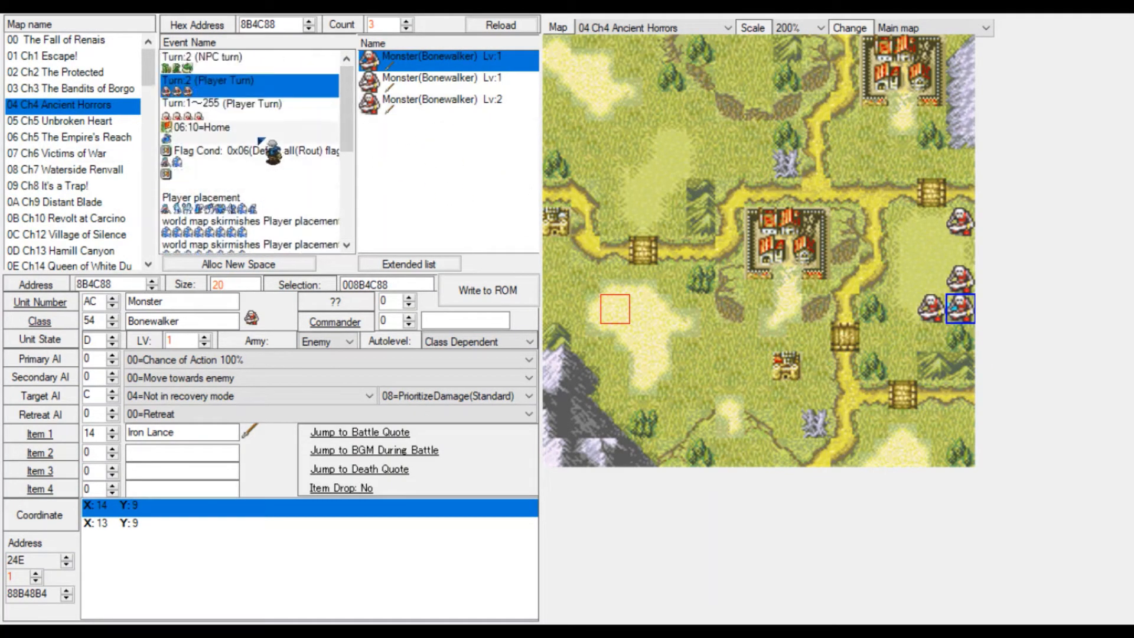
pyautogui.scroll(-3, 254, 166)
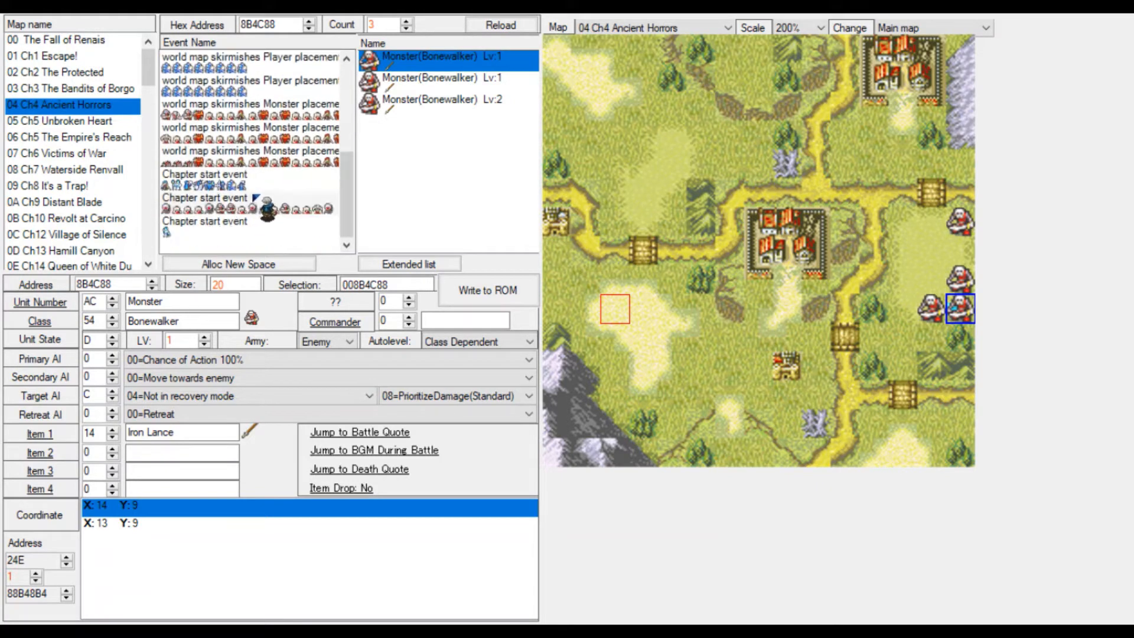
pyautogui.click(248, 200)
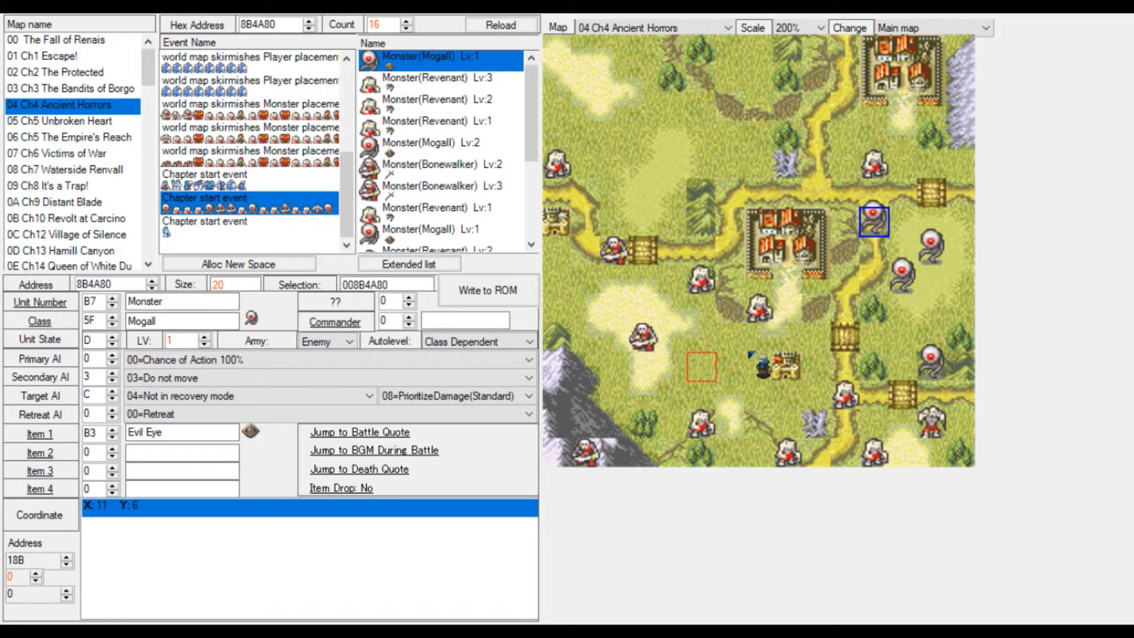
pyautogui.click(251, 130)
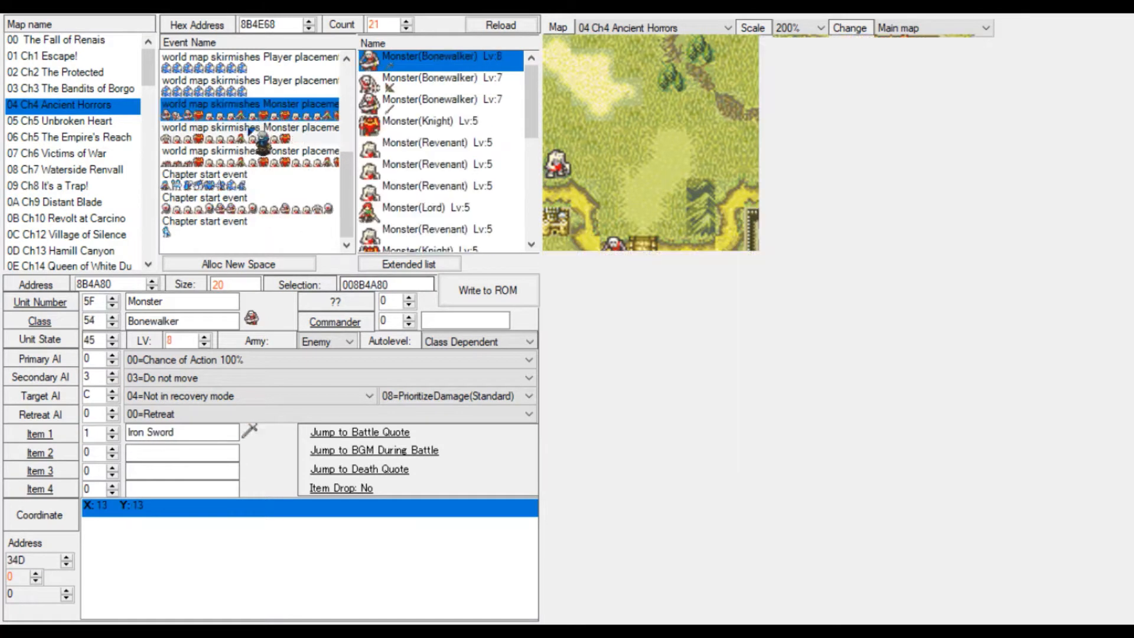
pyautogui.click(253, 133)
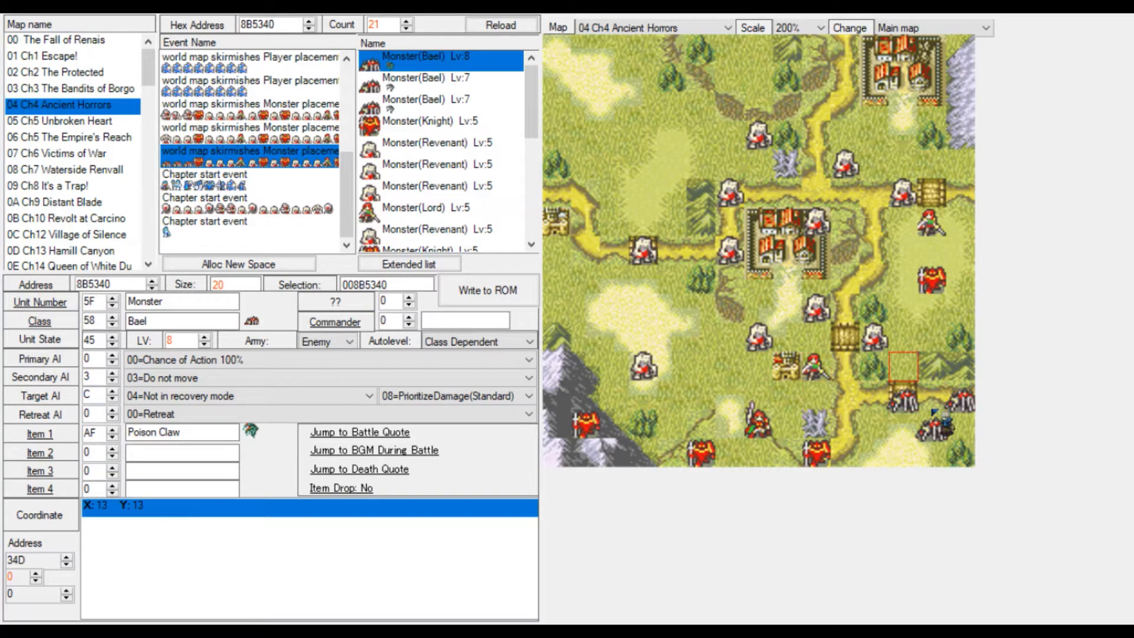
pyautogui.scroll(-3, 479, 208)
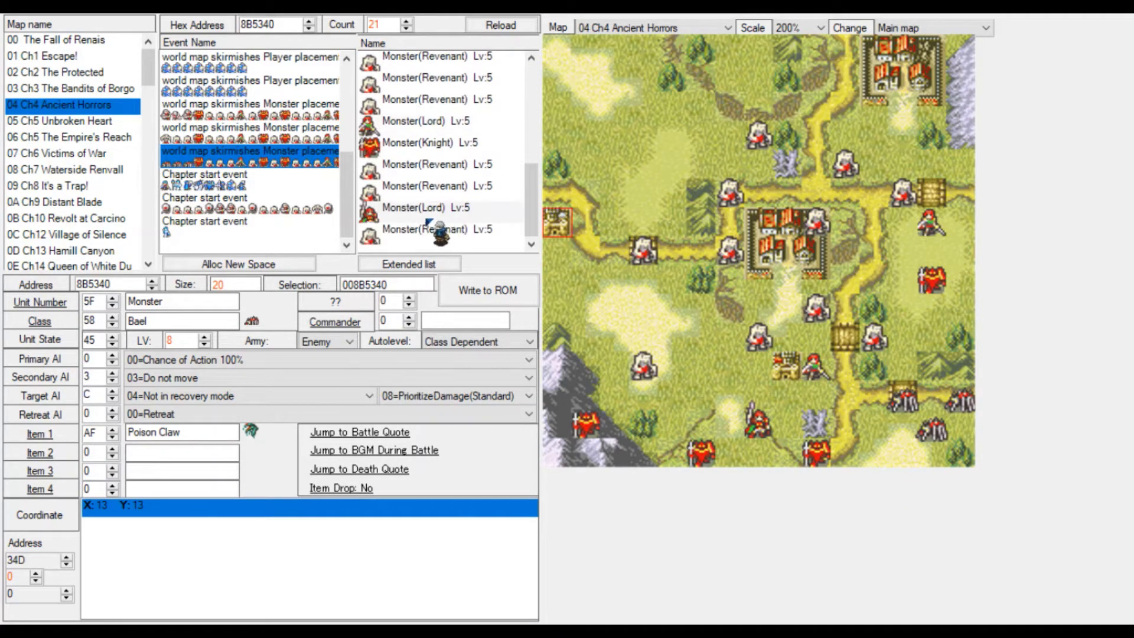
pyautogui.scroll(3, 434, 231)
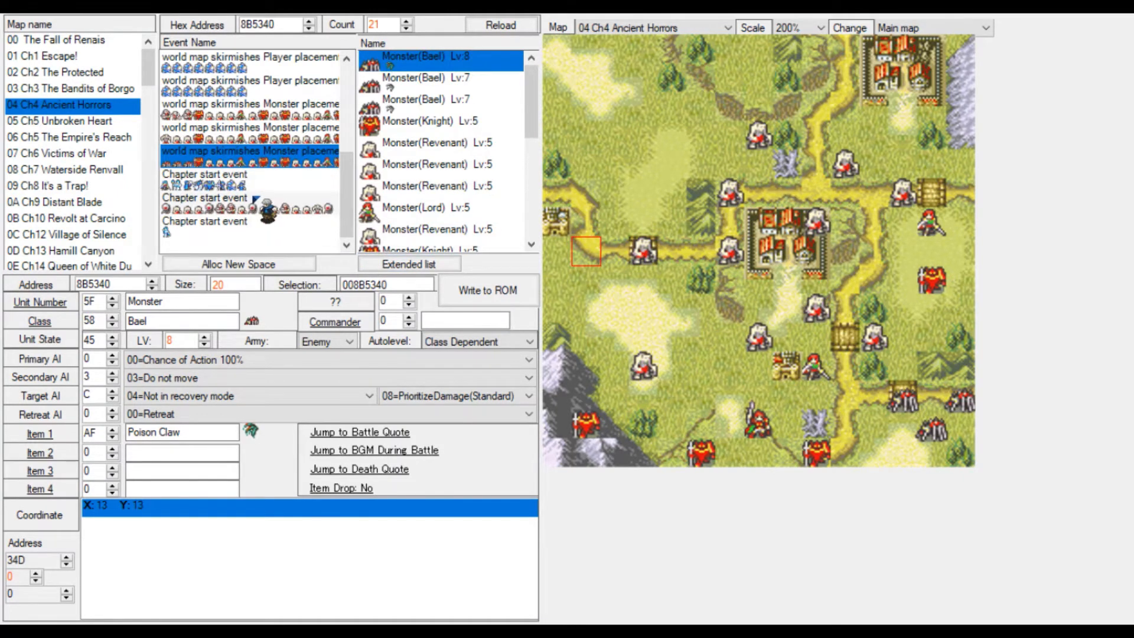
# In the chapter start event's monster group, move the Lv 2 Bonewalker to X 0, Y 6 and write it to the ROM.
pyautogui.click(255, 201)
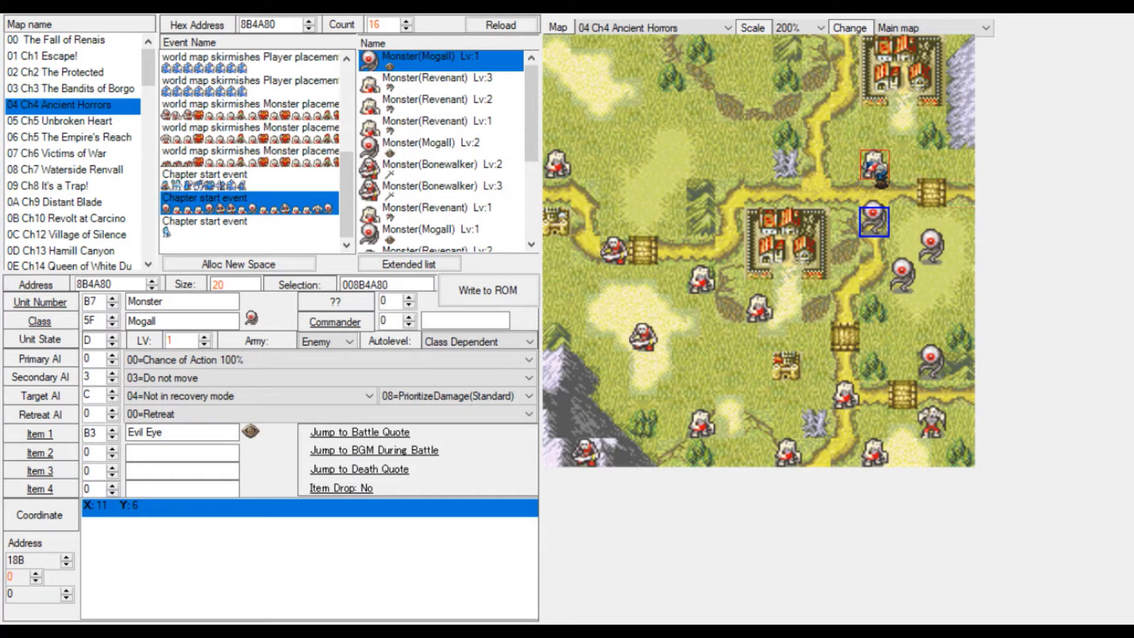
pyautogui.click(443, 79)
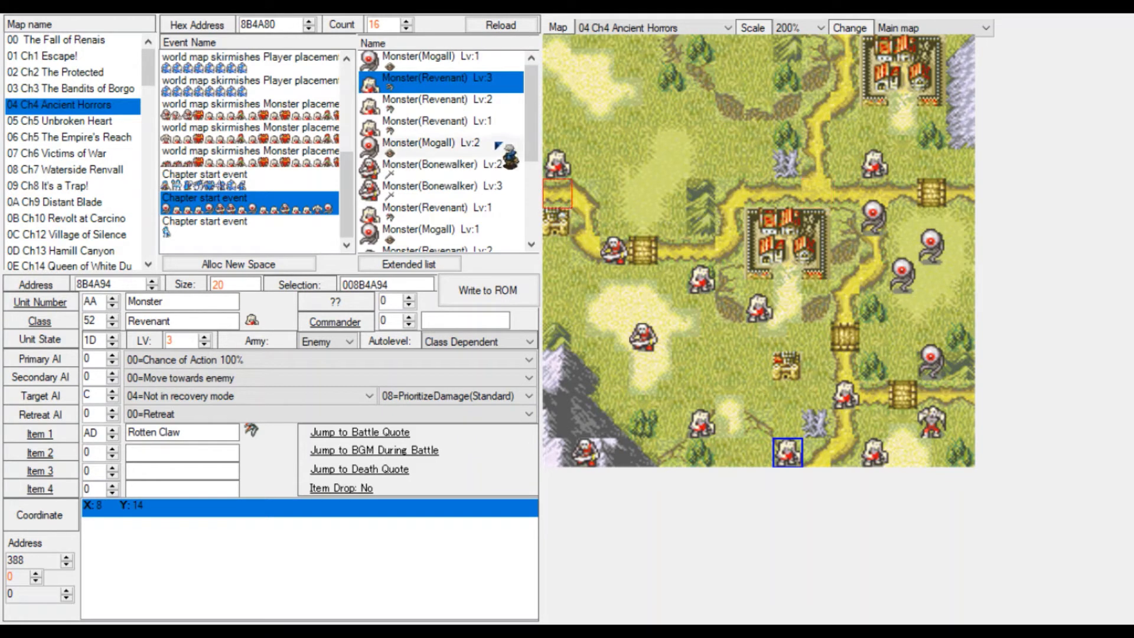
pyautogui.click(559, 172)
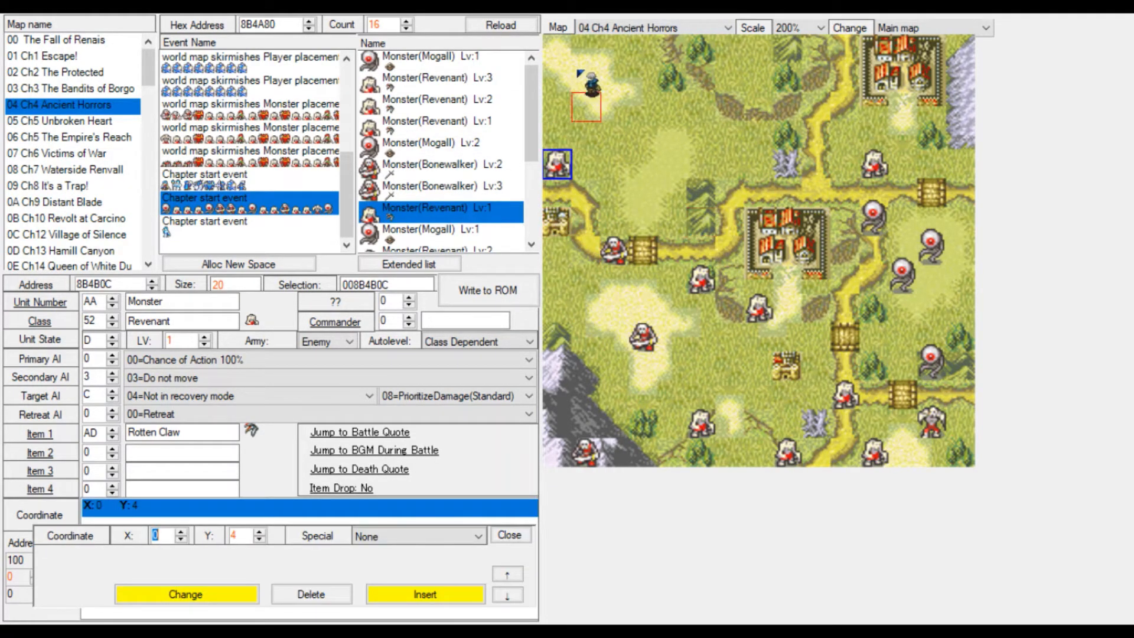
pyautogui.click(616, 252)
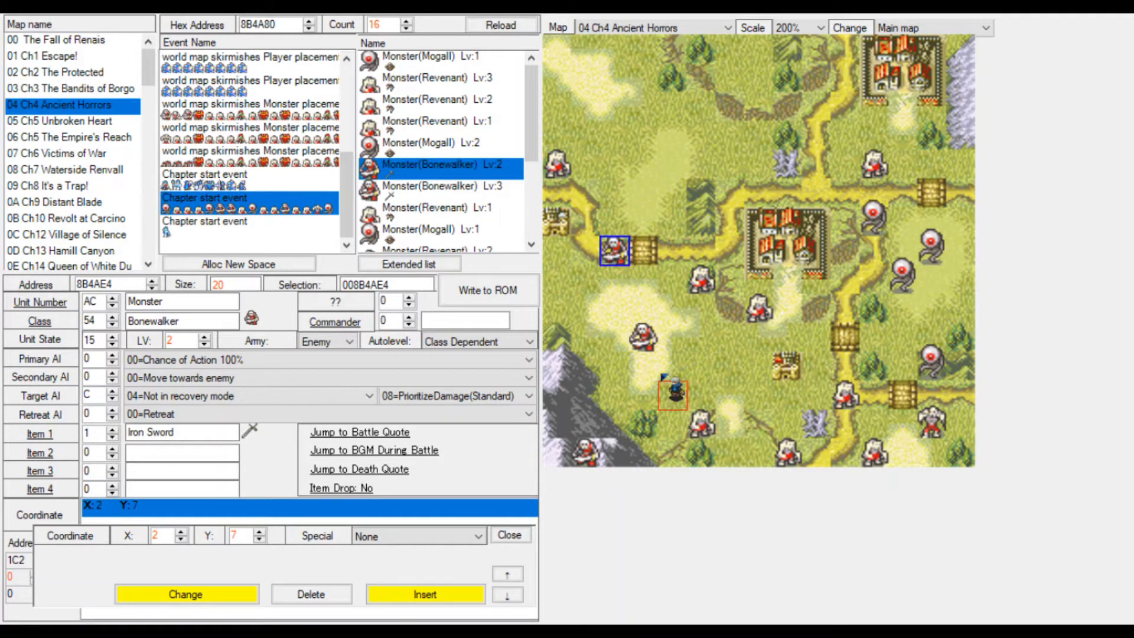
pyautogui.click(557, 217)
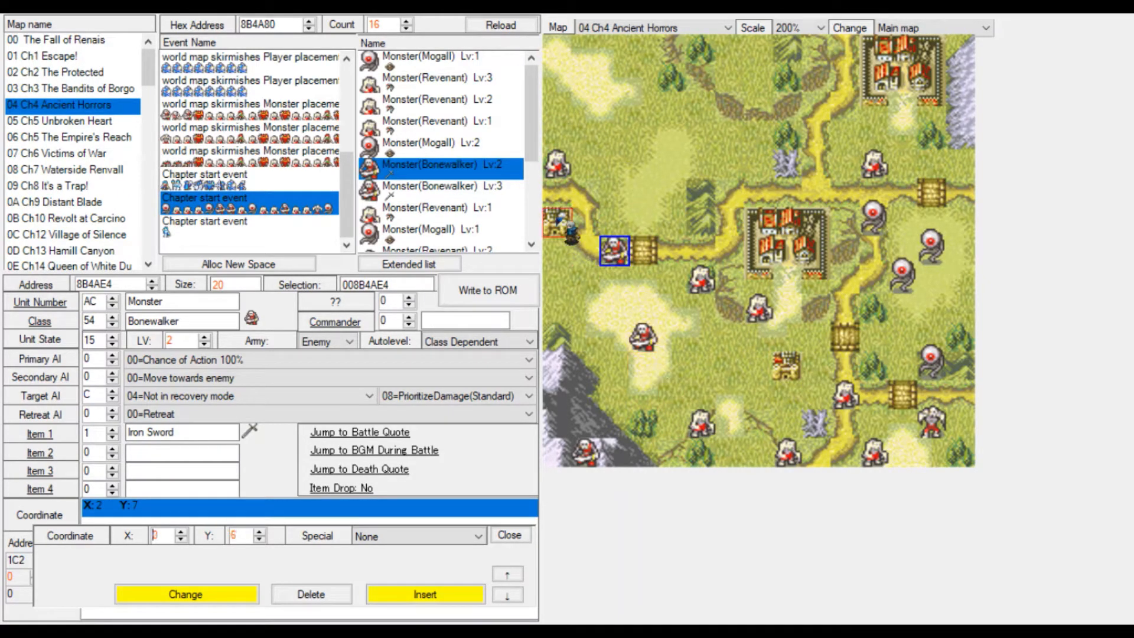
pyautogui.click(502, 294)
# Change the Bonewalker at X 0, Y 6 to class 55 with a Rapier as Item 1, and write it to the ROM.
pyautogui.click(112, 318)
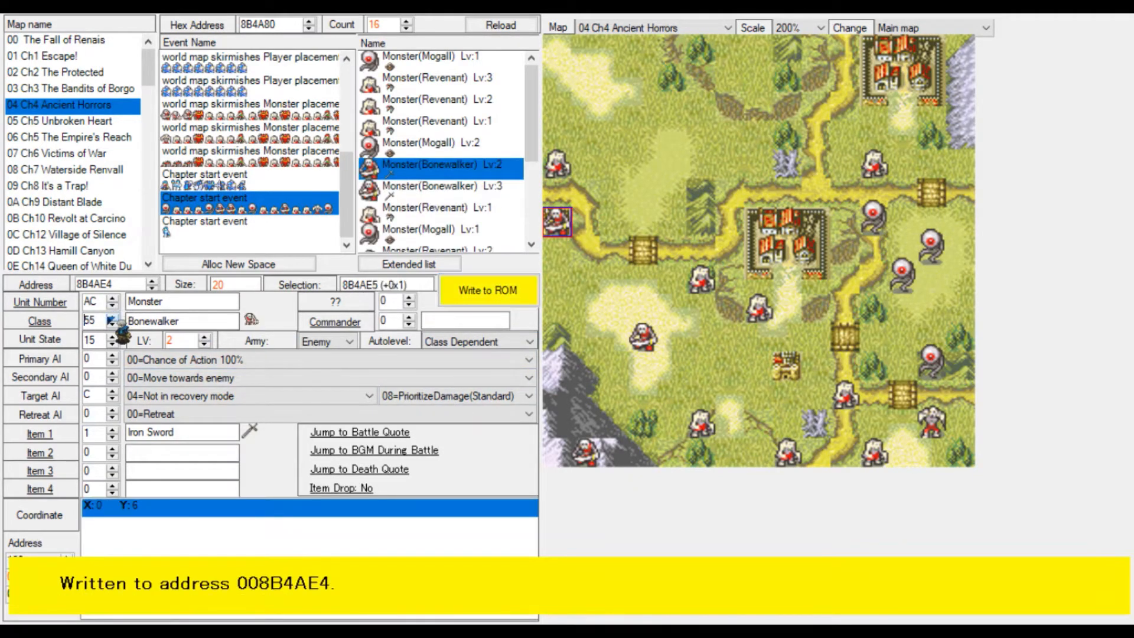
pyautogui.click(112, 429)
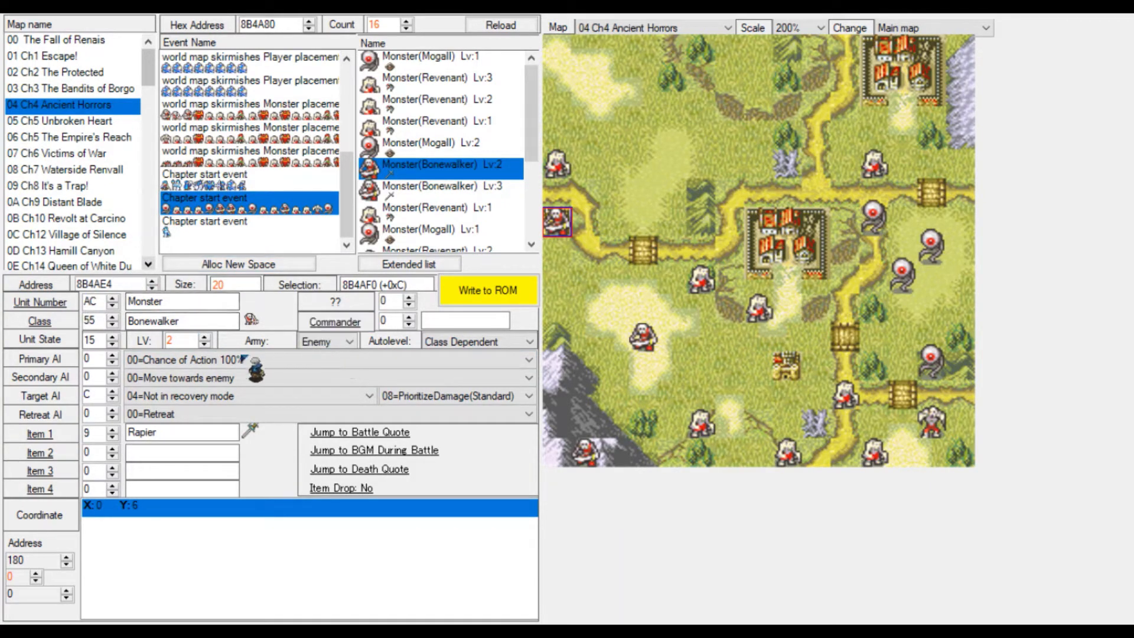
pyautogui.click(469, 294)
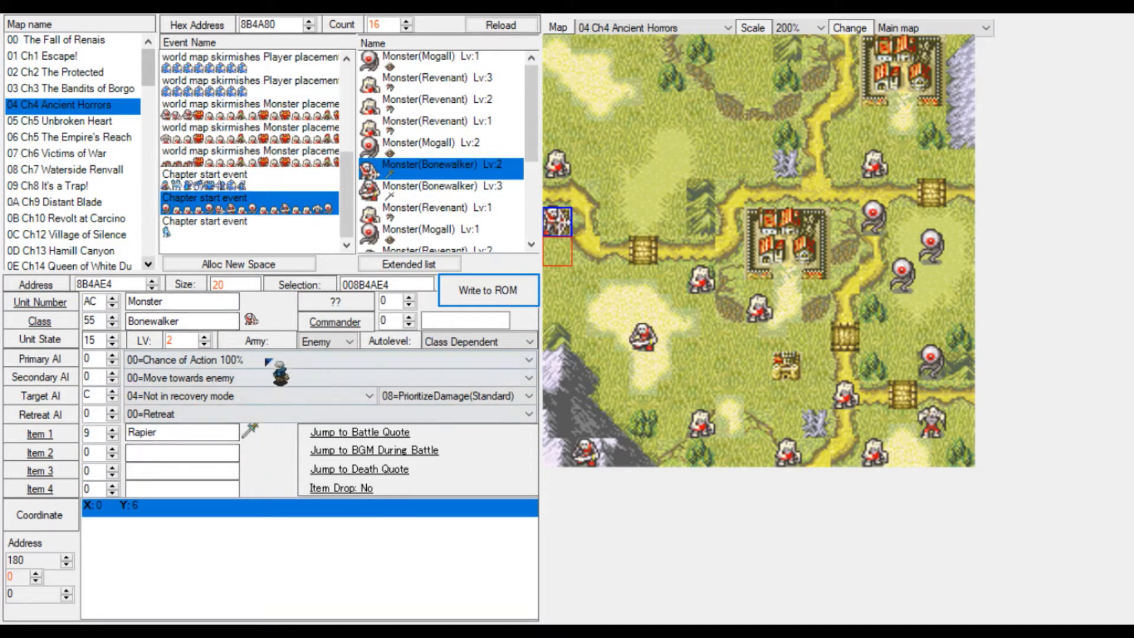
# Check the unit numbers of Vanessa and Colm in the chapter start event's player group.
pyautogui.click(323, 325)
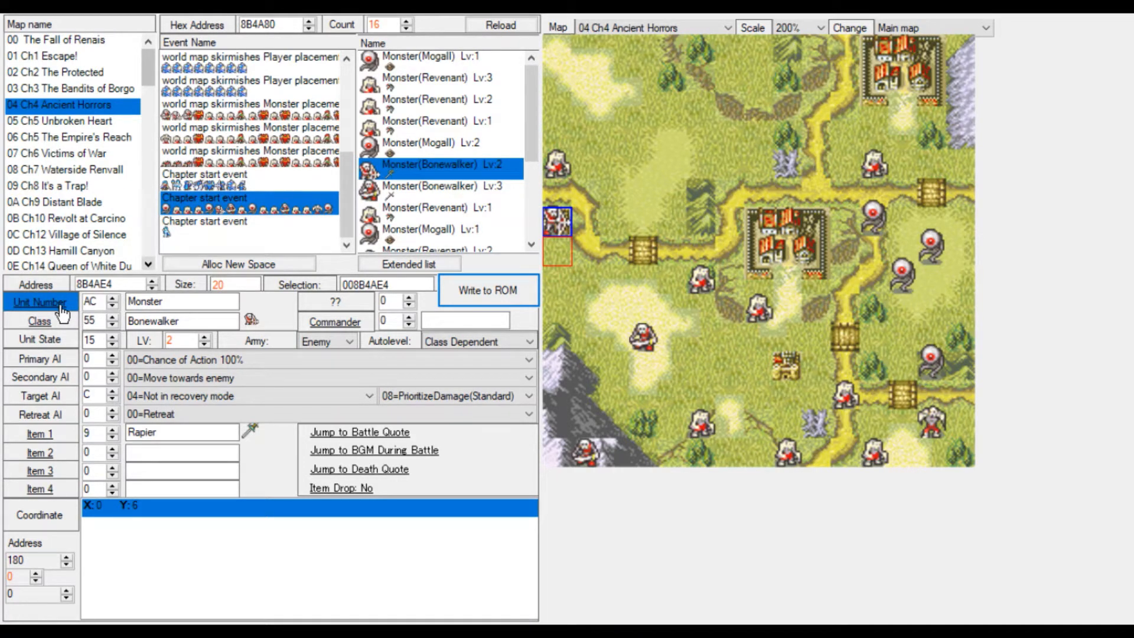
pyautogui.click(213, 184)
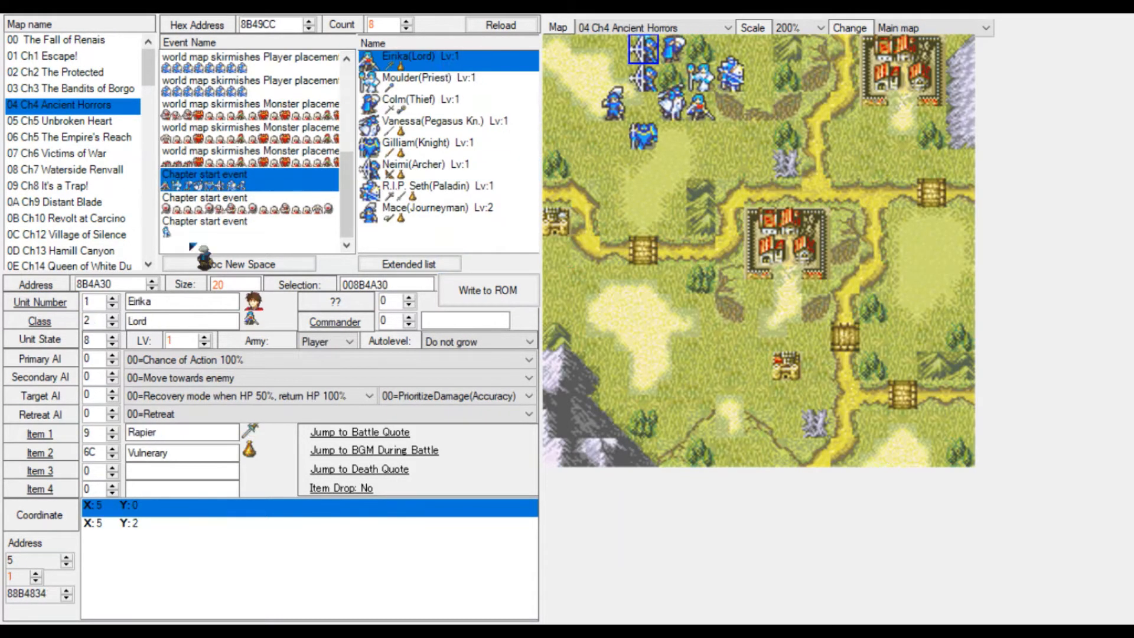
pyautogui.click(384, 123)
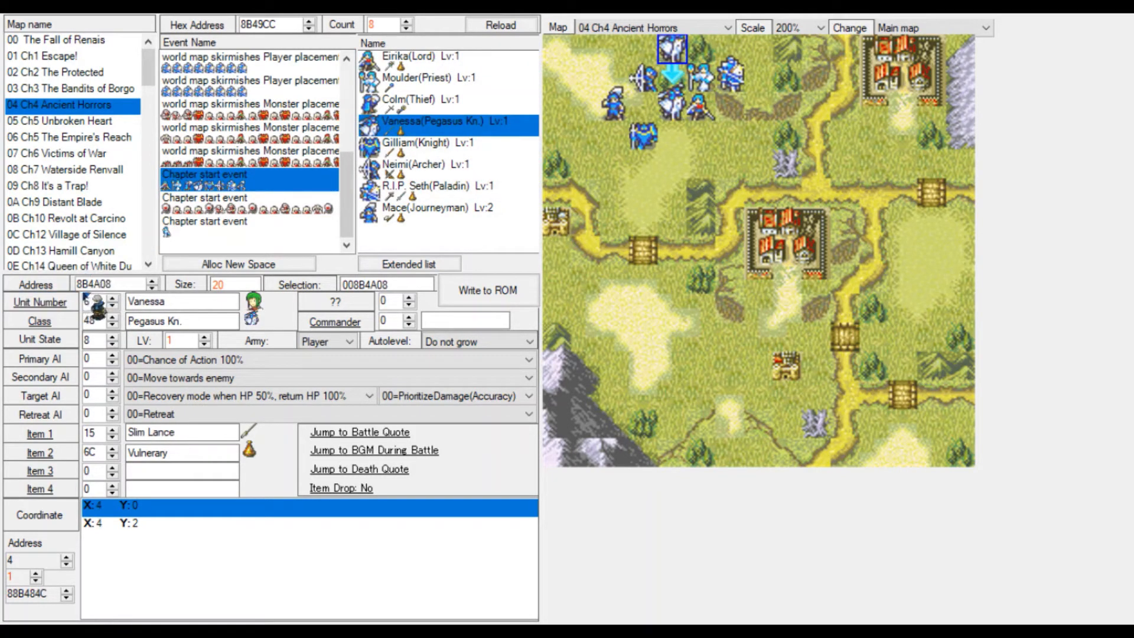
pyautogui.click(413, 108)
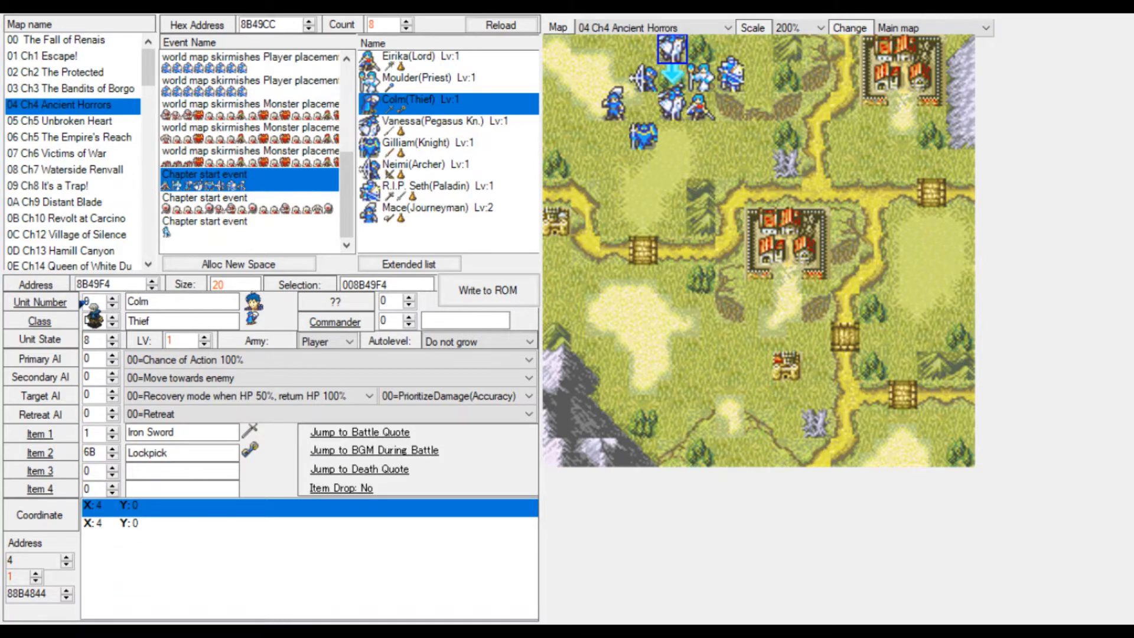
pyautogui.click(239, 227)
# Try unit number AA on the monster group's Bonewalker at X 0, Y 6 and write it to the ROM.
pyautogui.click(239, 201)
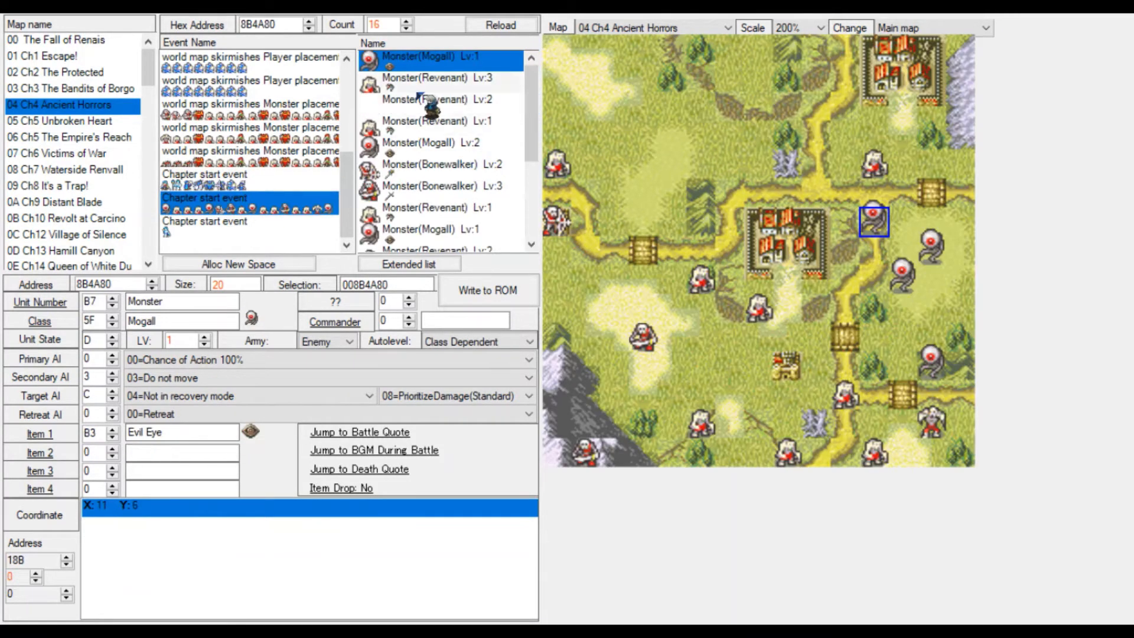
pyautogui.click(427, 168)
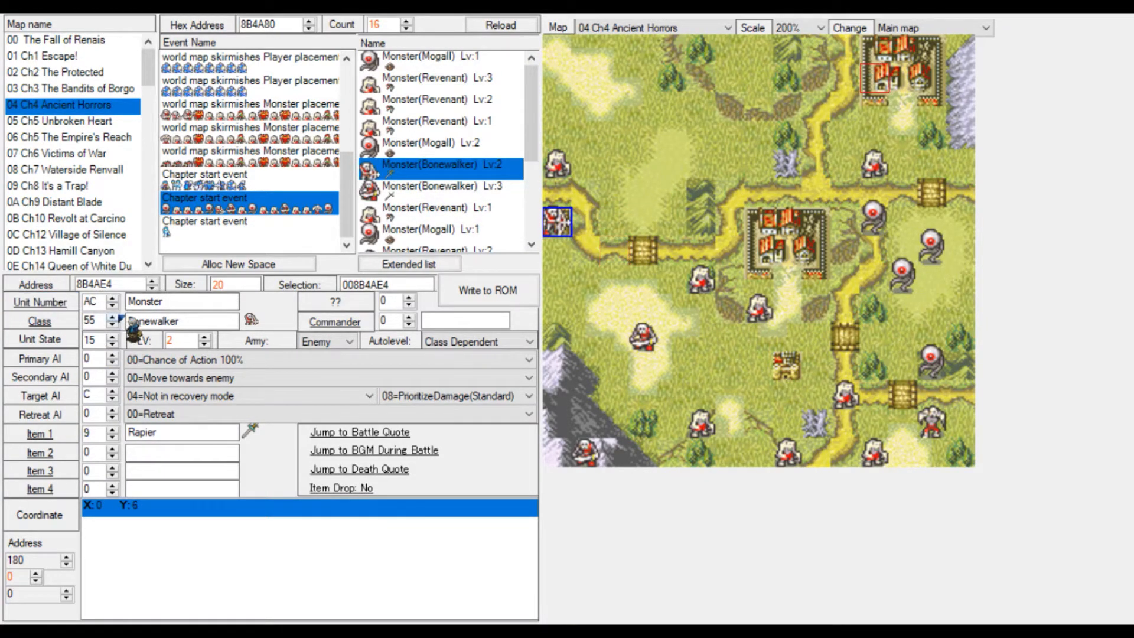
pyautogui.click(111, 298)
pyautogui.click(112, 298)
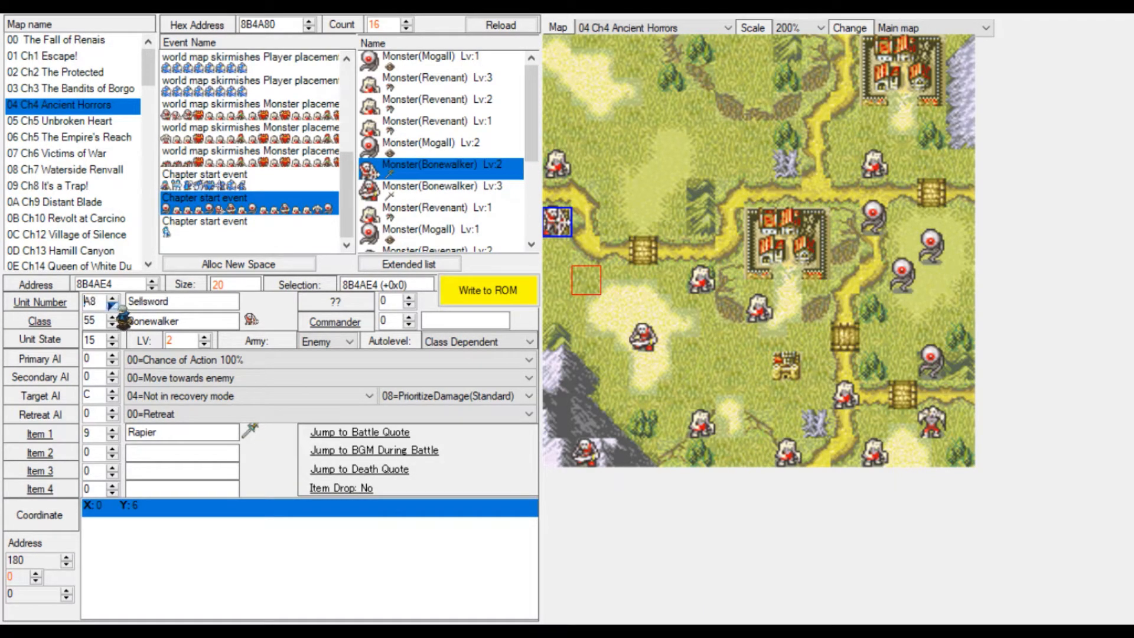
pyautogui.click(112, 299)
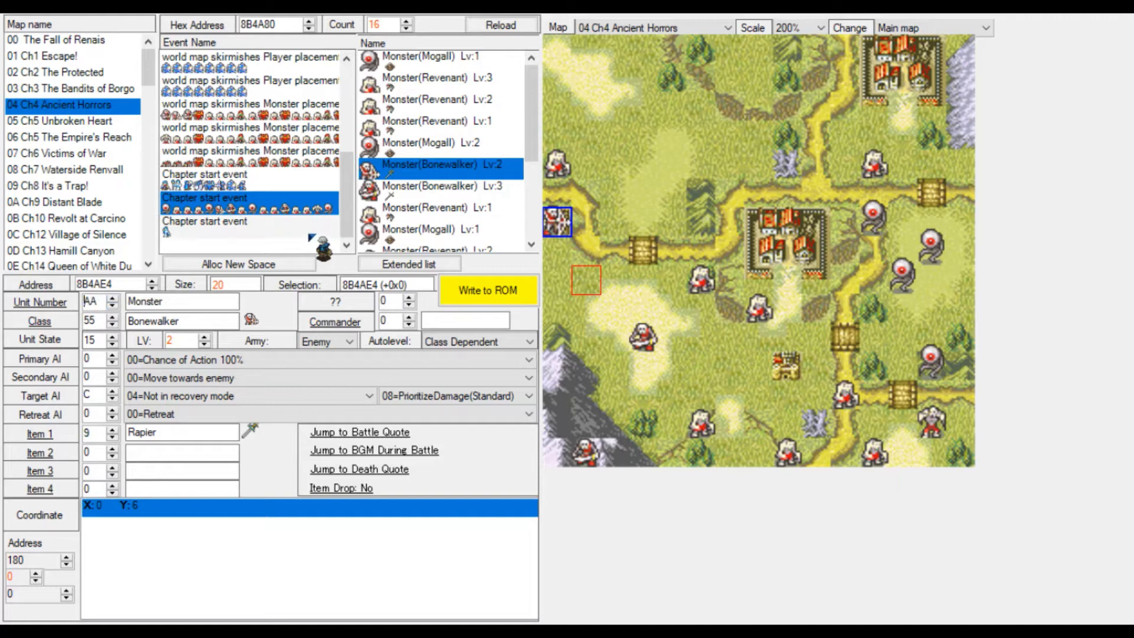
pyautogui.click(503, 289)
# Restore unit number AC on the Bonewalker at X 0, Y 6 and write it to the ROM.
pyautogui.click(402, 188)
pyautogui.click(397, 172)
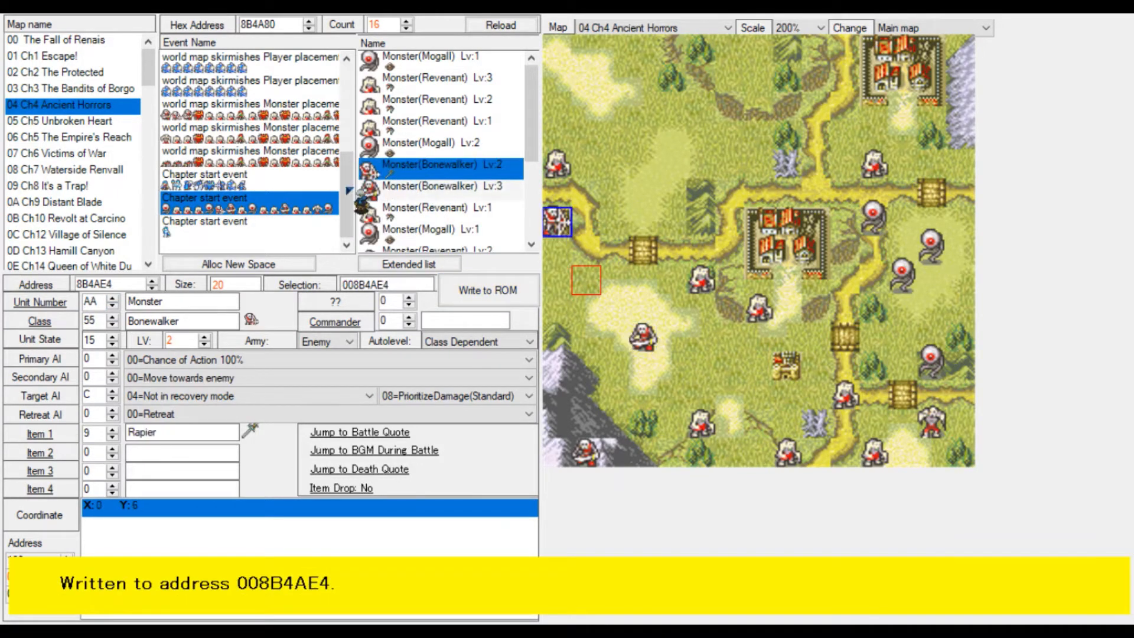
pyautogui.click(113, 299)
pyautogui.click(113, 300)
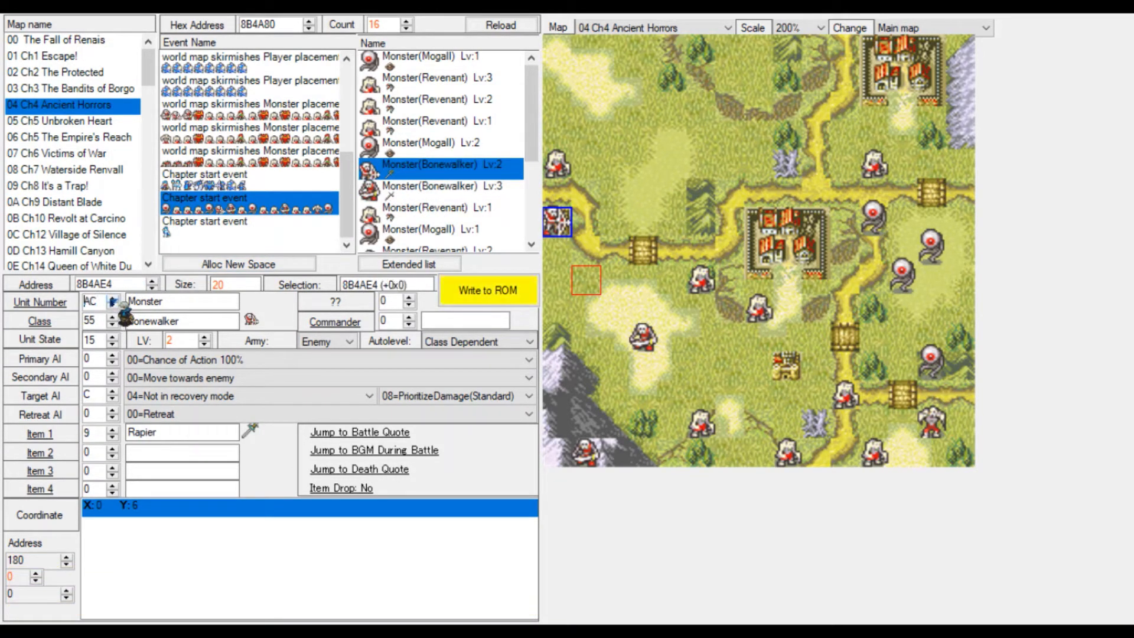
pyautogui.click(484, 290)
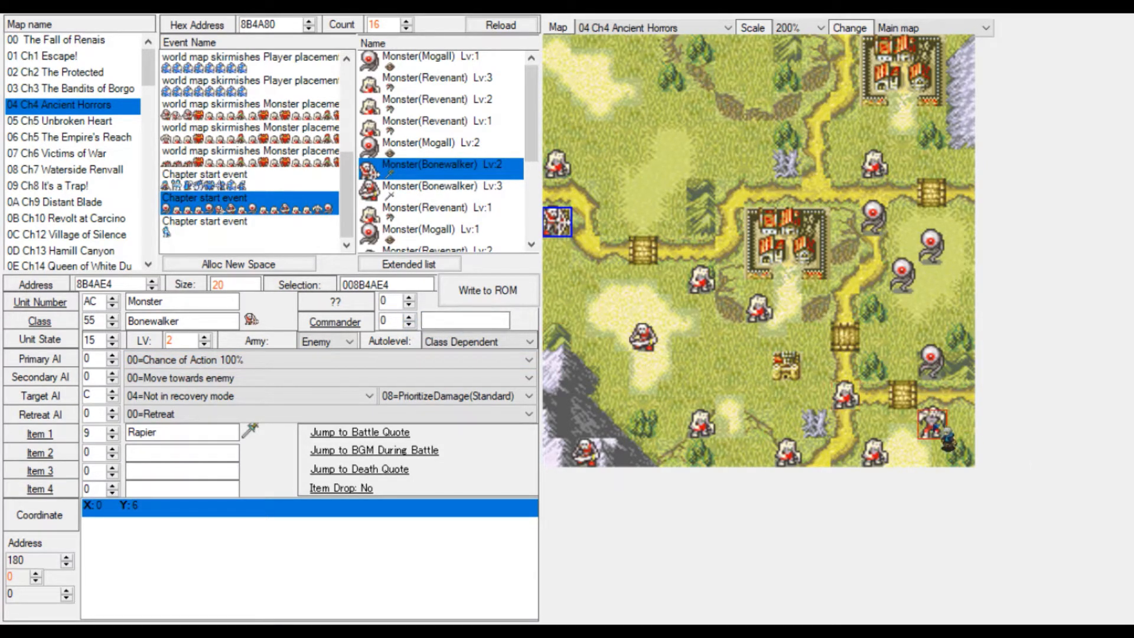
# Inspect the unit settings of the Entombed at X 13, Y 13 and the Bonewalker at X 0, Y 6.
pyautogui.scroll(-2, 935, 425)
pyautogui.click(934, 425)
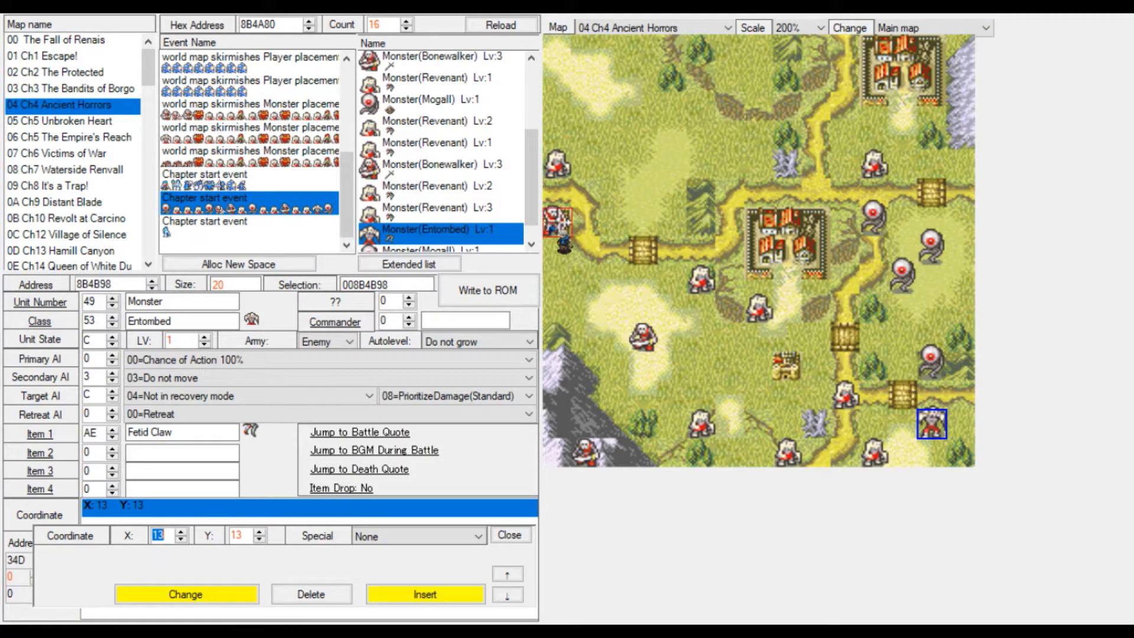
pyautogui.click(557, 231)
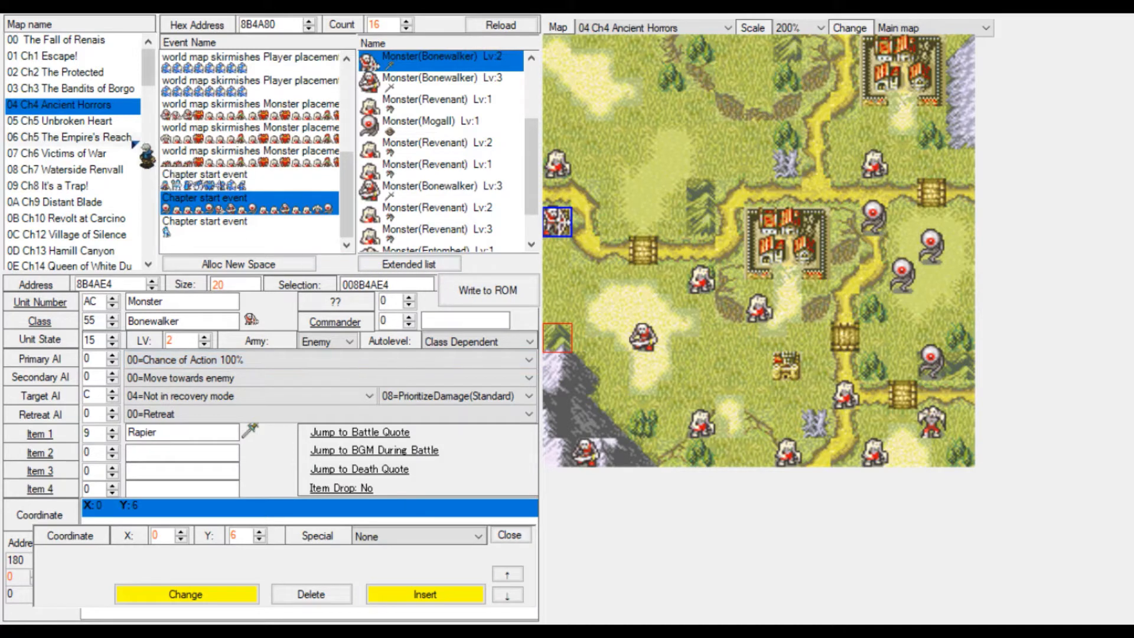
# Inspect Joshua's settings in the last chapter start event of Ch5 The Empire's Reach, and return to Ch4 Ancient Horrors.
pyautogui.press('Down')
pyautogui.press('Down')
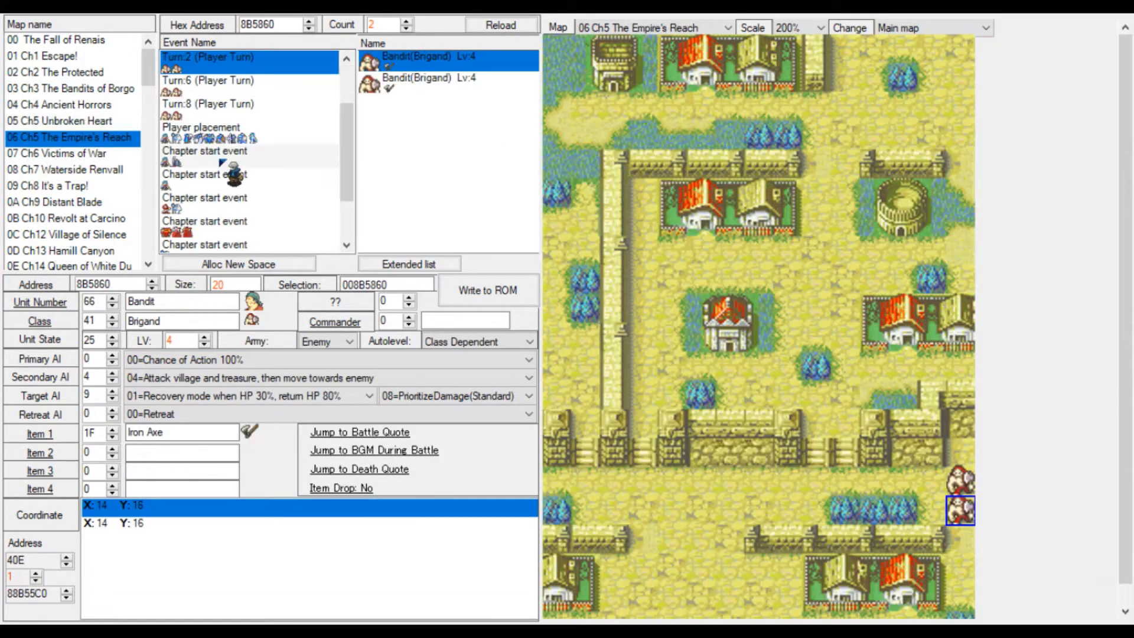
pyautogui.scroll(-2, 221, 163)
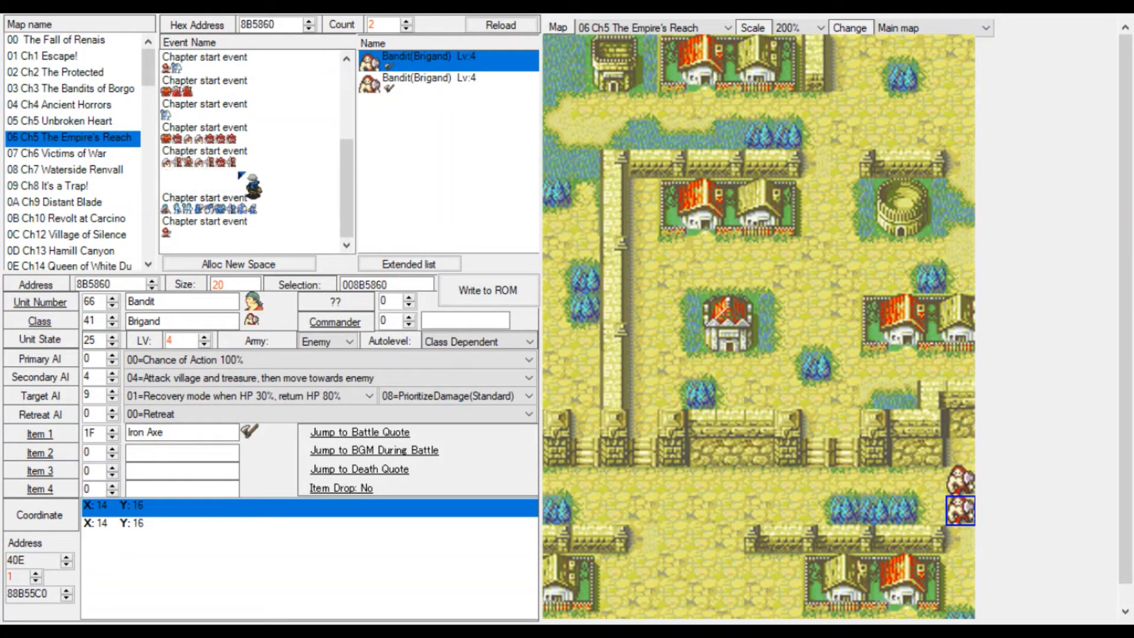
pyautogui.click(248, 224)
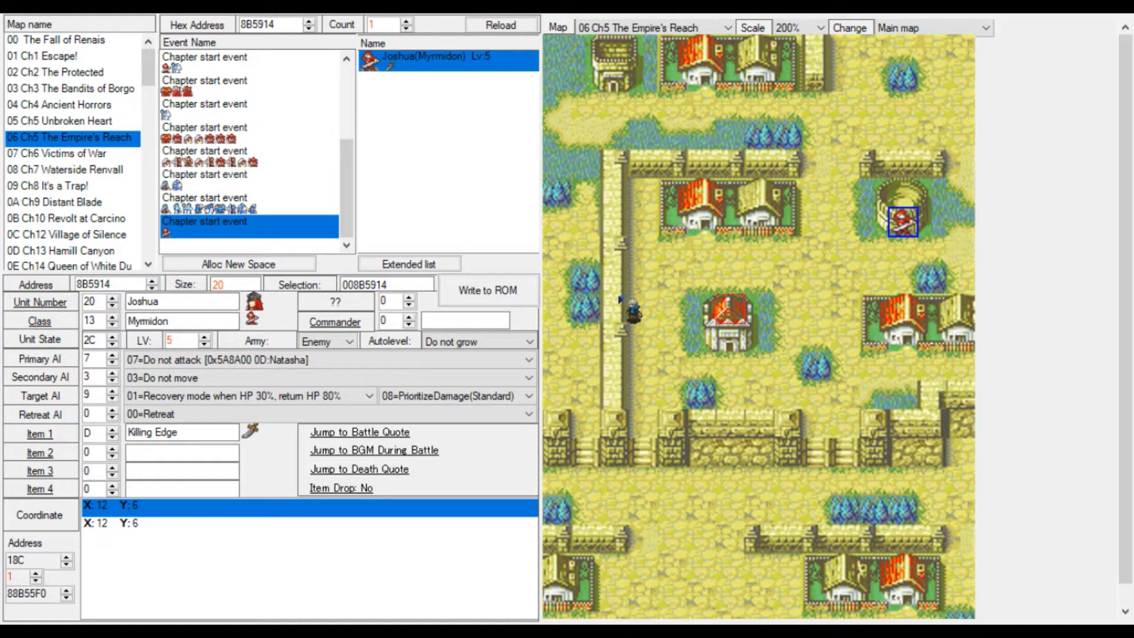
pyautogui.click(89, 119)
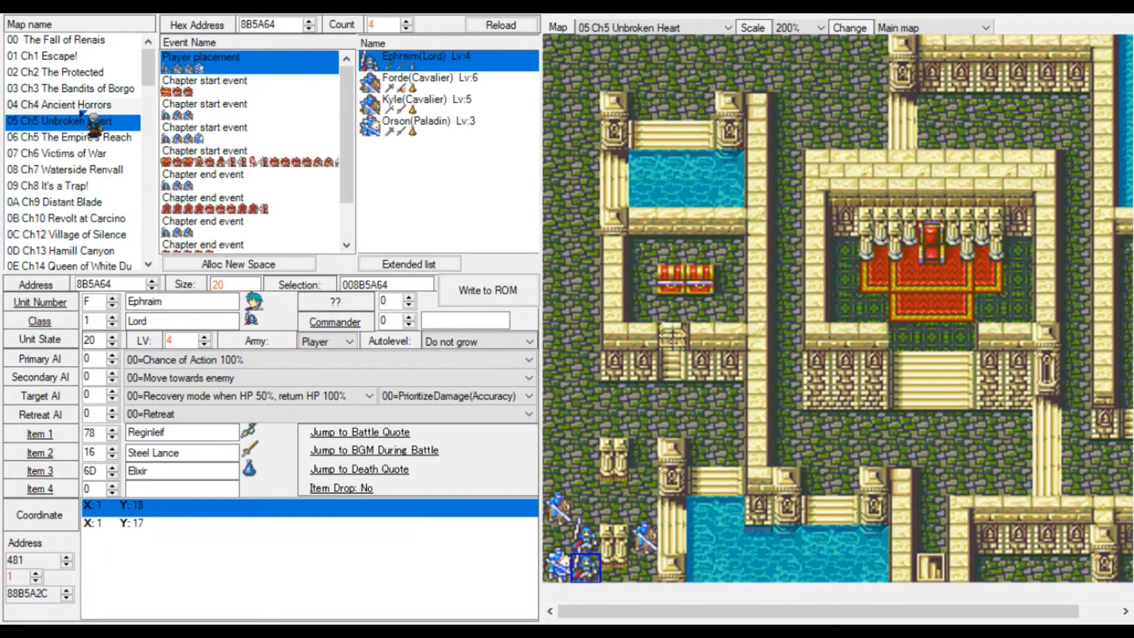
pyautogui.click(89, 105)
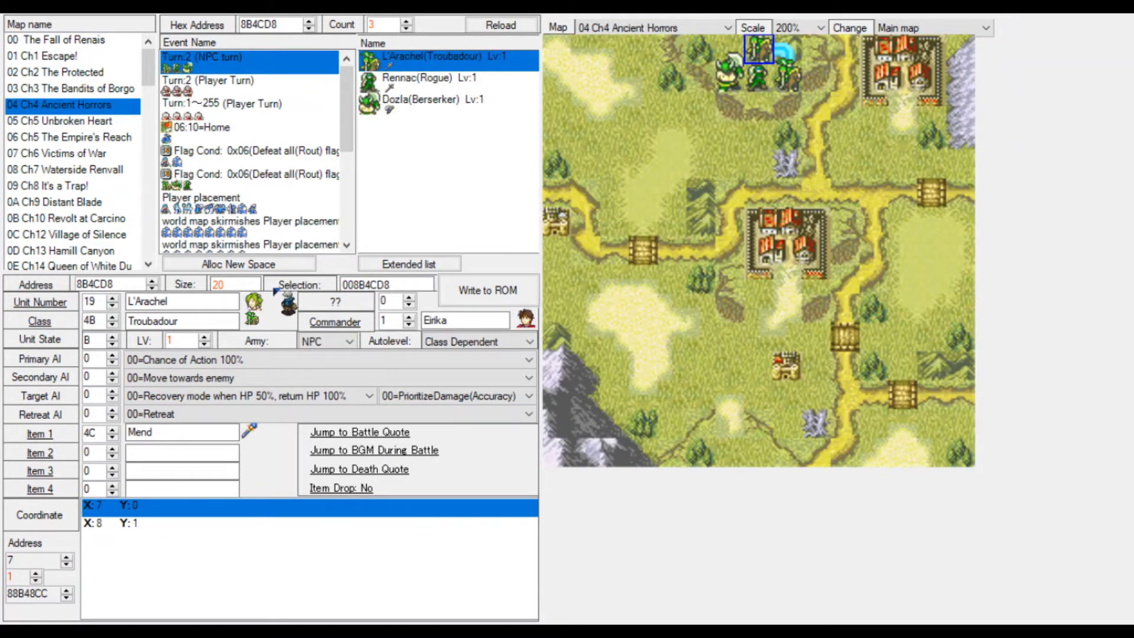
# Review the first world map skirmish monster placement and the chapter start event's Bonewalker at X 0, Y 6.
pyautogui.scroll(-2, 212, 110)
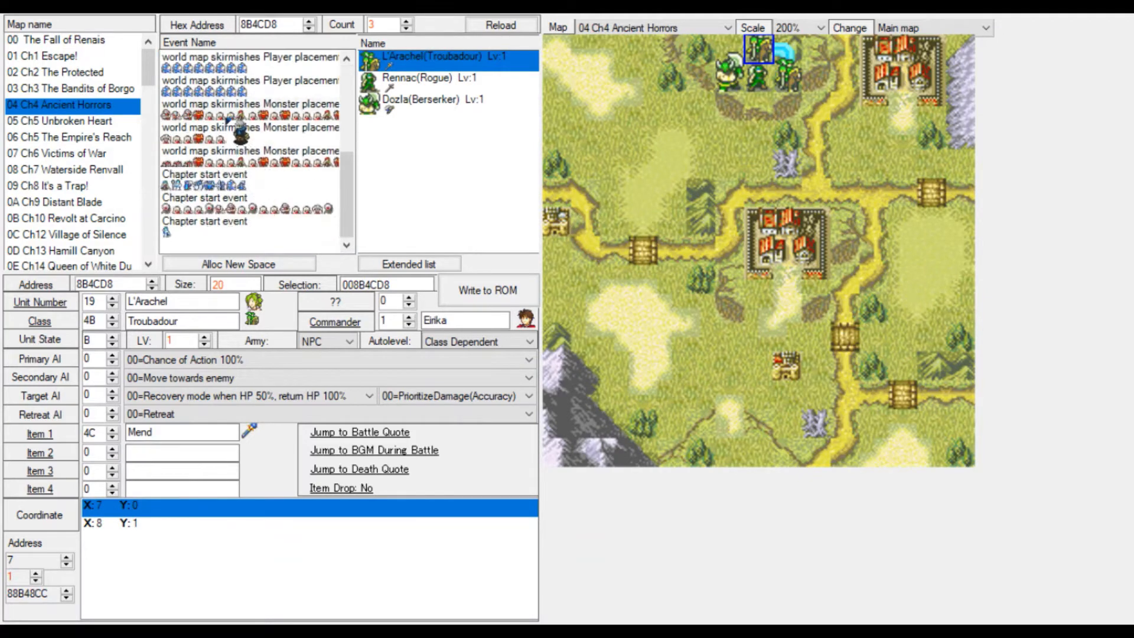
pyautogui.click(224, 111)
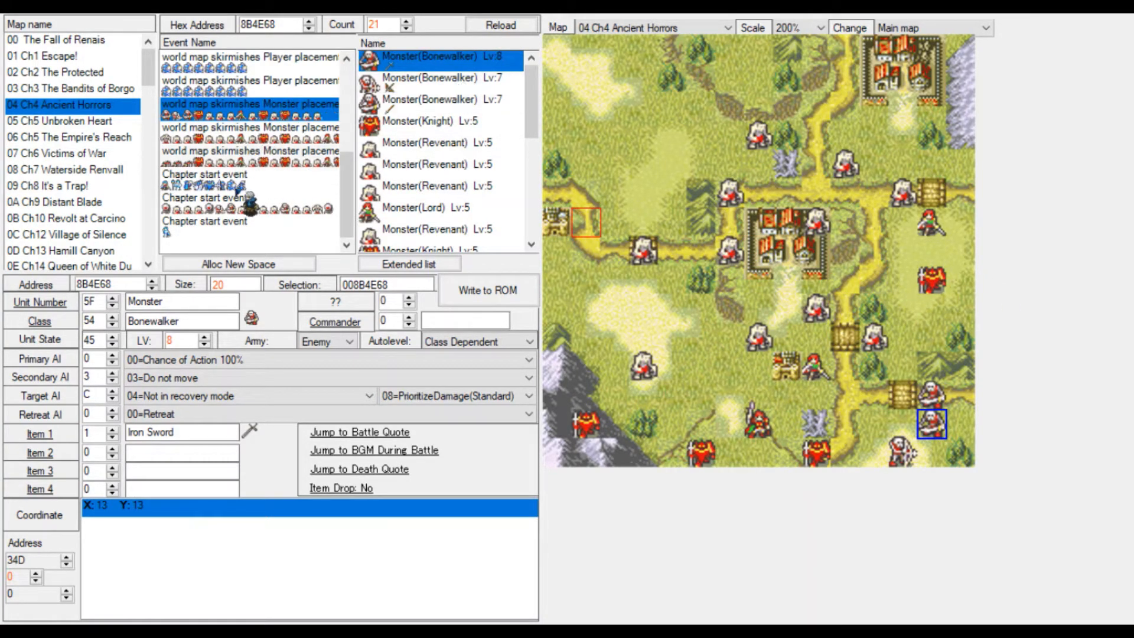
pyautogui.click(251, 203)
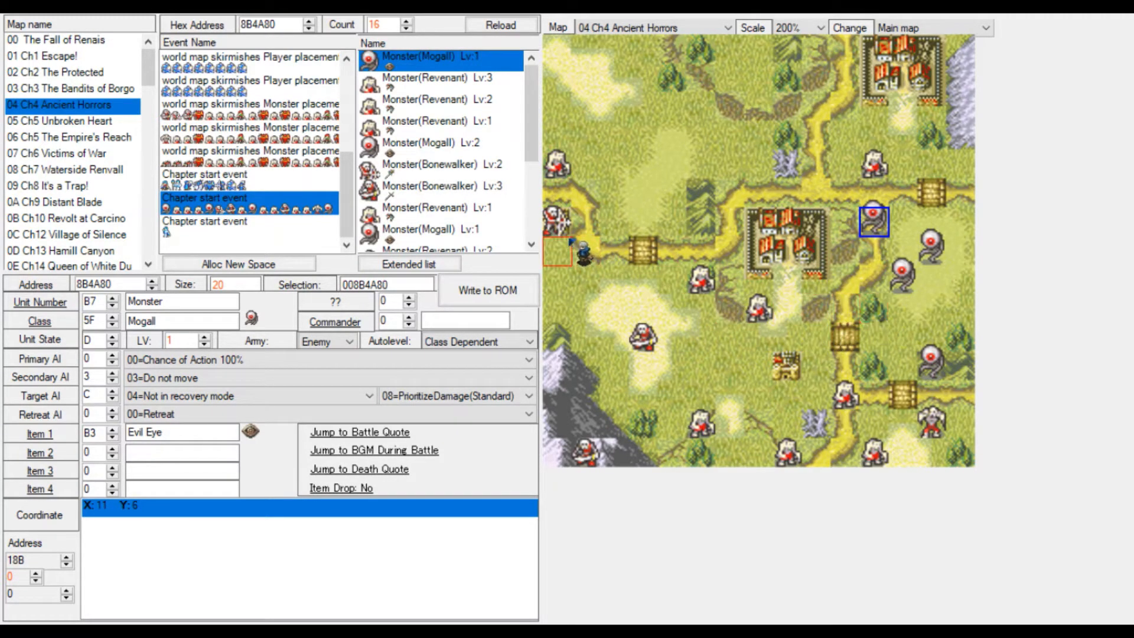
pyautogui.click(557, 223)
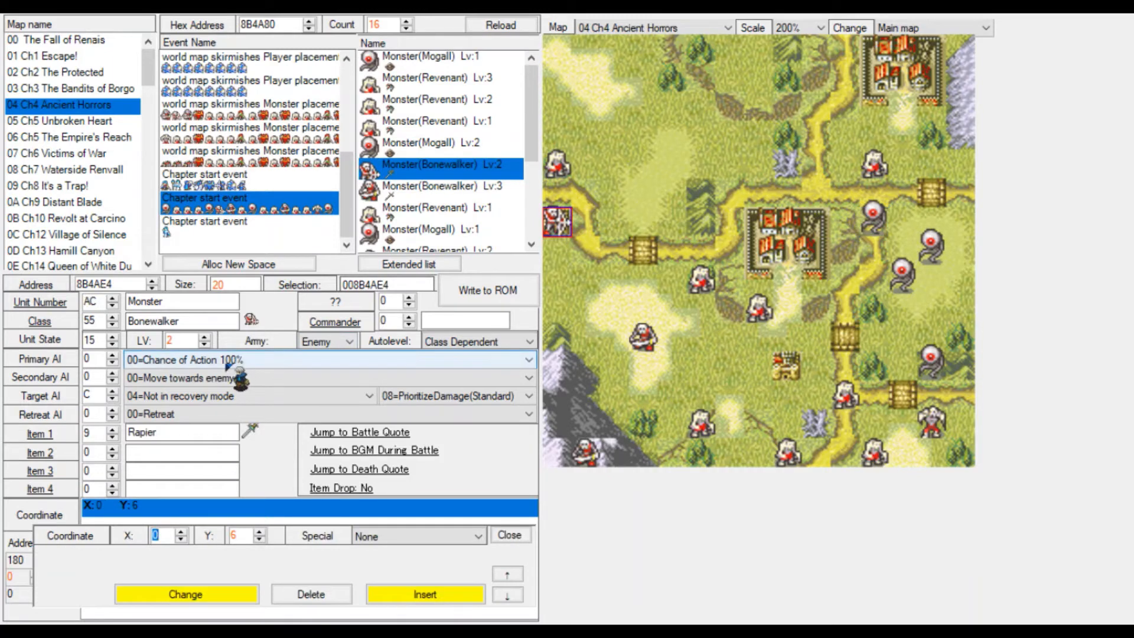
pyautogui.click(501, 289)
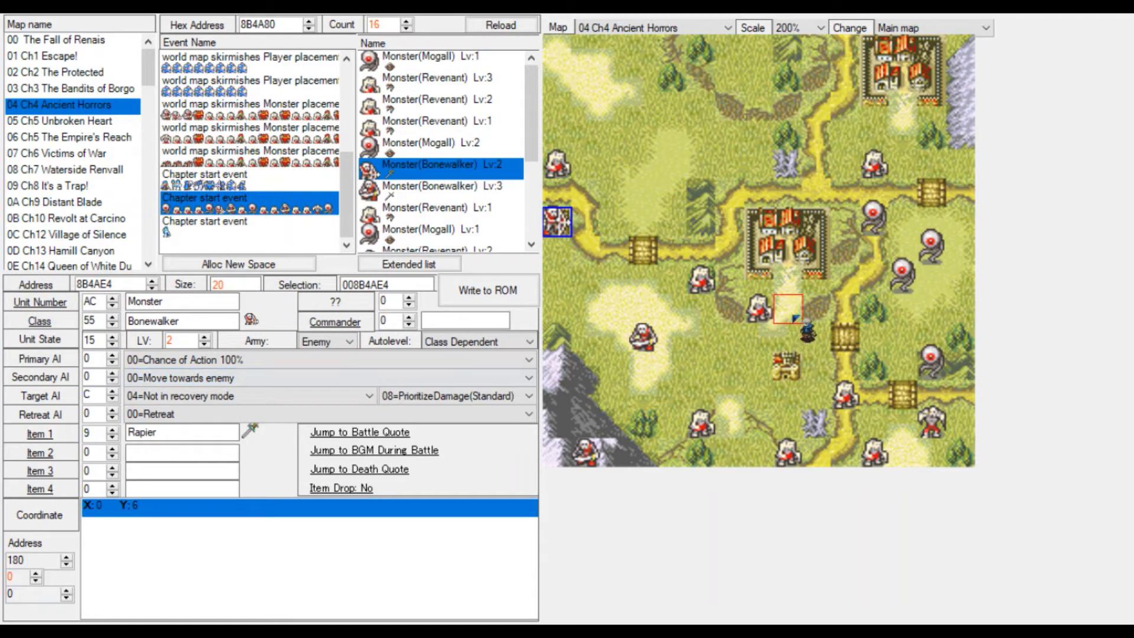
# Set the army of the Revenant at X 7, Y 9 to Player and write it to the ROM.
pyautogui.click(788, 340)
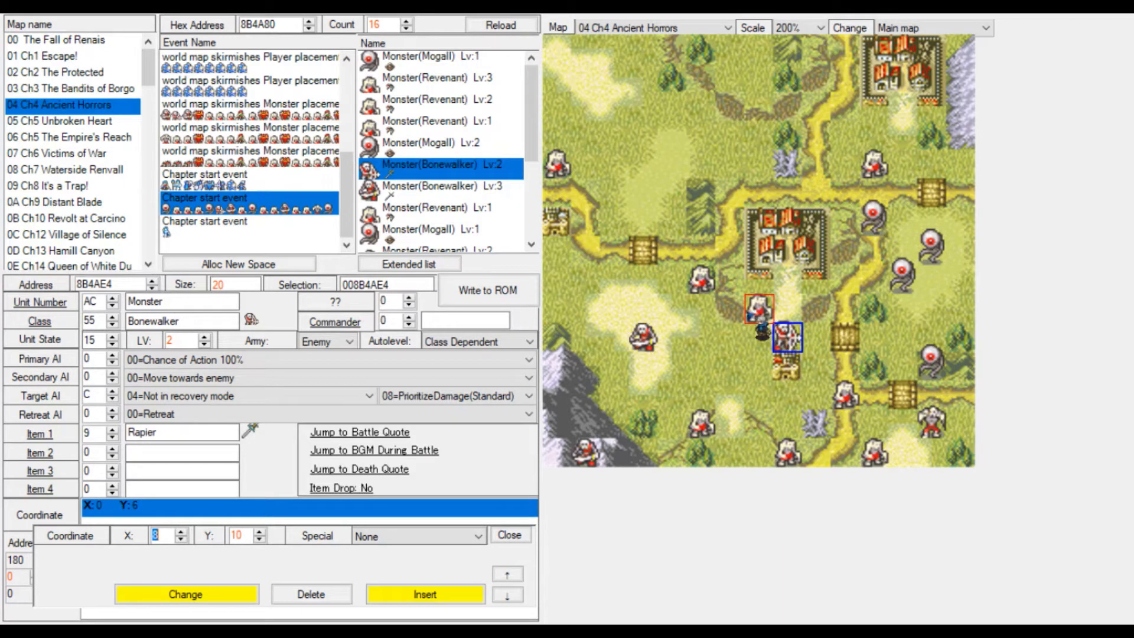
pyautogui.click(759, 310)
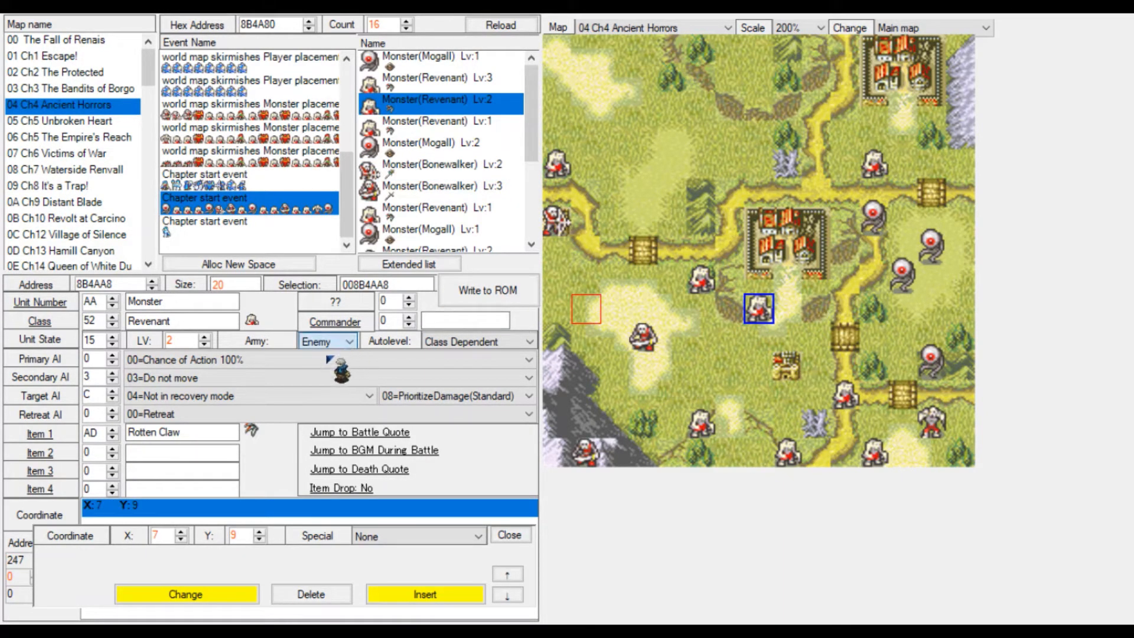
pyautogui.click(326, 356)
pyautogui.click(471, 293)
# Move the Rapier-wielding Bonewalker to X 8, Y 10 and write it to the ROM.
pyautogui.click(554, 228)
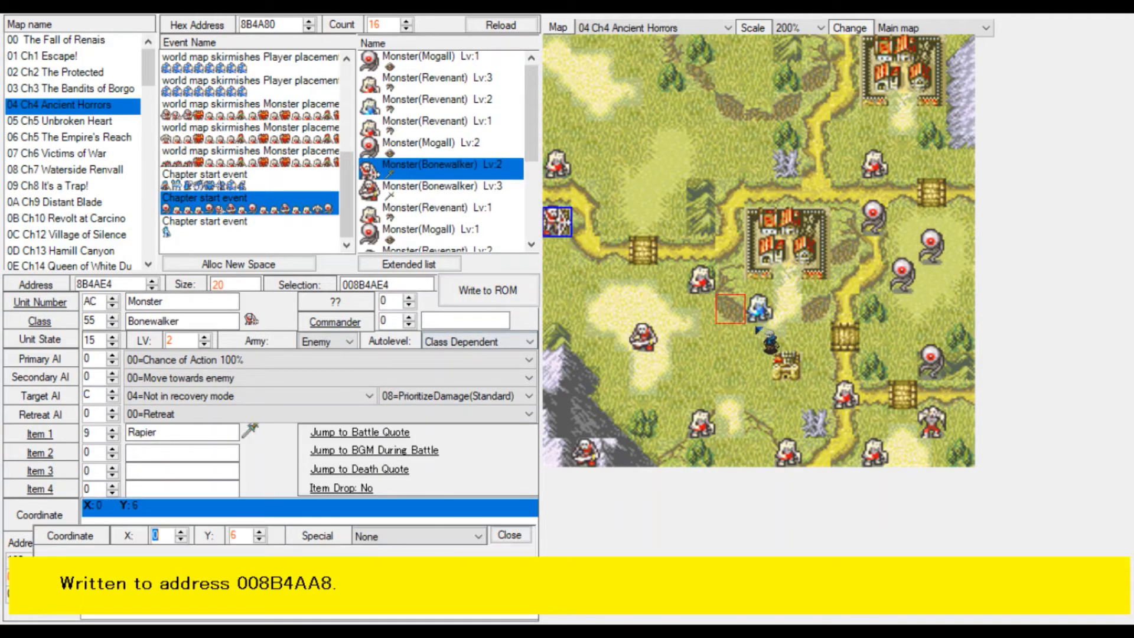
pyautogui.click(781, 338)
pyautogui.click(495, 292)
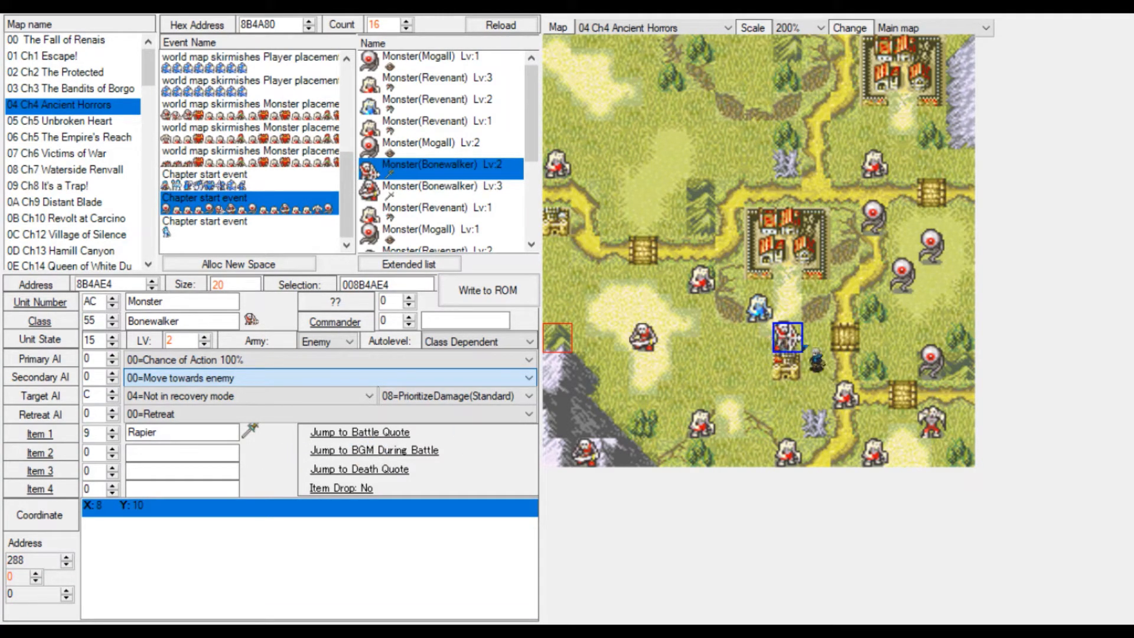
# Return the Revenant at X 7, Y 9 to the Enemy army and the Rapier Bonewalker to X 0, Y 6, writing both to the ROM.
pyautogui.click(416, 170)
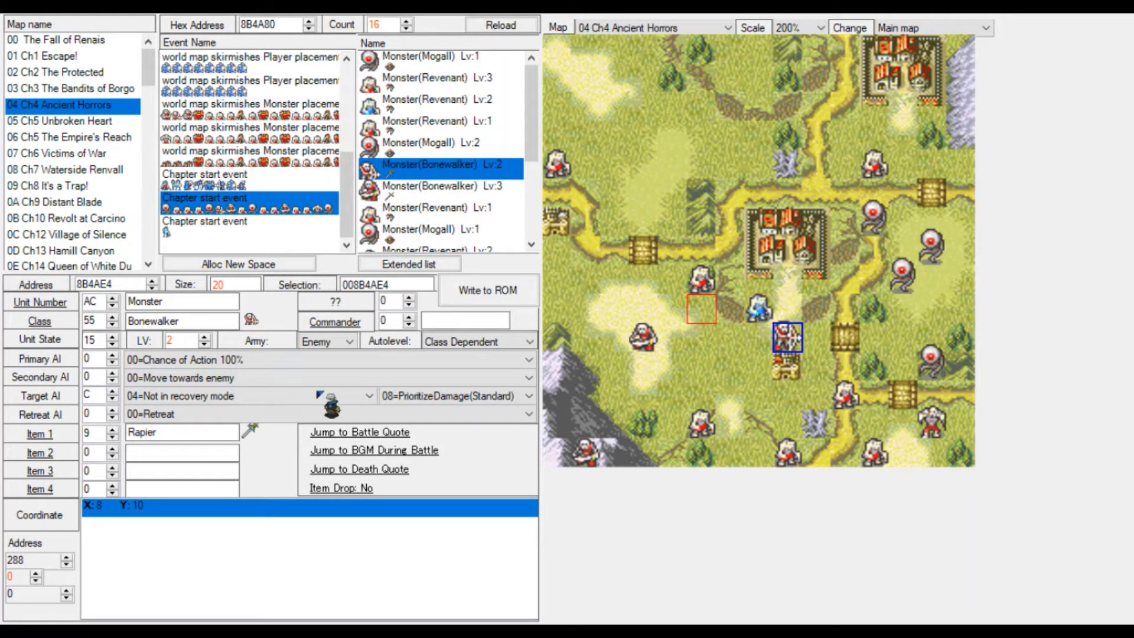
pyautogui.click(241, 385)
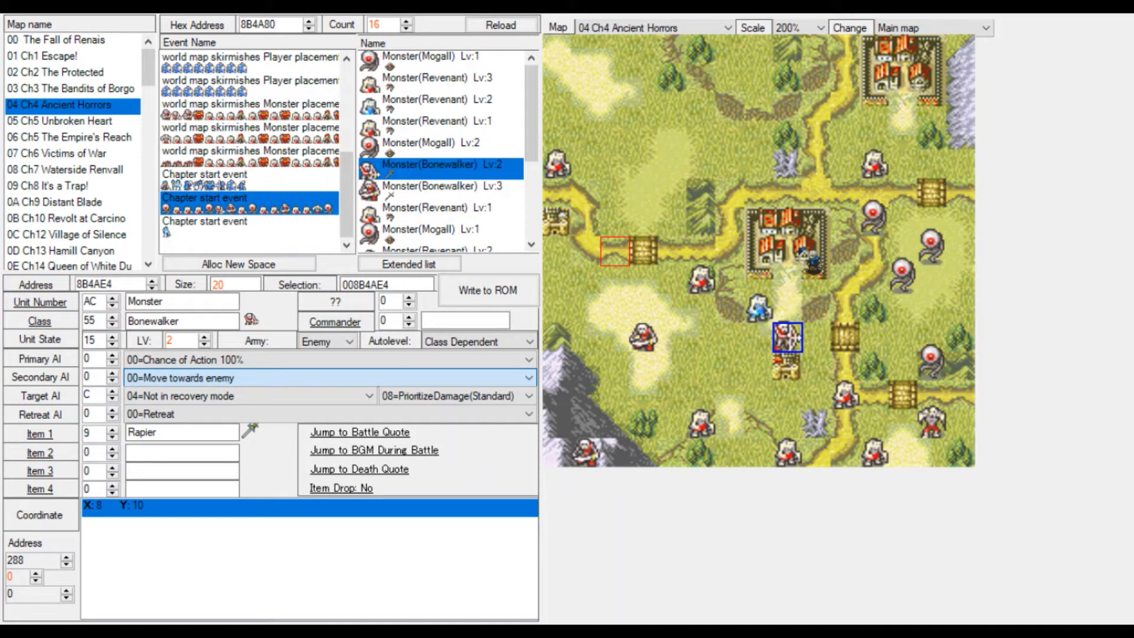
pyautogui.click(407, 109)
pyautogui.click(338, 342)
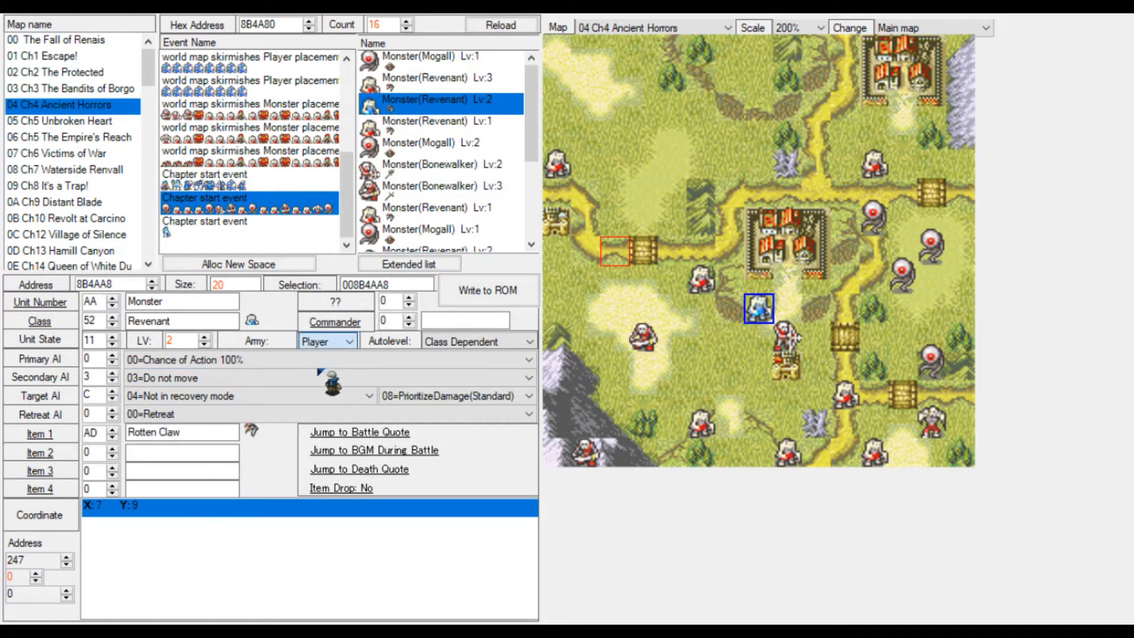
pyautogui.click(324, 364)
pyautogui.click(502, 304)
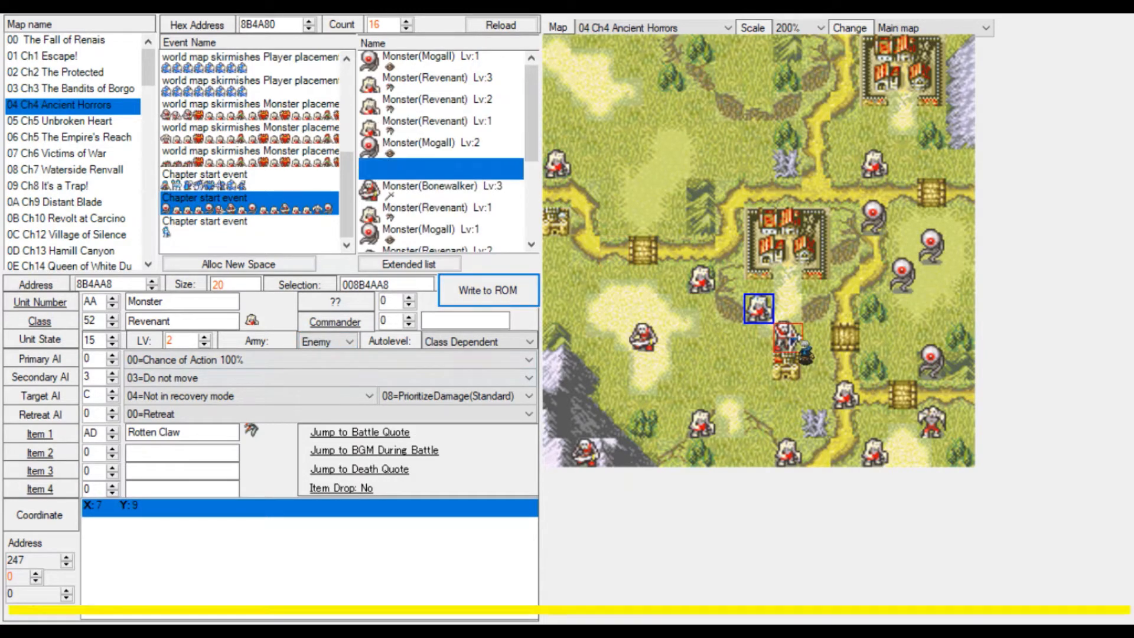
pyautogui.click(491, 288)
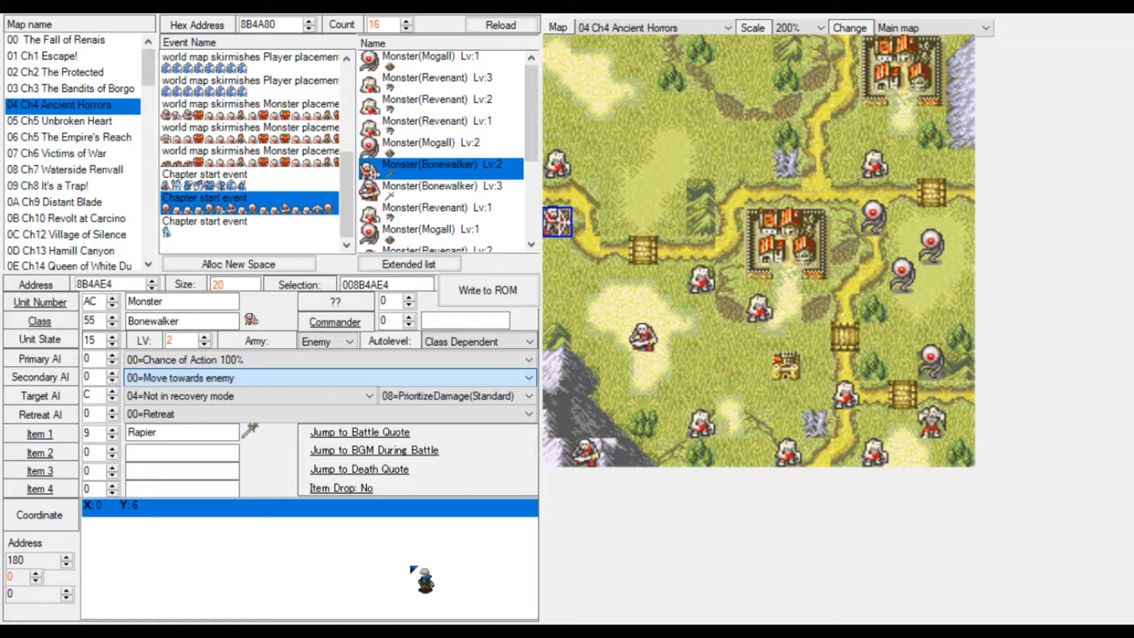
# Review the enemy placement along the map's roads and inspect the Revenant at X 11, Y 4.
pyautogui.moveTo(412, 568); pyautogui.dragTo(775, 168)
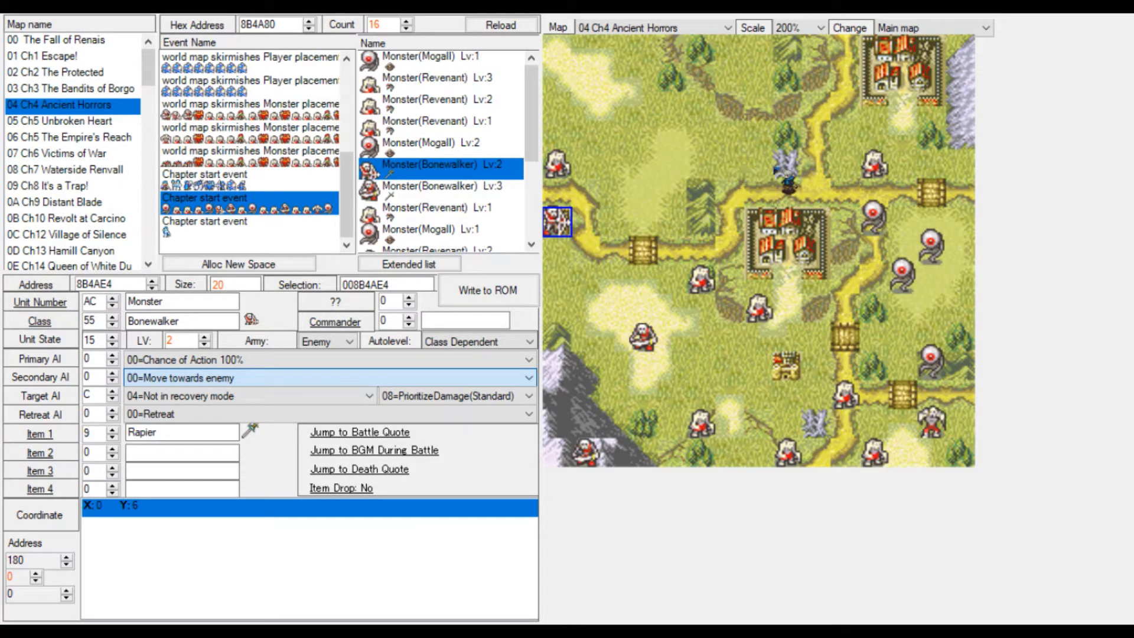
pyautogui.moveTo(962, 187); pyautogui.dragTo(727, 171)
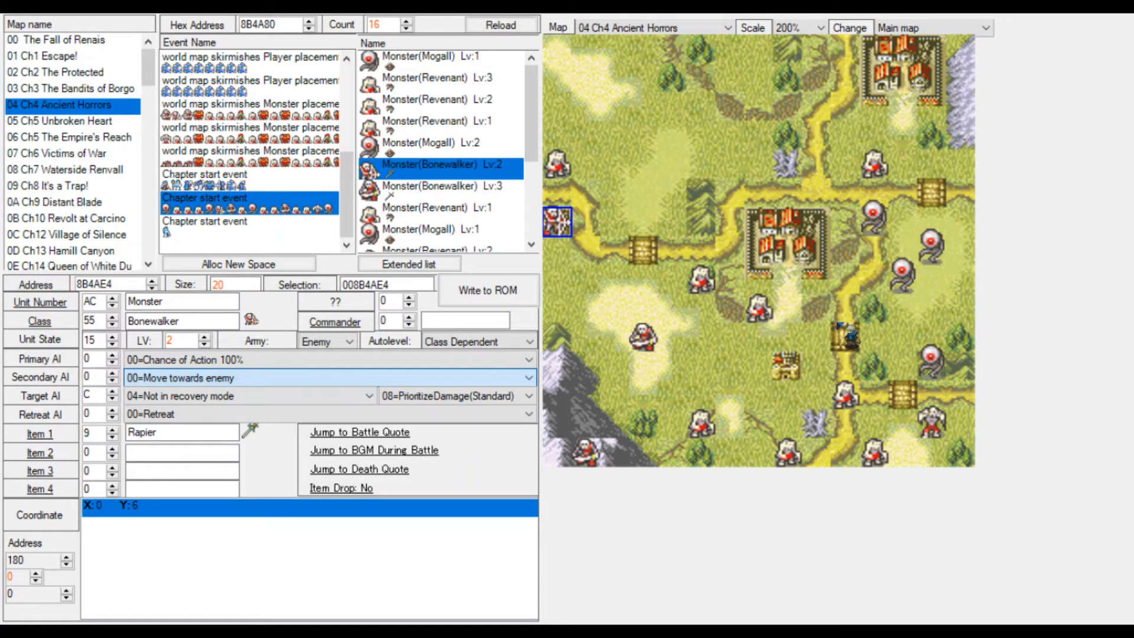
pyautogui.moveTo(544, 243); pyautogui.dragTo(597, 204)
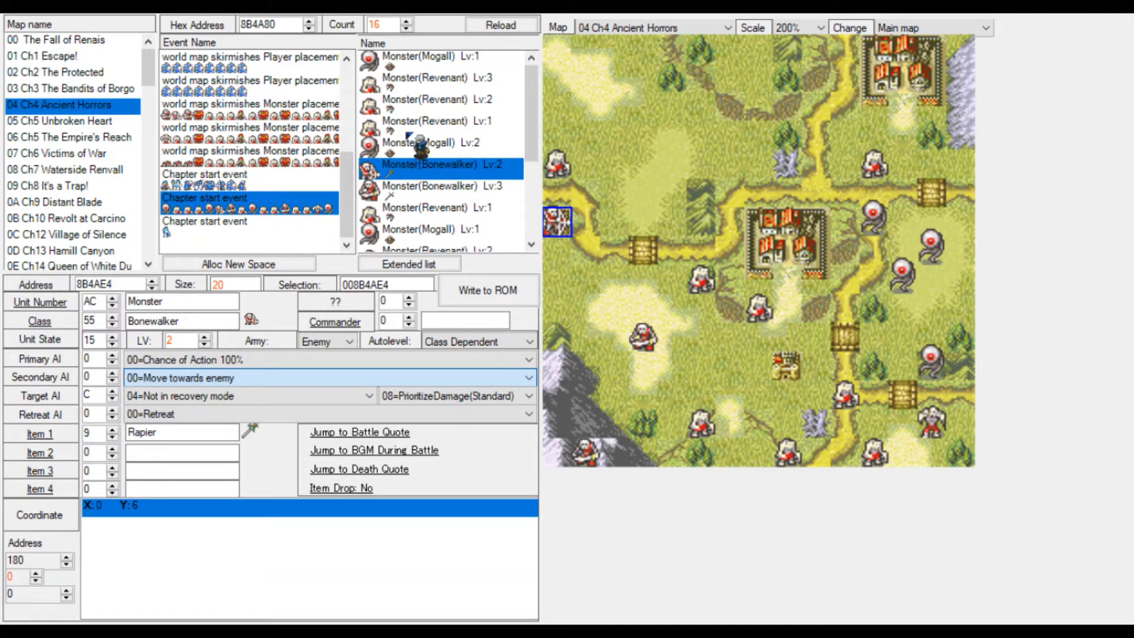
pyautogui.click(877, 169)
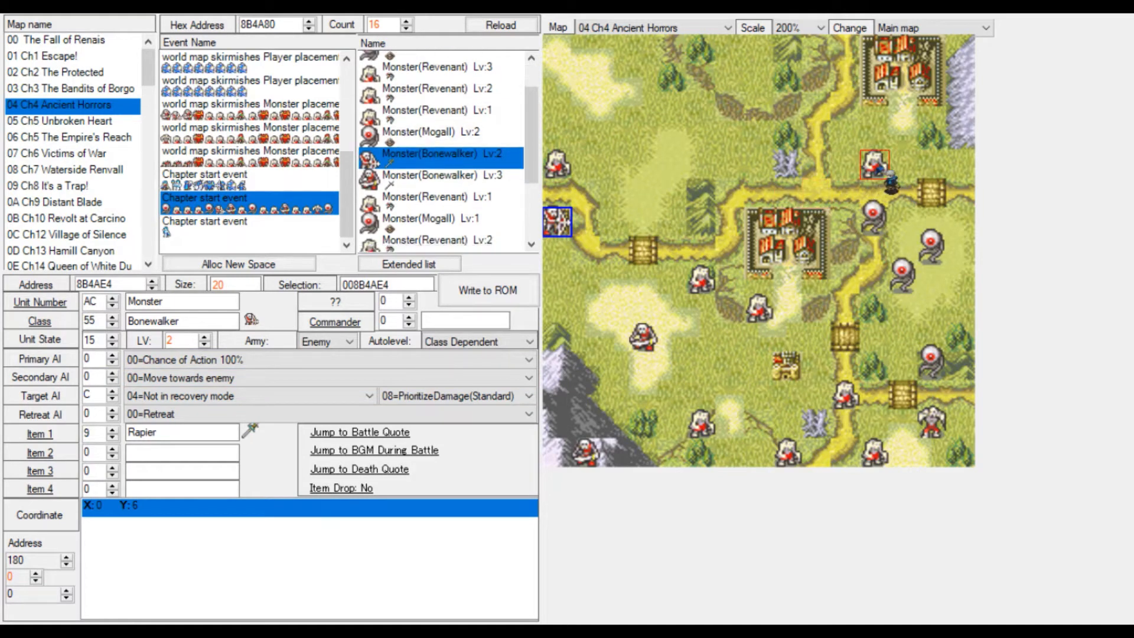
pyautogui.click(875, 167)
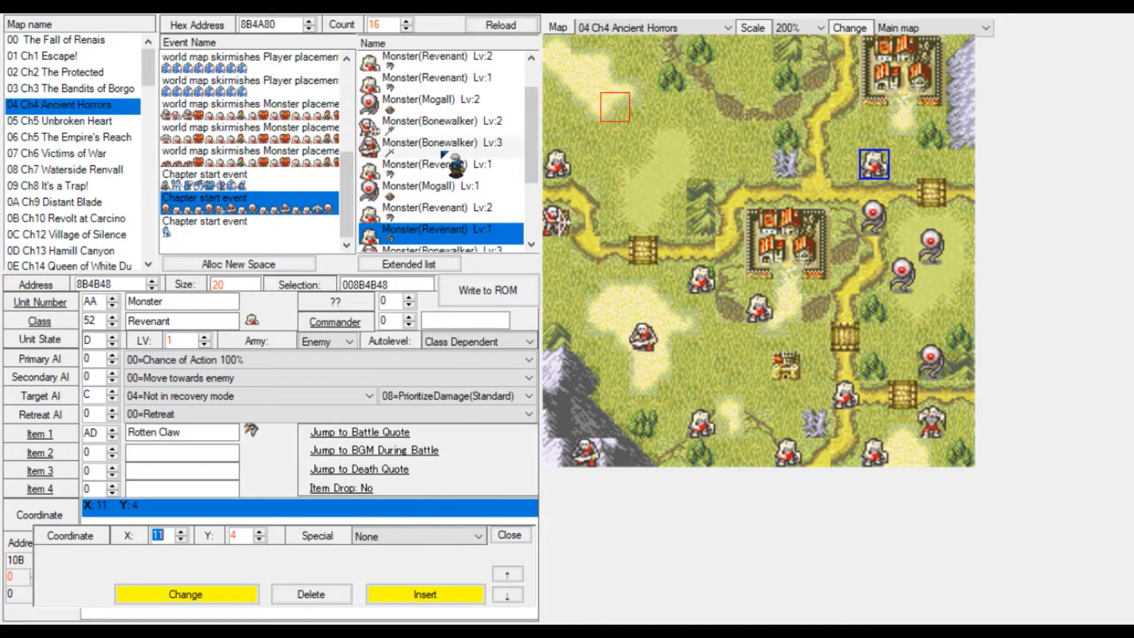
# Set the Secondary AI of the Revenant at X 0, Y 4 to 12=Wait 1 turn, set AI2 to 00, and write it to the ROM.
pyautogui.click(555, 218)
pyautogui.click(226, 383)
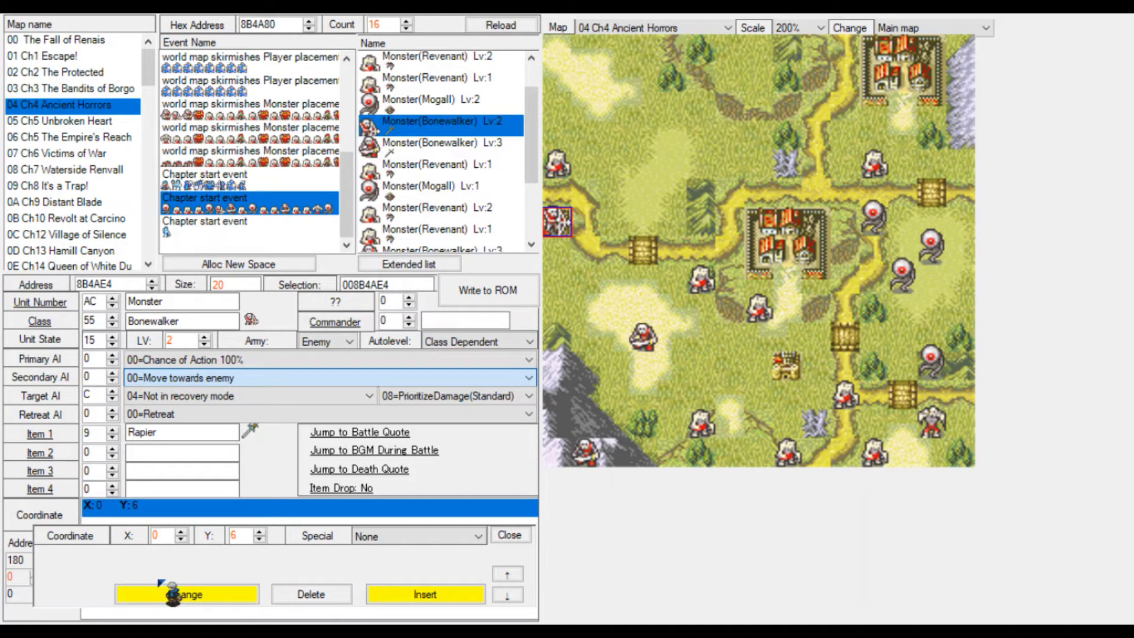
pyautogui.click(390, 170)
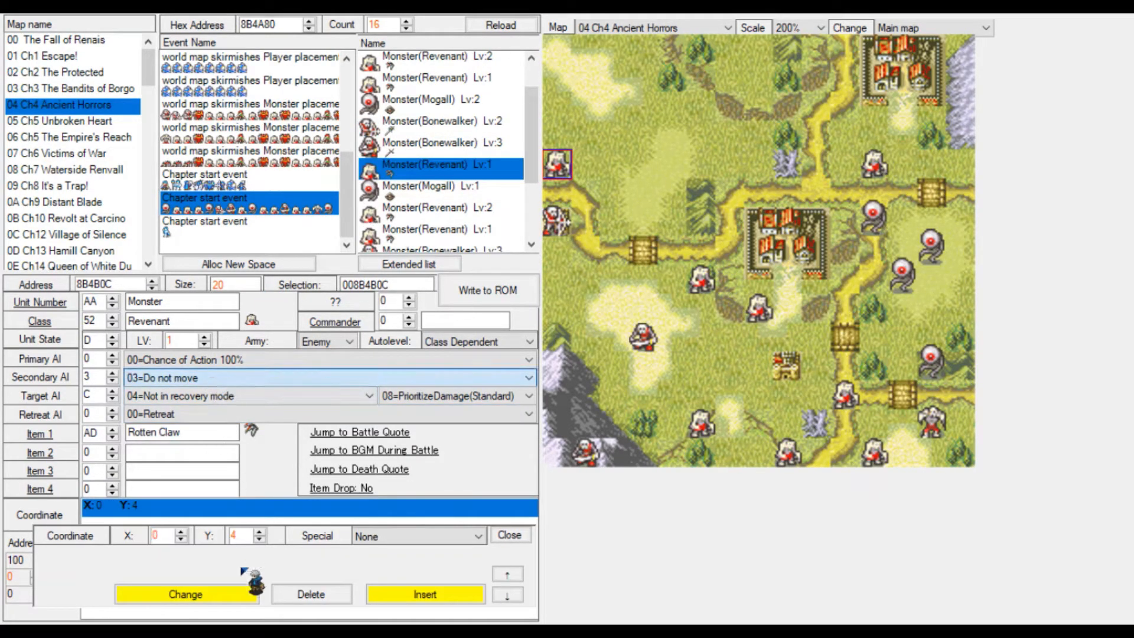
pyautogui.click(488, 290)
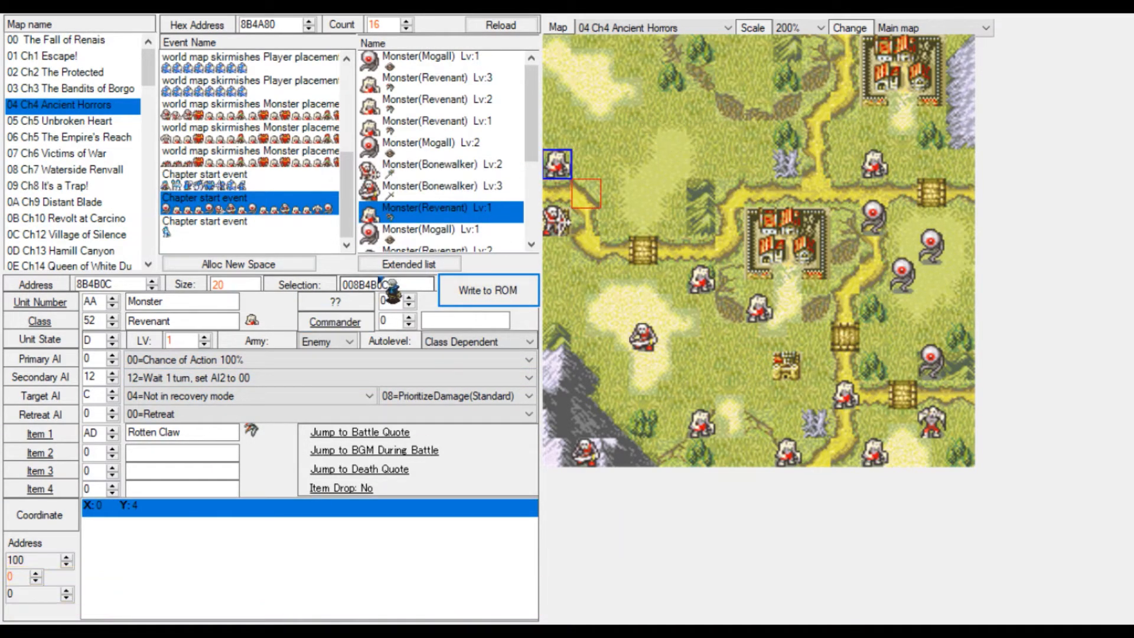
# Compare the AI settings of the Rapier Bonewalker, the Entombed at X 13, Y 13 and Batta in the Ch3 chapter start event.
pyautogui.scroll(-1, 254, 354)
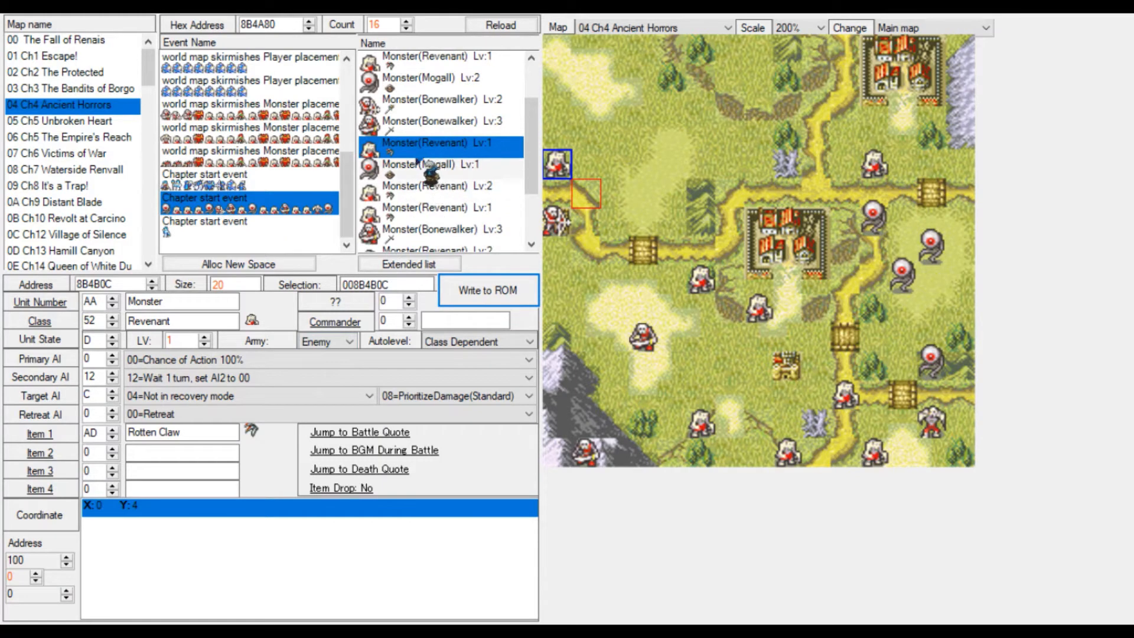
pyautogui.click(425, 100)
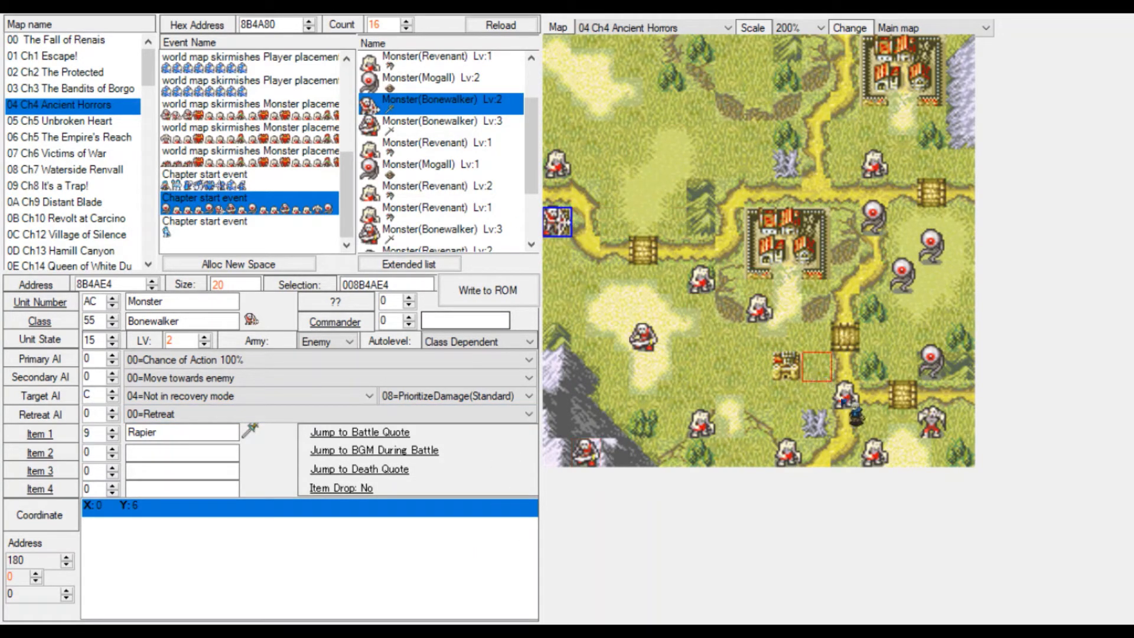
pyautogui.click(931, 423)
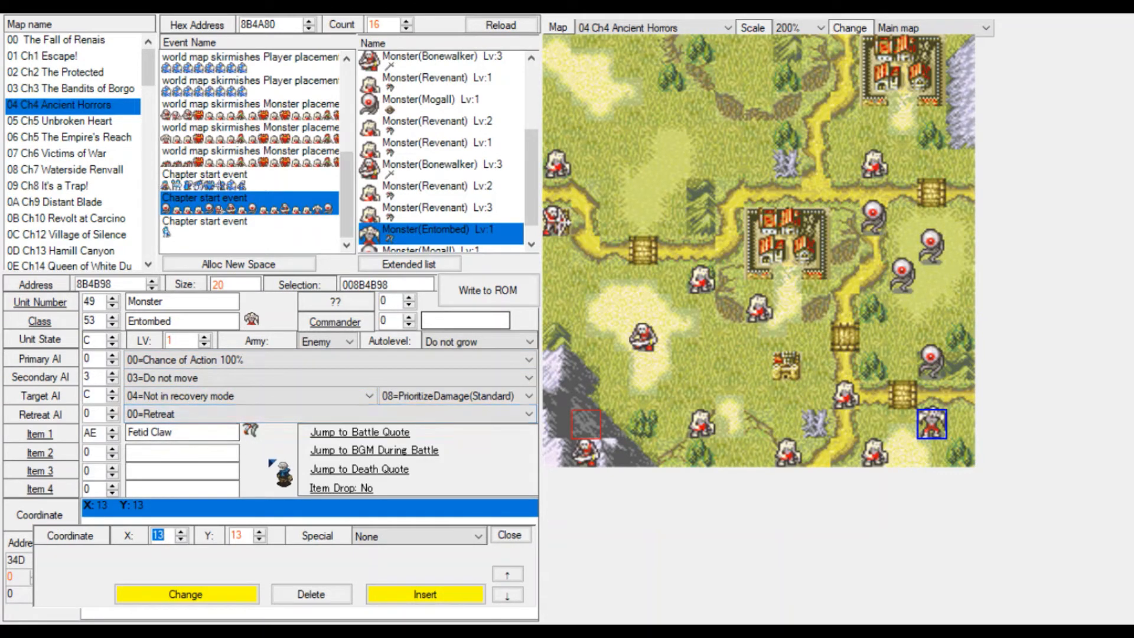
pyautogui.click(102, 89)
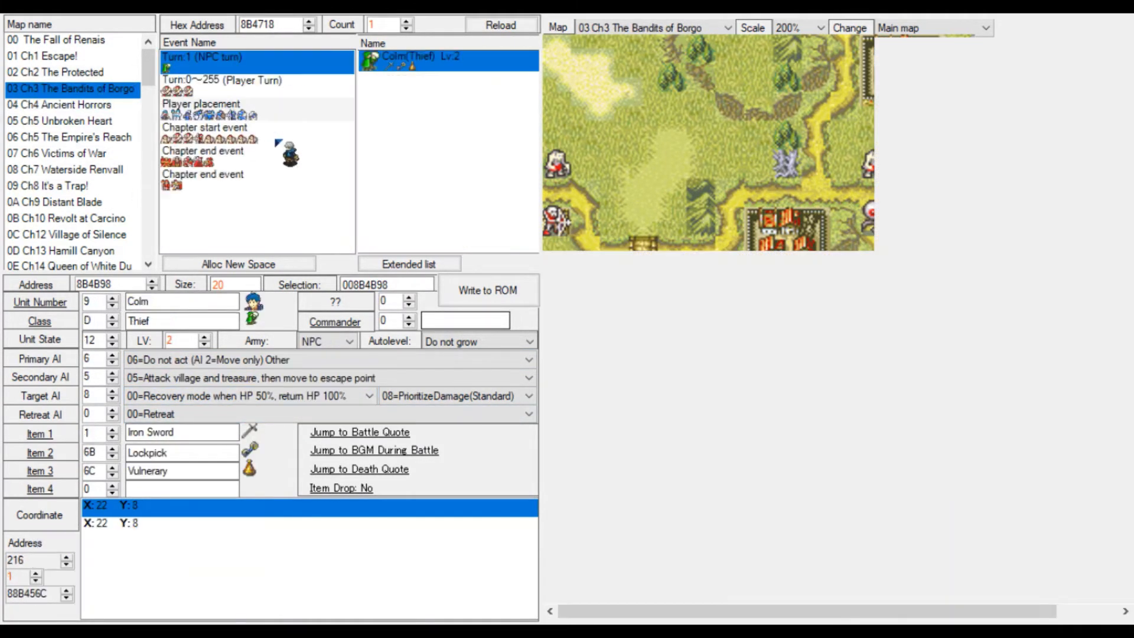
pyautogui.click(248, 137)
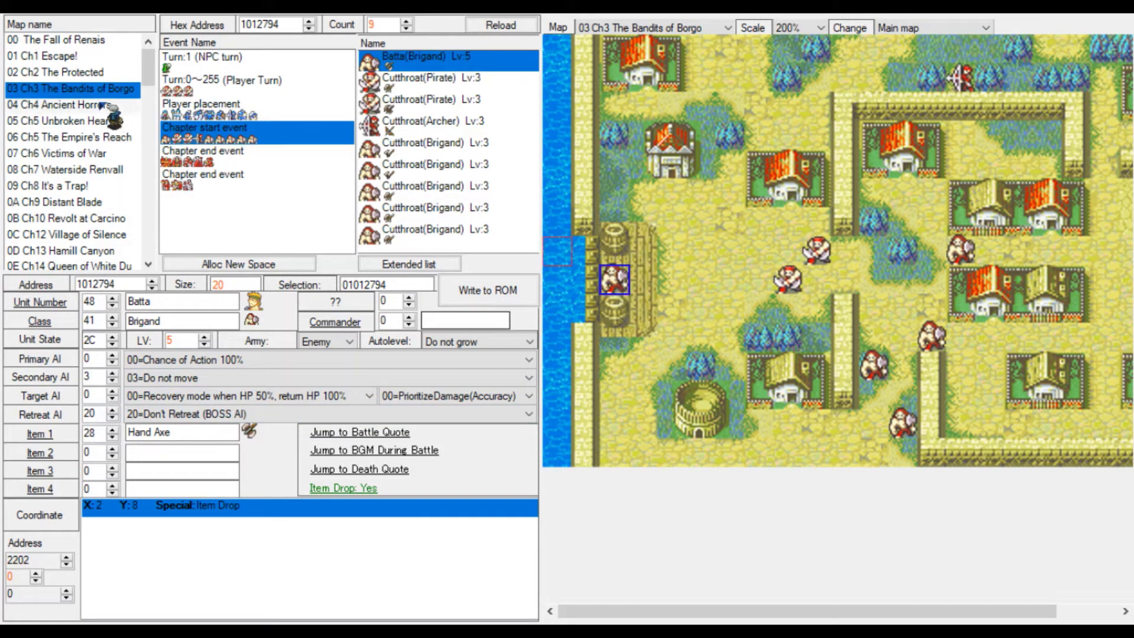
# Set the Ch4 Bonewalker at X 0, Y 6 to Secondary AI 03=Do not move and target priority 28=Archers, writing both to the ROM.
pyautogui.click(71, 104)
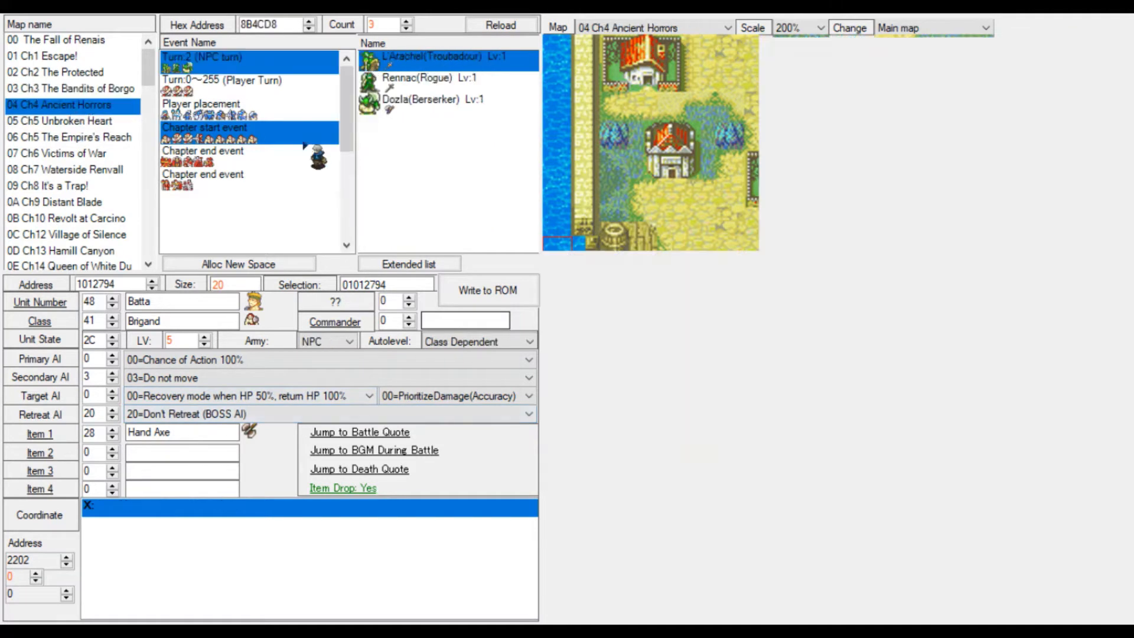
pyautogui.scroll(-2, 230, 178)
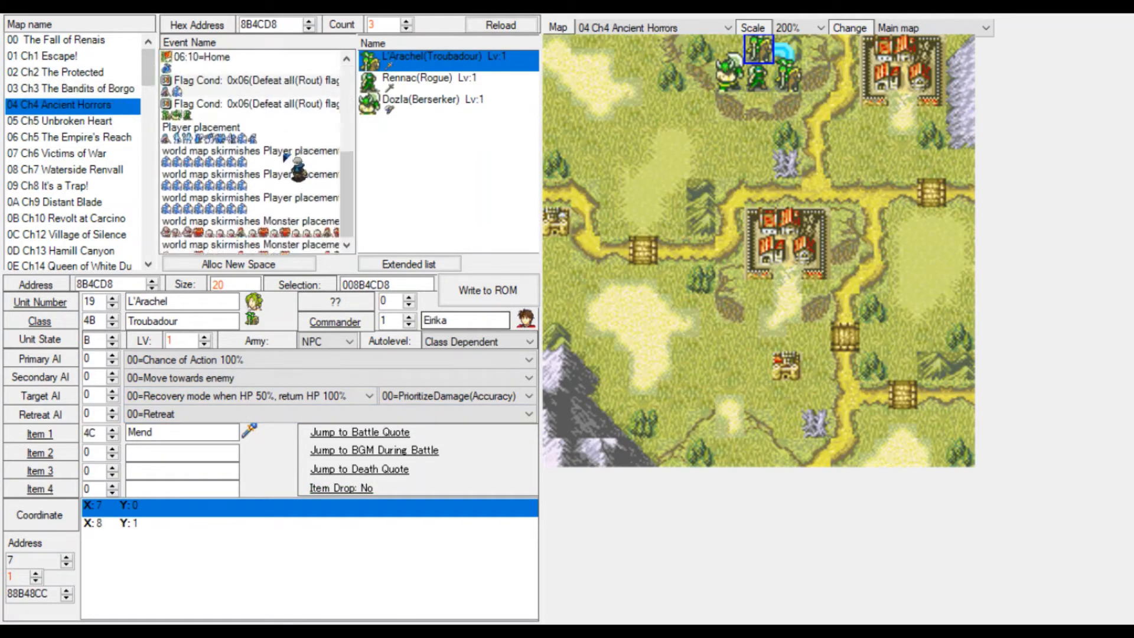
pyautogui.click(234, 110)
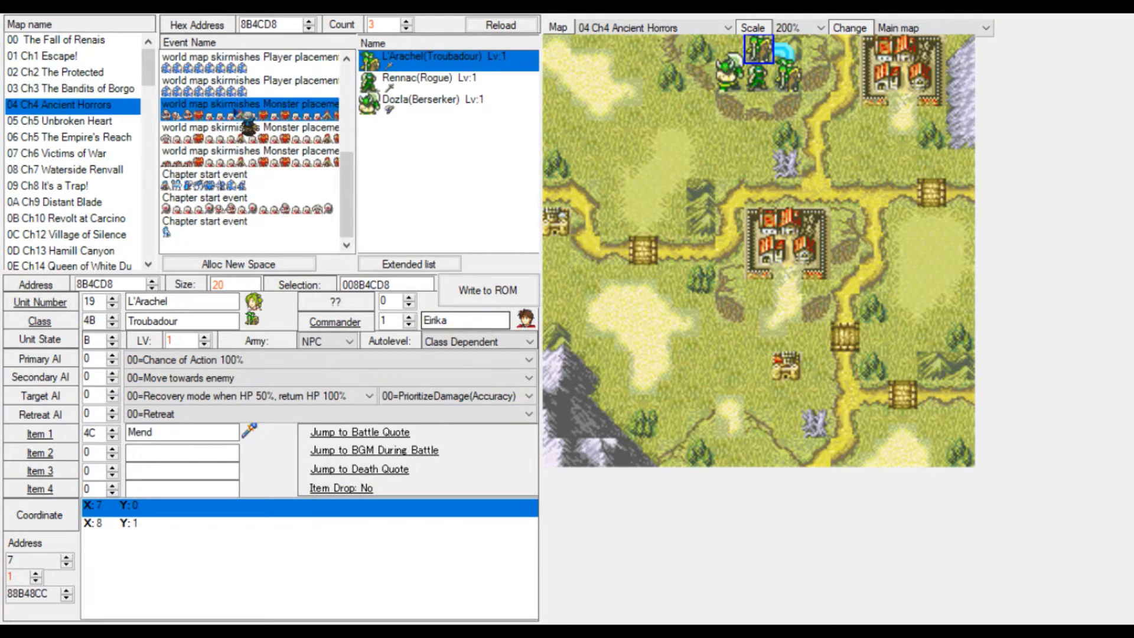
pyautogui.click(238, 206)
pyautogui.click(443, 167)
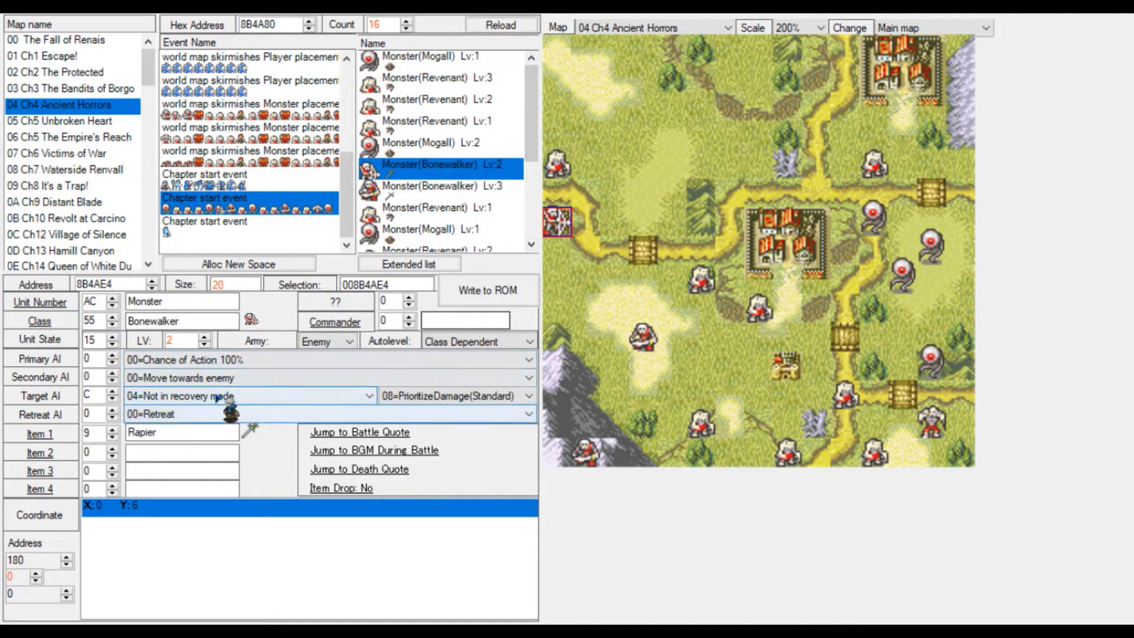
pyautogui.click(231, 378)
pyautogui.click(213, 426)
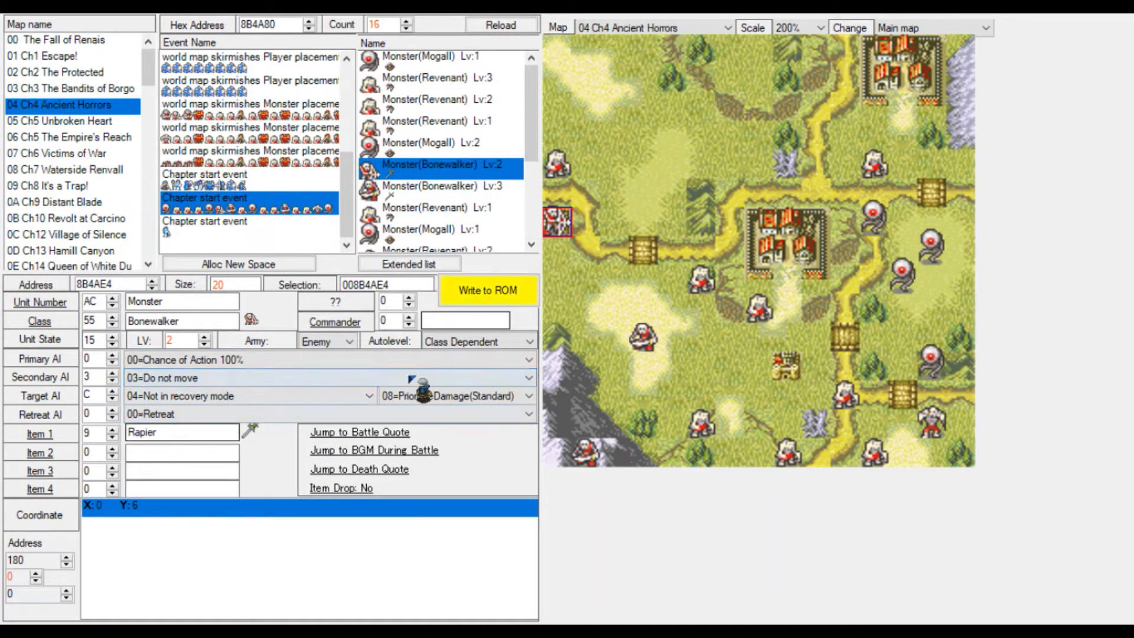
pyautogui.click(490, 290)
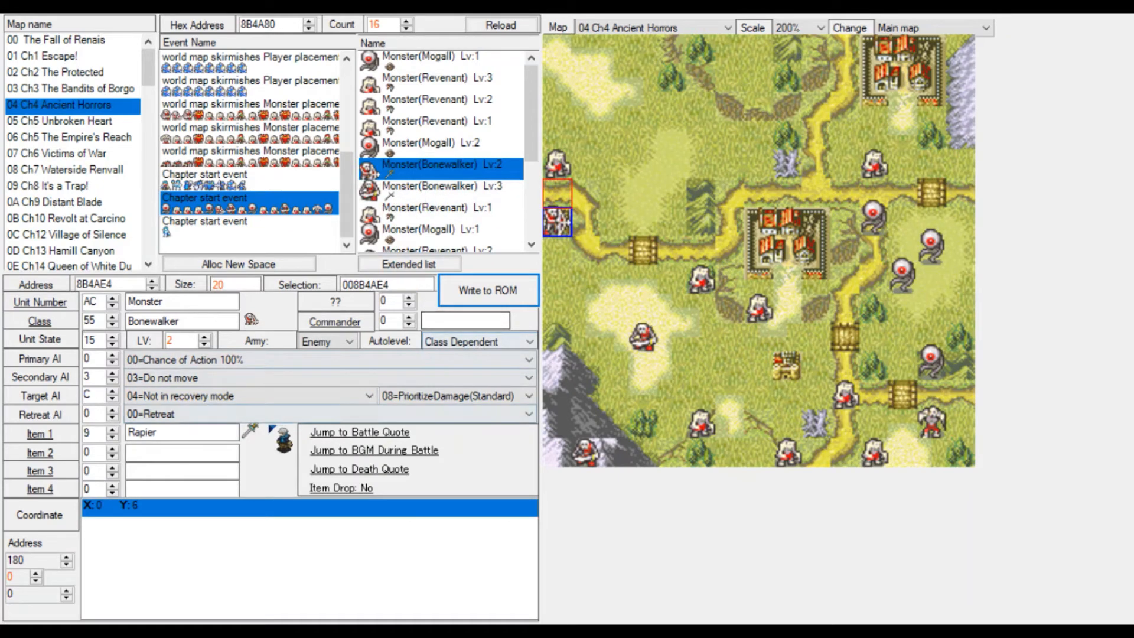
pyautogui.click(449, 394)
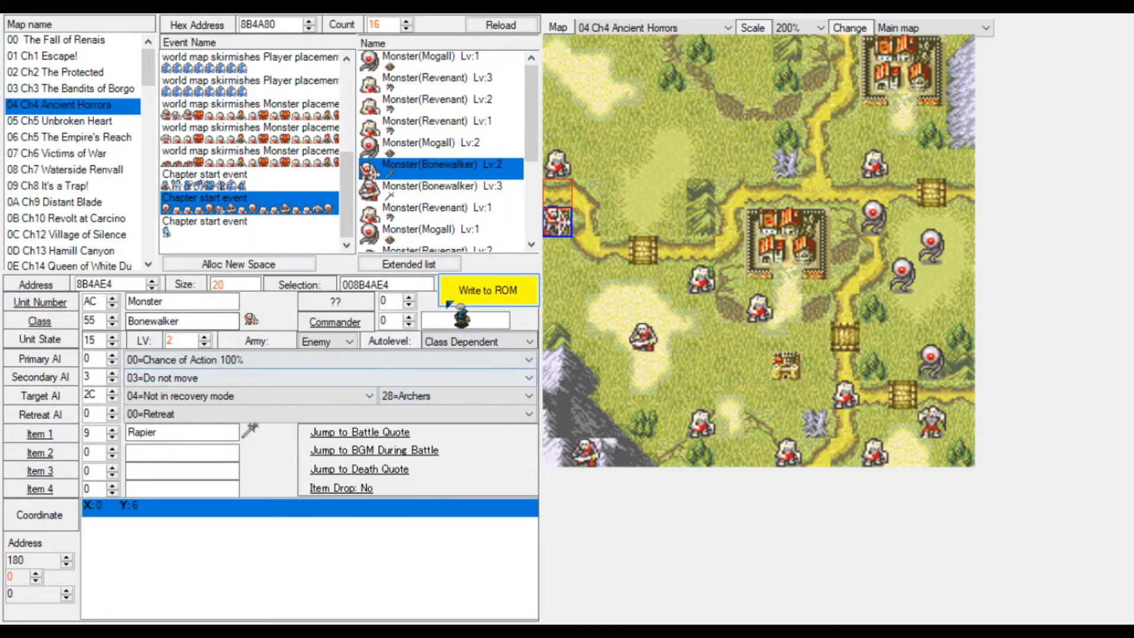
pyautogui.click(491, 285)
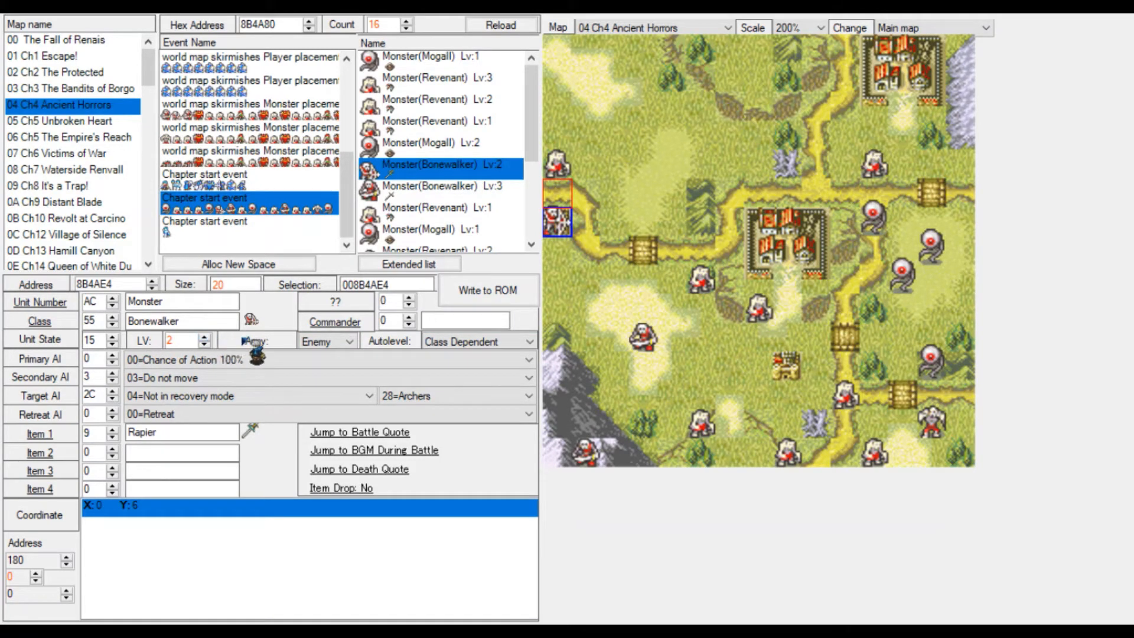
# Examine the Bonewalker's level, calculated stats and autolevel option, and the autolevel option of the Entombed at X 13, Y 13.
pyautogui.click(171, 341)
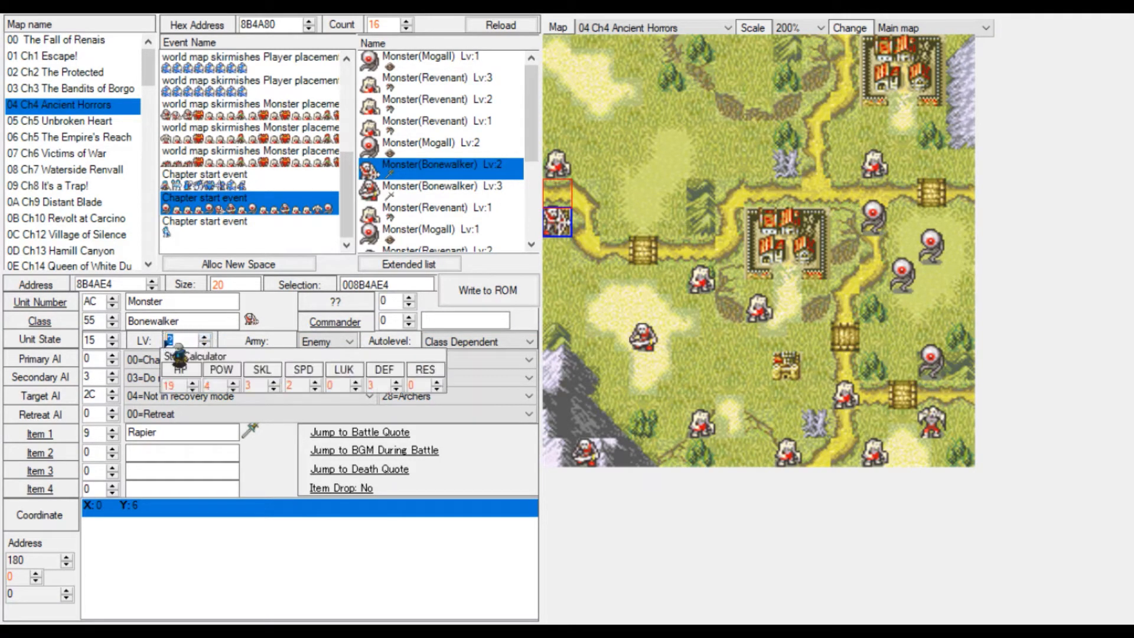
pyautogui.click(188, 339)
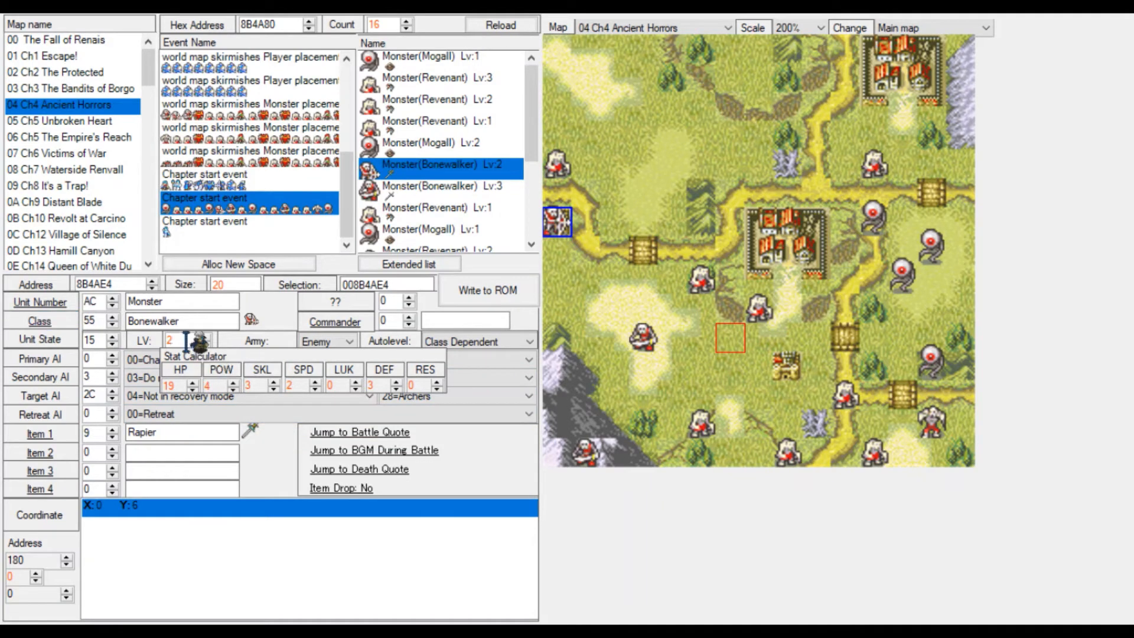
pyautogui.moveTo(186, 342); pyautogui.dragTo(168, 347)
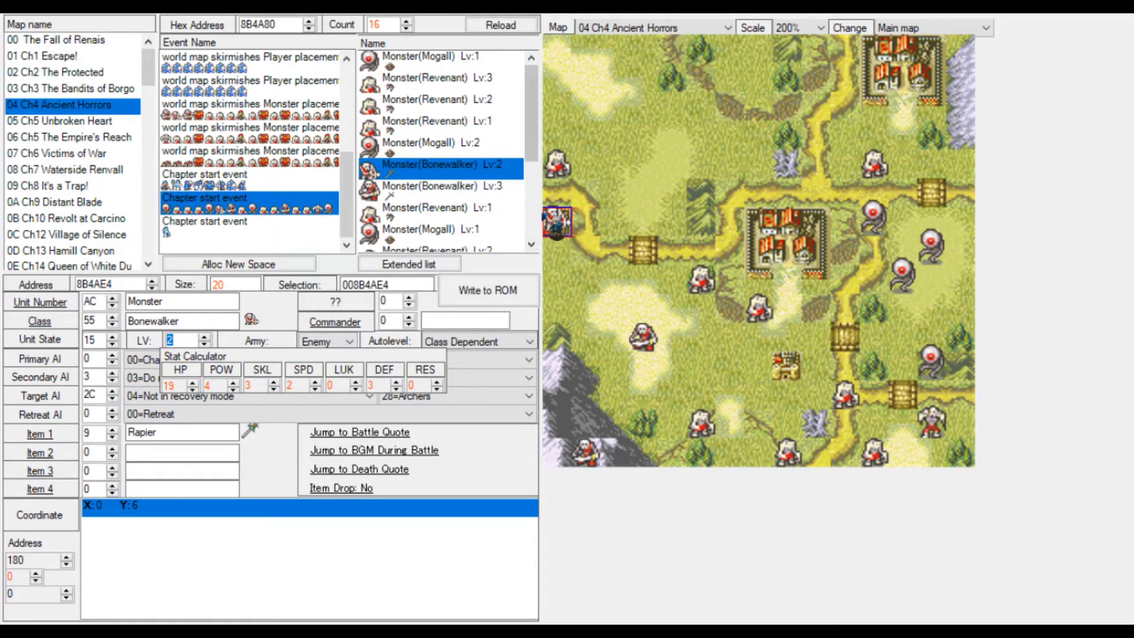
pyautogui.click(182, 338)
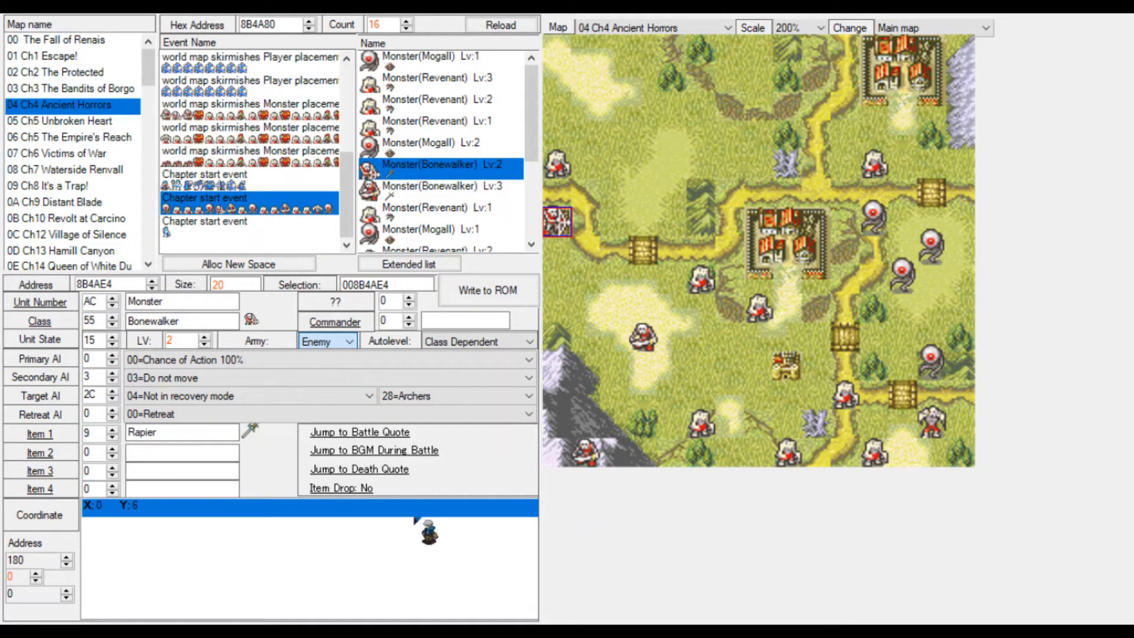
pyautogui.click(475, 340)
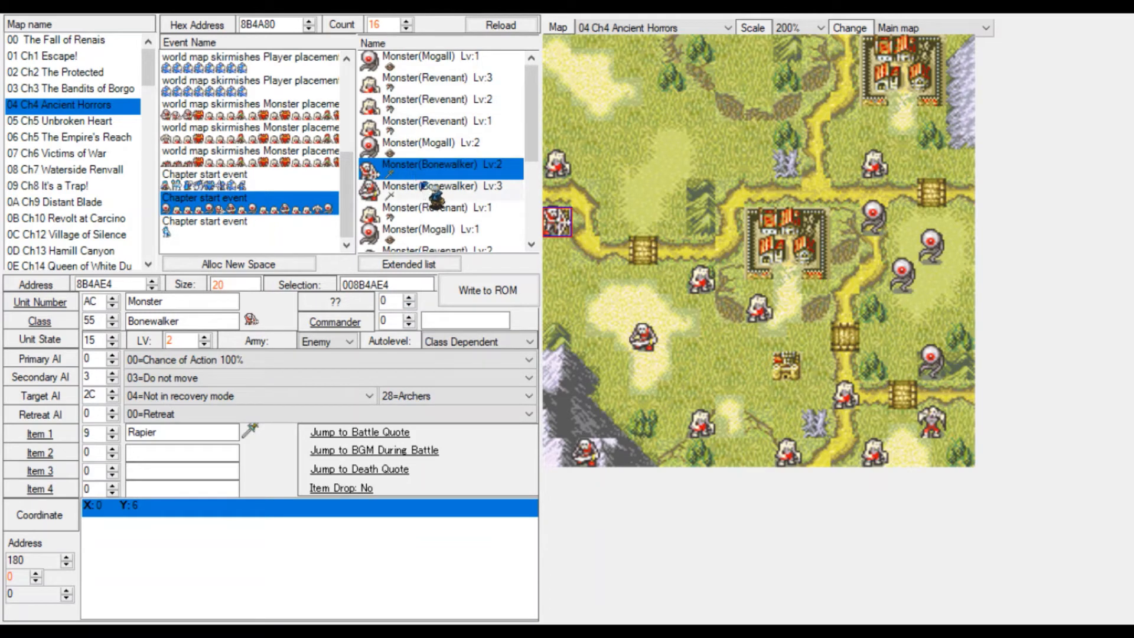
pyautogui.scroll(-3, 422, 189)
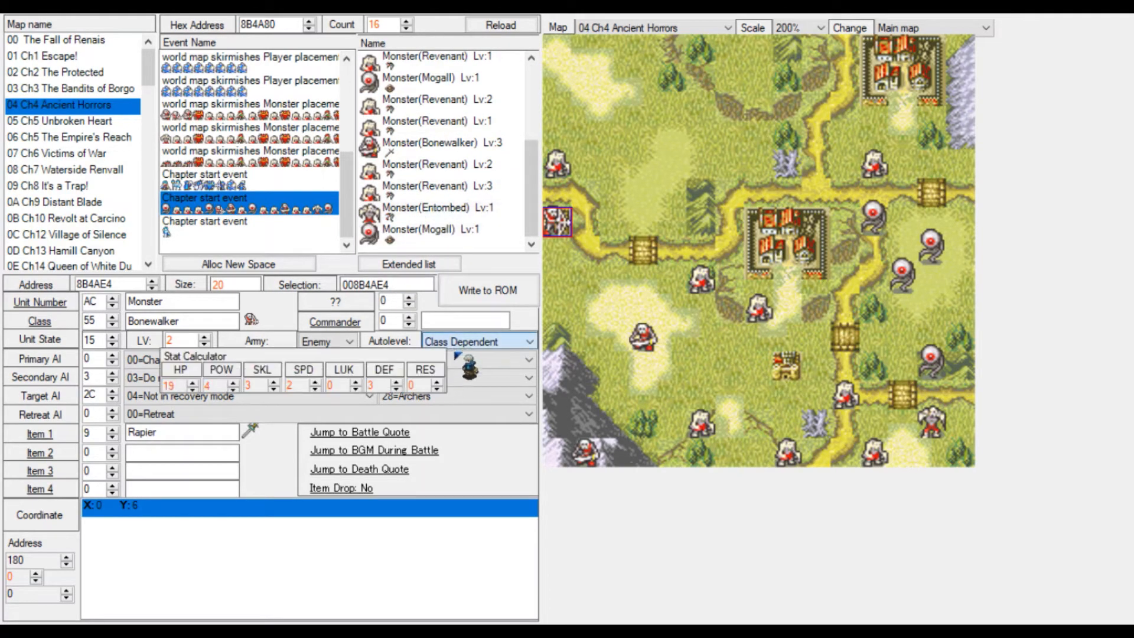
pyautogui.click(426, 211)
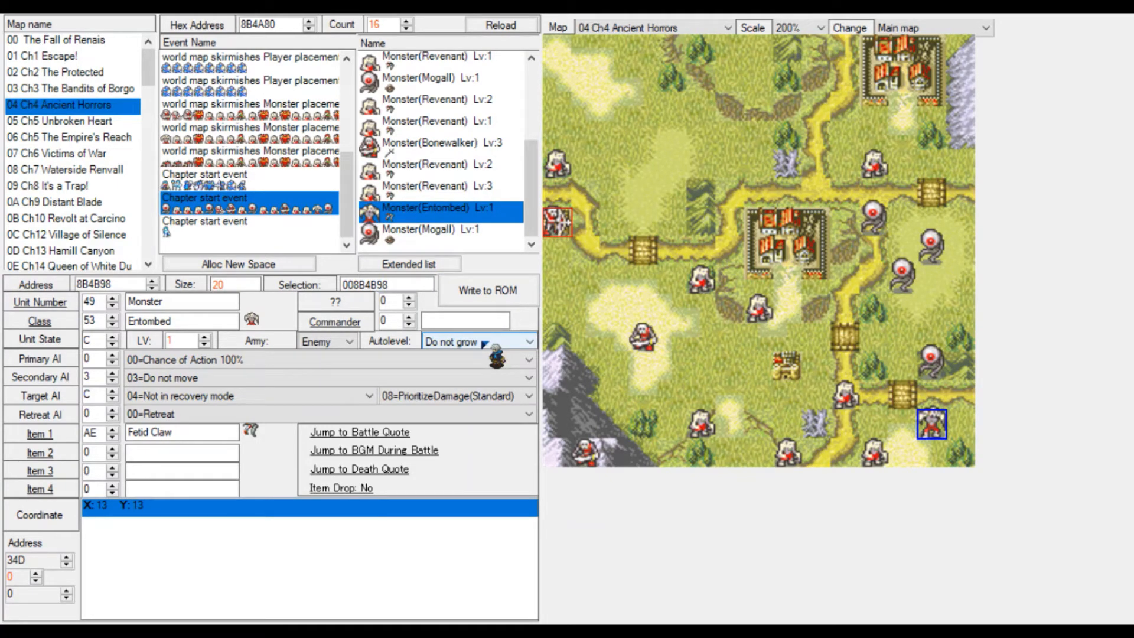
# Compare the autolevel options of Batta and the Devil Axe Pirate at X 8, Y 8 in the Ch3 chapter start event.
pyautogui.click(59, 88)
pyautogui.click(329, 144)
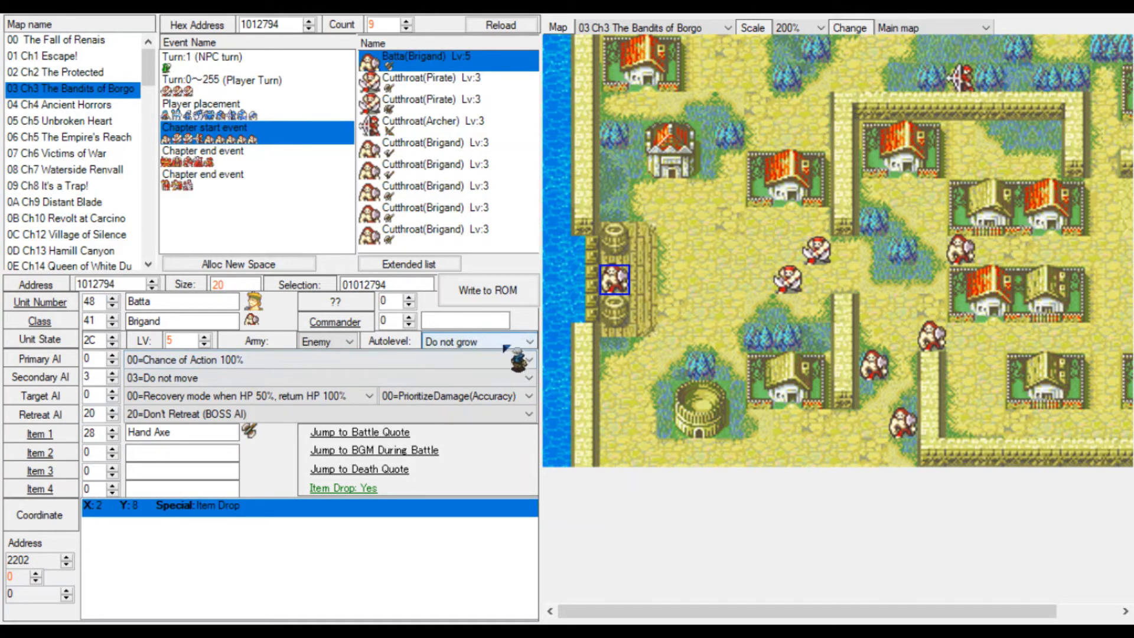
pyautogui.click(419, 99)
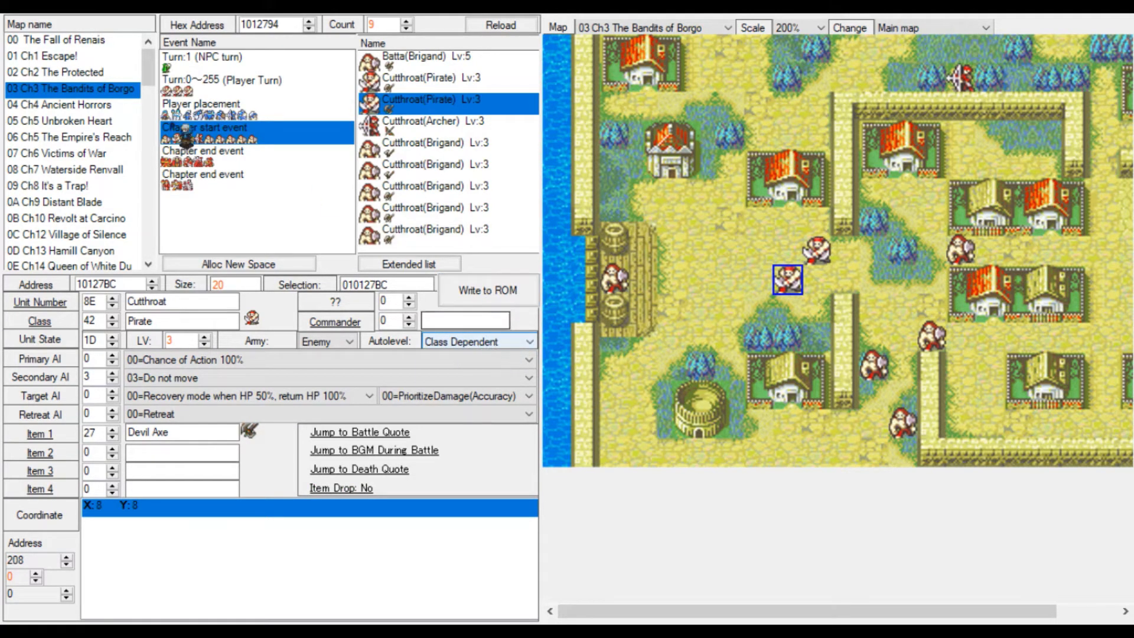
# In the Ch4 Ancient Horrors chapter start event, move two Mogalls to X 13, Y 8 and X 13, Y 6, writing both to the ROM.
pyautogui.click(100, 105)
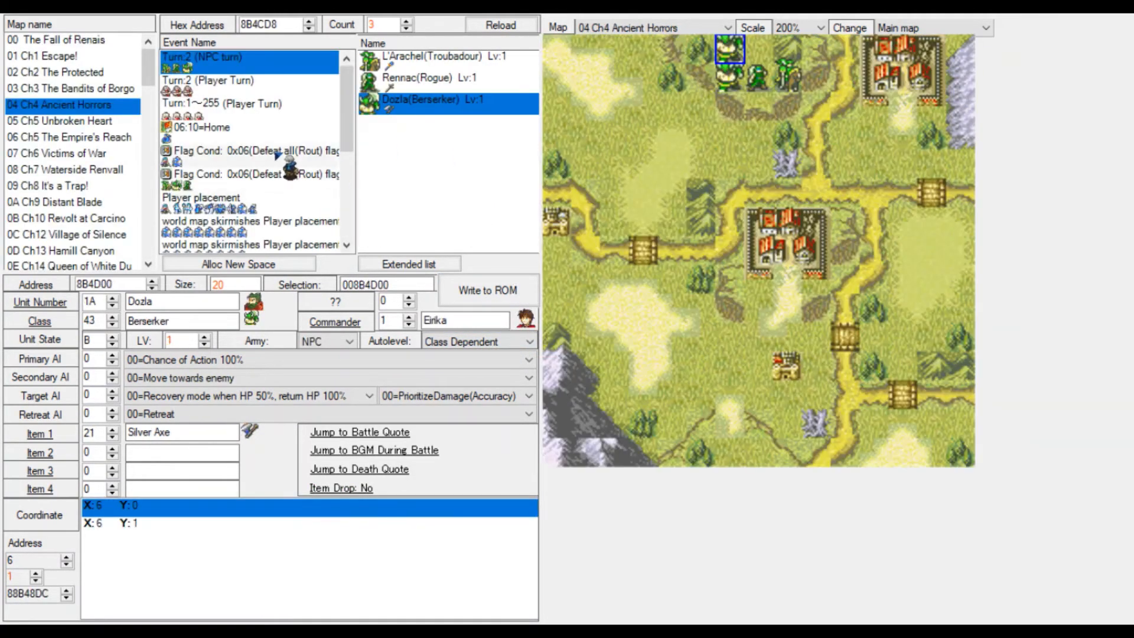
pyautogui.click(198, 110)
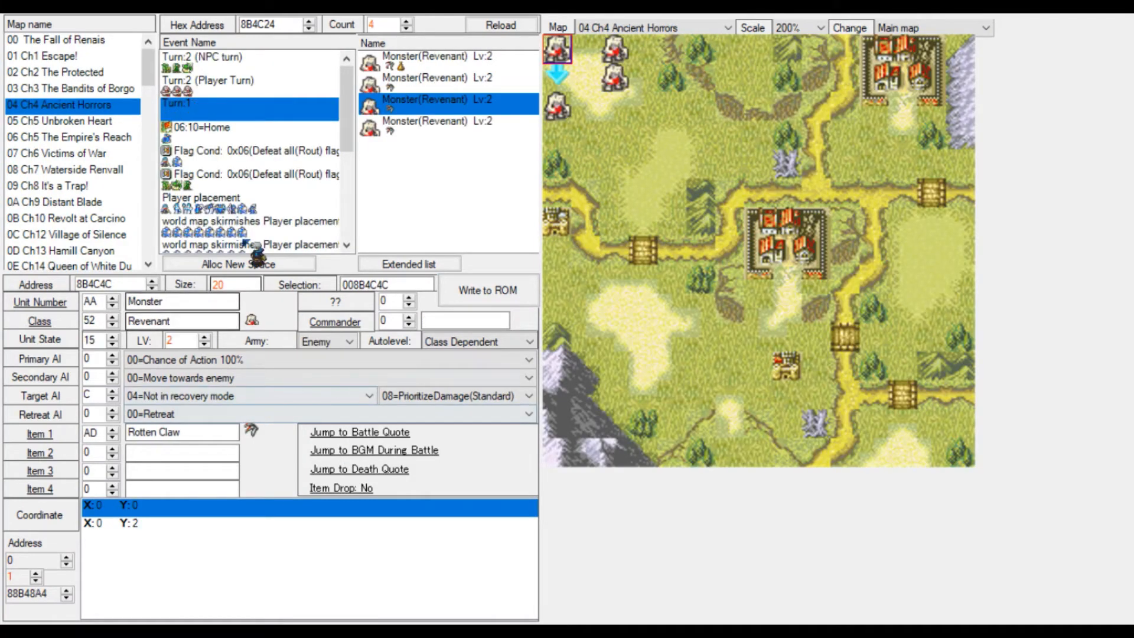
pyautogui.scroll(-2, 225, 177)
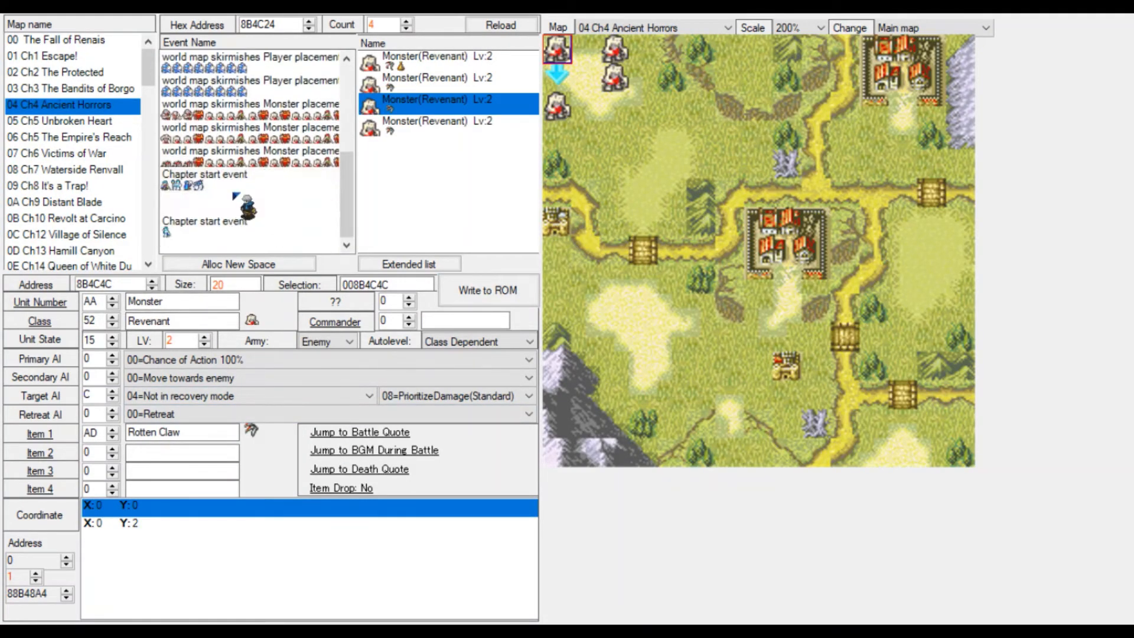
pyautogui.click(231, 211)
pyautogui.moveTo(537, 156); pyautogui.dragTo(928, 276)
pyautogui.click(477, 288)
pyautogui.click(489, 290)
pyautogui.moveTo(872, 216); pyautogui.dragTo(931, 221)
pyautogui.click(529, 292)
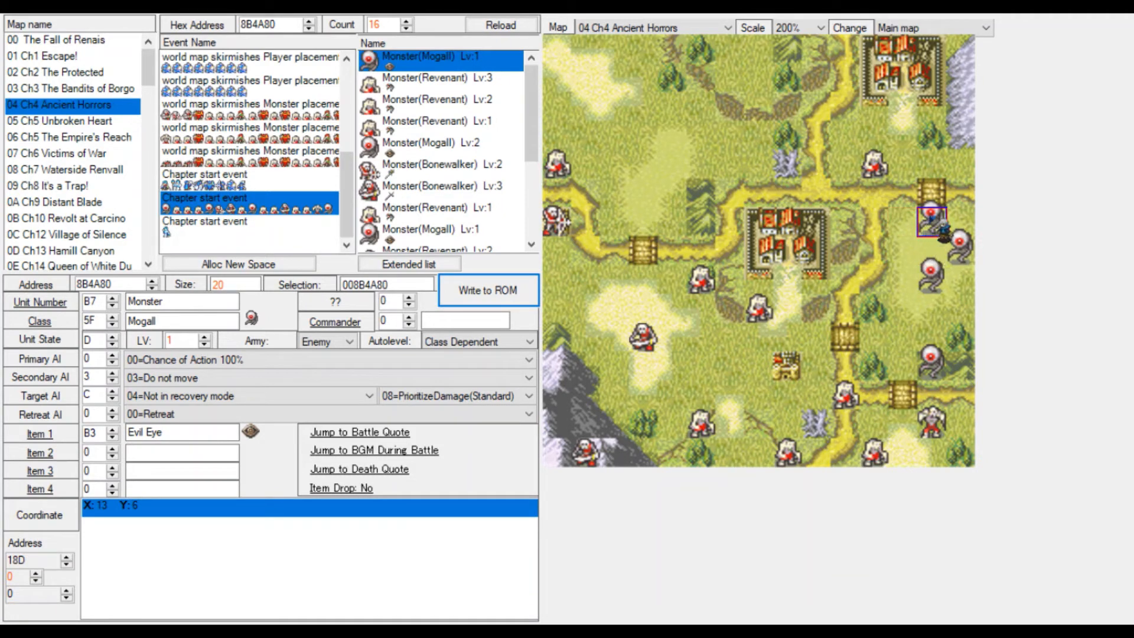
# Move the Mogall at X 13, Y 11 to X 14, Y 11 and the Entombed to X 14, Y 14, writing both to the ROM.
pyautogui.moveTo(932, 218); pyautogui.dragTo(816, 135)
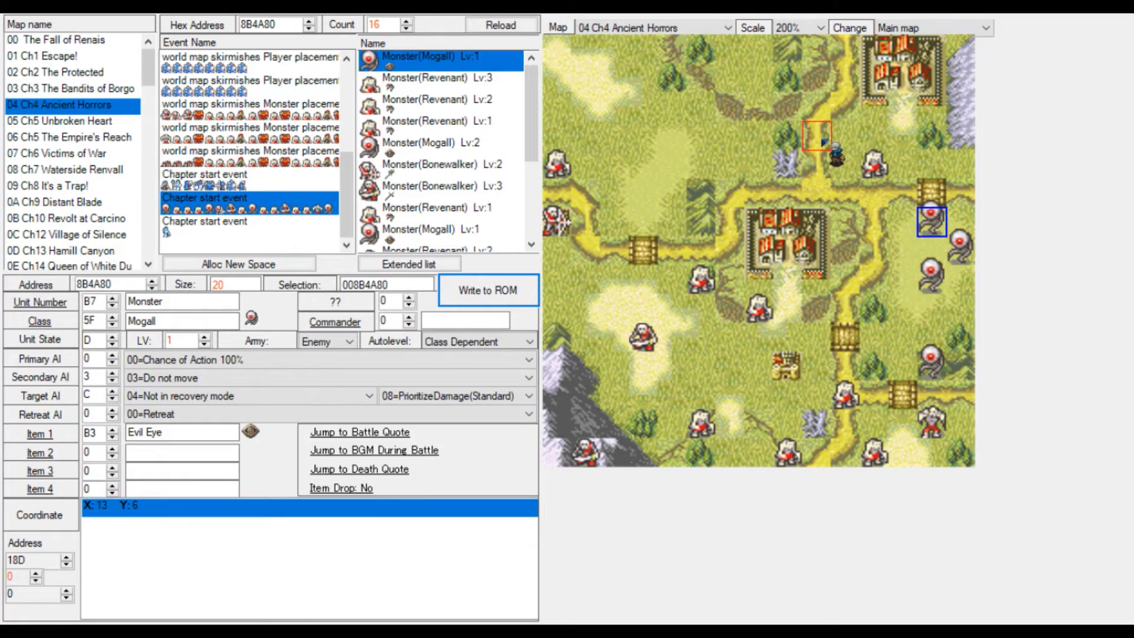
pyautogui.click(937, 362)
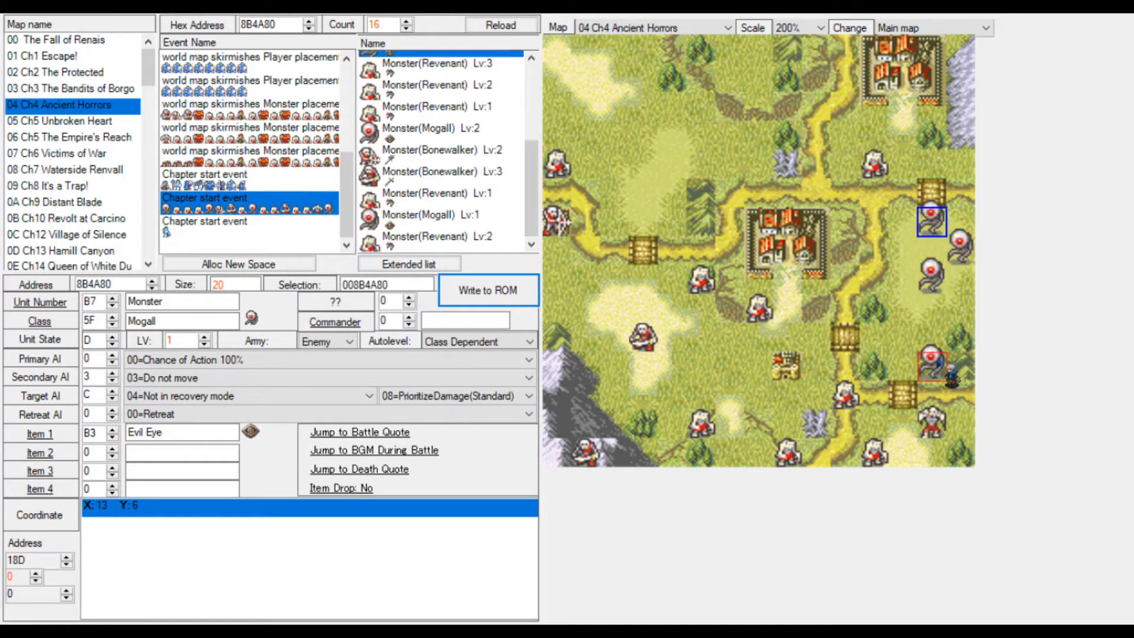
pyautogui.moveTo(938, 362); pyautogui.dragTo(961, 366)
pyautogui.click(481, 285)
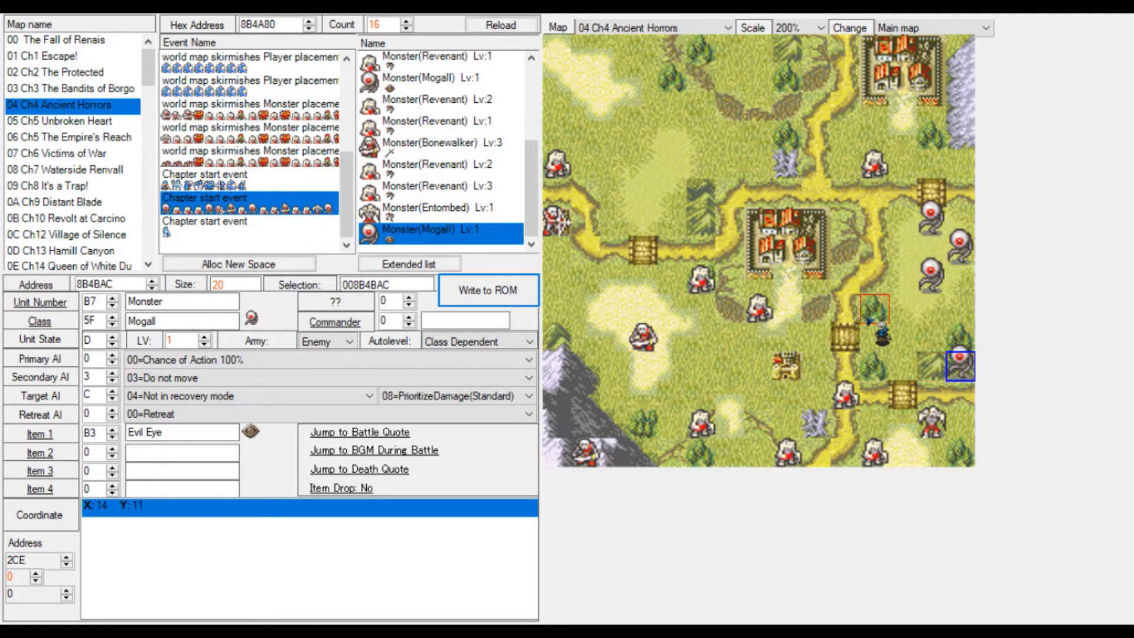
pyautogui.click(958, 454)
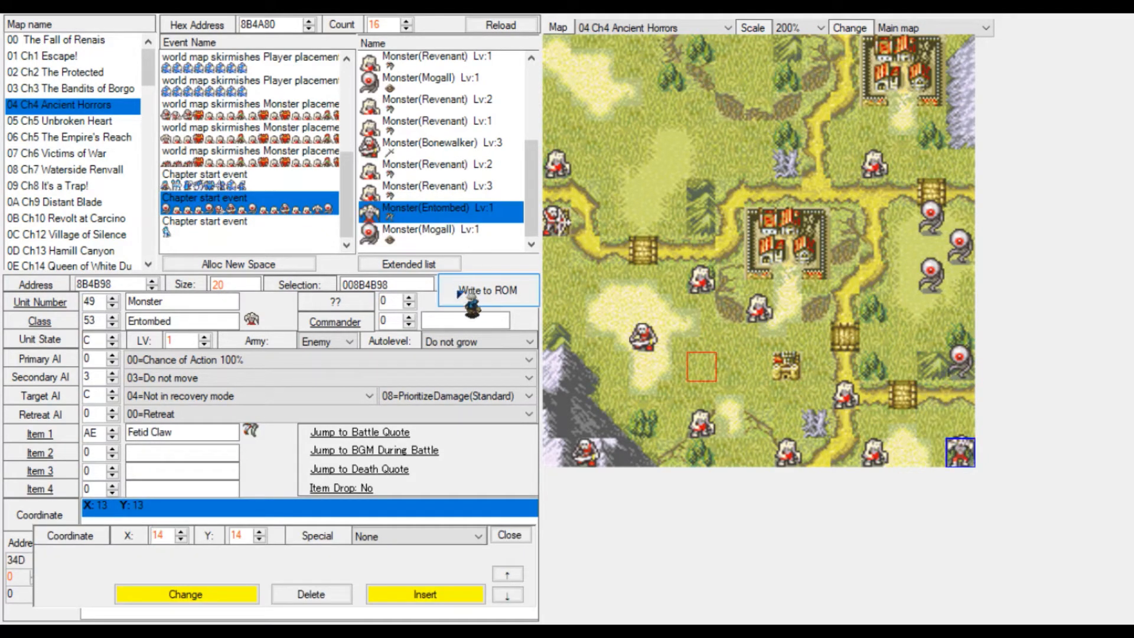
# Move the Revenant at X 11, Y 14 to X 9, Y 10 and write it to the ROM.
pyautogui.click(881, 458)
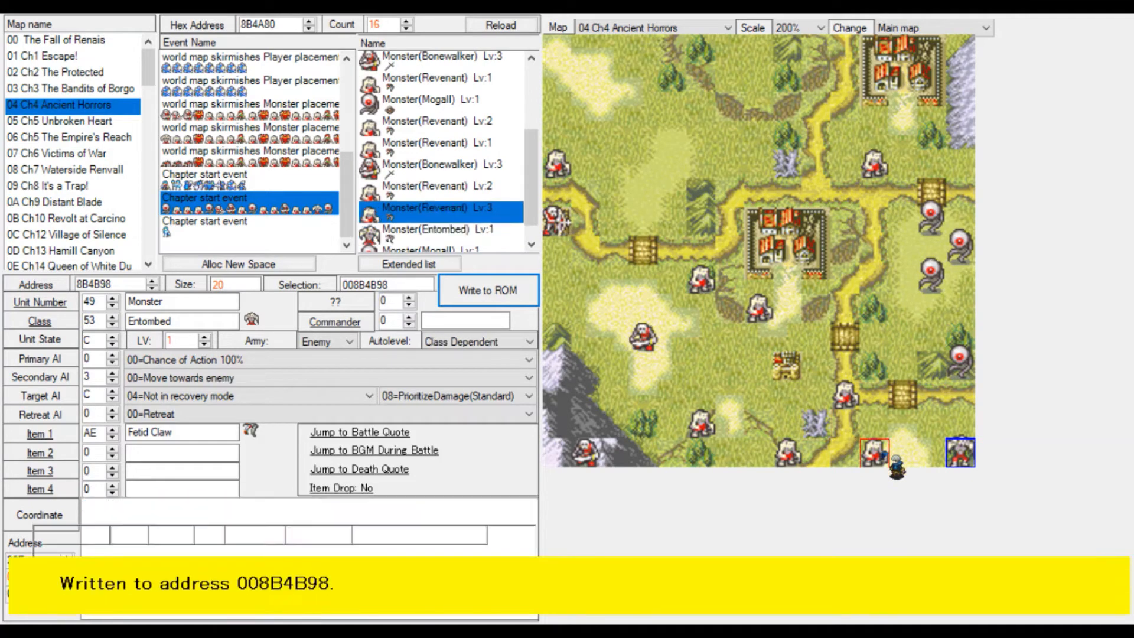
pyautogui.moveTo(874, 452); pyautogui.dragTo(816, 337)
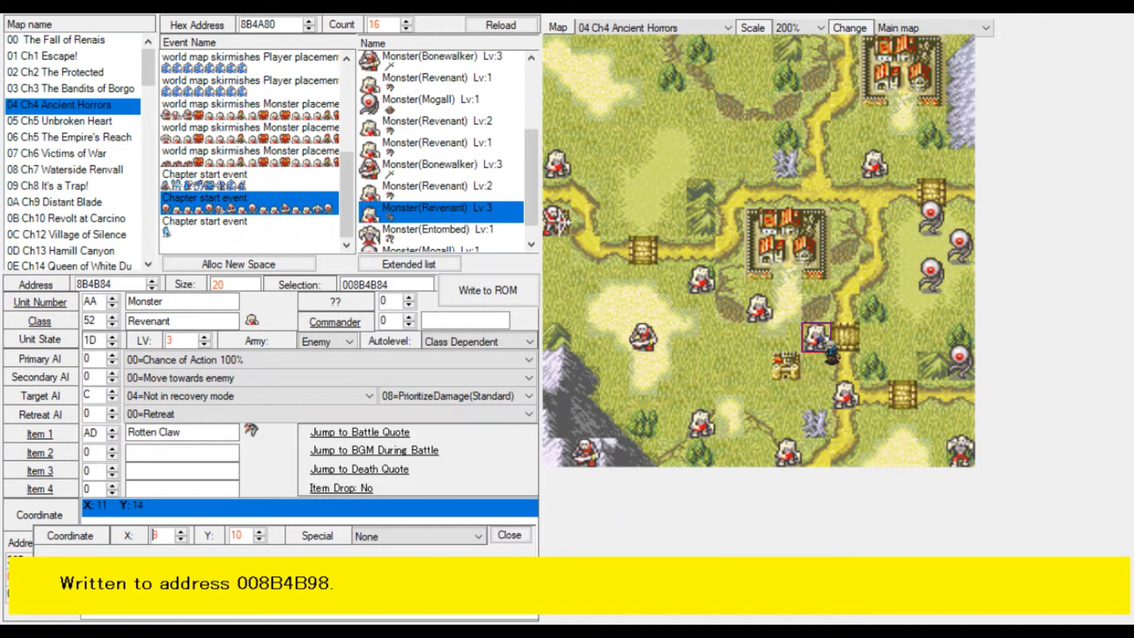
pyautogui.click(488, 290)
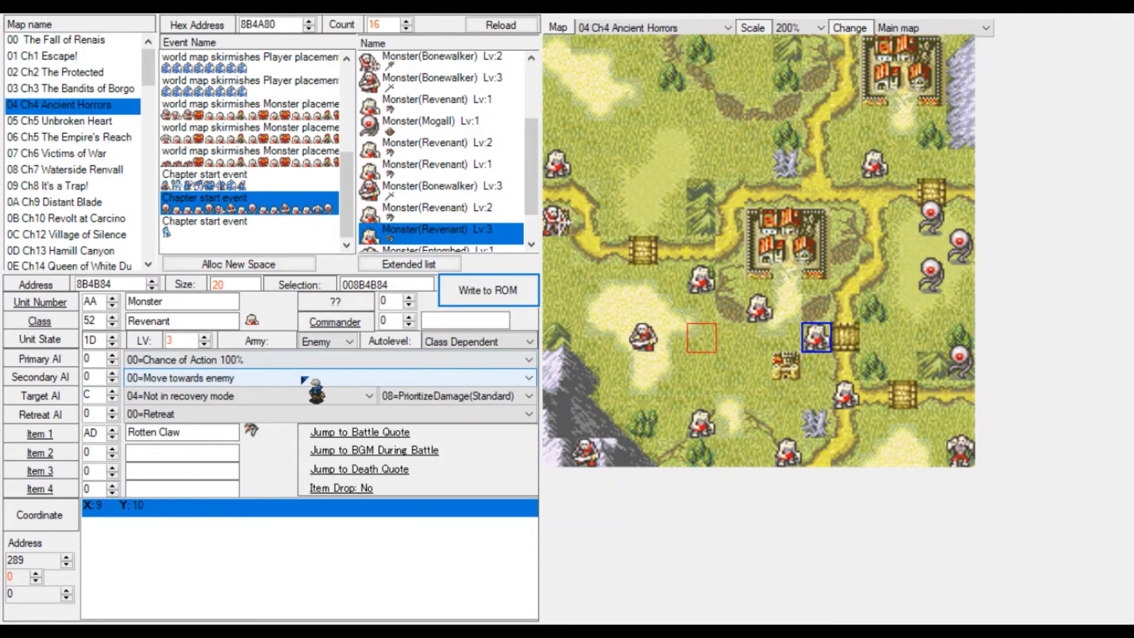
# Set the Revenant at X 9, Y 10 to Secondary AI 03=Do not move and Retreat AI 20=Don't Retreat (BOSS AI), writing both to the ROM.
pyautogui.scroll(-3, 302, 378)
pyautogui.click(473, 302)
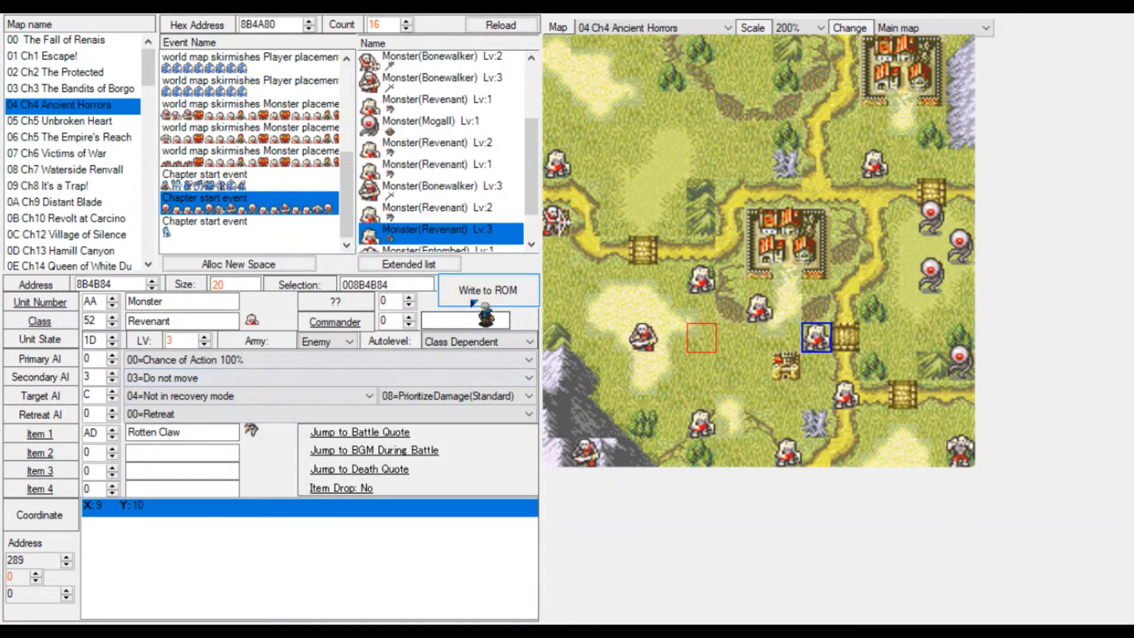
pyautogui.scroll(-1, 192, 418)
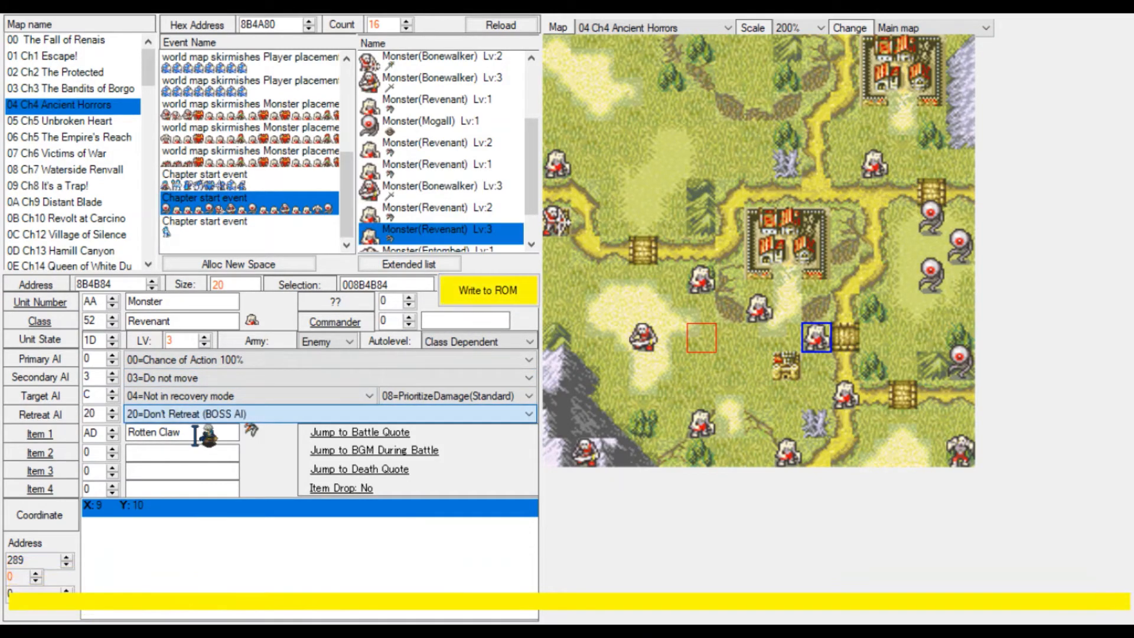
pyautogui.click(503, 301)
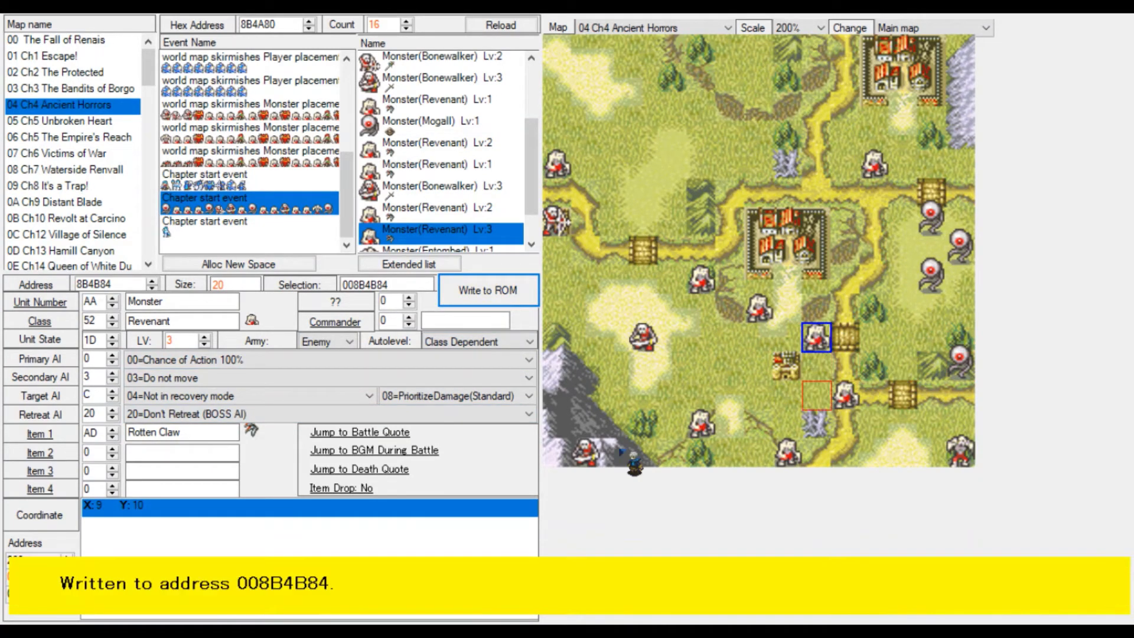
# Move the Bonewalker at X 1, Y 14 to X 0, Y 14 and write it to the ROM.
pyautogui.click(585, 452)
pyautogui.click(559, 452)
pyautogui.click(502, 291)
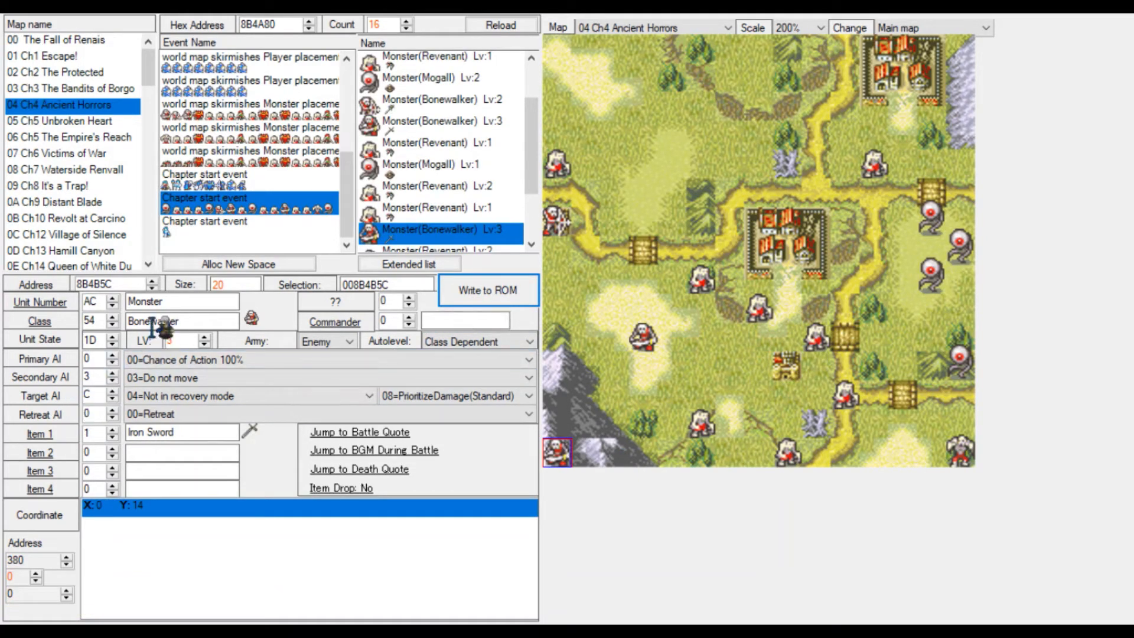
# Overwrite the Bonewalker at X 0, Y 14 with a copy of the Mogall at X 13, Y 8, and reposition the copy to X 0, Y 14.
pyautogui.moveTo(452, 188); pyautogui.dragTo(435, 173)
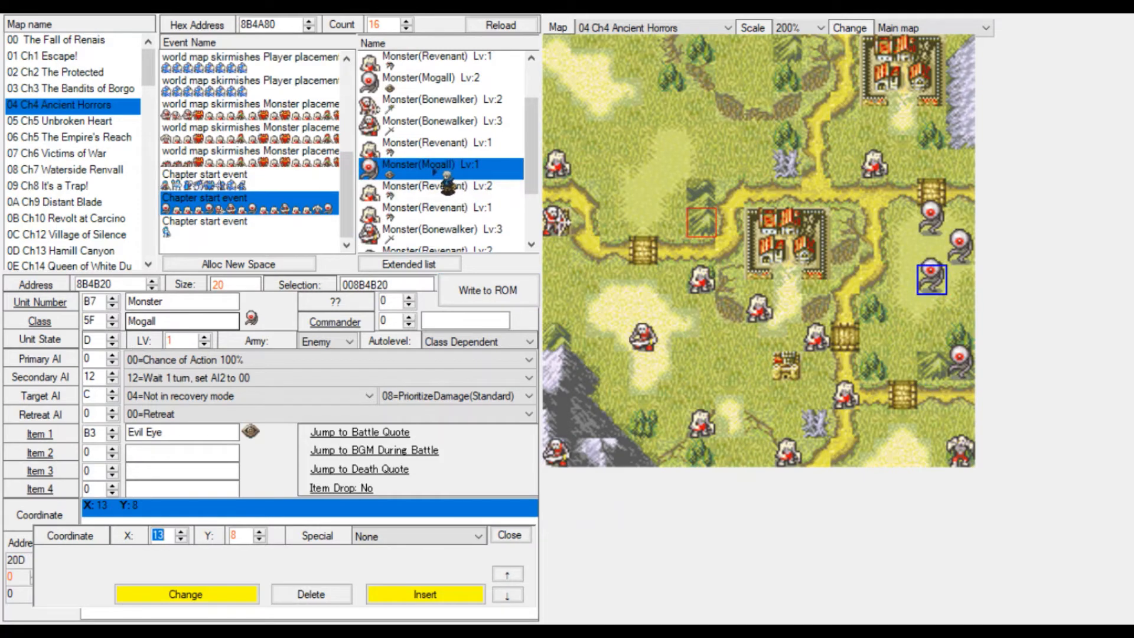
pyautogui.moveTo(505, 341); pyautogui.dragTo(453, 290)
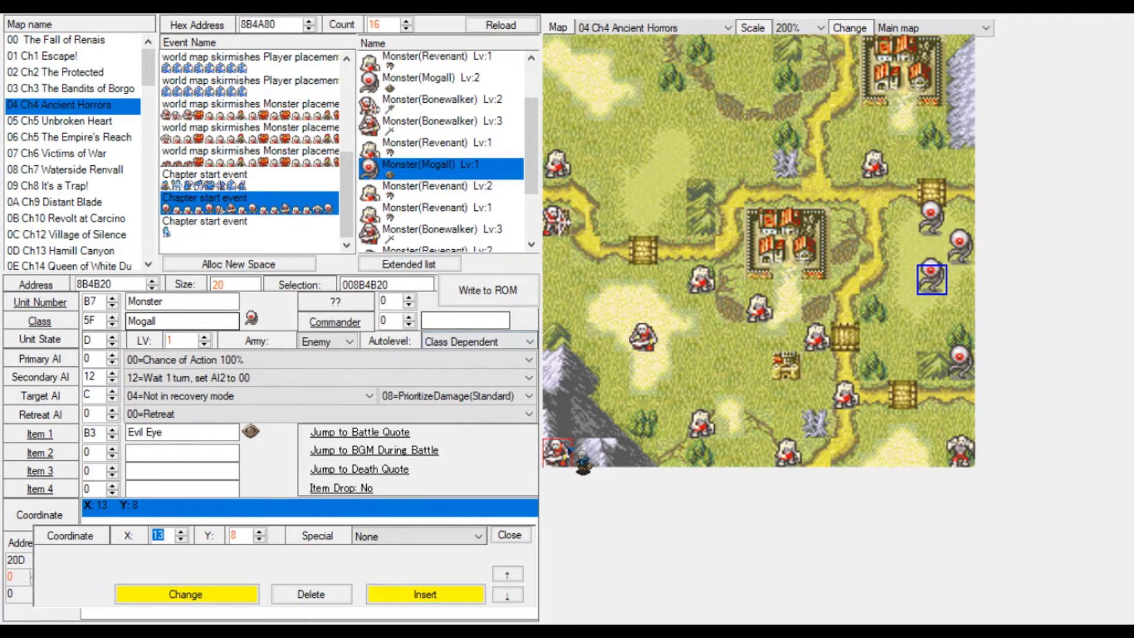
pyautogui.click(561, 453)
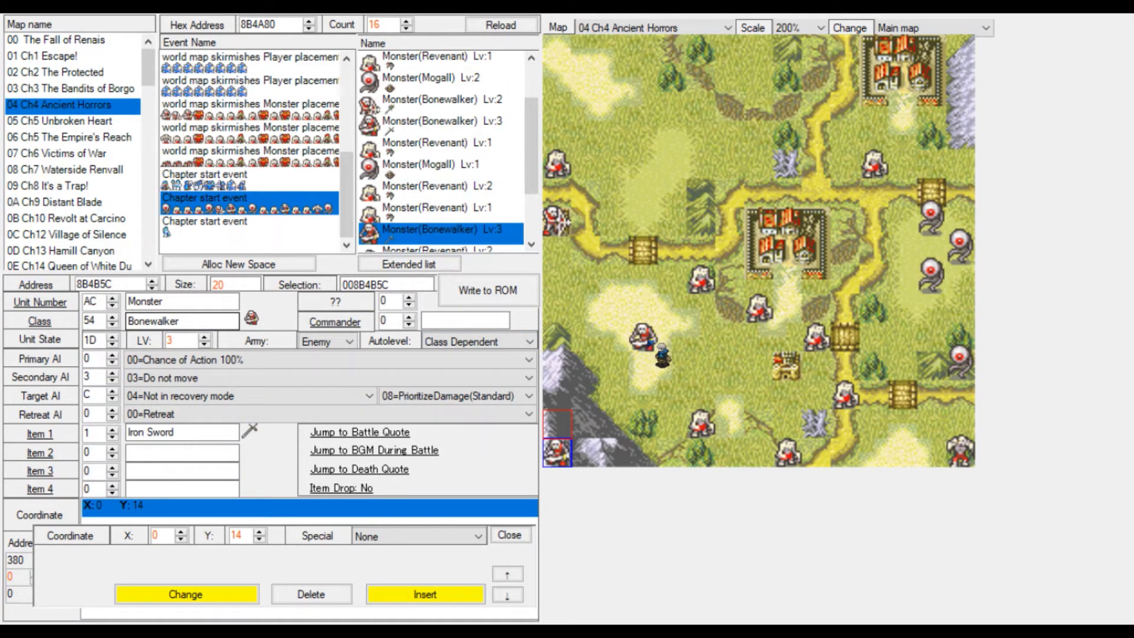
pyautogui.hotkey('ctrl', 'v')
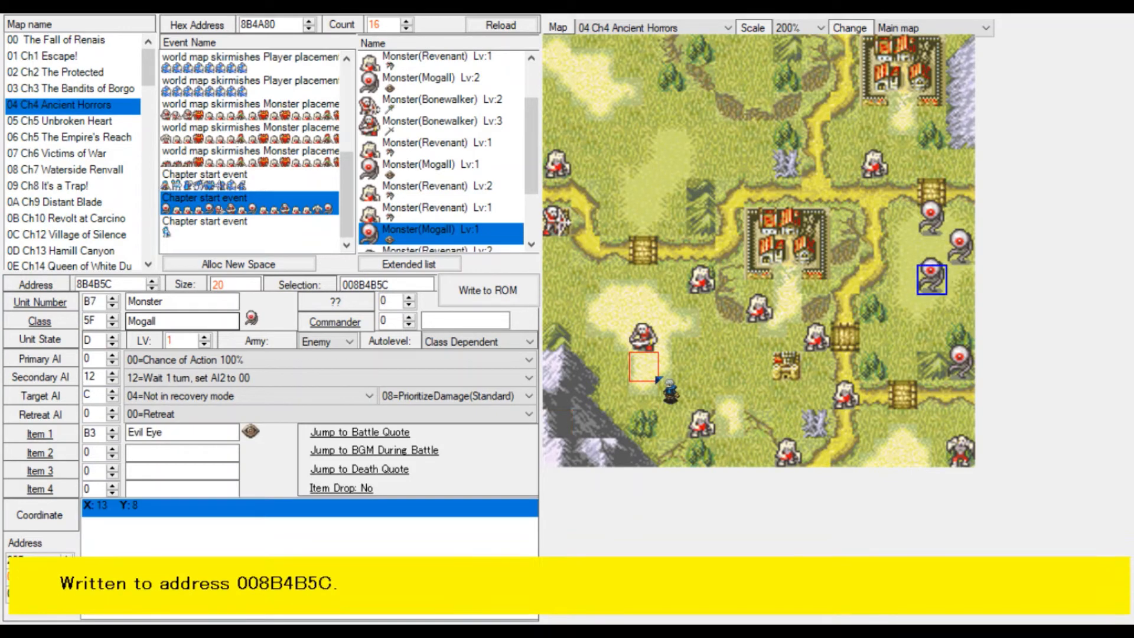
pyautogui.moveTo(658, 379); pyautogui.dragTo(569, 521)
pyautogui.moveTo(576, 465); pyautogui.dragTo(558, 453)
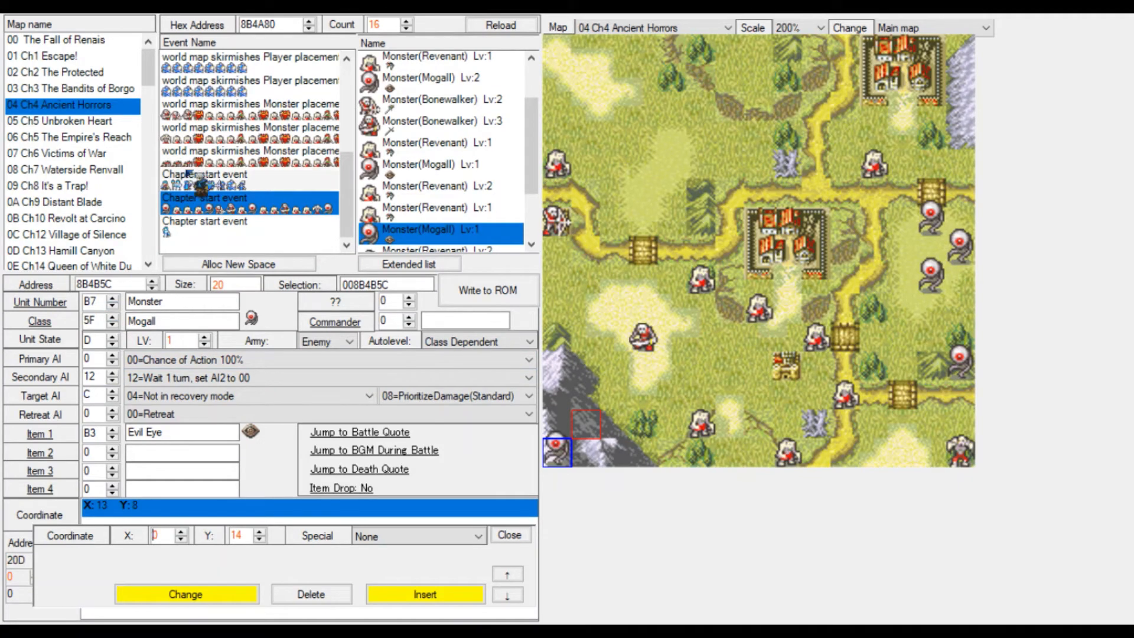
# Copy the Bael at X 12, Y 12 from the last world map skirmishes monster placement.
pyautogui.click(248, 153)
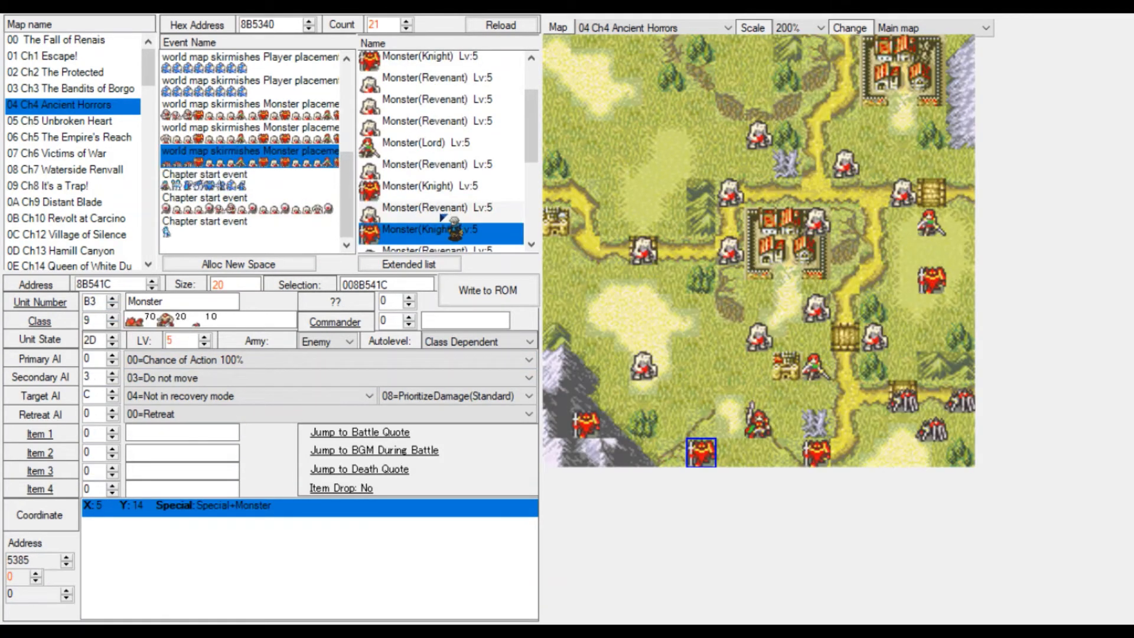
pyautogui.moveTo(454, 227); pyautogui.dragTo(904, 390)
pyautogui.moveTo(424, 74); pyautogui.dragTo(424, 70)
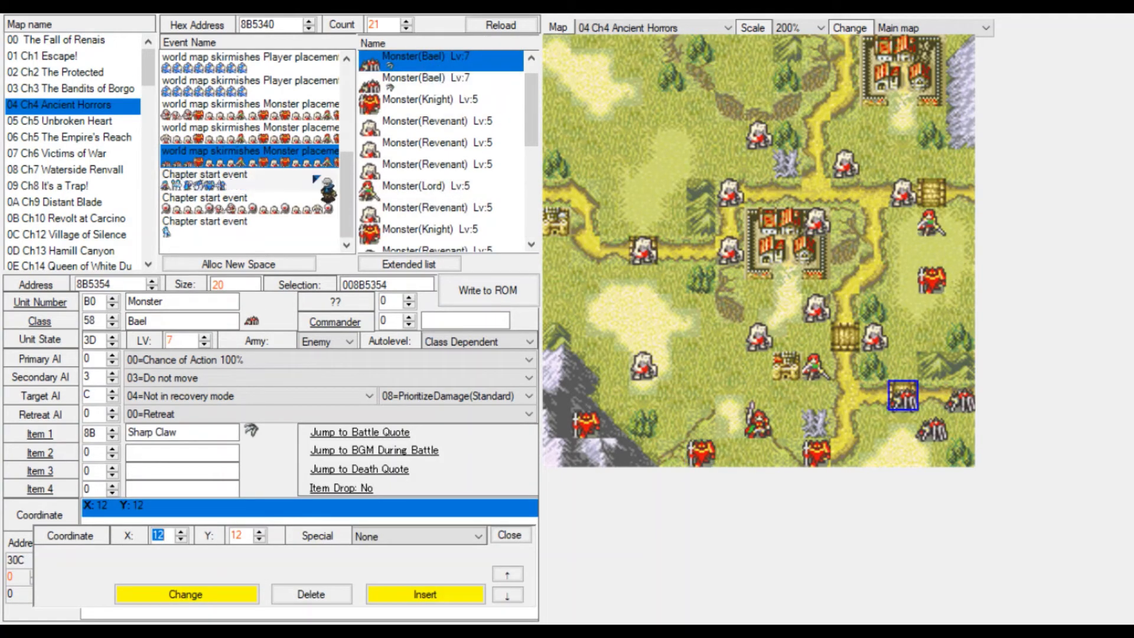
# Replace a Mogall in the chapter start event with the copied Bael, place it at X 0, Y 14 and write it to the ROM.
pyautogui.click(225, 205)
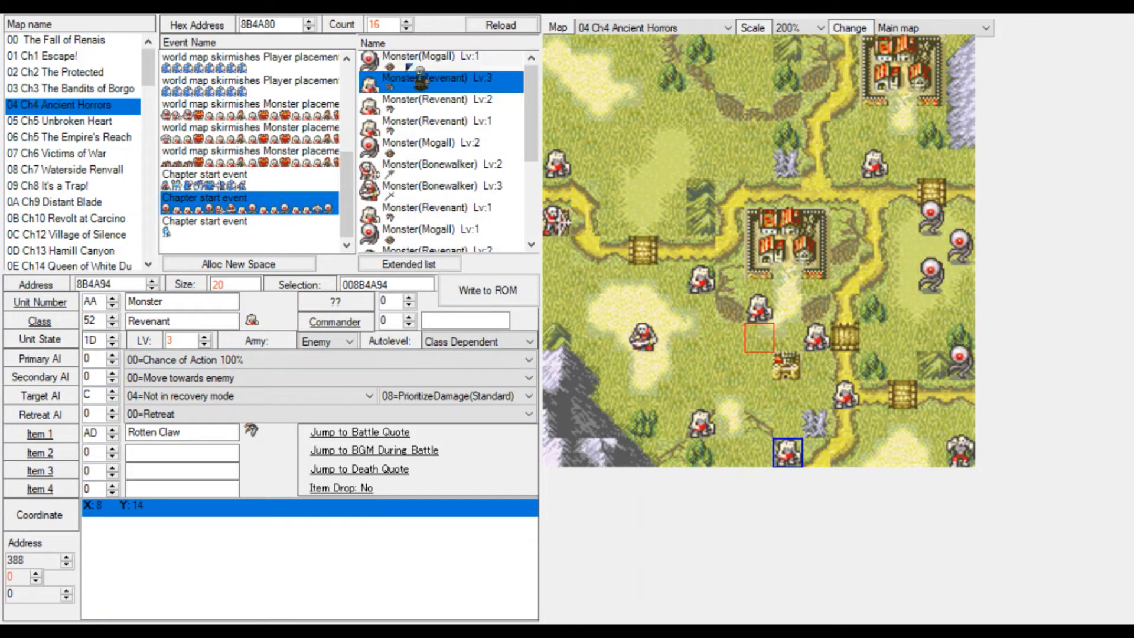
pyautogui.click(411, 62)
pyautogui.moveTo(960, 358); pyautogui.dragTo(570, 446)
pyautogui.doubleClick(931, 273)
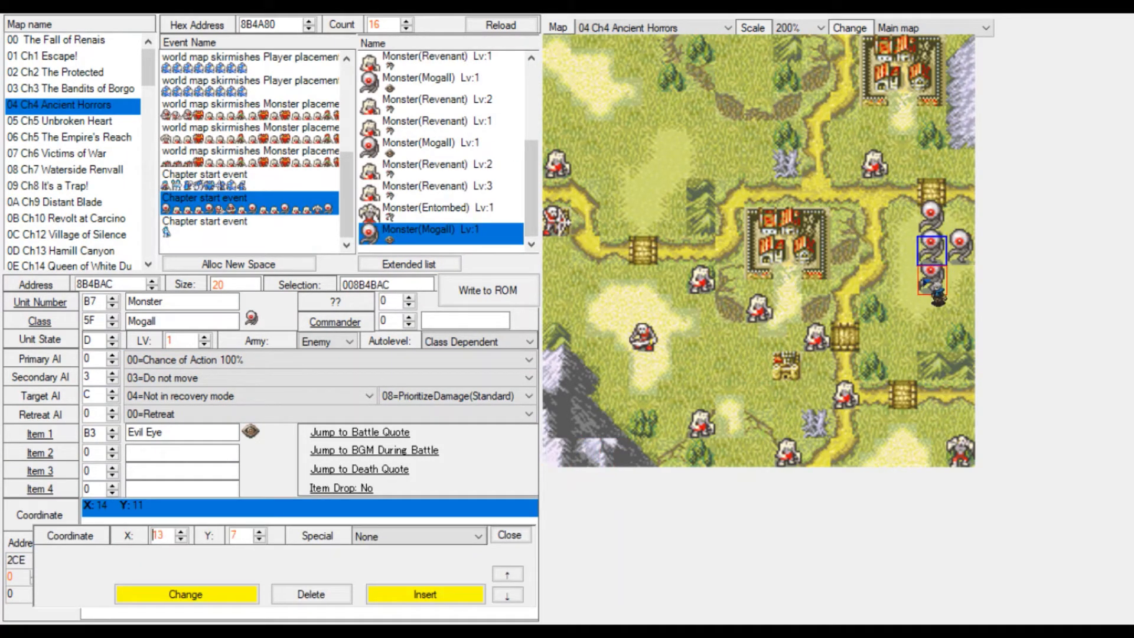
pyautogui.click(559, 452)
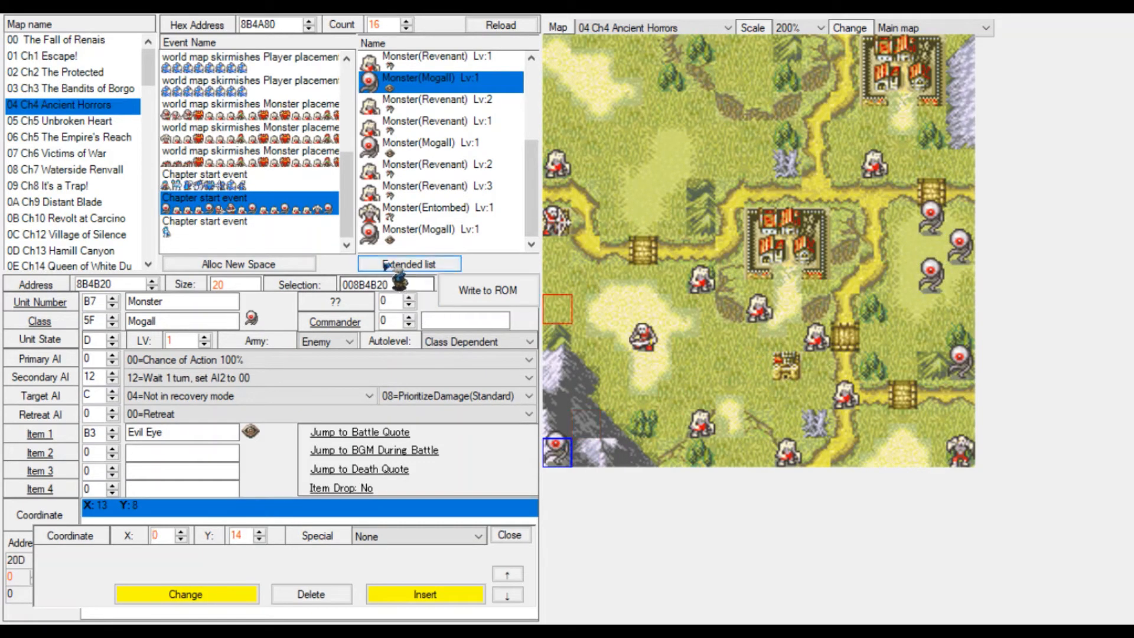
pyautogui.click(497, 291)
pyautogui.moveTo(413, 205); pyautogui.dragTo(558, 452)
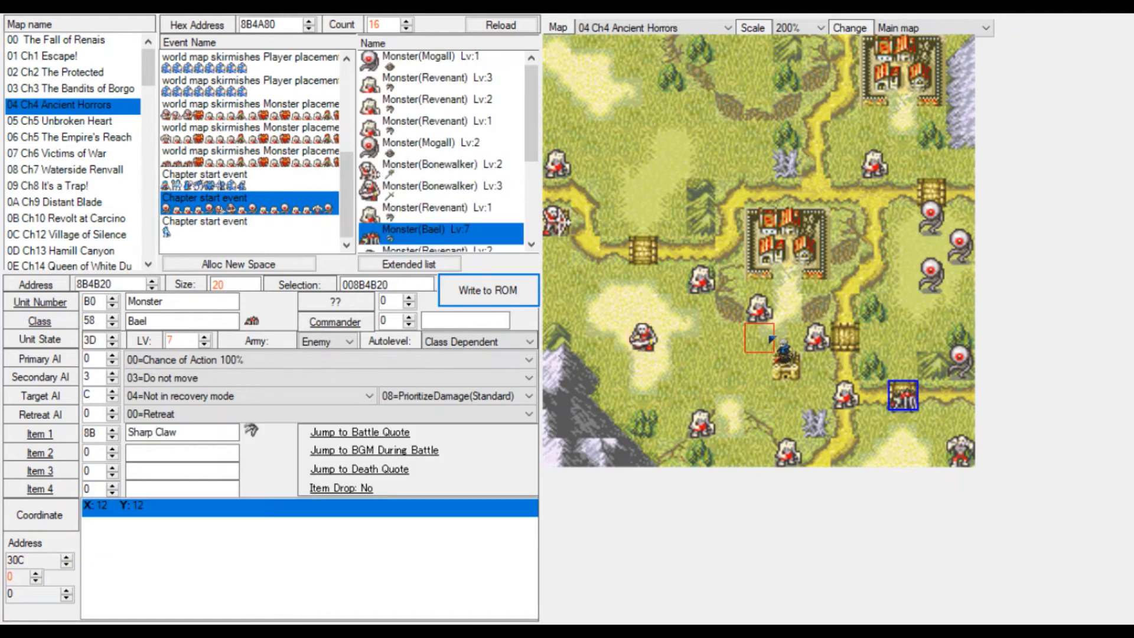
pyautogui.click(488, 290)
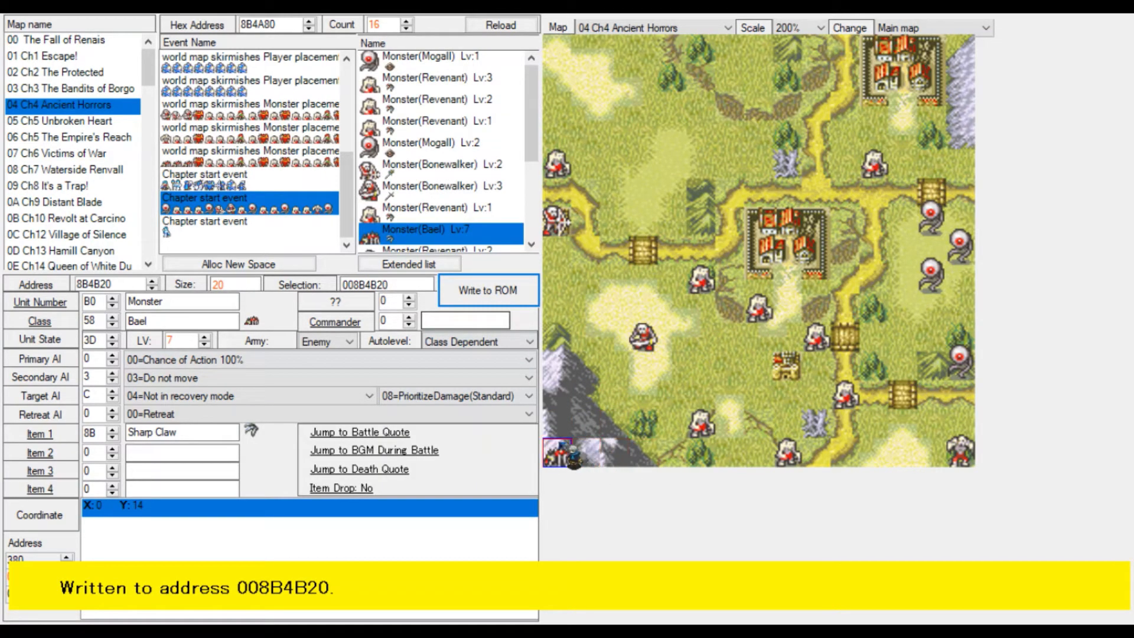
# Set the Bael at X 0, Y 14 to Secondary AI 00=Move towards enemy and level 3, writing both to the ROM.
pyautogui.click(215, 397)
pyautogui.click(504, 301)
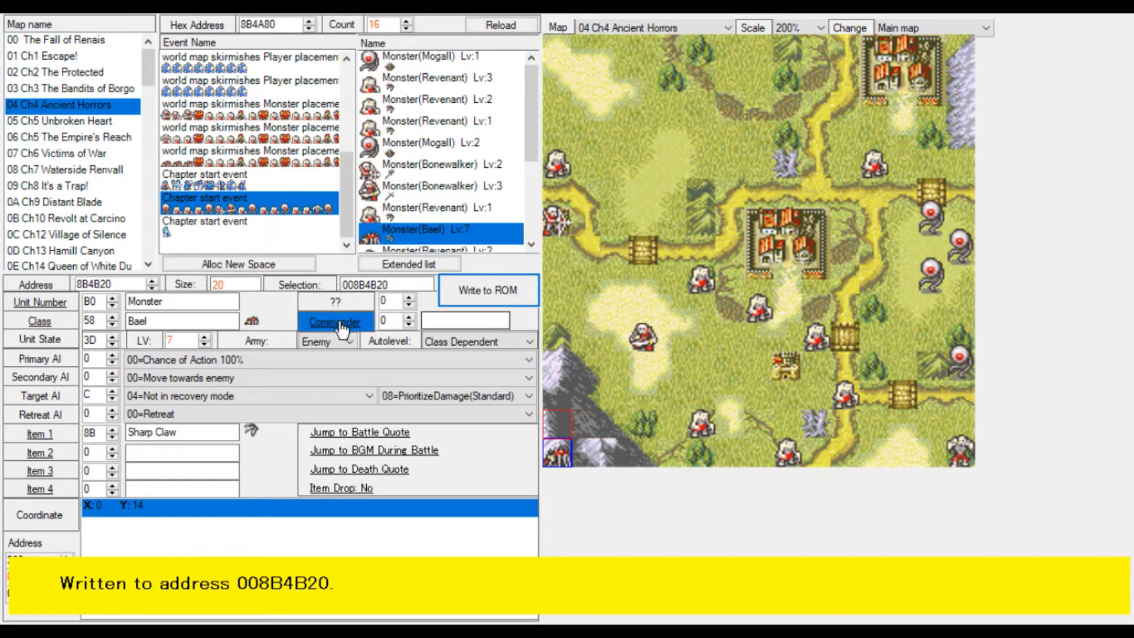
pyautogui.tripleClick(204, 344)
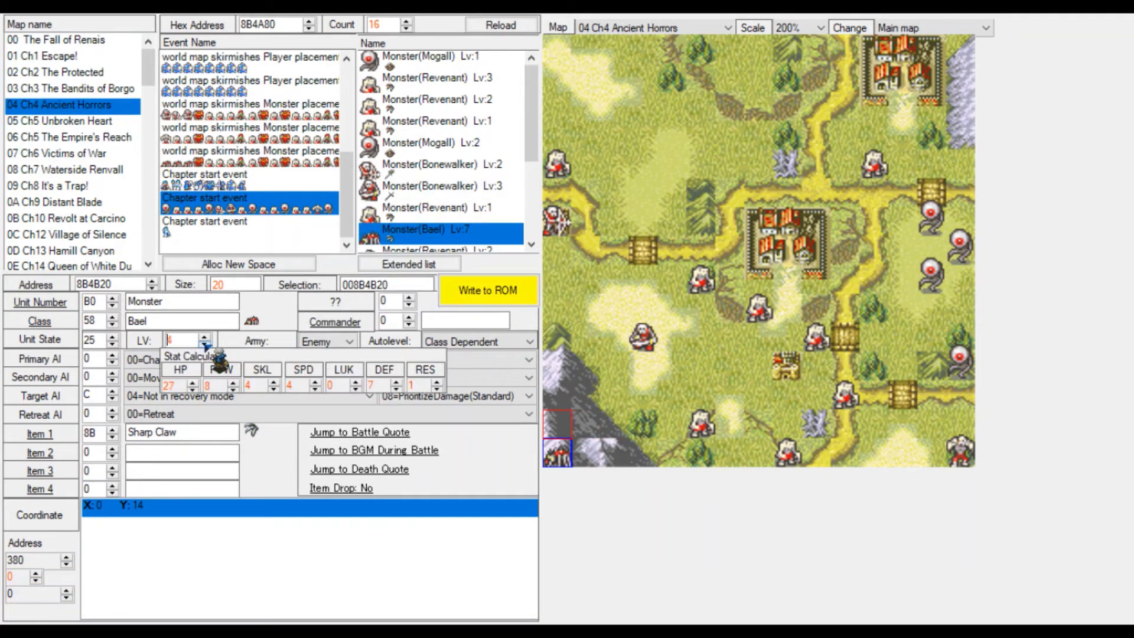
pyautogui.click(505, 292)
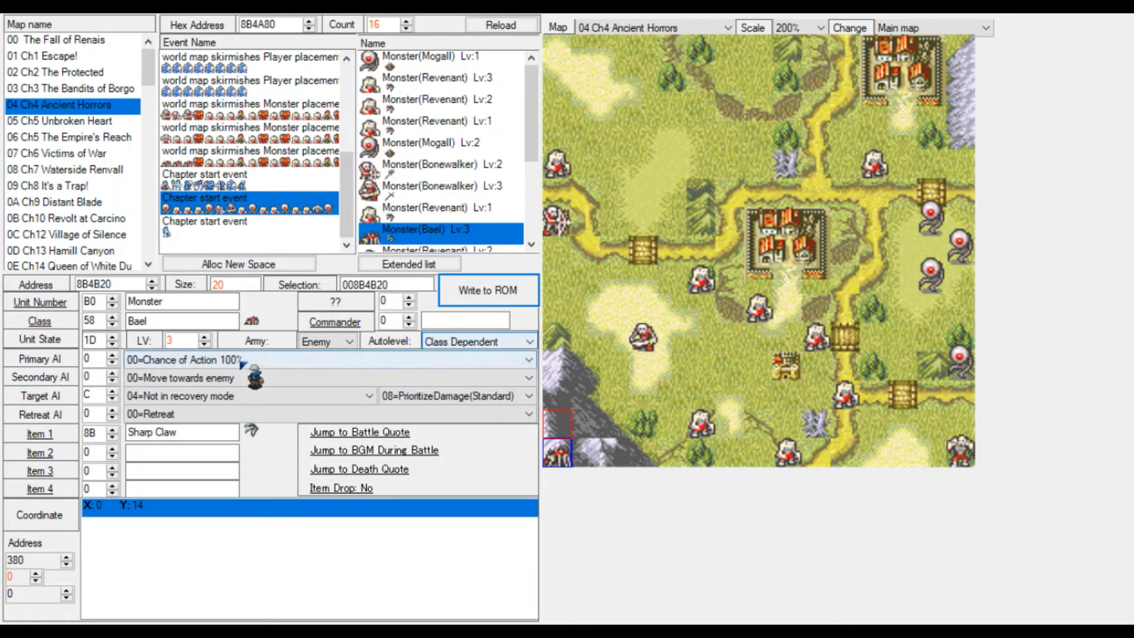
# Try the Bael at level 5 to compare its calculated stats, set it back to level 3 and write it to the ROM.
pyautogui.click(204, 336)
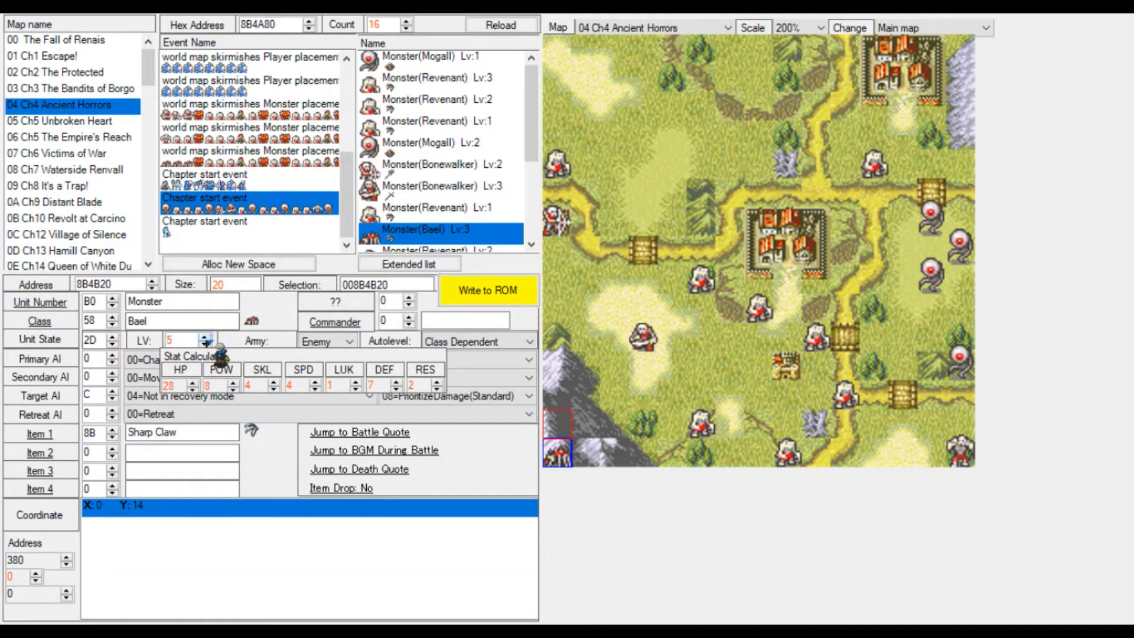
pyautogui.click(205, 344)
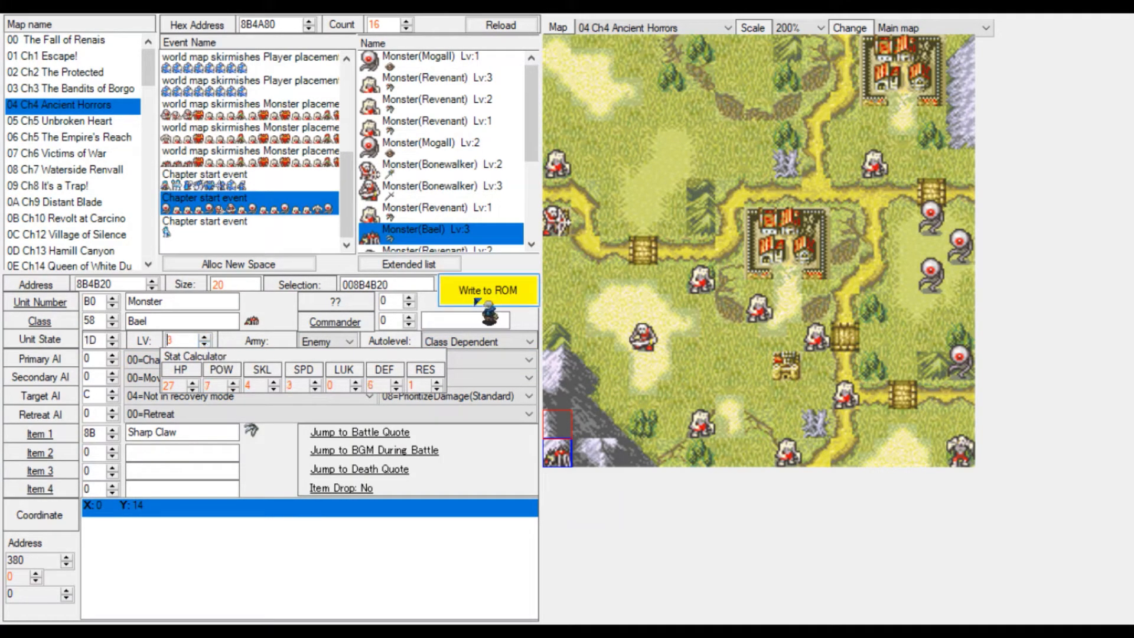
pyautogui.click(488, 290)
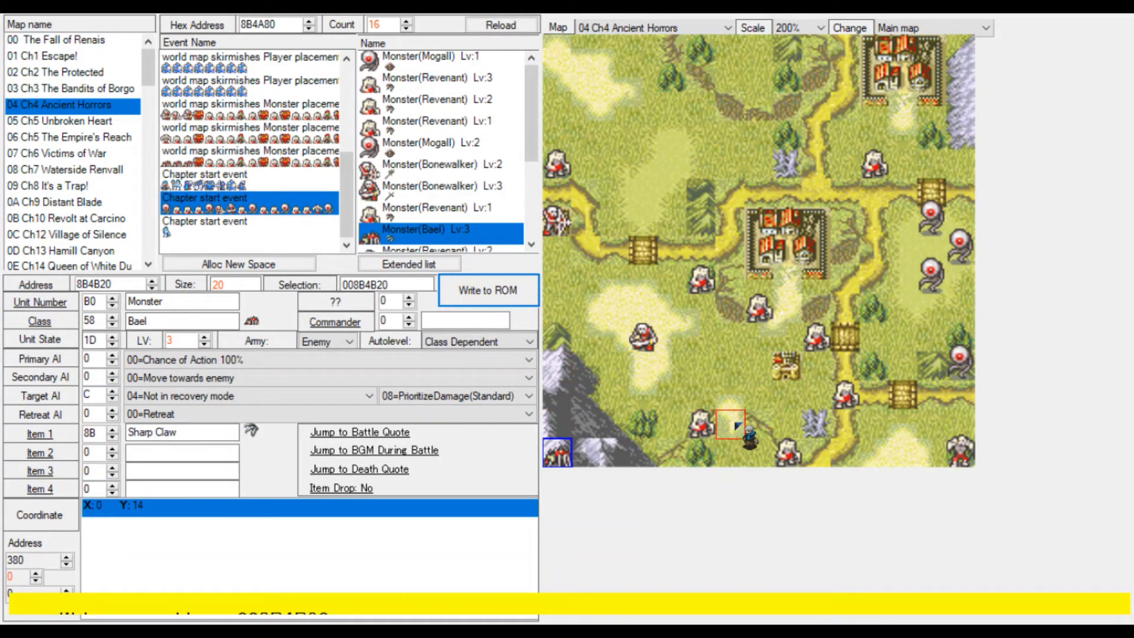
# Move the Revenant at X 5, Y 13 to X 5, Y 14 and write it to the ROM.
pyautogui.click(703, 424)
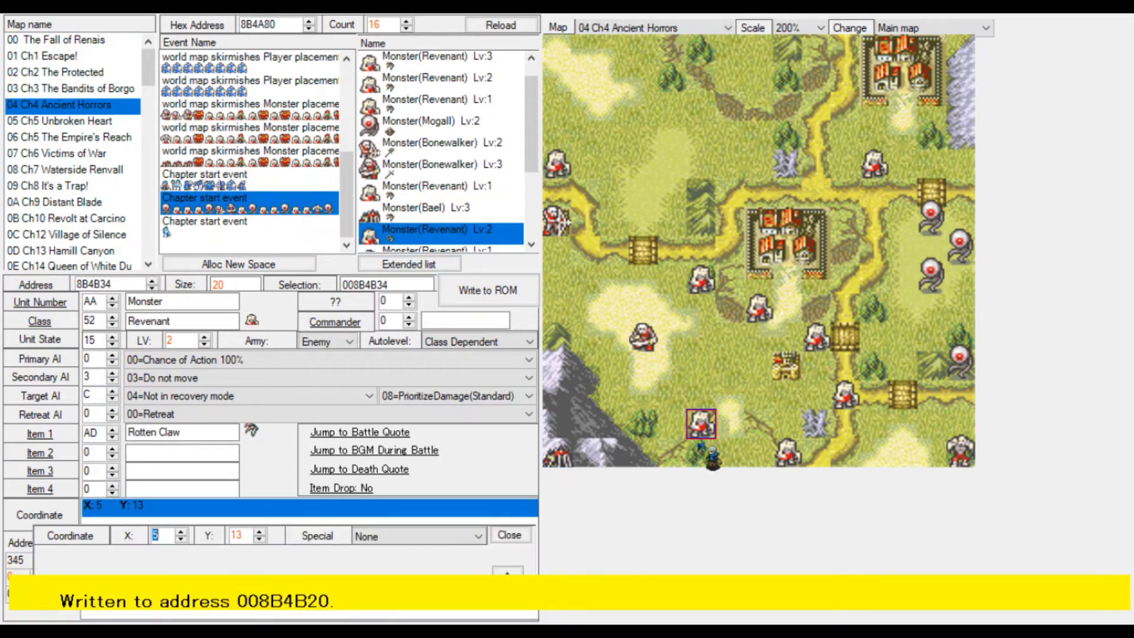
pyautogui.click(703, 450)
pyautogui.click(502, 298)
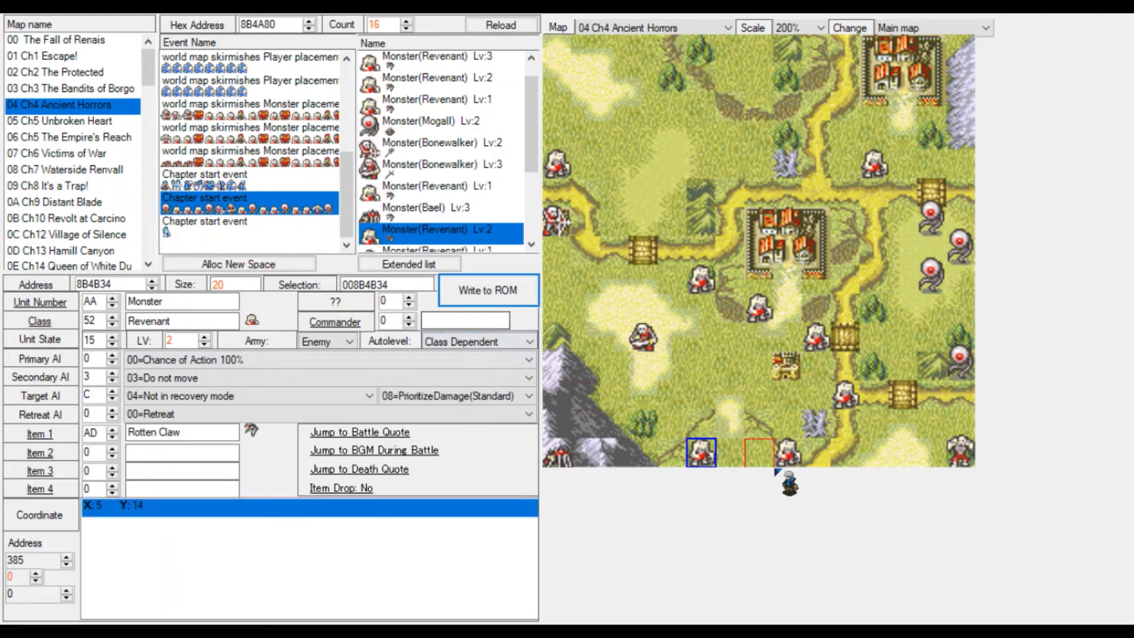
# Move the Revenant at X 8, Y 14 to X 9, Y 12 and write it to the ROM.
pyautogui.click(795, 455)
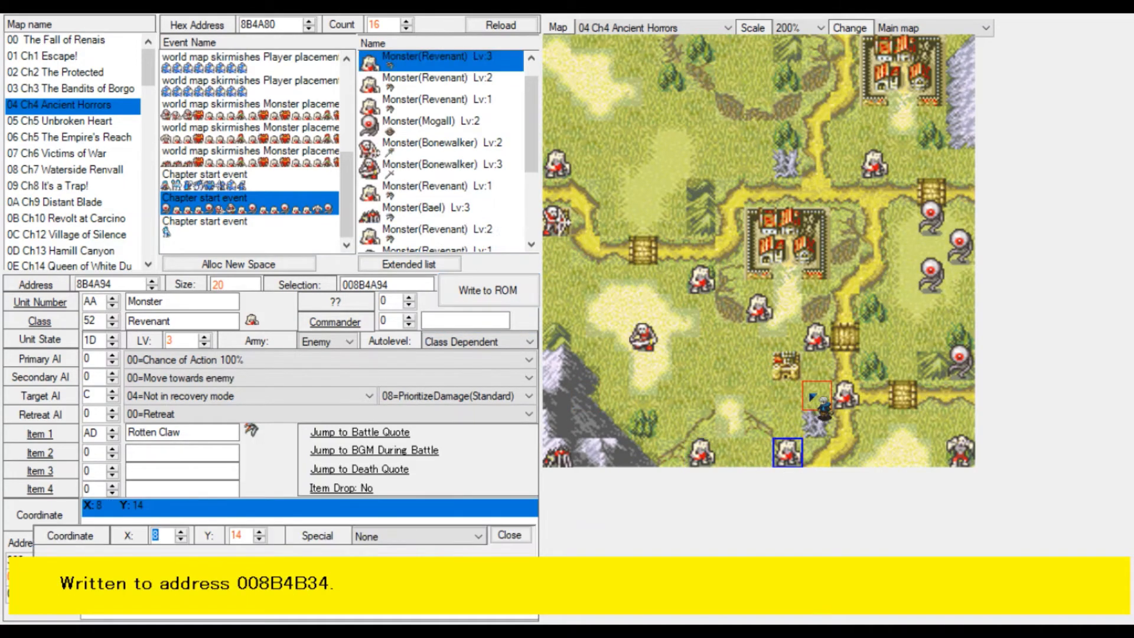
pyautogui.click(815, 395)
pyautogui.click(494, 289)
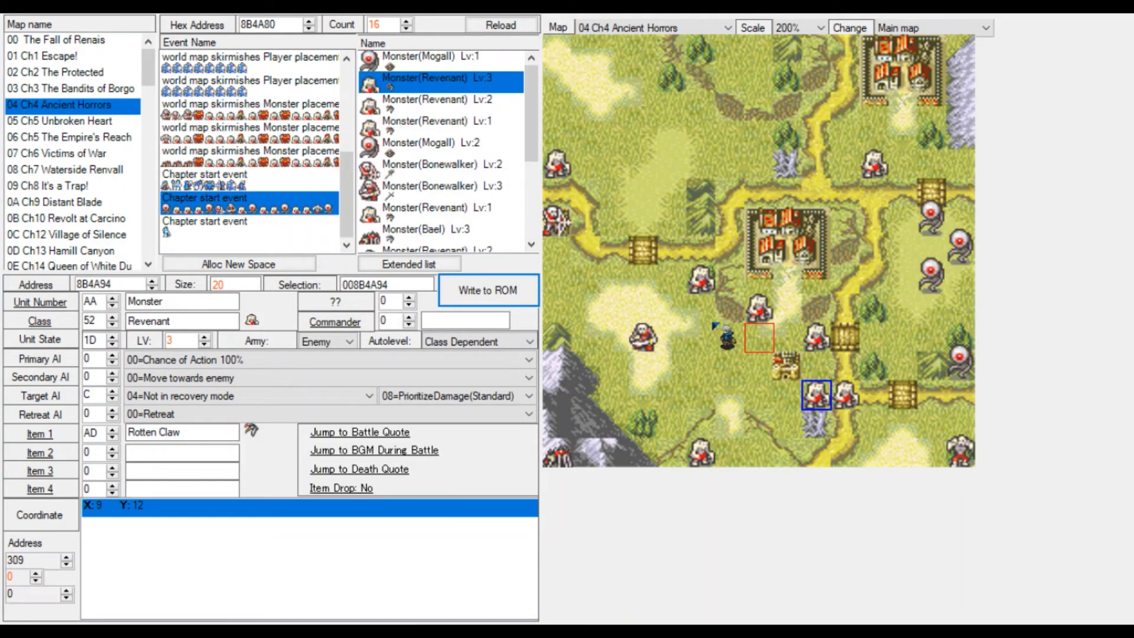
# Move the Revenant at X 10, Y 12 to X 14, Y 9 and the one at X 7, Y 9 to X 3, Y 13, writing both to the ROM.
pyautogui.click(849, 402)
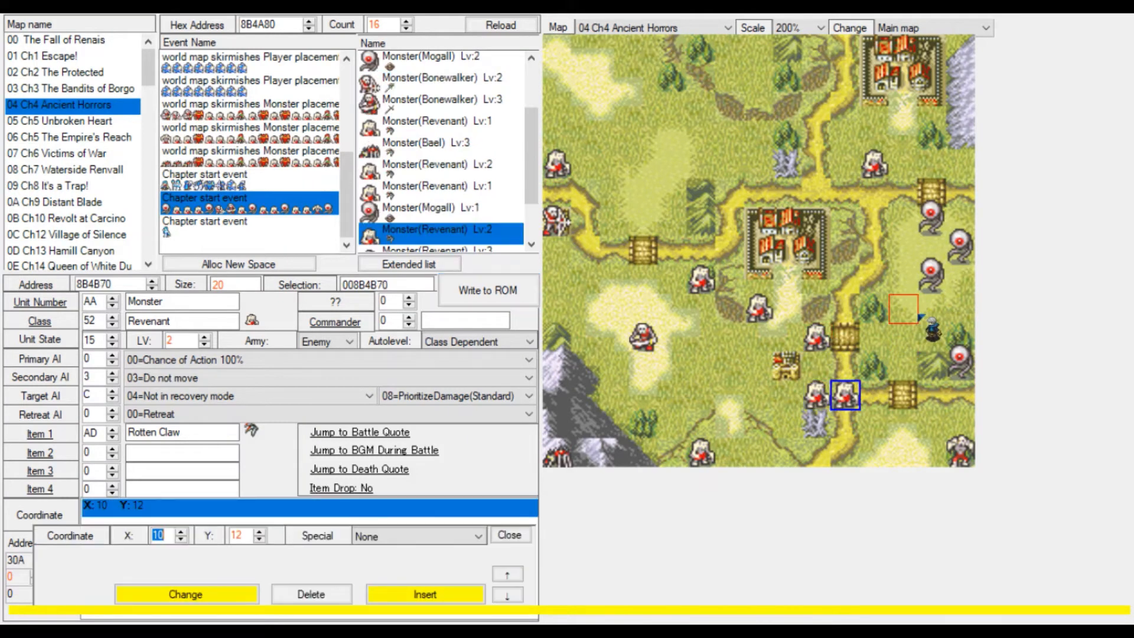
pyautogui.click(957, 308)
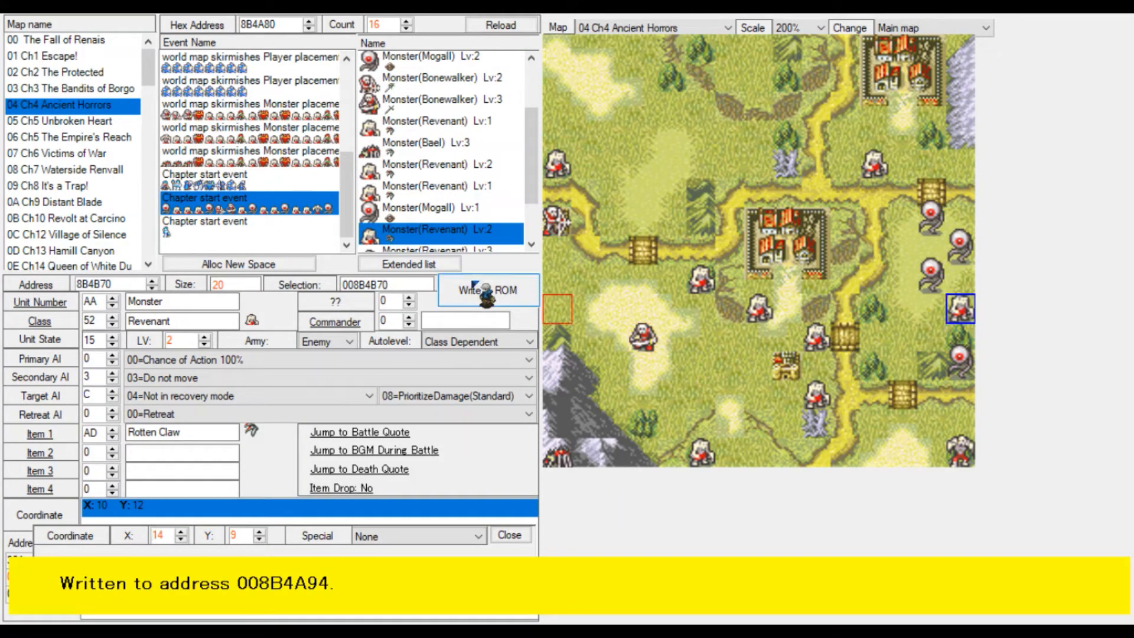
pyautogui.click(491, 289)
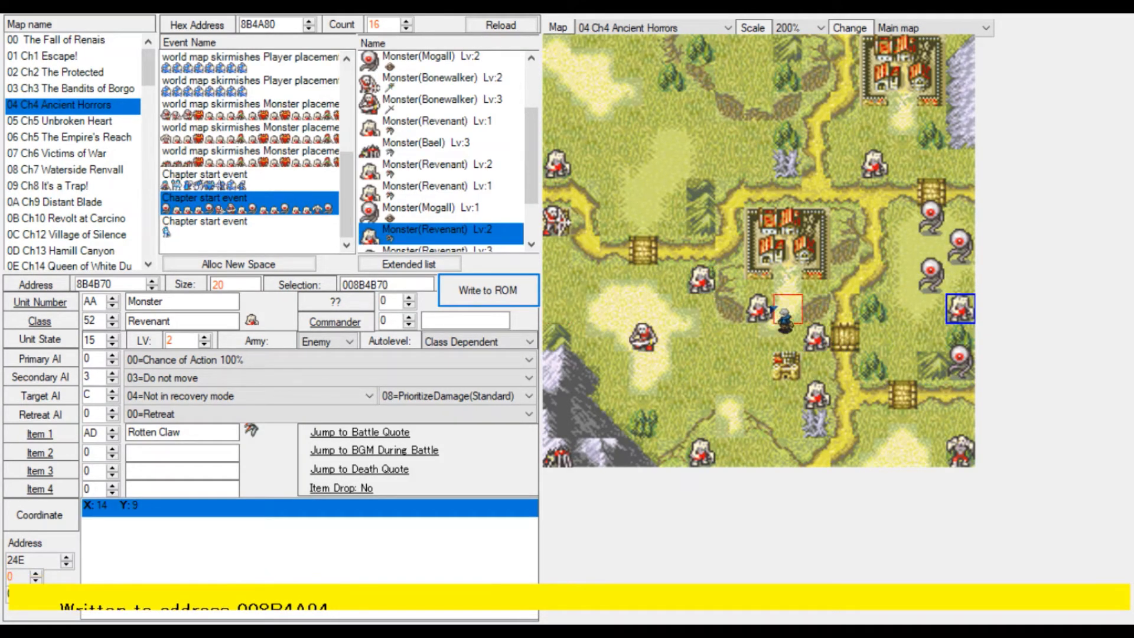
pyautogui.click(643, 423)
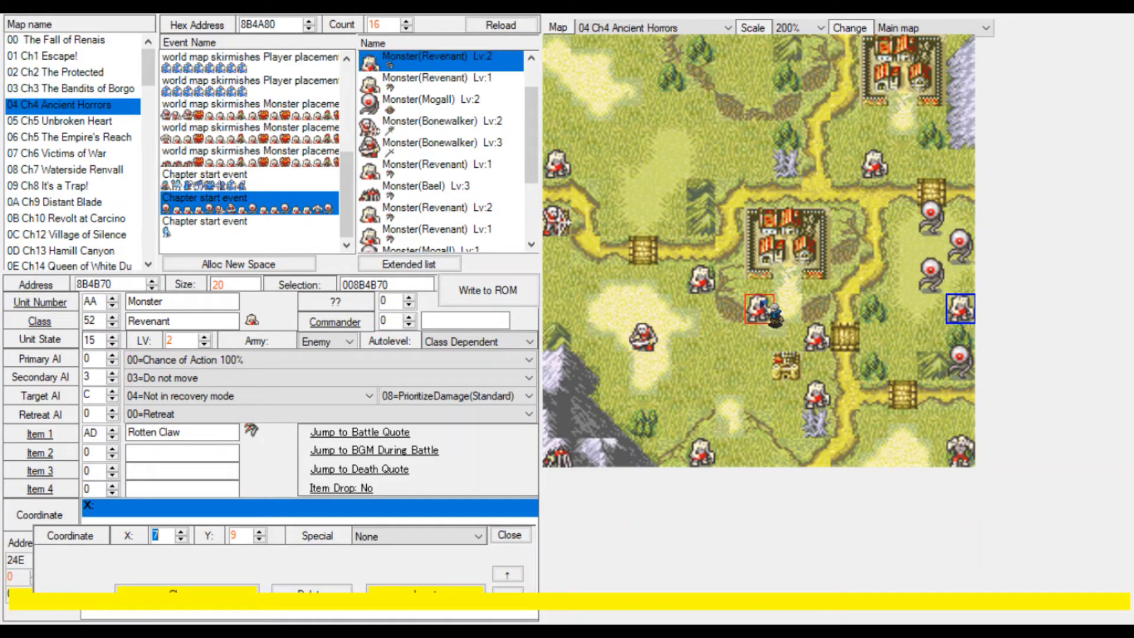
pyautogui.click(476, 305)
# Check the AI settings of the Bonewalker at X 3, Y 10, the Revenants around the map and the eastern Mogalls.
pyautogui.click(653, 328)
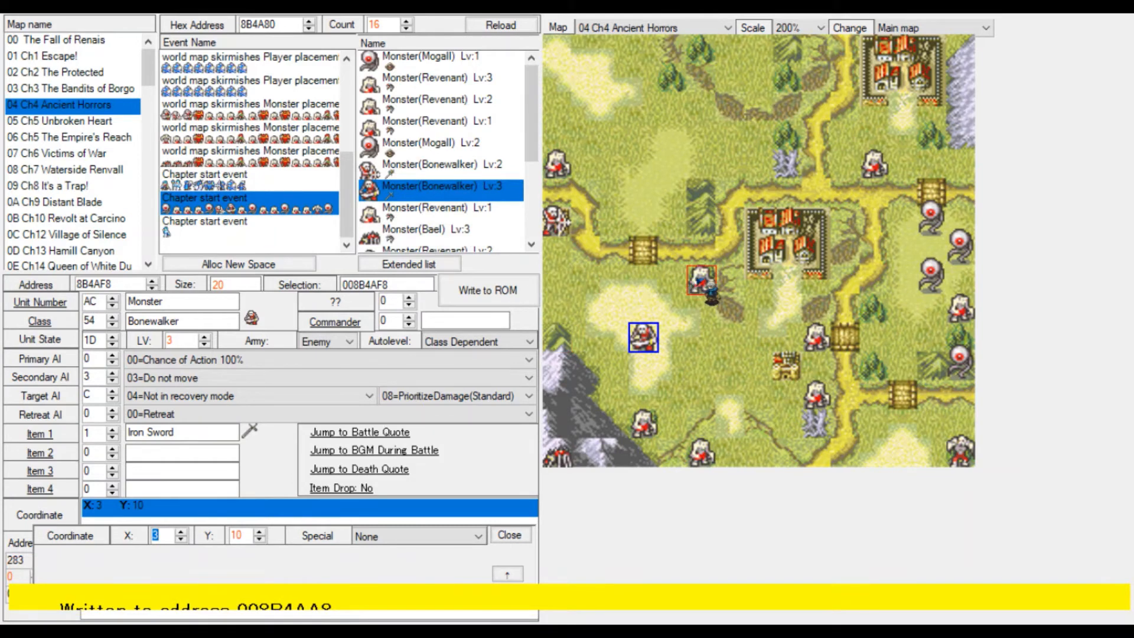
pyautogui.click(703, 282)
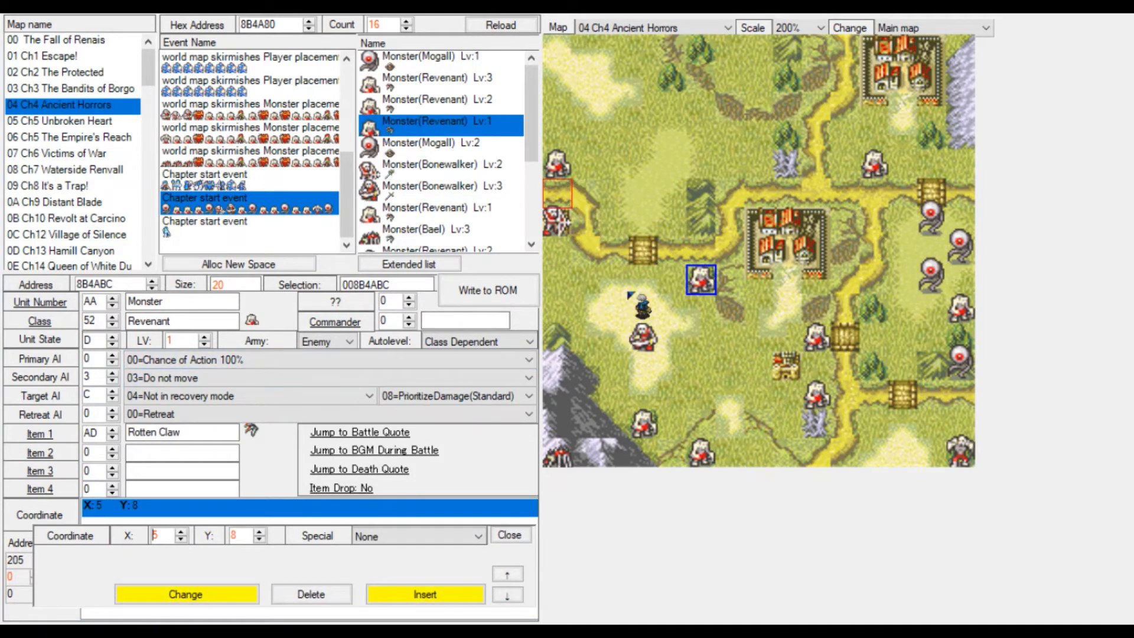
pyautogui.click(645, 424)
pyautogui.click(713, 462)
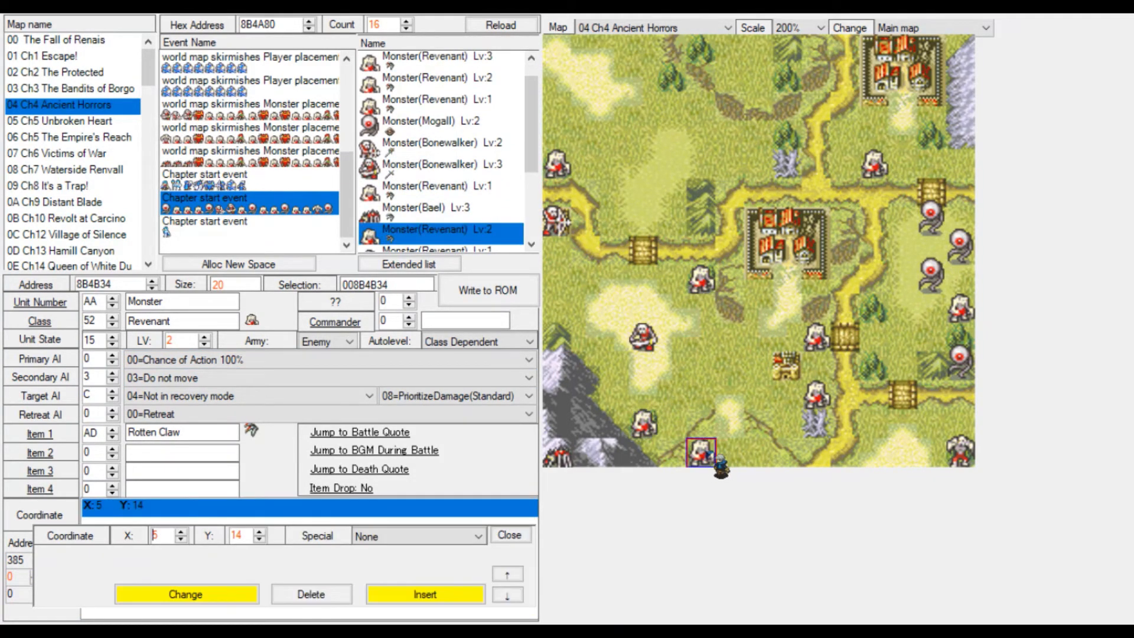
pyautogui.click(960, 308)
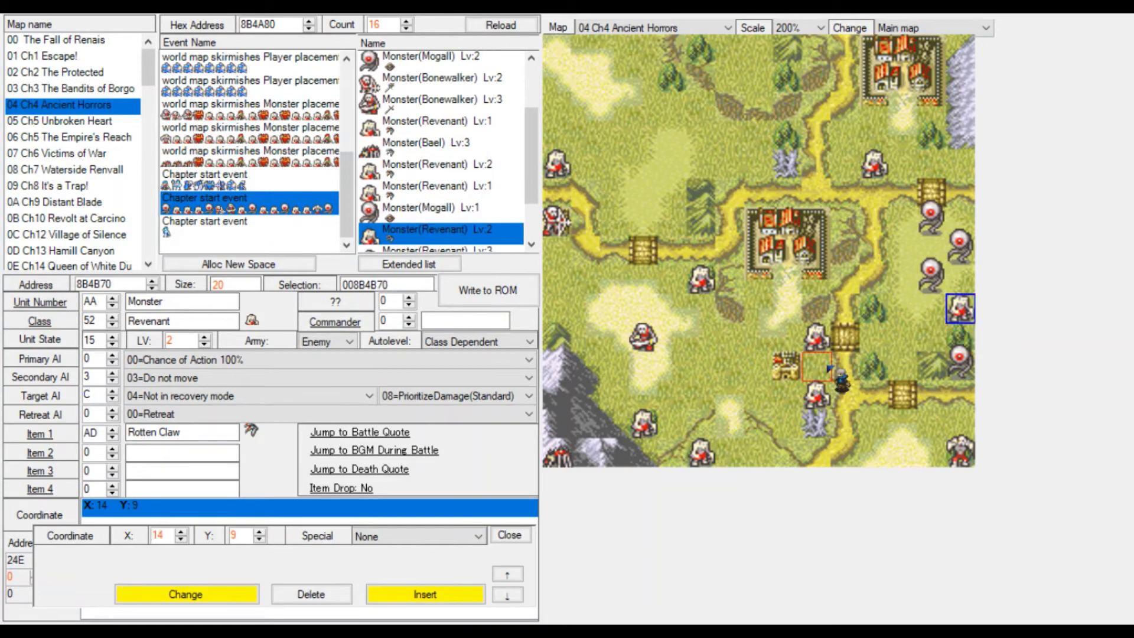
pyautogui.click(826, 399)
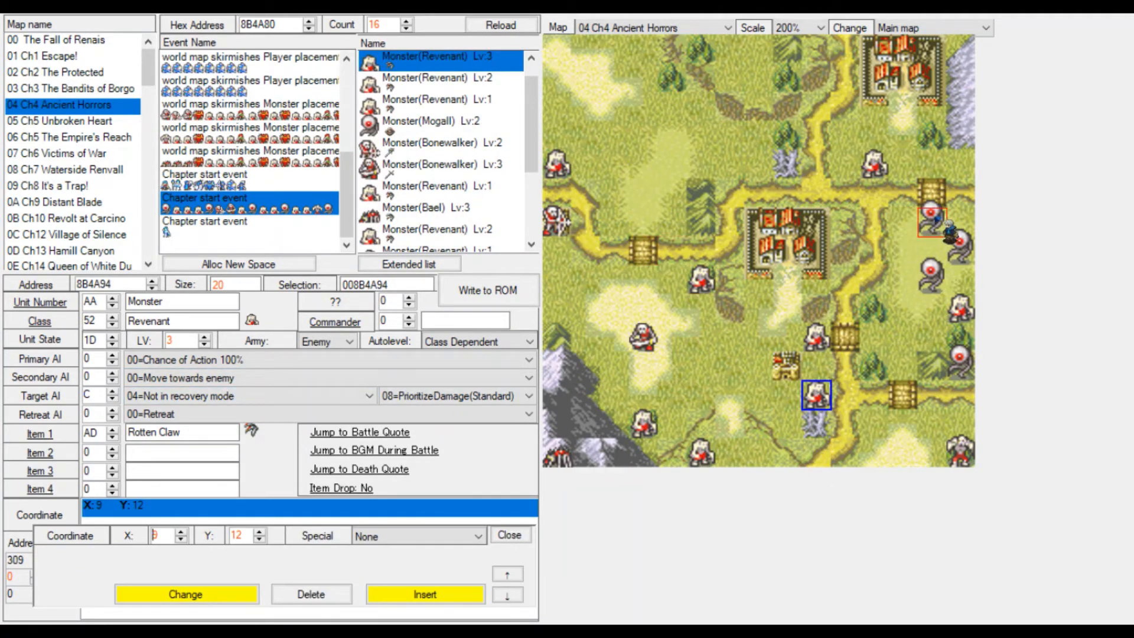
pyautogui.click(960, 249)
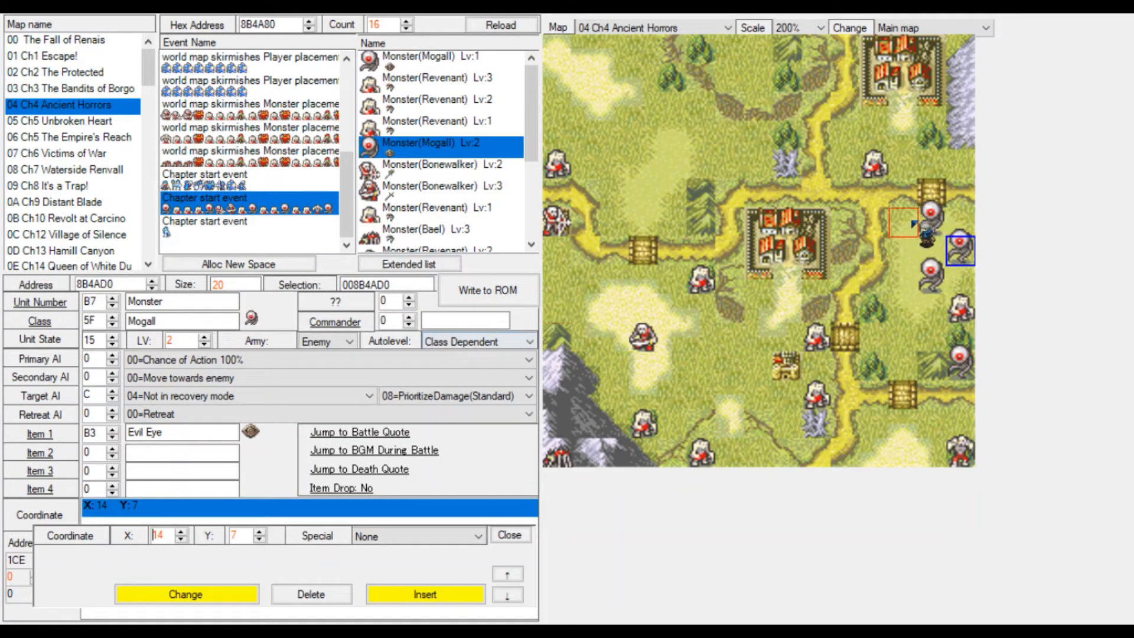
pyautogui.click(933, 278)
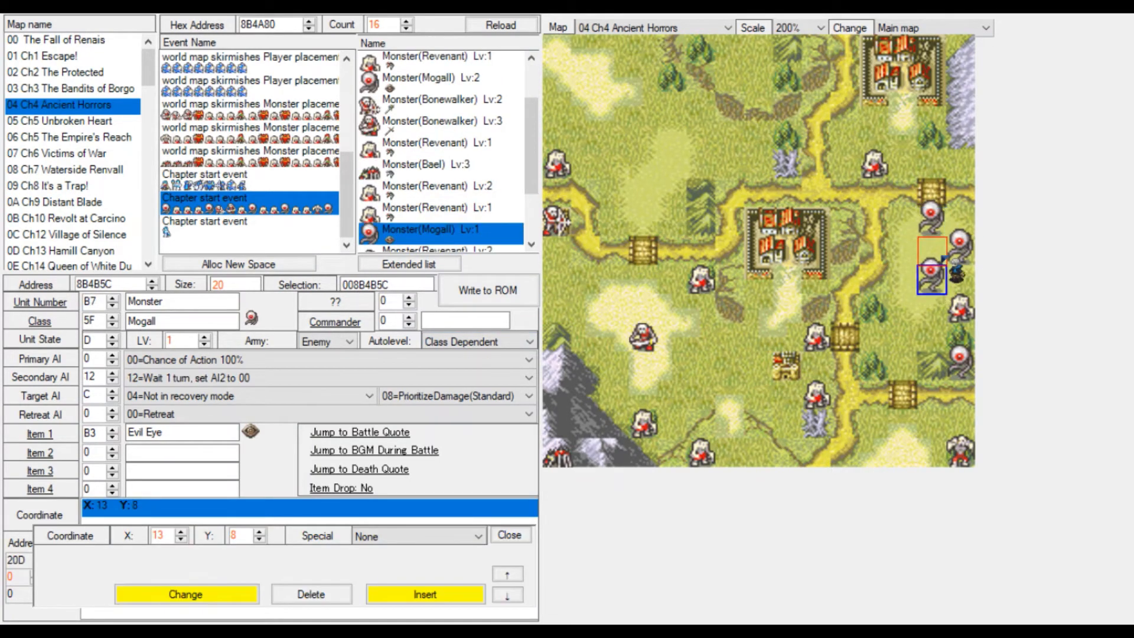
# Set the Mogall at X 13, Y 6 to Secondary AI 00=Move towards enemy, write it to the ROM and check the Mogall at X 14, Y 11.
pyautogui.click(933, 221)
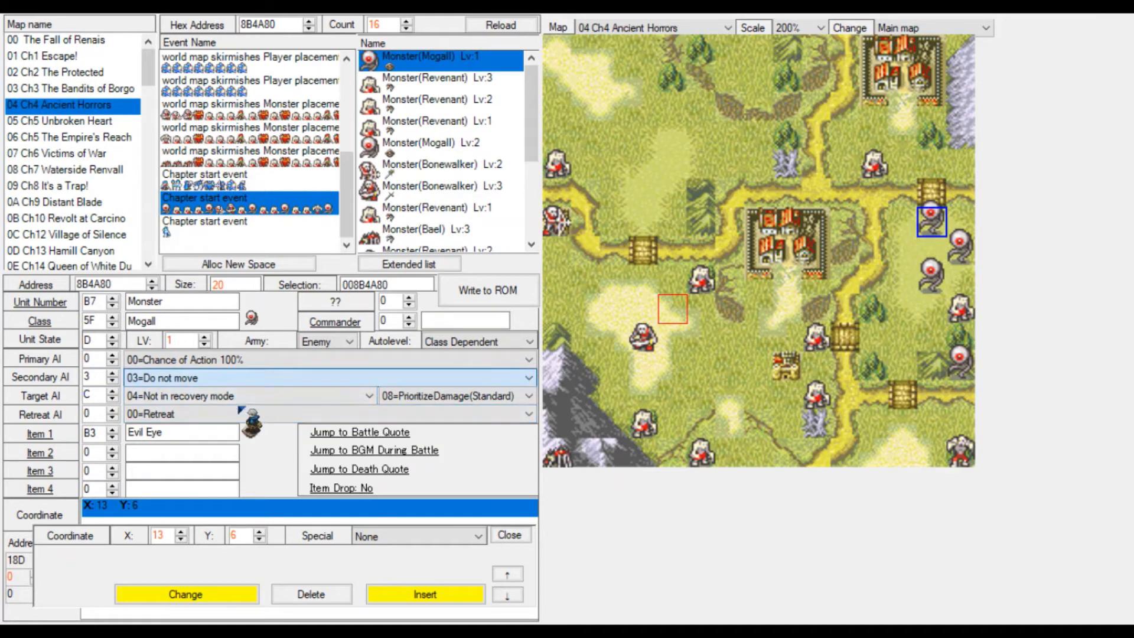
pyautogui.click(488, 290)
pyautogui.click(959, 366)
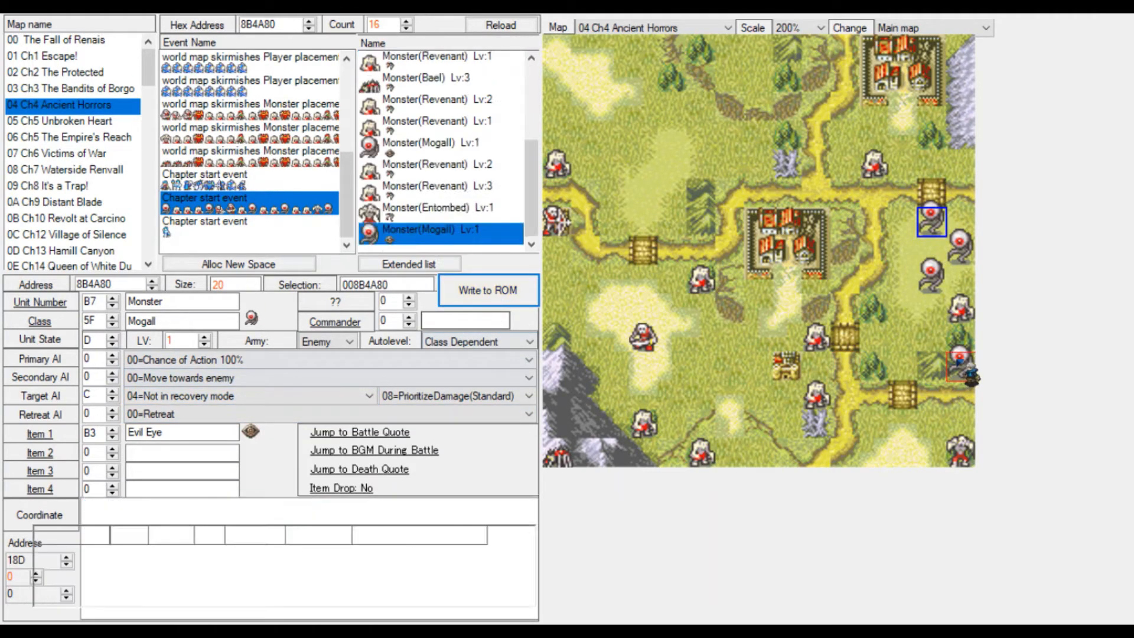
pyautogui.click(187, 378)
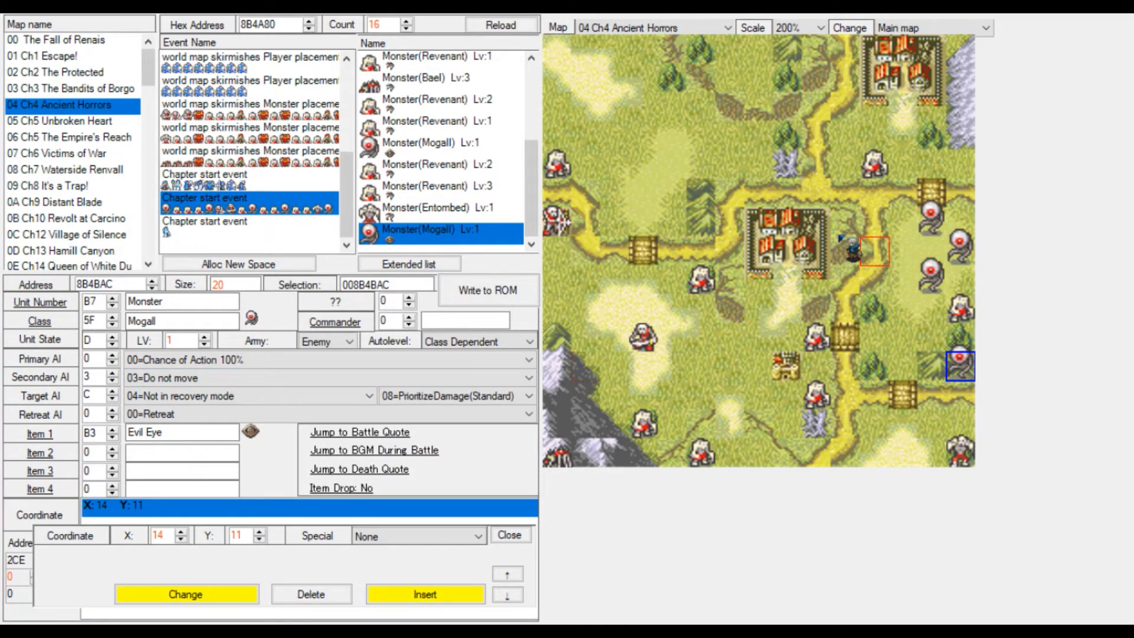
# Replace the Rapier of the Bonewalker at X 0, Y 6 with an Iron Bow (2D) and write it to the ROM.
pyautogui.click(557, 221)
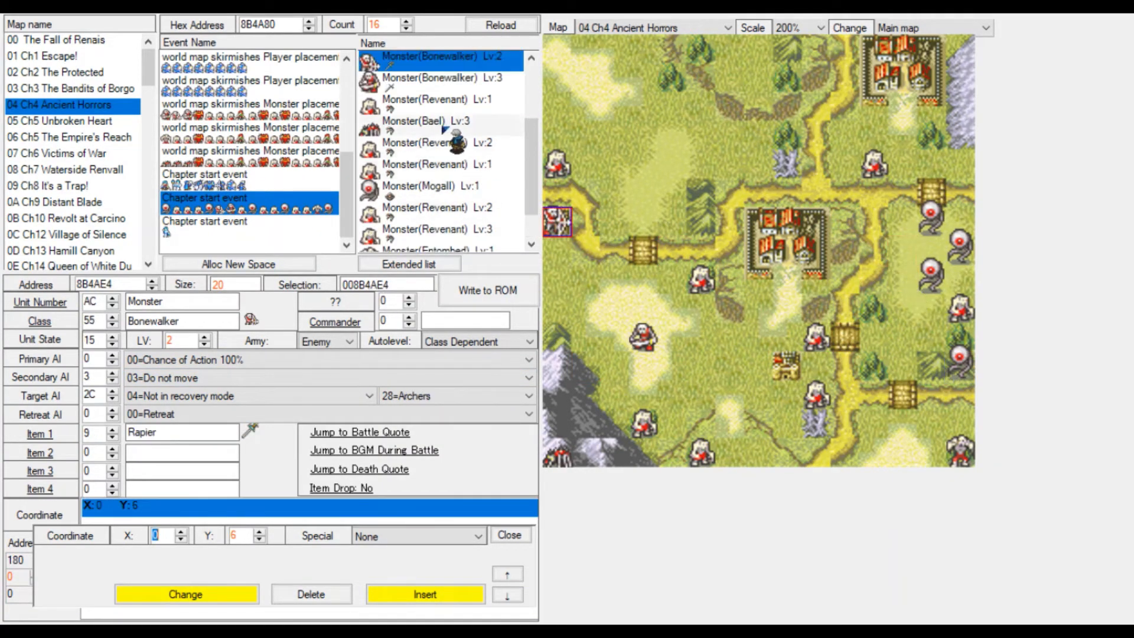
pyautogui.click(113, 430)
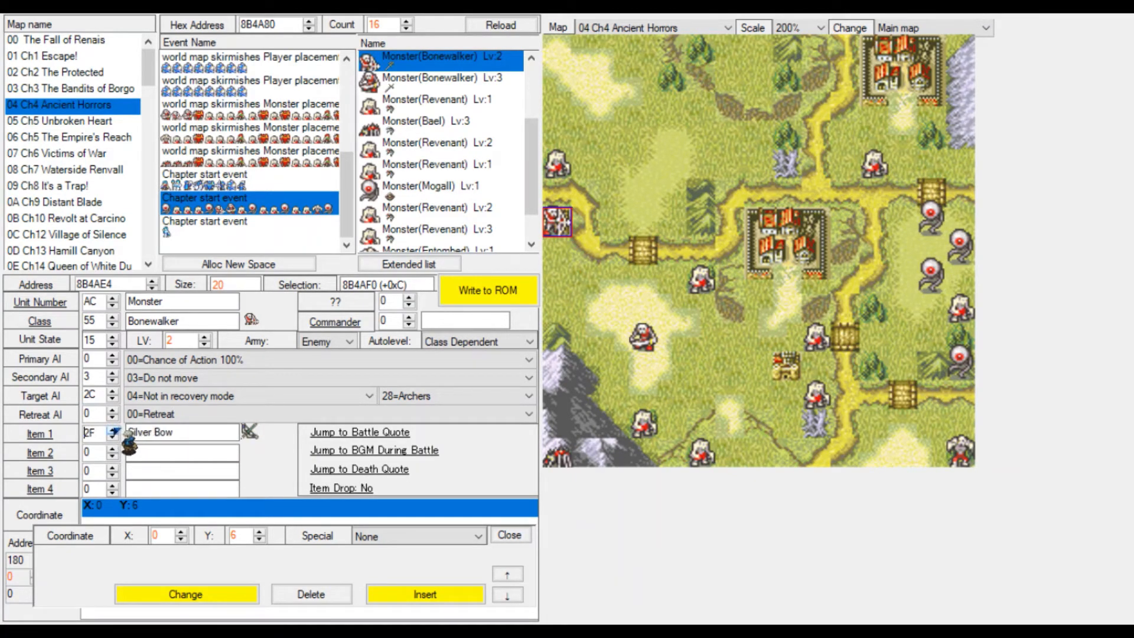
pyautogui.click(112, 438)
pyautogui.click(502, 288)
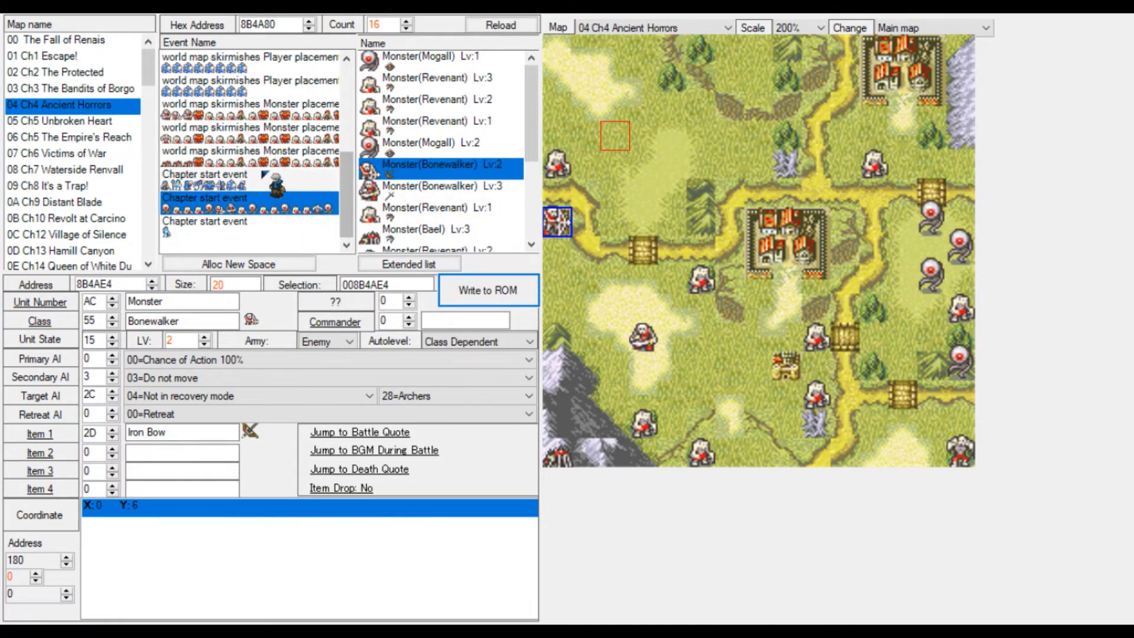
# Set the Vulnerary-carrying Revenant in the Turn:1~255 (Player Turn) event to Retreat AI 00=Retreat and write it to the ROM.
pyautogui.scroll(3, 271, 155)
pyautogui.scroll(3, 271, 154)
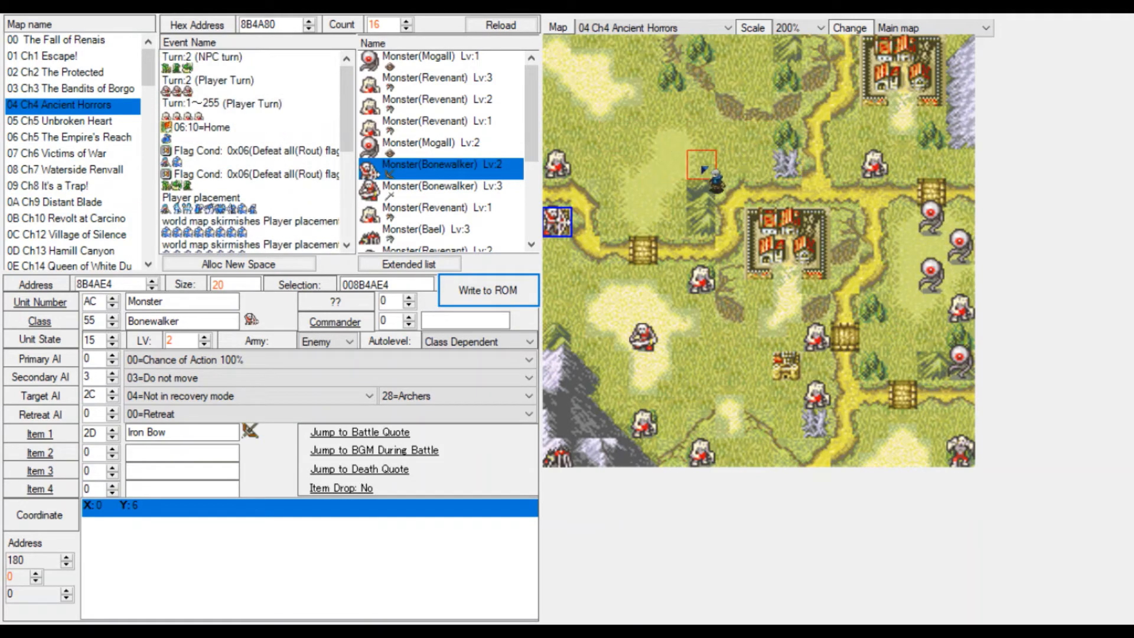
pyautogui.click(233, 83)
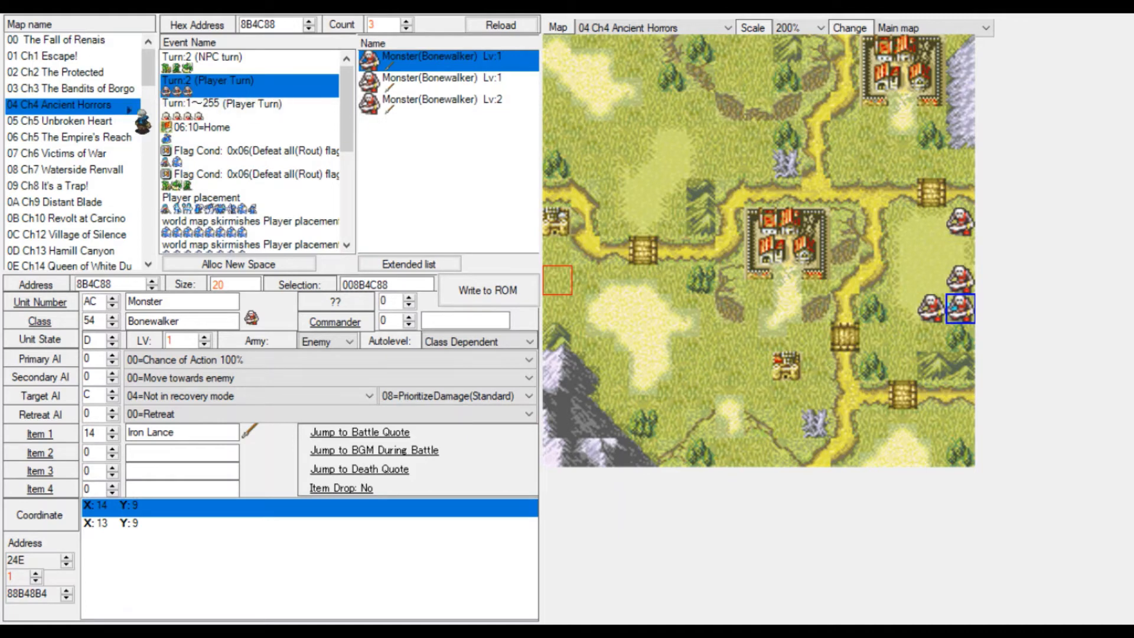
pyautogui.click(209, 109)
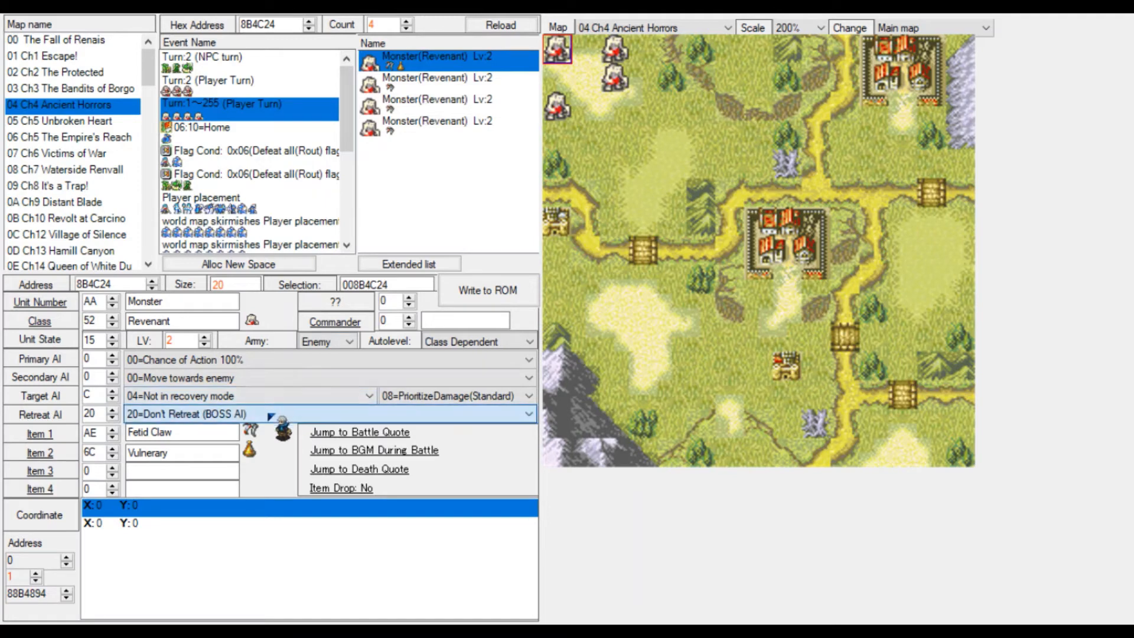
pyautogui.click(228, 431)
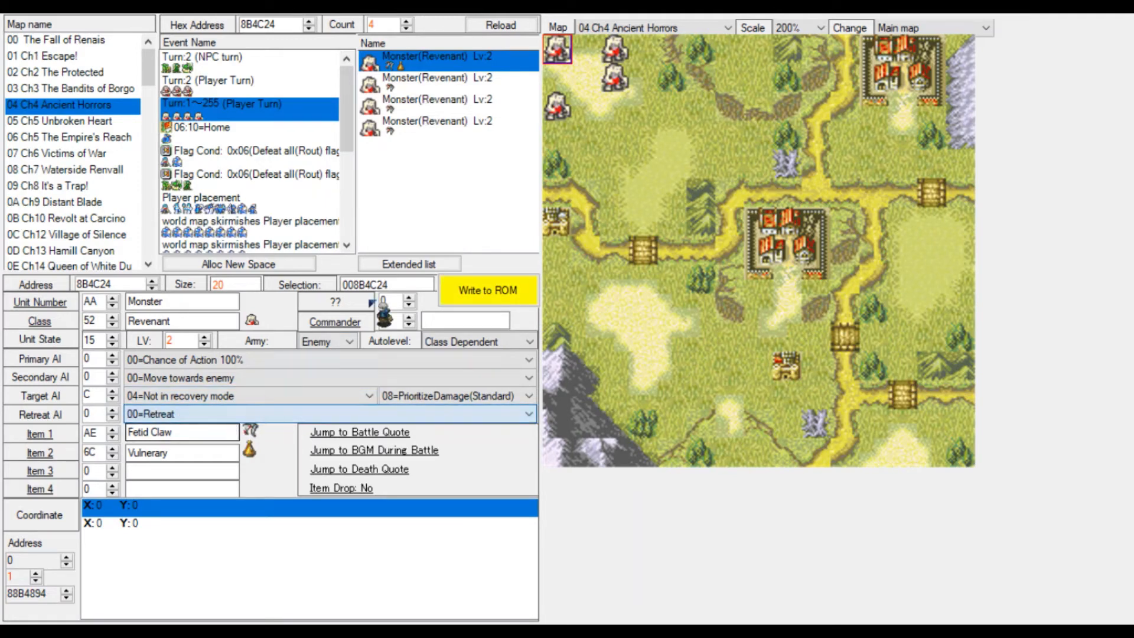
pyautogui.click(490, 291)
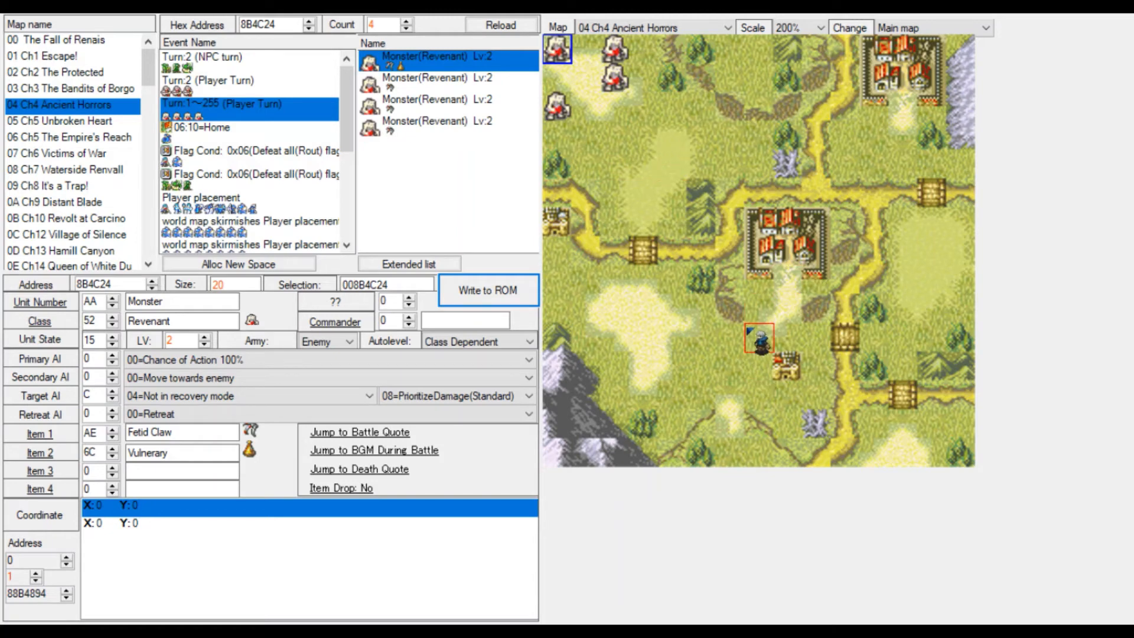
# Review the chapter's event list and the placement of the Turn:2 Bonewalker and Turn:1~255 Revenant reinforcements.
pyautogui.scroll(-6, 290, 197)
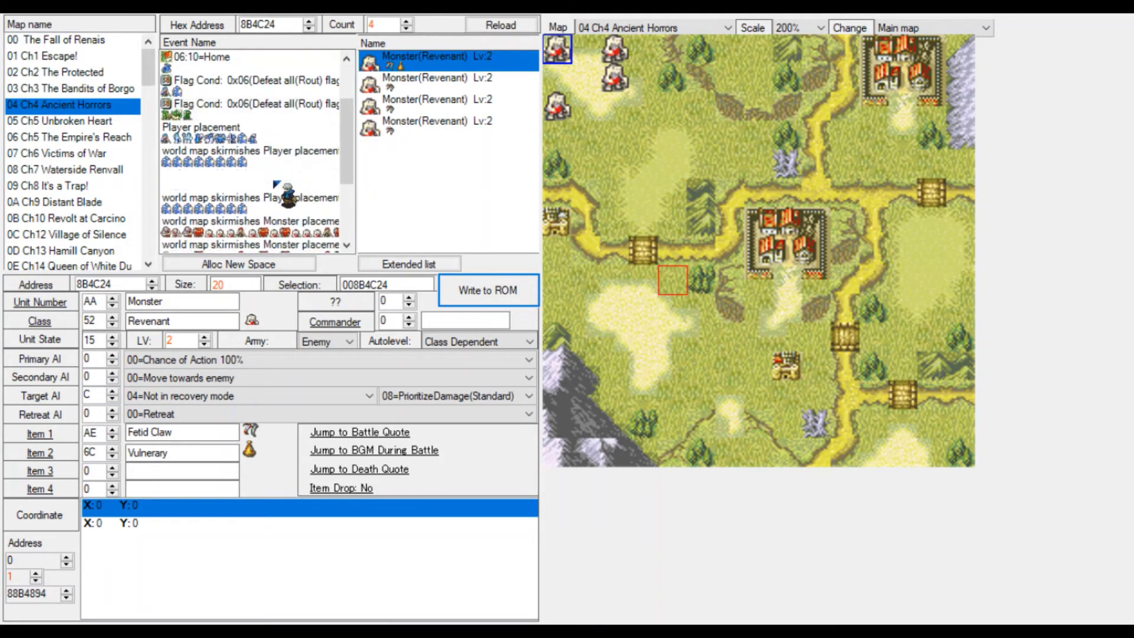
pyautogui.scroll(3, 286, 197)
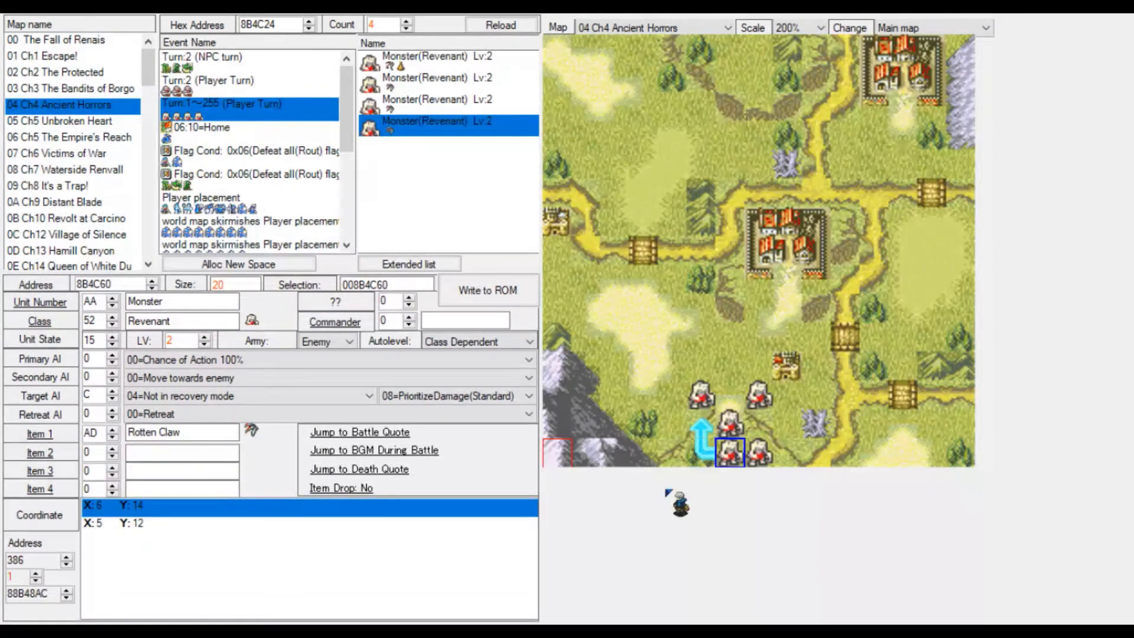
pyautogui.click(208, 80)
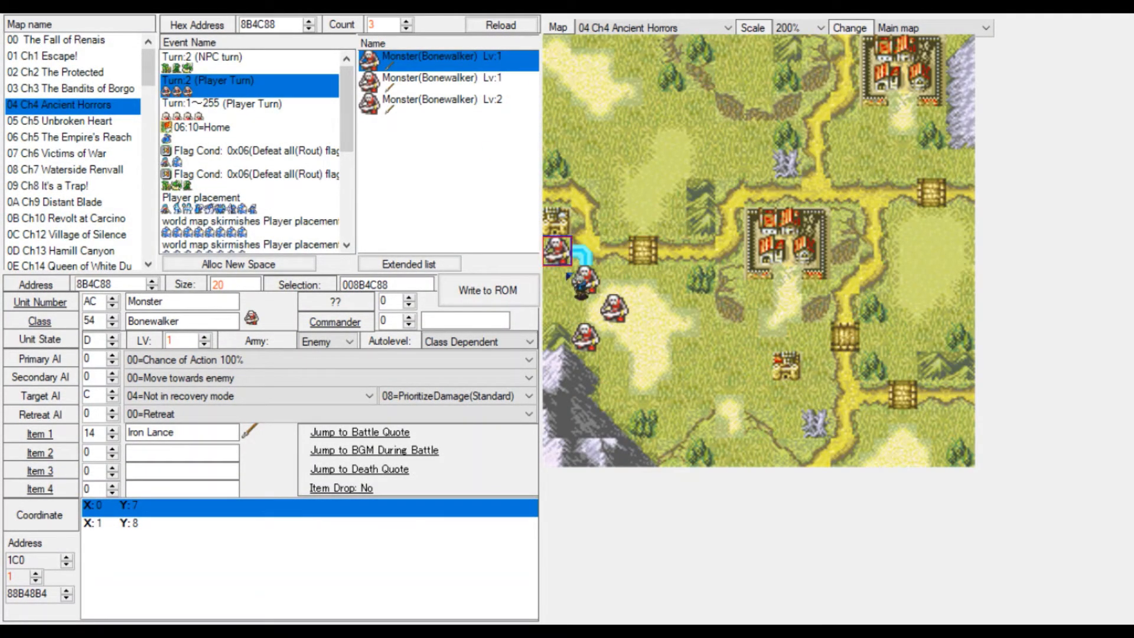
pyautogui.click(267, 113)
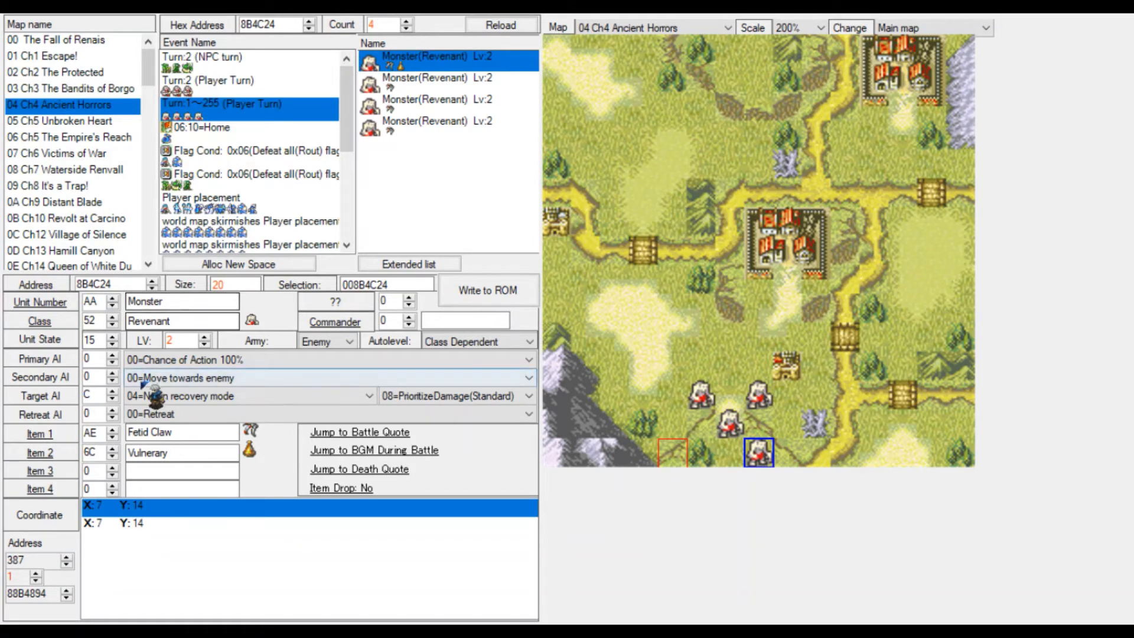
# Try a second Vulnerary (6C) as Item 3 of the Revenant at X 7, Y 14, clear it again and write to the ROM.
pyautogui.click(89, 453)
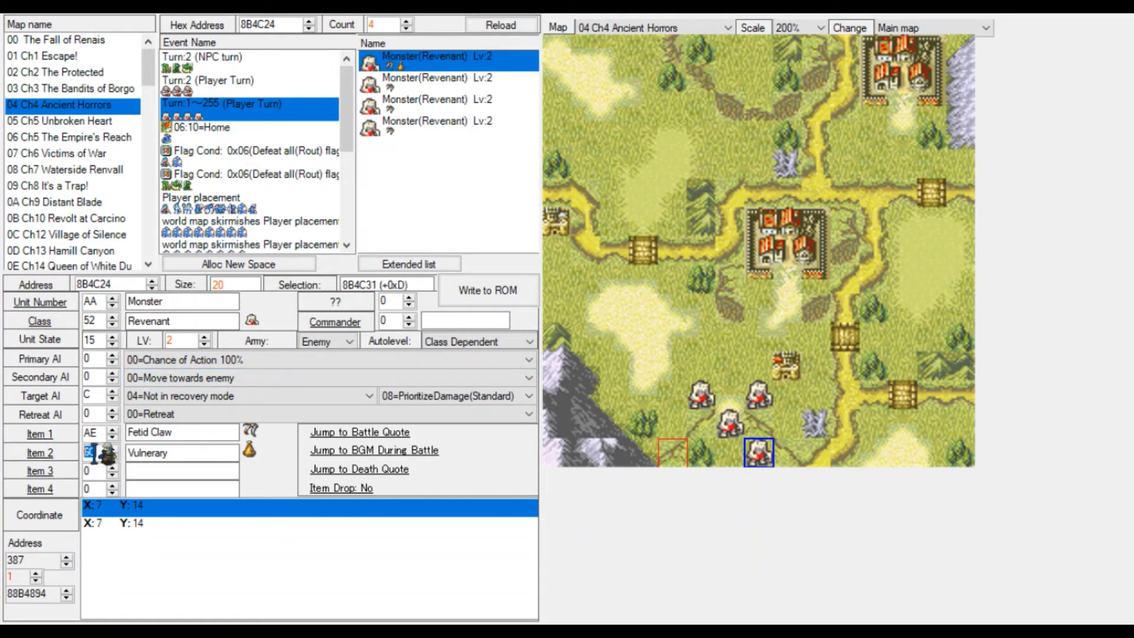
pyautogui.moveTo(100, 455); pyautogui.dragTo(84, 458)
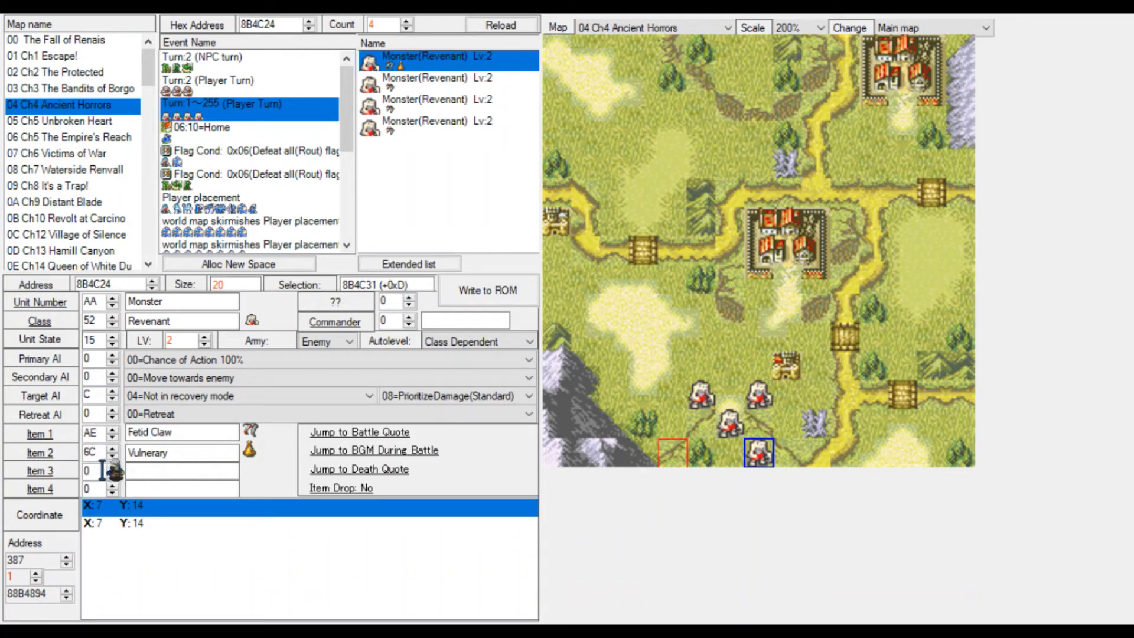
pyautogui.click(89, 470)
pyautogui.write('6c')
pyautogui.press('Return')
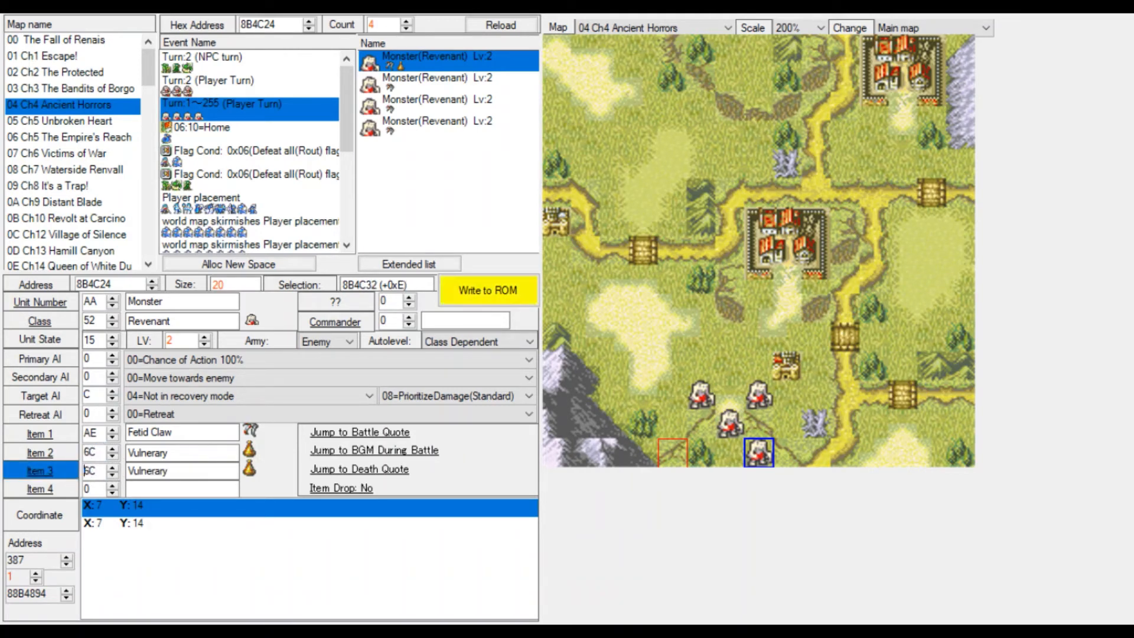
pyautogui.moveTo(98, 472); pyautogui.dragTo(80, 472)
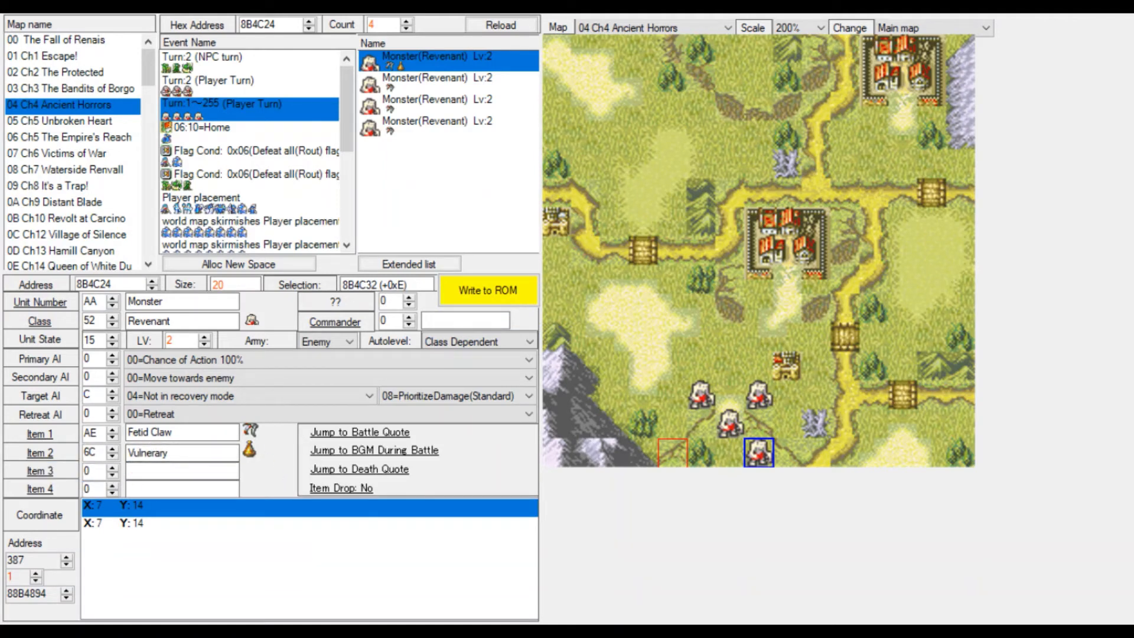
pyautogui.click(494, 292)
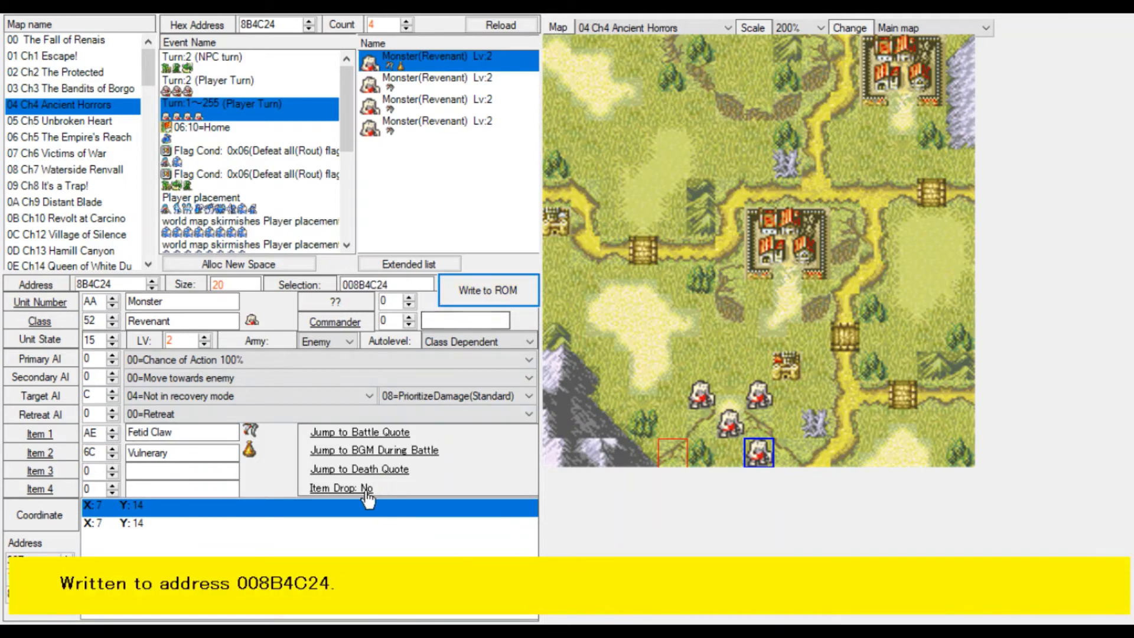
# Enable the item drop for the Revenant at X 7, Y 14, write it to the ROM and launch the emulator for testing.
pyautogui.click(368, 490)
pyautogui.click(488, 290)
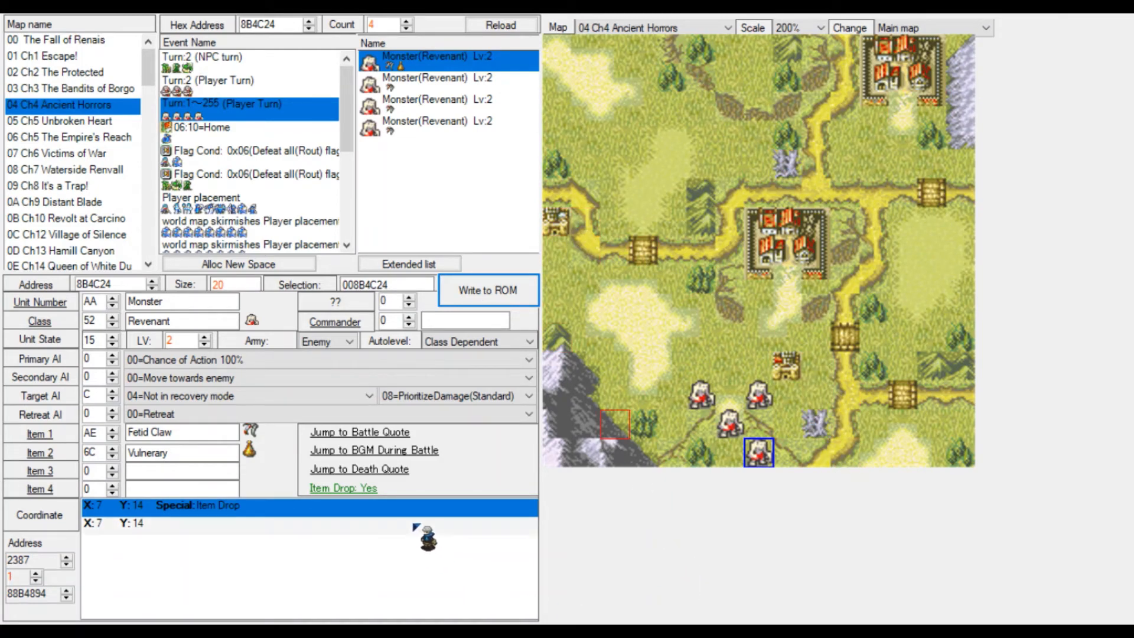
pyautogui.press('F5')
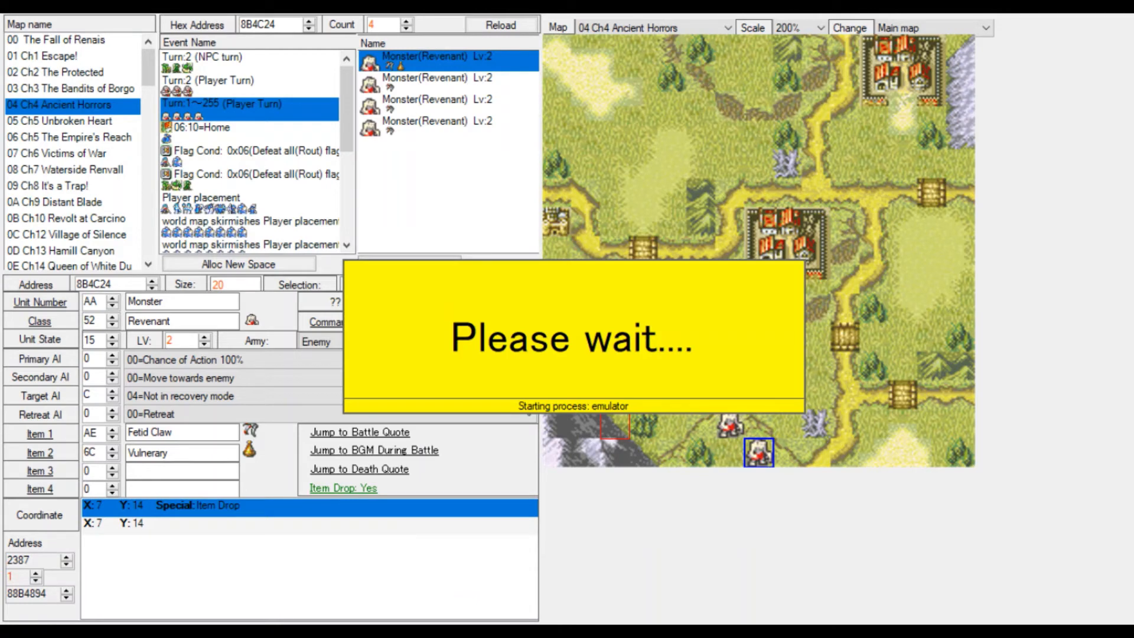